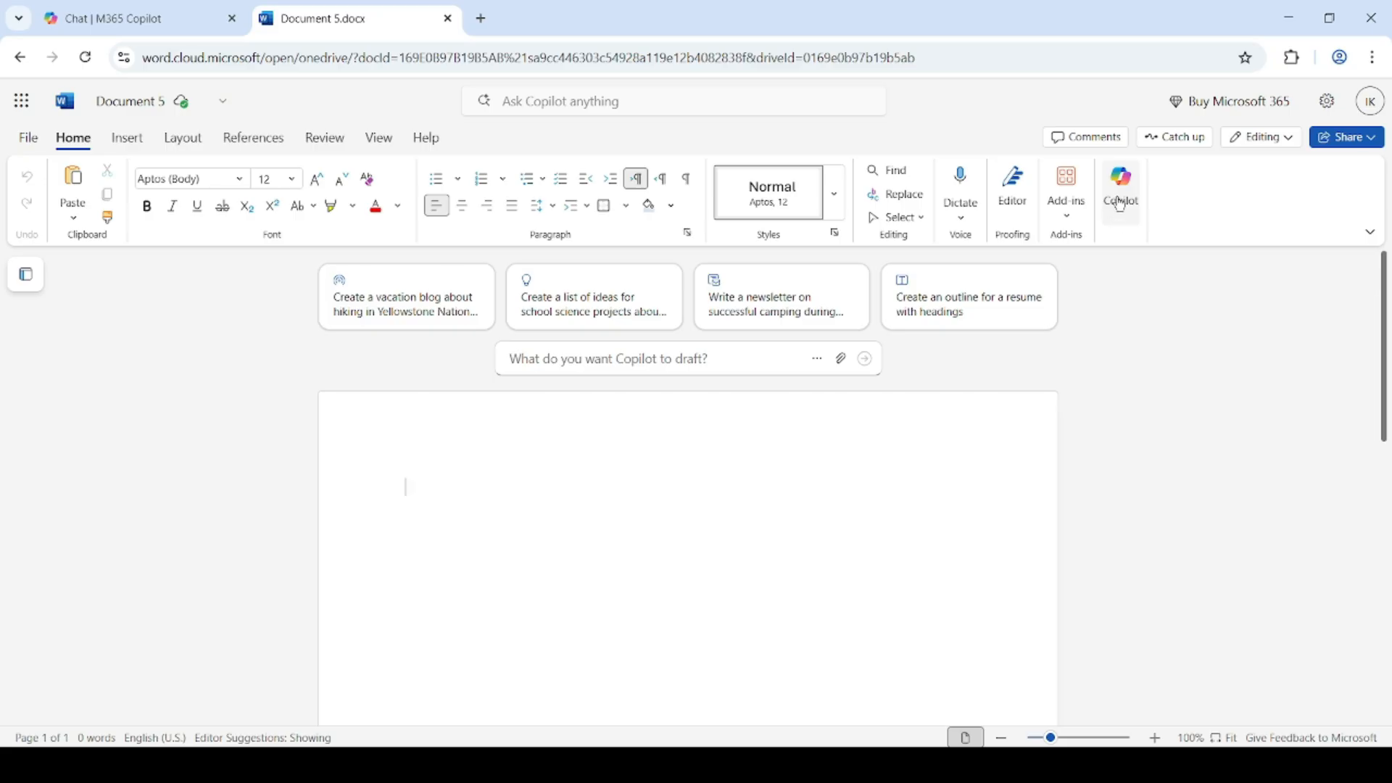
Open the Copilot chat pane beside the blank document and activate the draft prompt box above the page
{"action": "left_click", "coordinate": [1121, 210]}
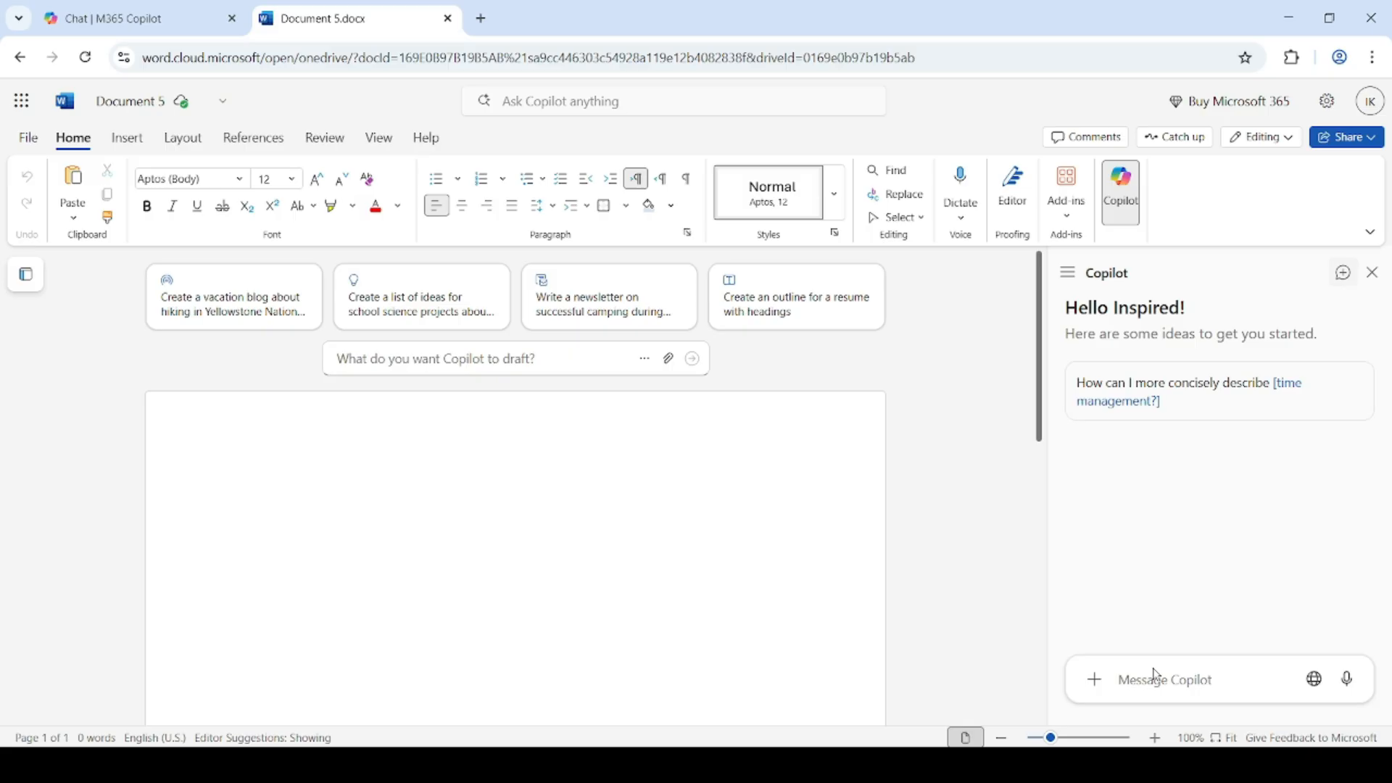
{"action": "left_click", "coordinate": [403, 360]}
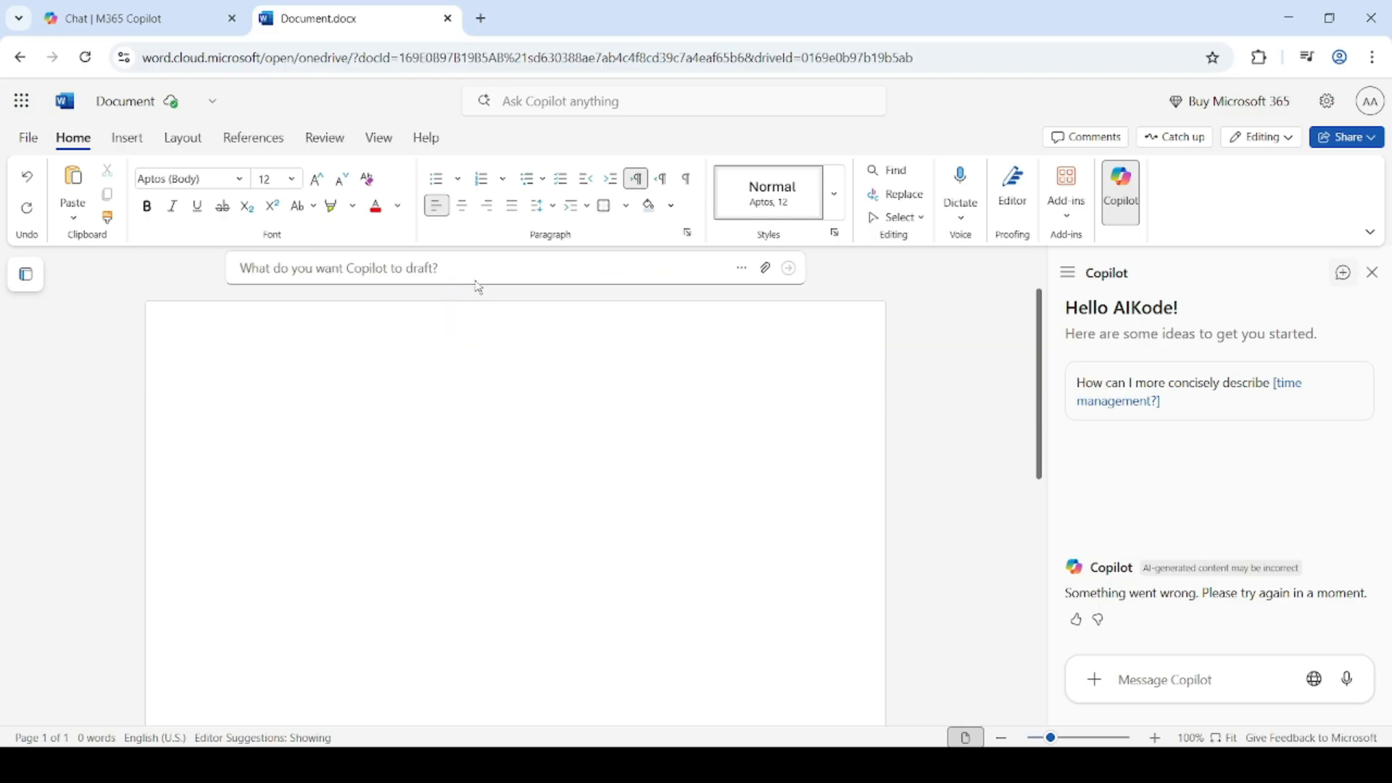
{"action": "left_click", "coordinate": [742, 269]}
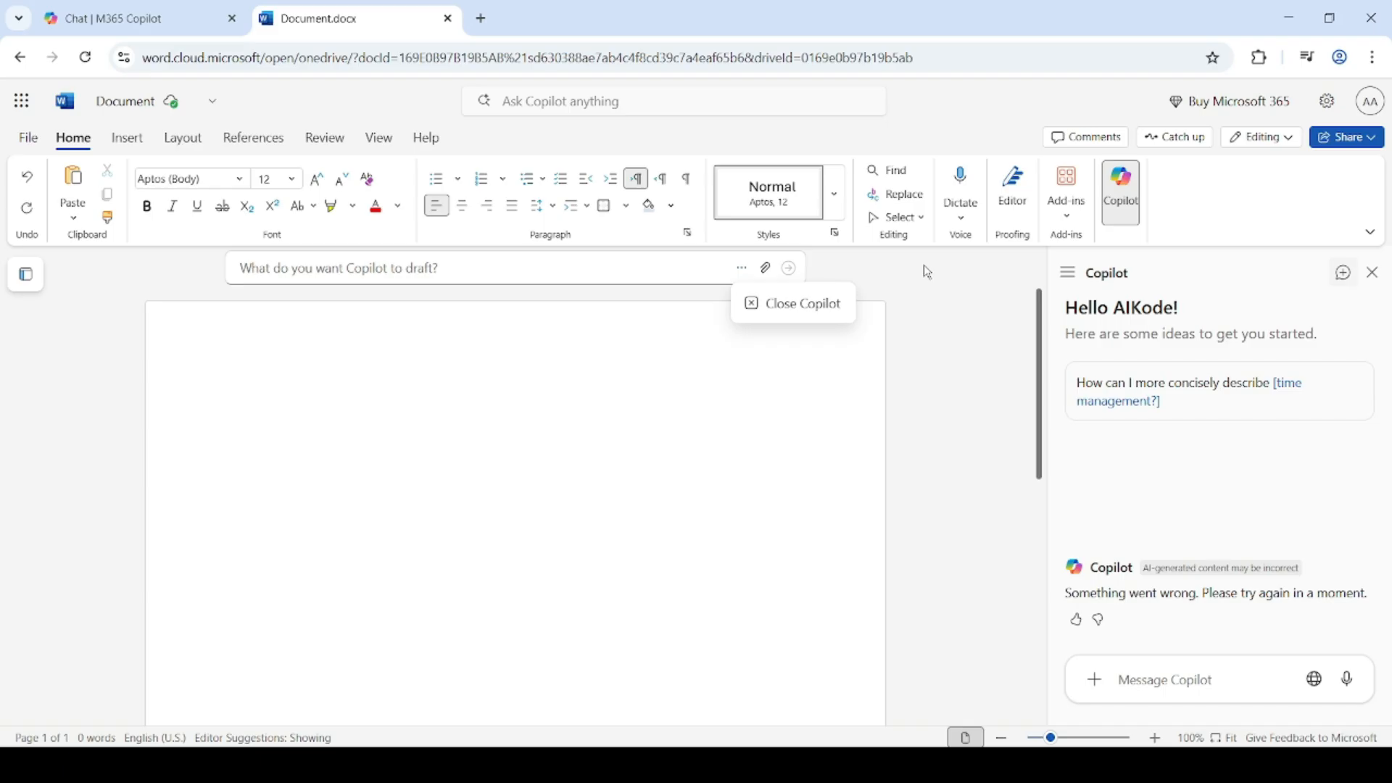
{"action": "left_click", "coordinate": [765, 272]}
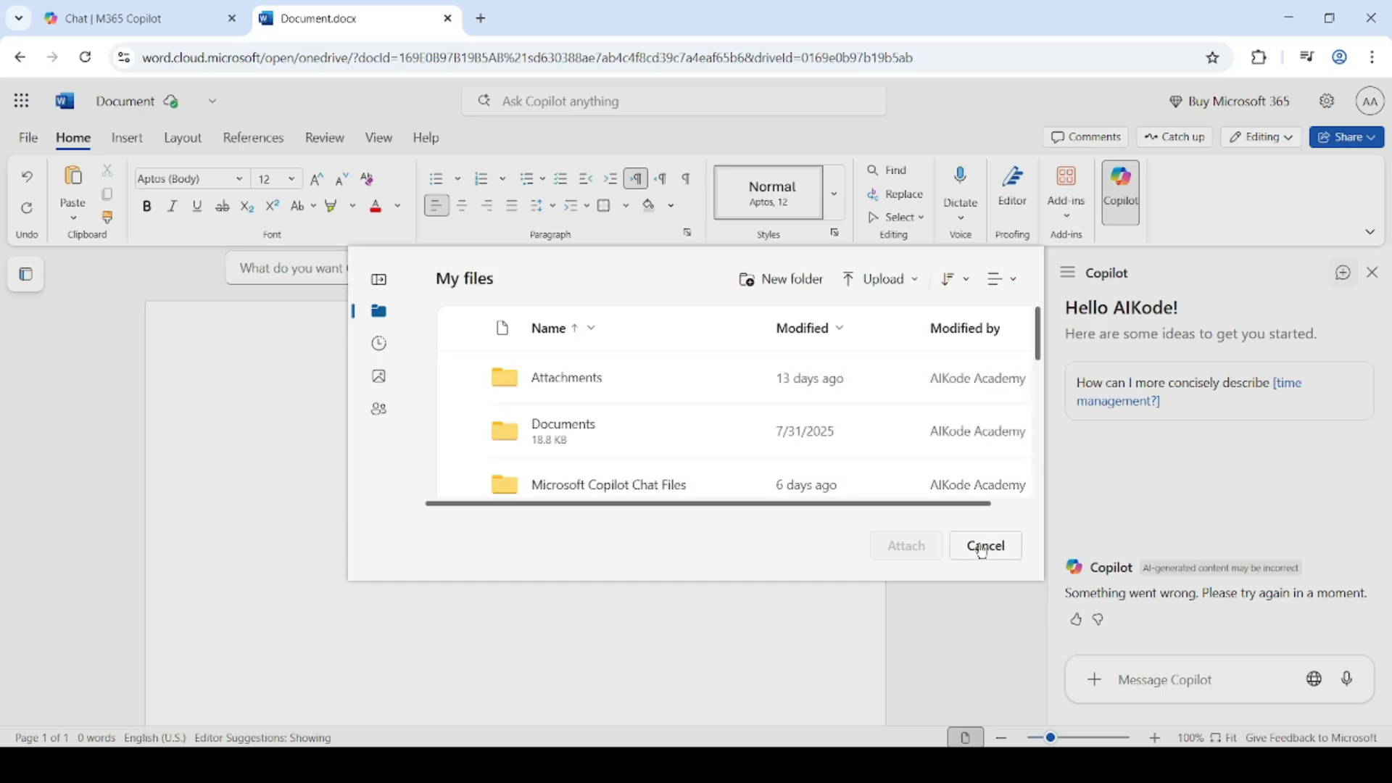
{"action": "left_click", "coordinate": [982, 550]}
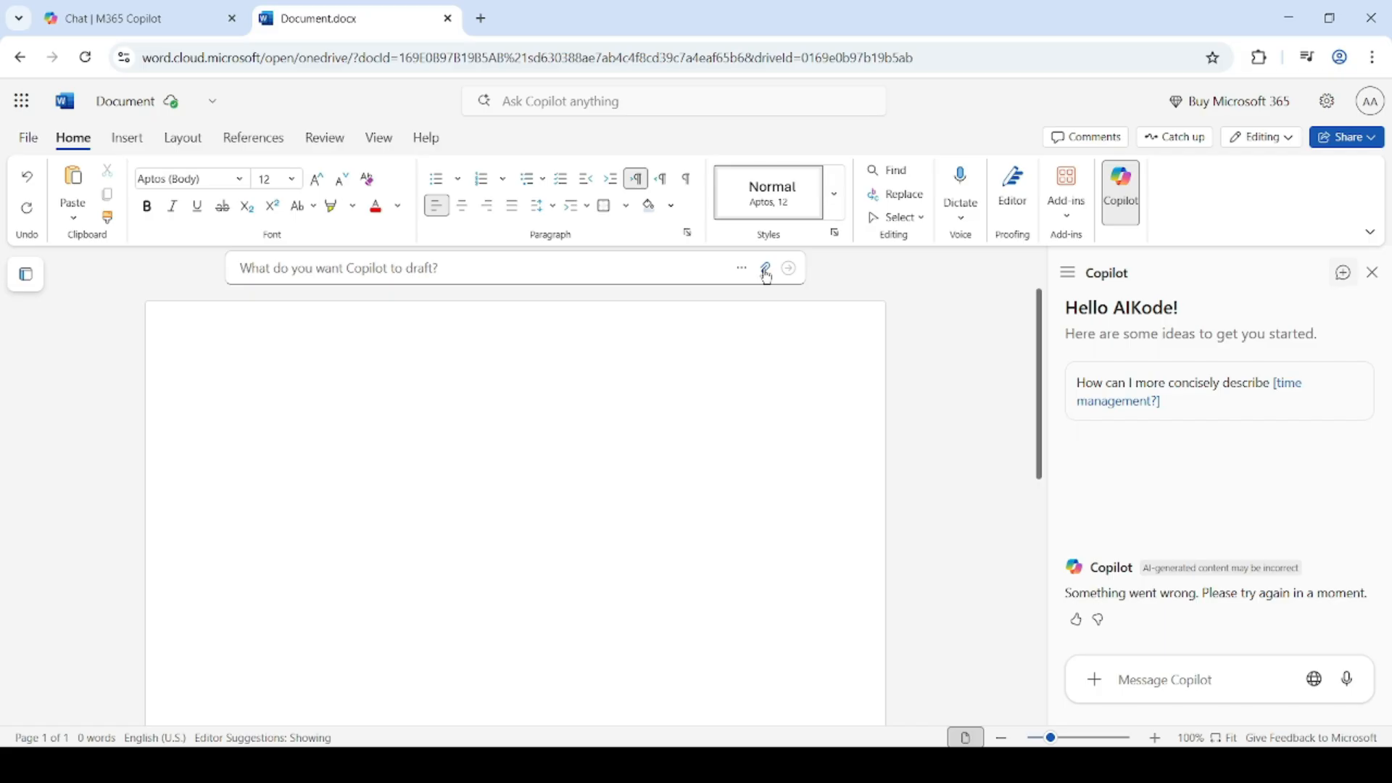
Have Copilot draft document content from the prompt "Draft an easy on pollution"
{"action": "left_click", "coordinate": [359, 277]}
{"action": "type", "text": "Draft"}
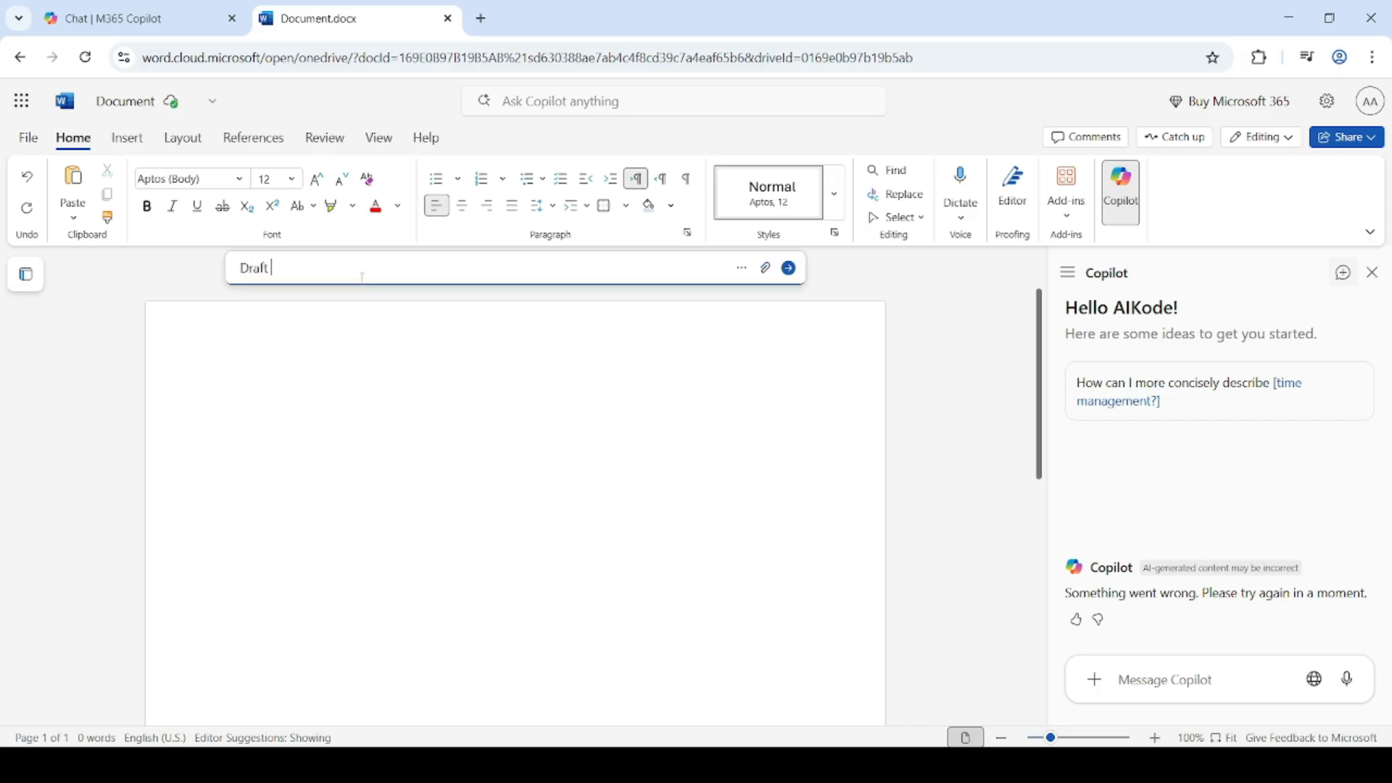
{"action": "type", "text": " an easy on polluti"}
{"action": "type", "text": "on"}
{"action": "left_click", "coordinate": [790, 270]}
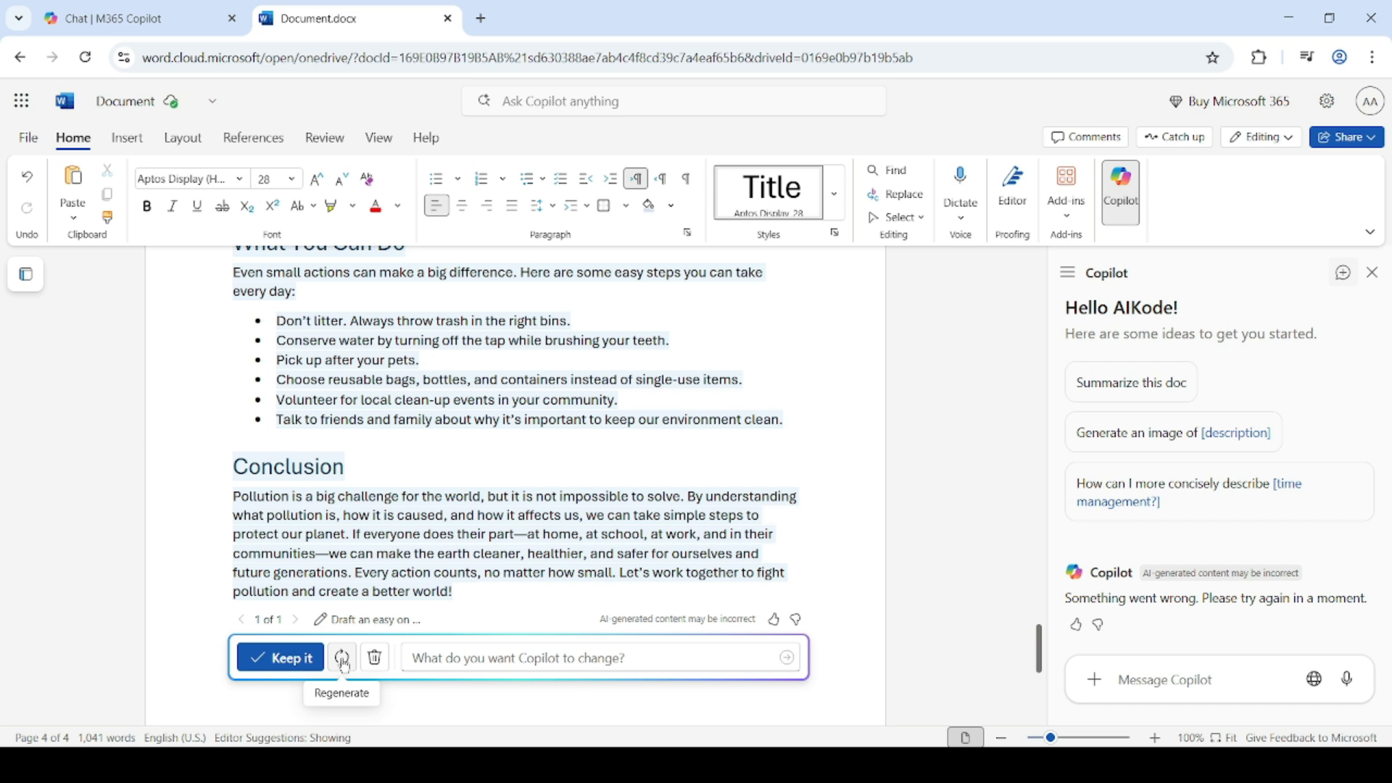
{"action": "left_click", "coordinate": [315, 619]}
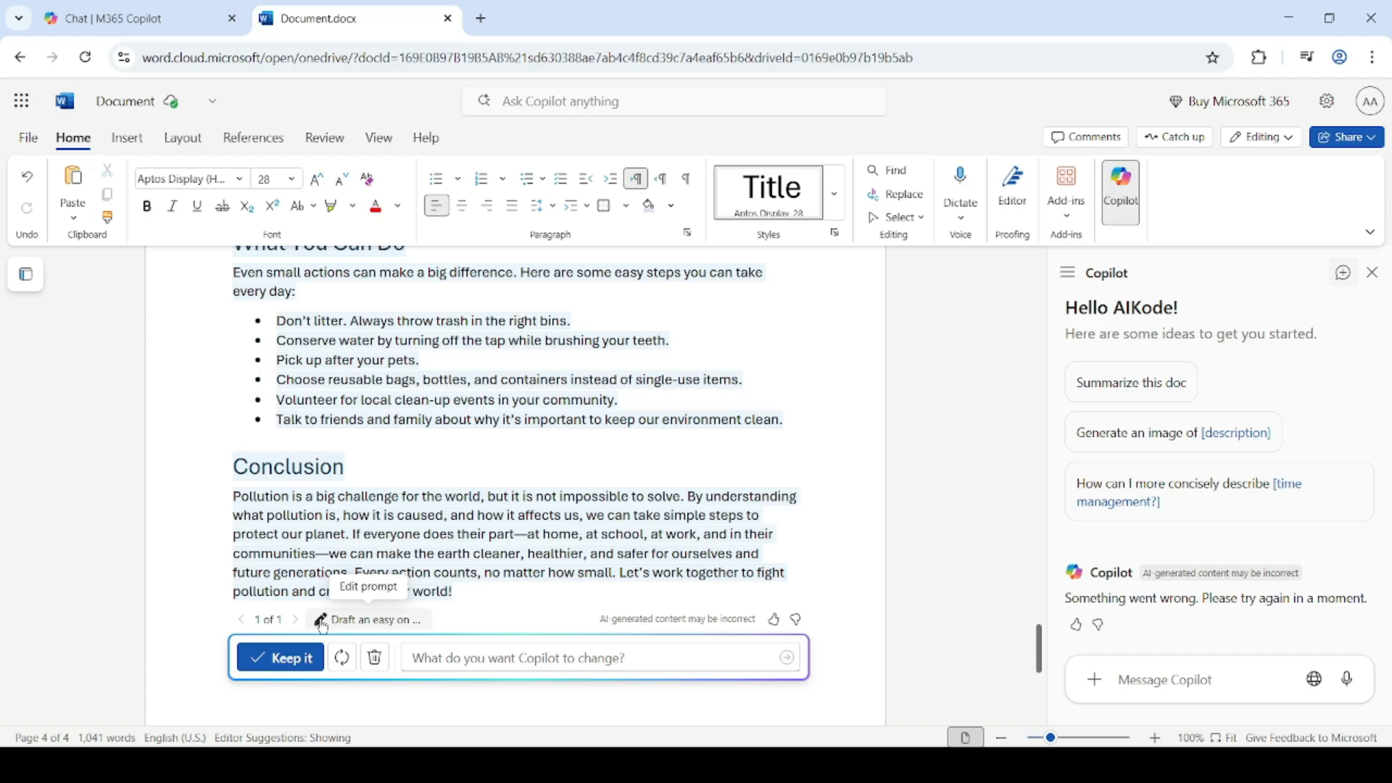
{"action": "left_click", "coordinate": [322, 623]}
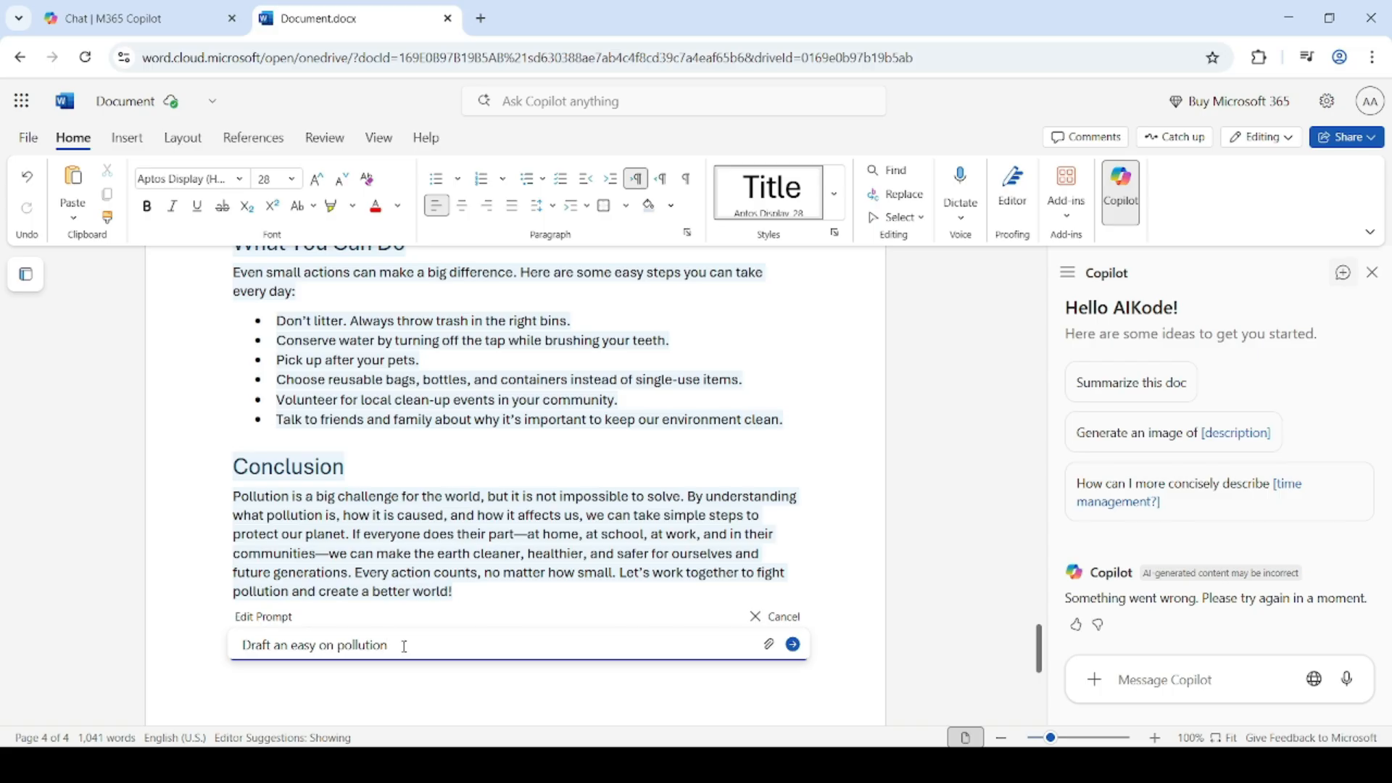
{"action": "left_click", "coordinate": [792, 645]}
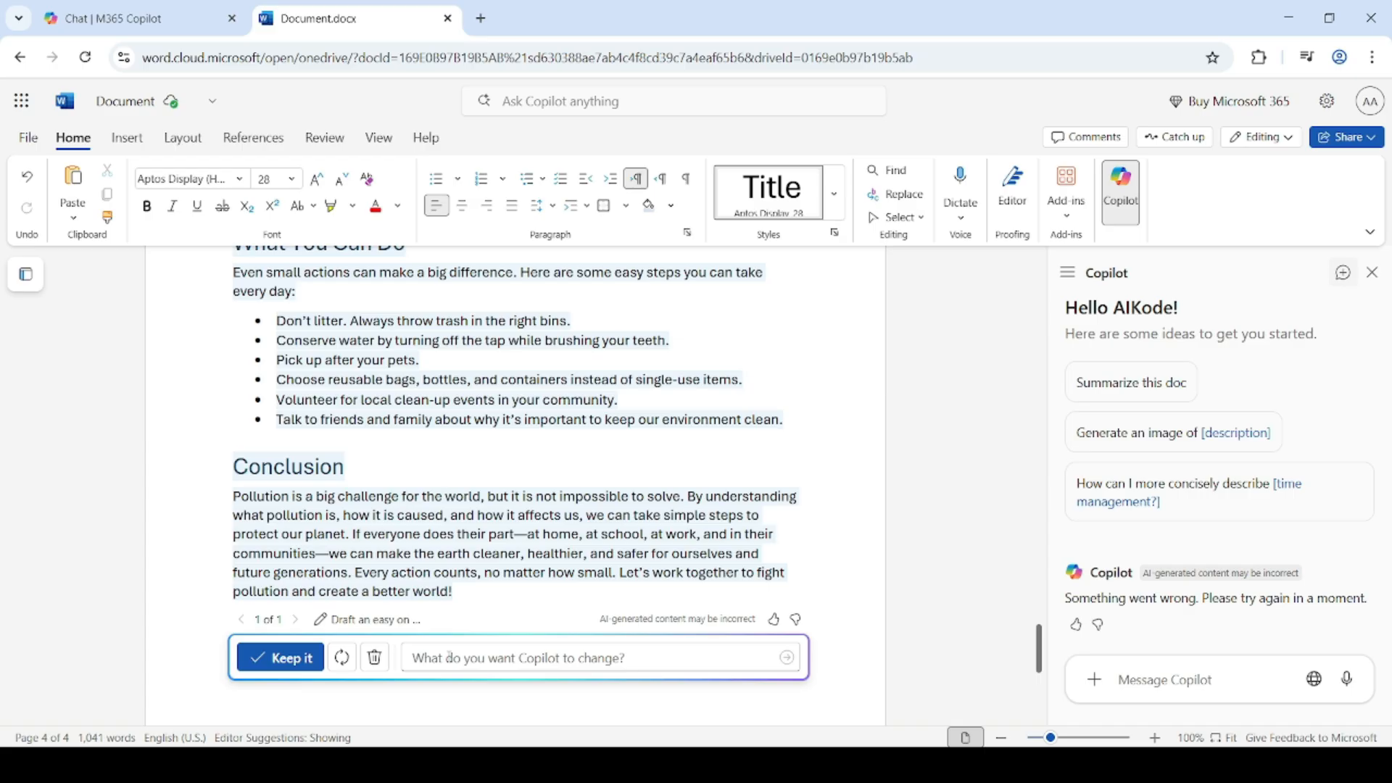
Ask Copilot to revise the generated pollution essay with the instruction "Change tone to casual"
{"action": "left_click", "coordinate": [450, 657]}
{"action": "type", "text": "Chan"}
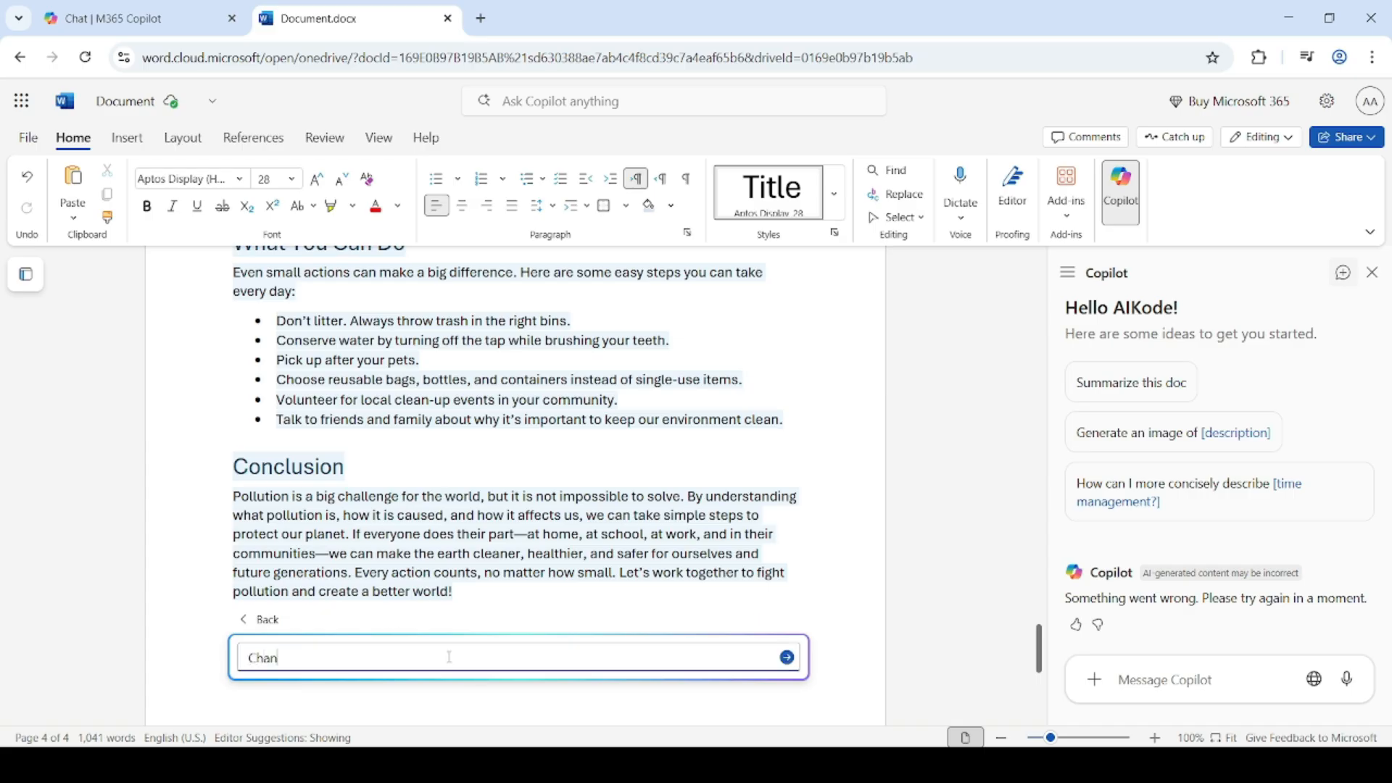
{"action": "type", "text": "ge tom"}
{"action": "key", "text": "BackSpace"}
{"action": "type", "text": "ne to casual"}
{"action": "left_click", "coordinate": [787, 657]}
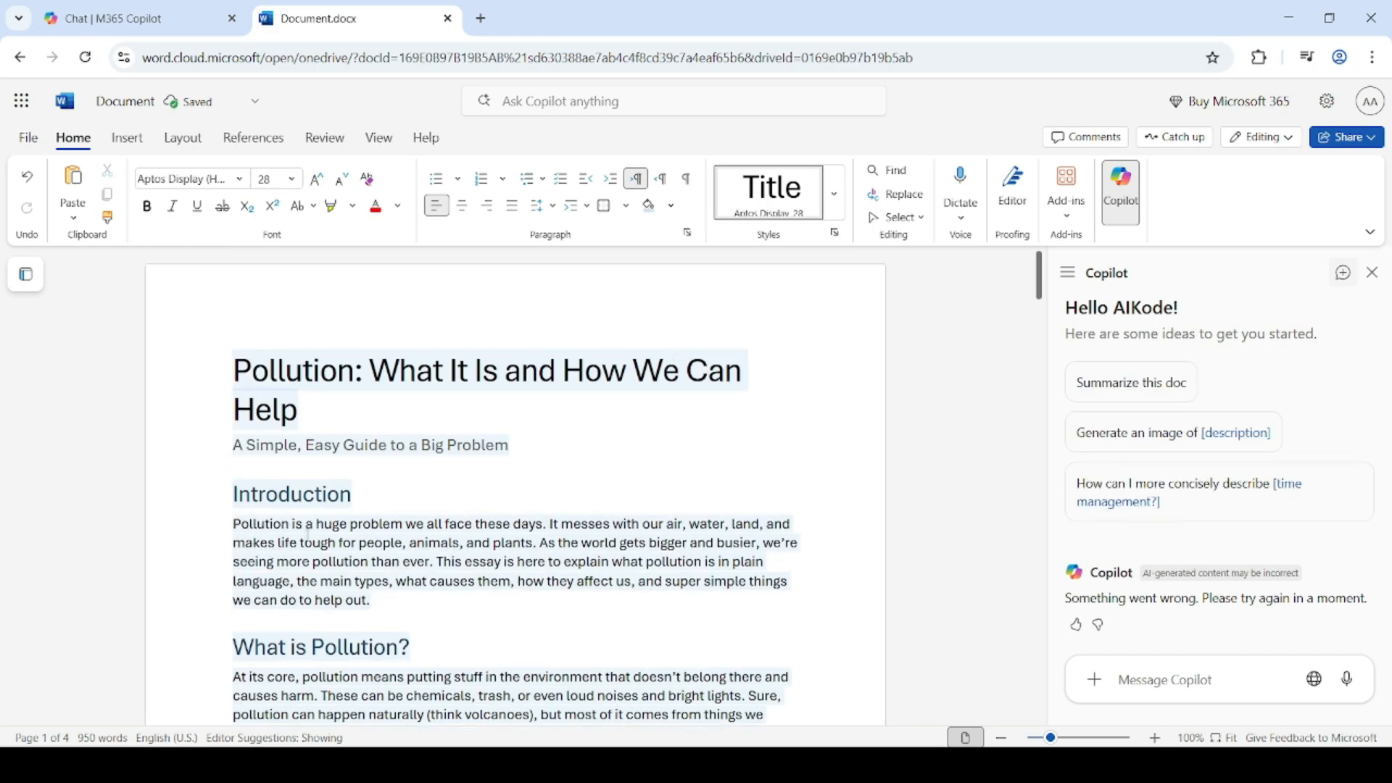
Read the casual version of the essay through to its conclusion and compare it with the first draft
{"action": "scroll", "coordinate": [714, 482], "scroll_direction": "down", "scroll_amount": 6}
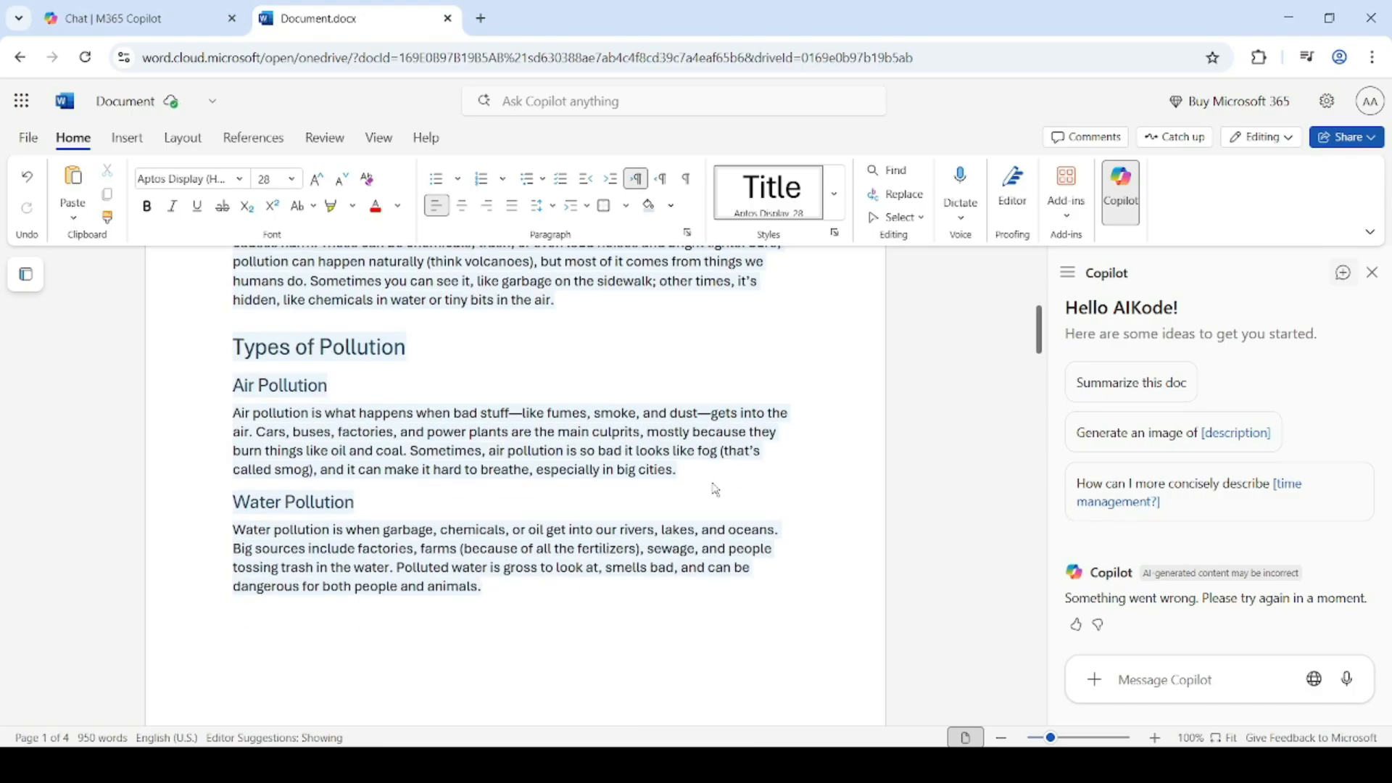
{"action": "scroll", "coordinate": [714, 489], "scroll_direction": "down", "scroll_amount": 8}
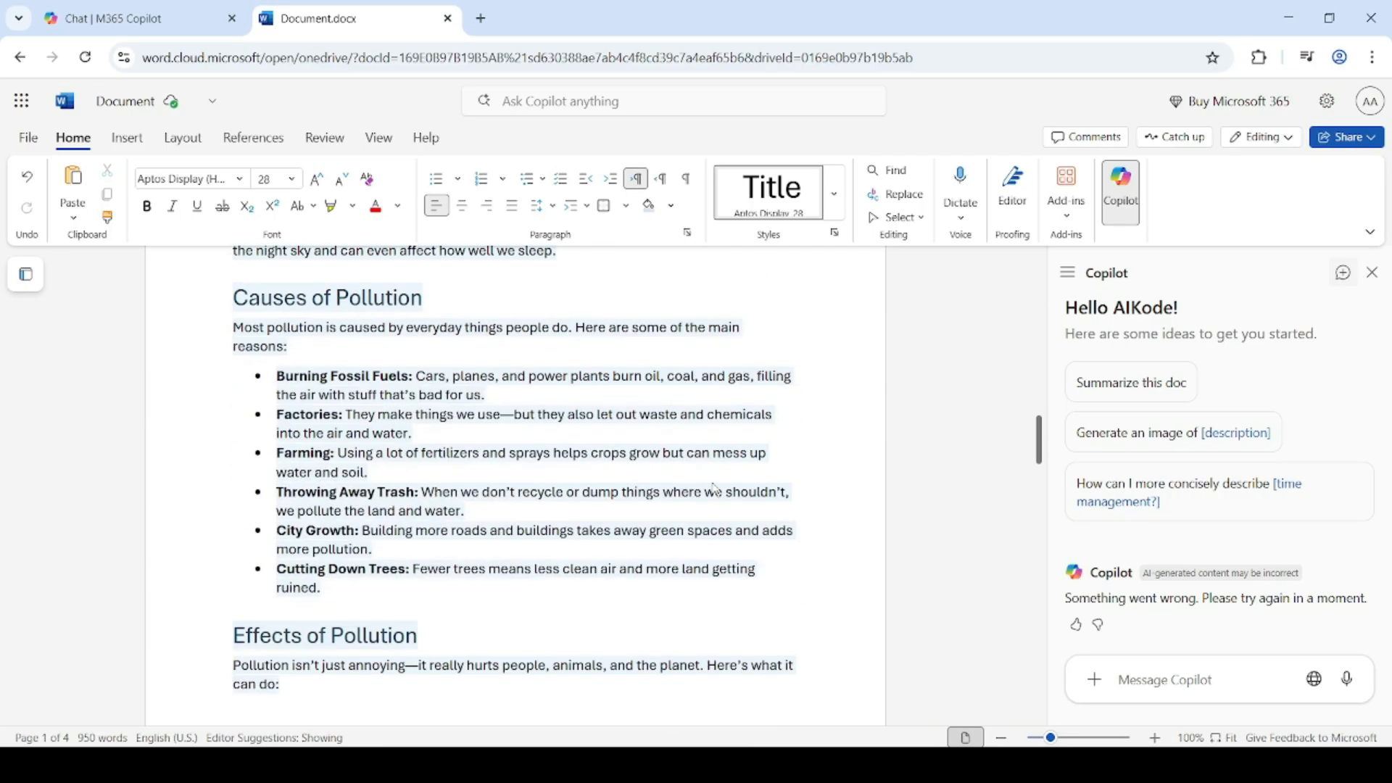
{"action": "scroll", "coordinate": [715, 488], "scroll_direction": "down", "scroll_amount": 12}
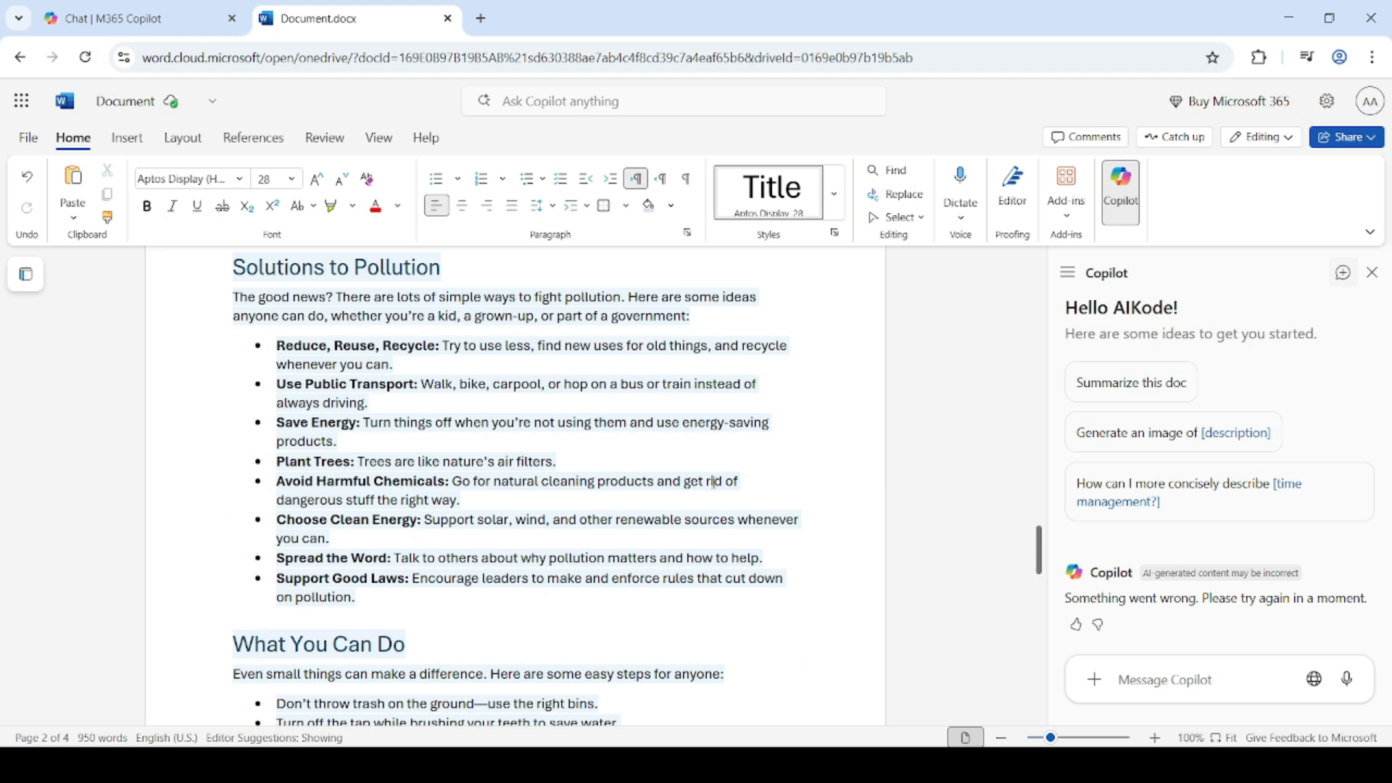
{"action": "scroll", "coordinate": [715, 482], "scroll_direction": "down", "scroll_amount": 10}
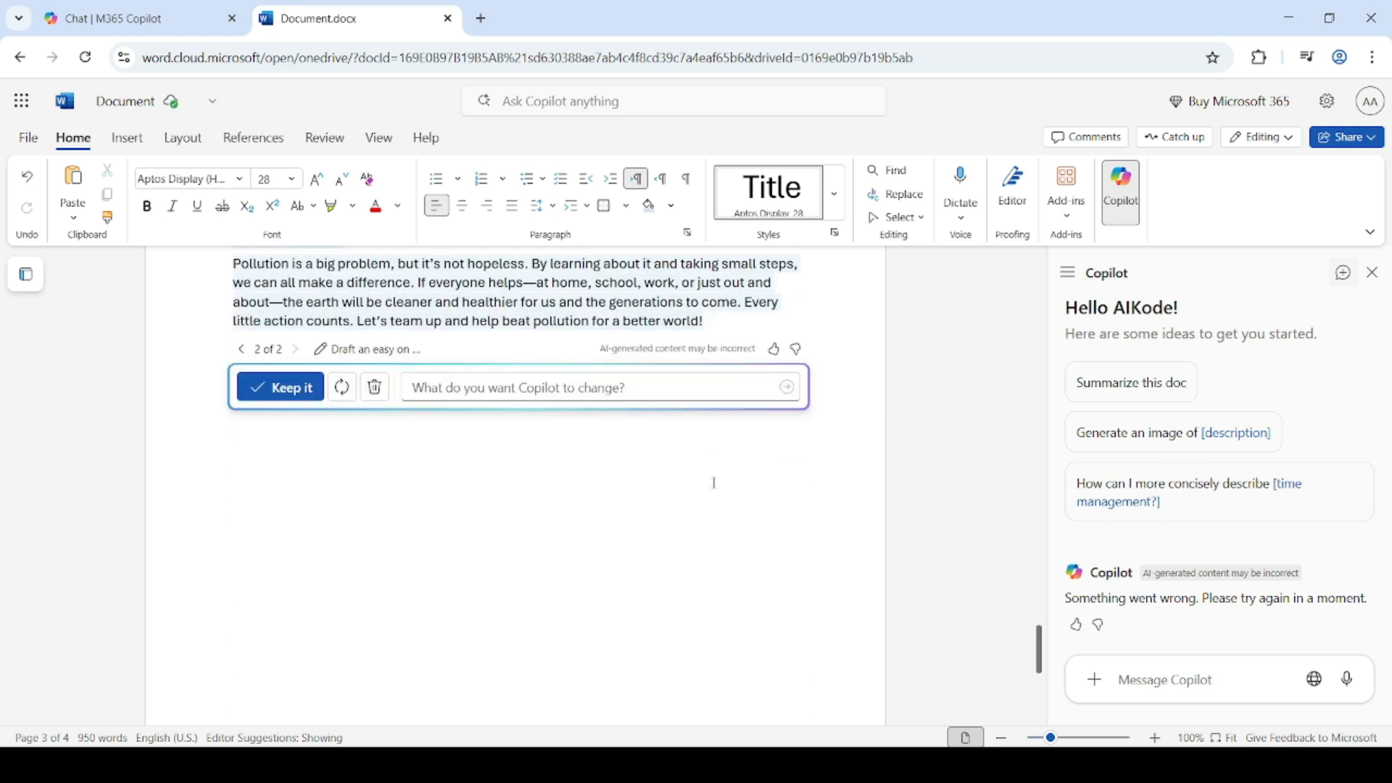
{"action": "scroll", "coordinate": [714, 483], "scroll_direction": "up", "scroll_amount": 1}
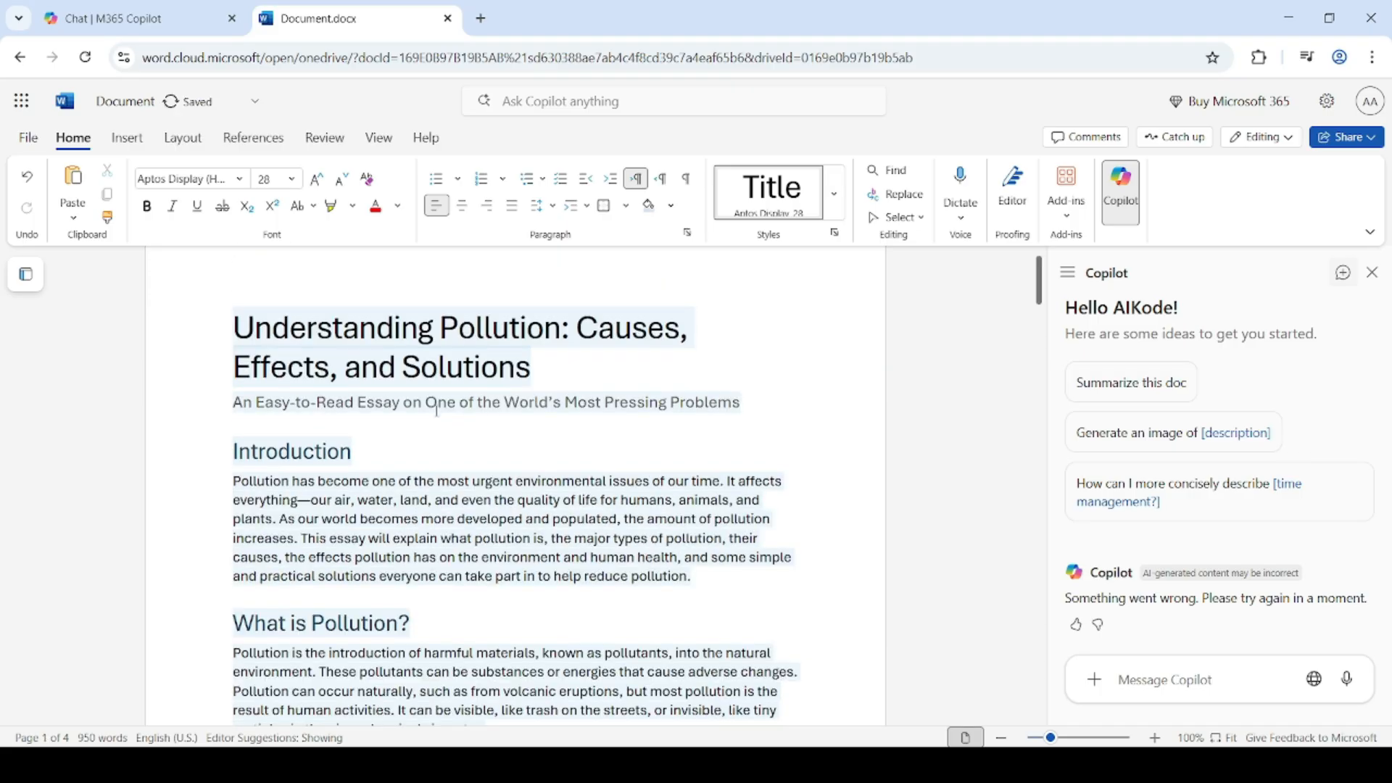
{"action": "scroll", "coordinate": [435, 407], "scroll_direction": "down", "scroll_amount": 15}
{"action": "scroll", "coordinate": [436, 408], "scroll_direction": "down", "scroll_amount": 8}
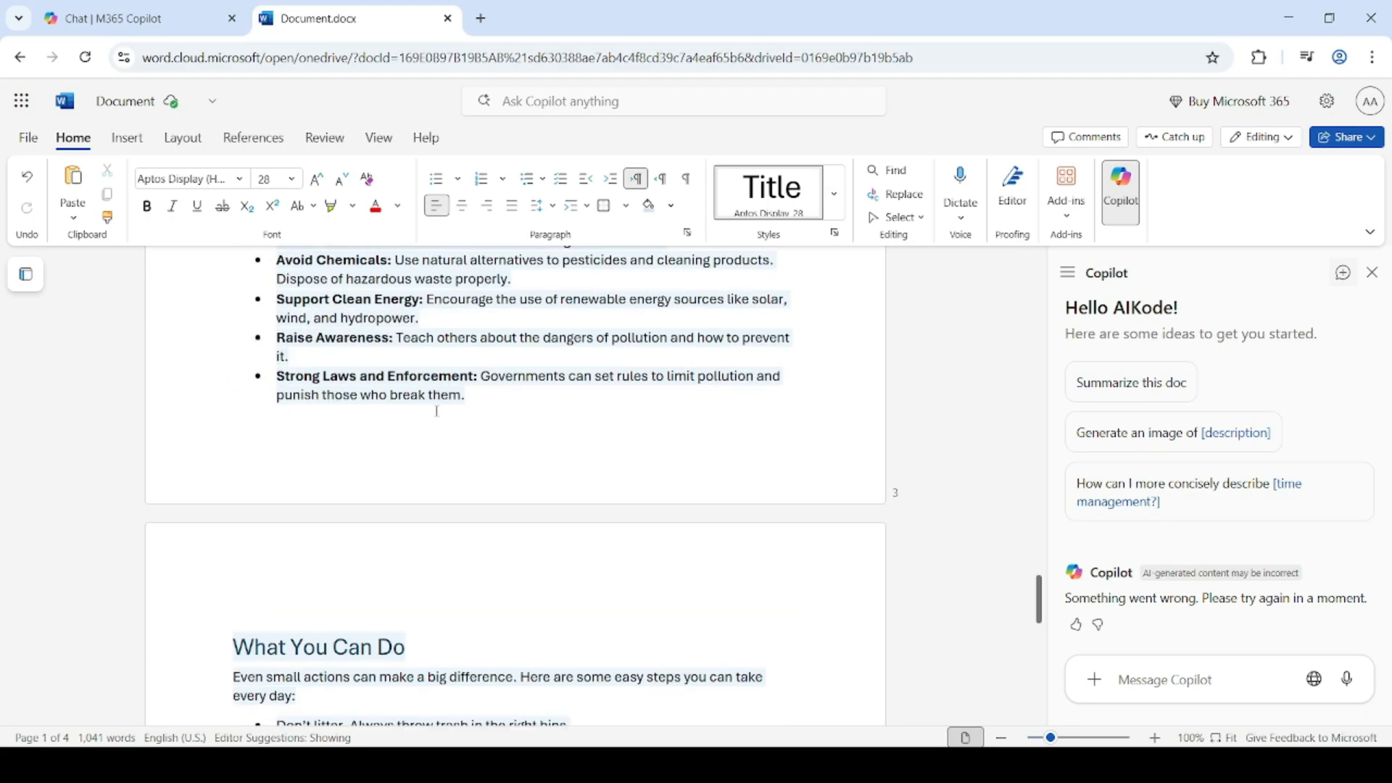
{"action": "scroll", "coordinate": [436, 408], "scroll_direction": "down", "scroll_amount": 3}
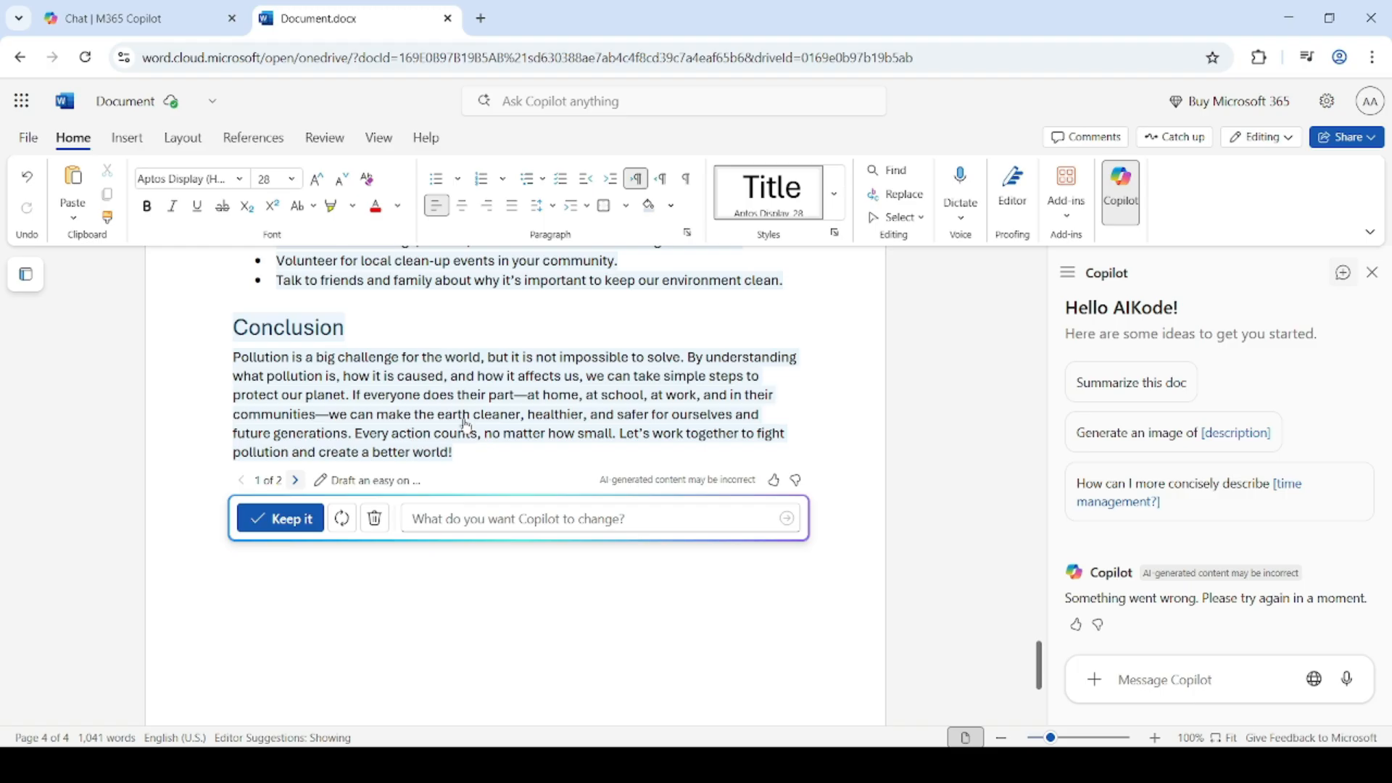
Return to the casual version of the essay and keep it in the document
{"action": "scroll", "coordinate": [465, 420], "scroll_direction": "up", "scroll_amount": 15}
{"action": "scroll", "coordinate": [465, 419], "scroll_direction": "down", "scroll_amount": 8}
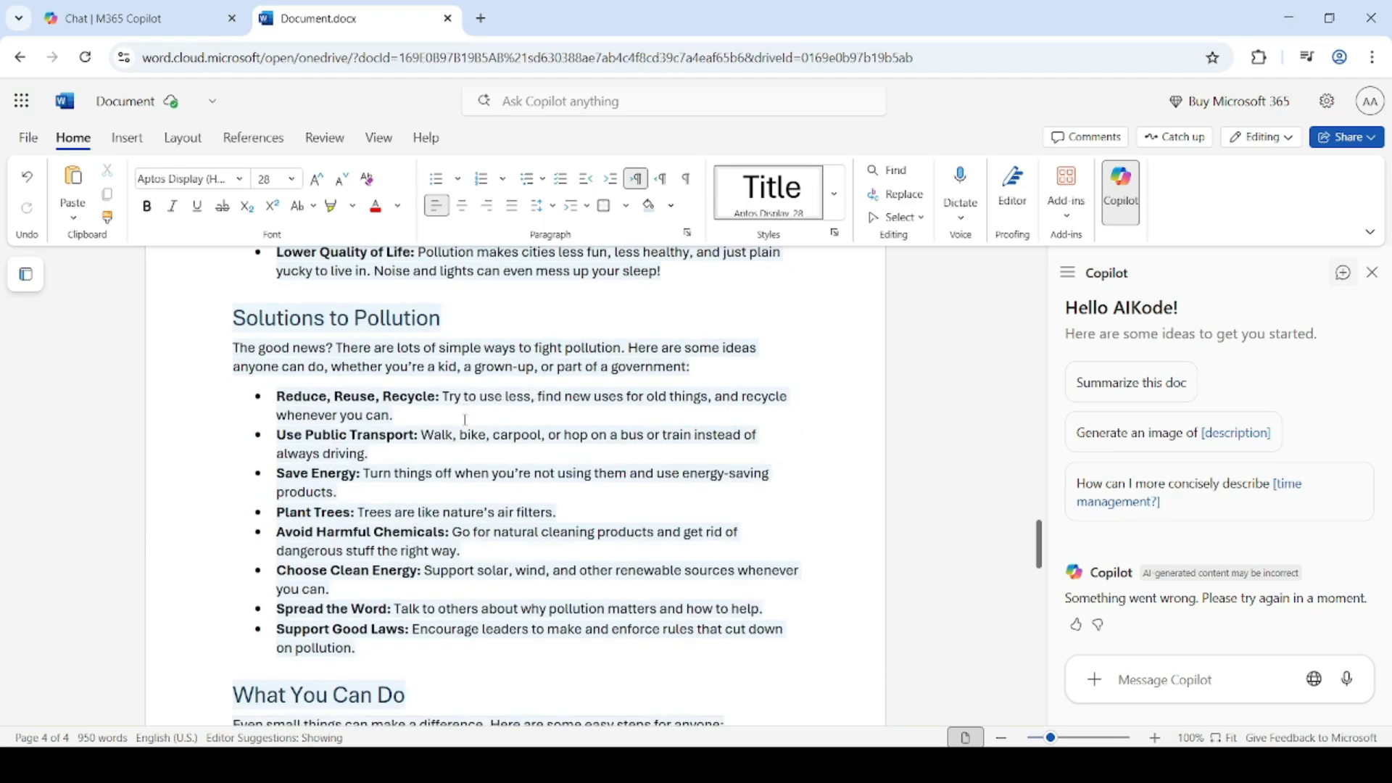
{"action": "scroll", "coordinate": [465, 419], "scroll_direction": "down", "scroll_amount": 10}
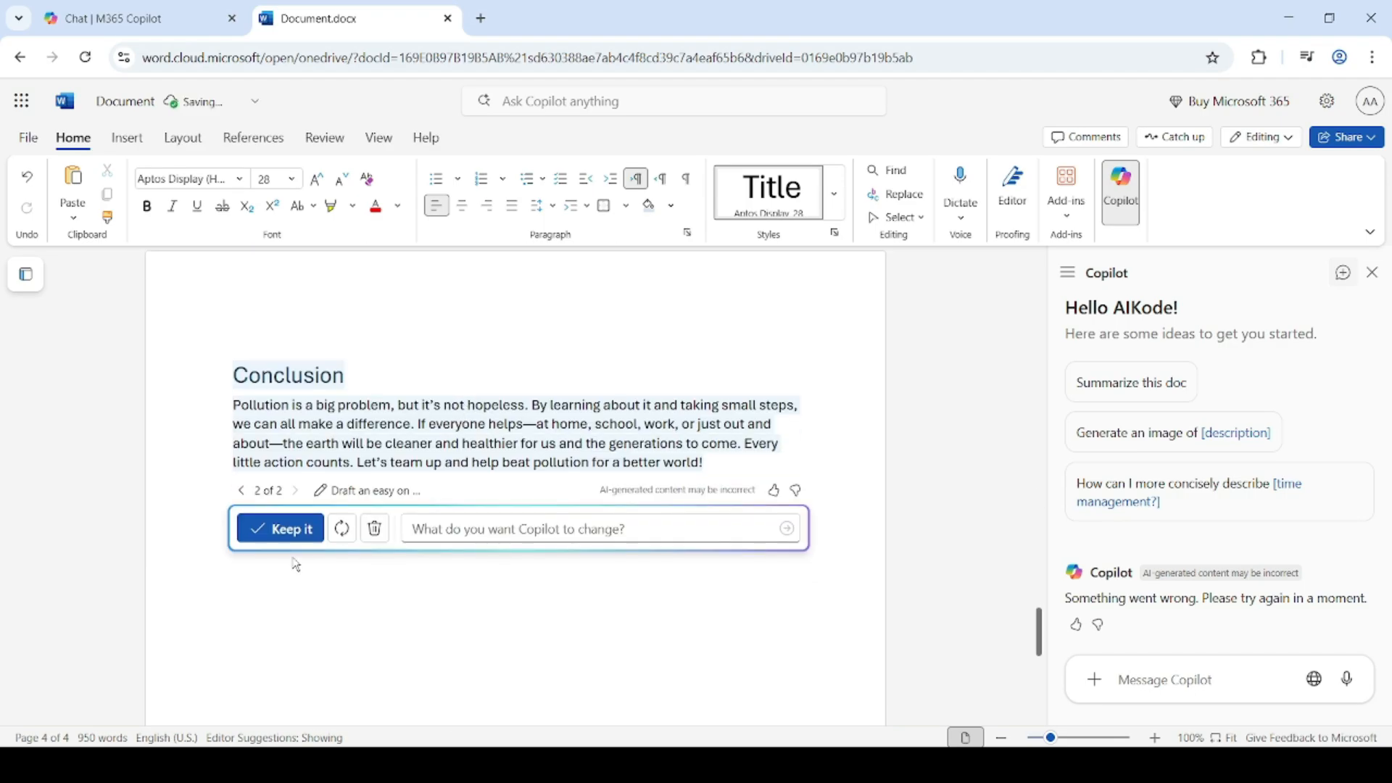
{"action": "left_click", "coordinate": [453, 559]}
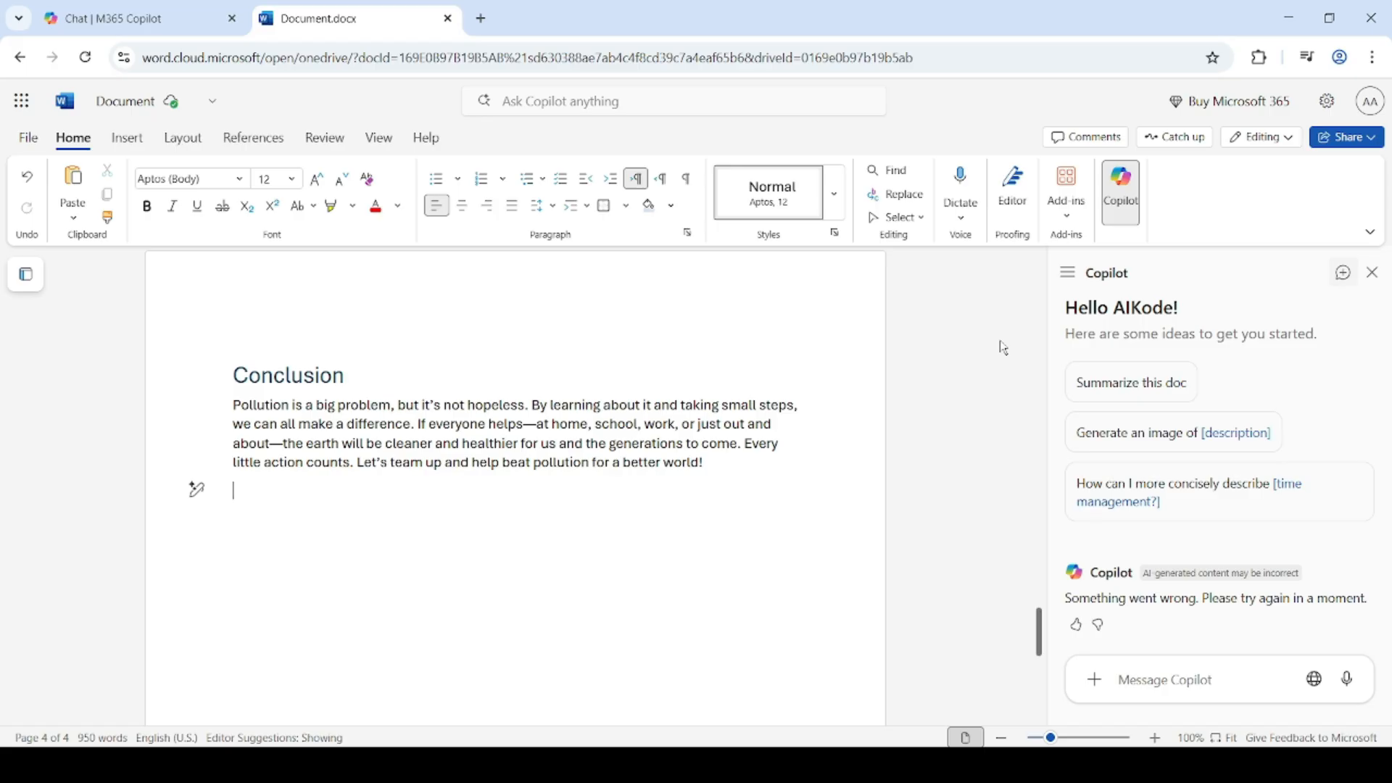
Send the suggested "Summarize this doc" prompt to Copilot and read through the summary
{"action": "left_click", "coordinate": [1130, 397]}
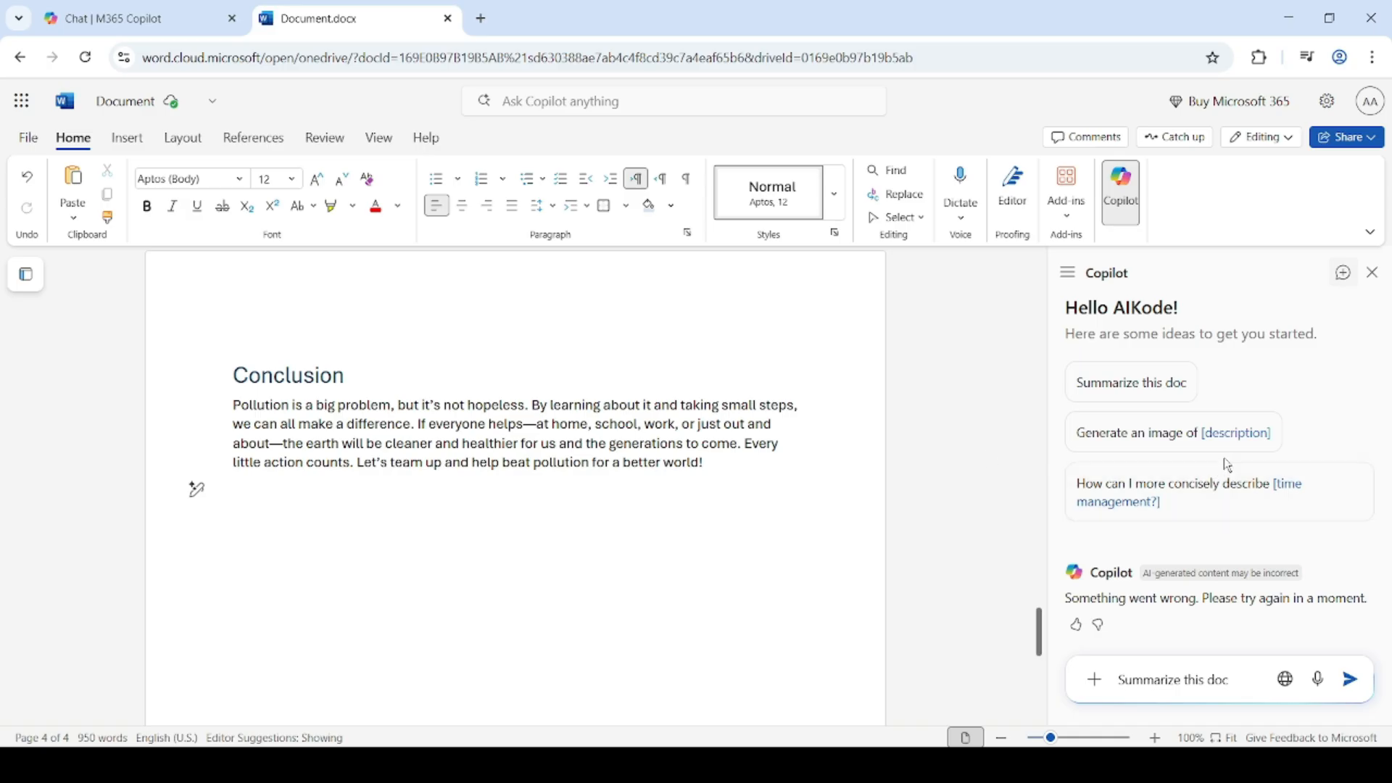
{"action": "left_click", "coordinate": [1351, 680]}
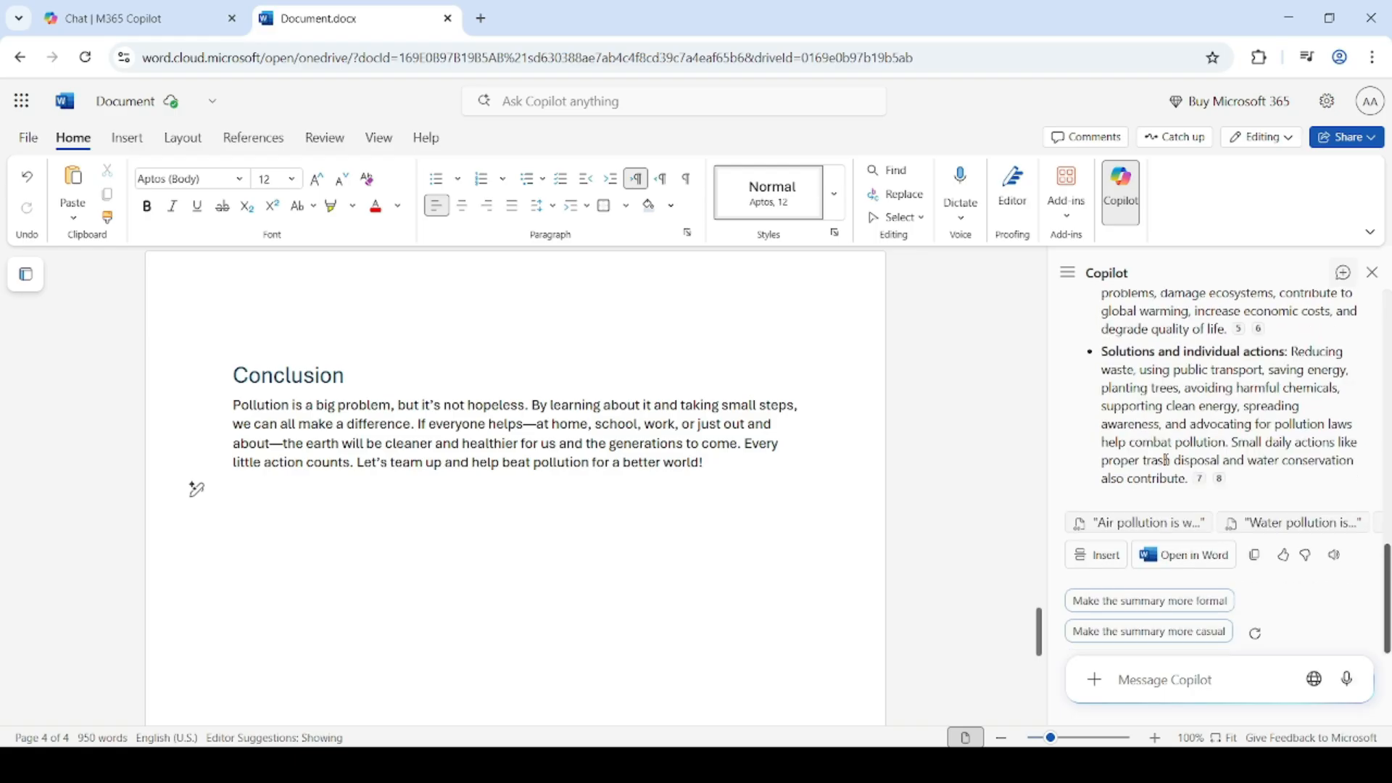
{"action": "scroll", "coordinate": [1165, 460], "scroll_direction": "up", "scroll_amount": 10}
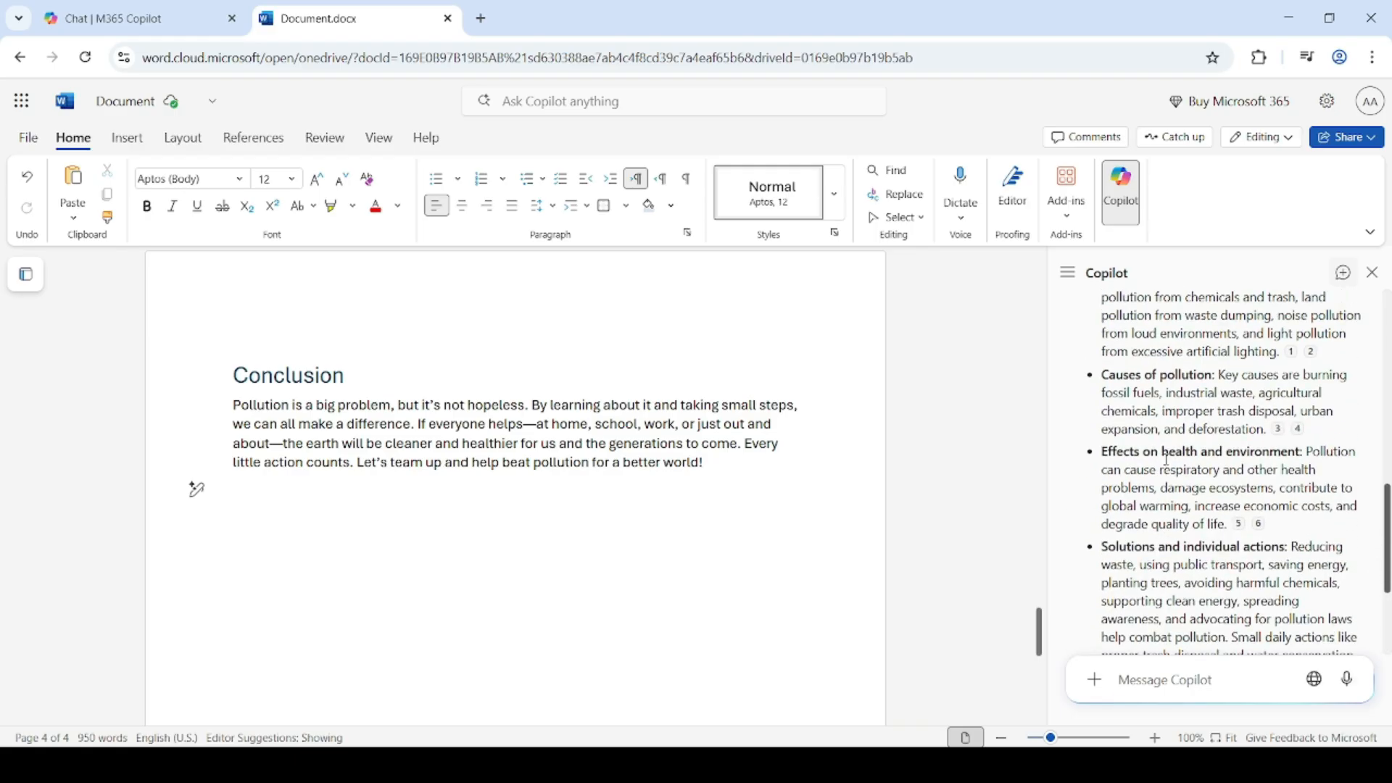
{"action": "scroll", "coordinate": [1124, 426], "scroll_direction": "down", "scroll_amount": 10}
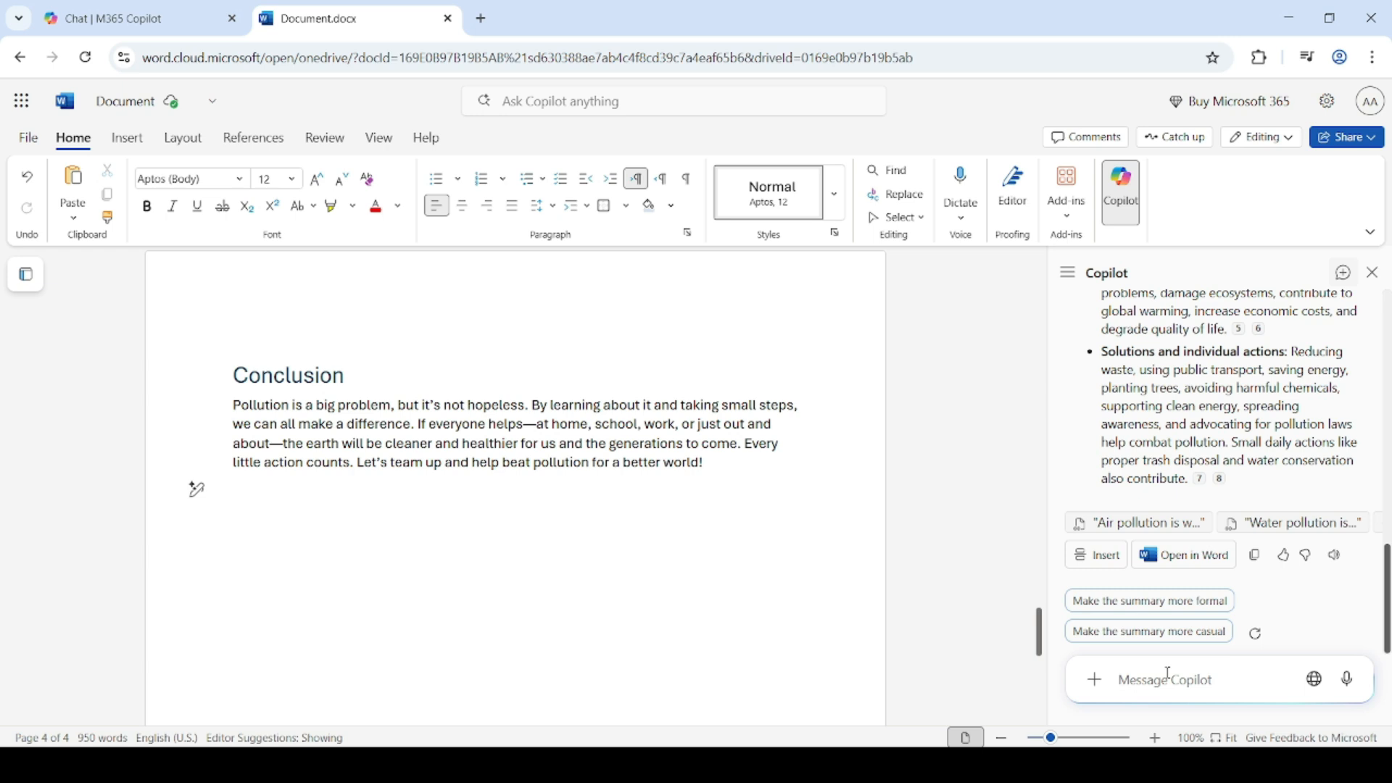
Open the Copilot Prompt Gallery and examine the task categories available for filtering
{"action": "left_click", "coordinate": [1094, 682]}
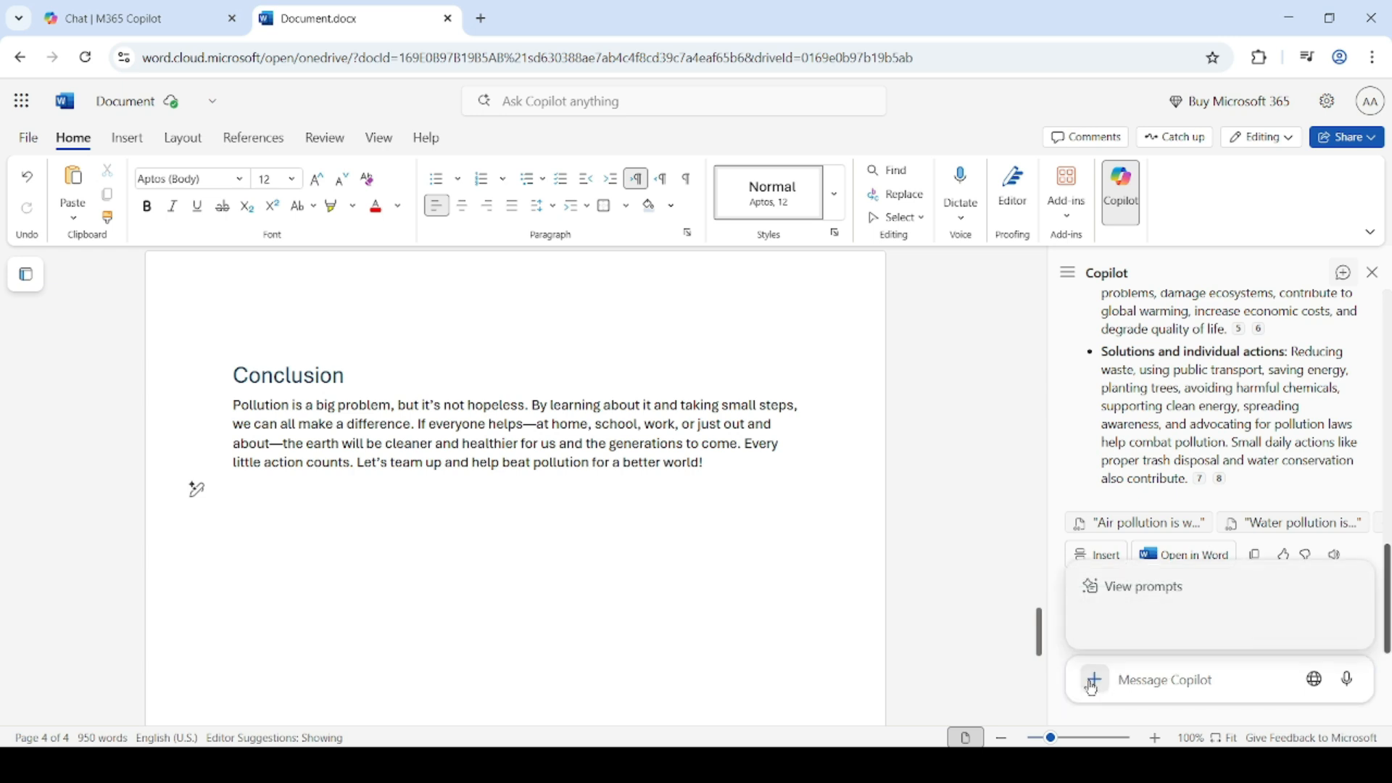
{"action": "left_click", "coordinate": [1131, 589]}
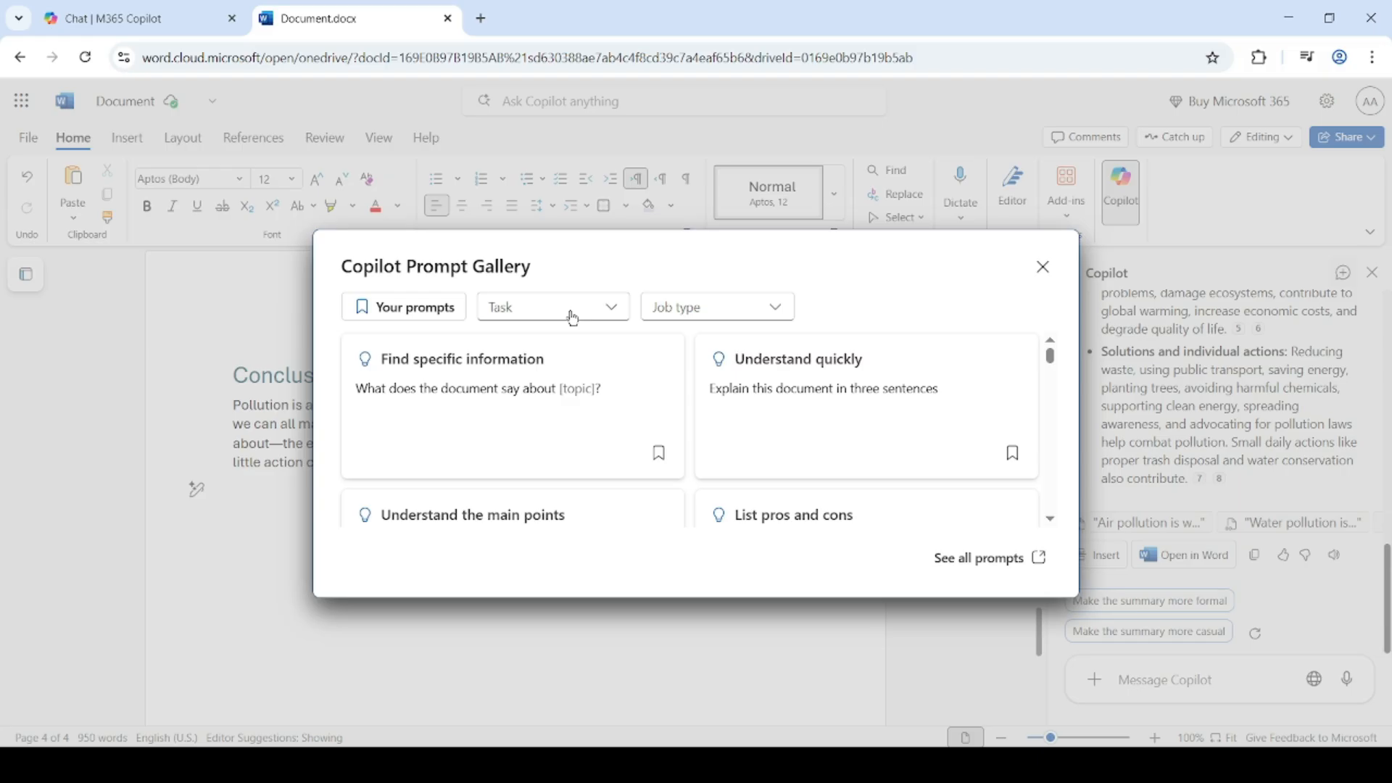
{"action": "left_click", "coordinate": [611, 310]}
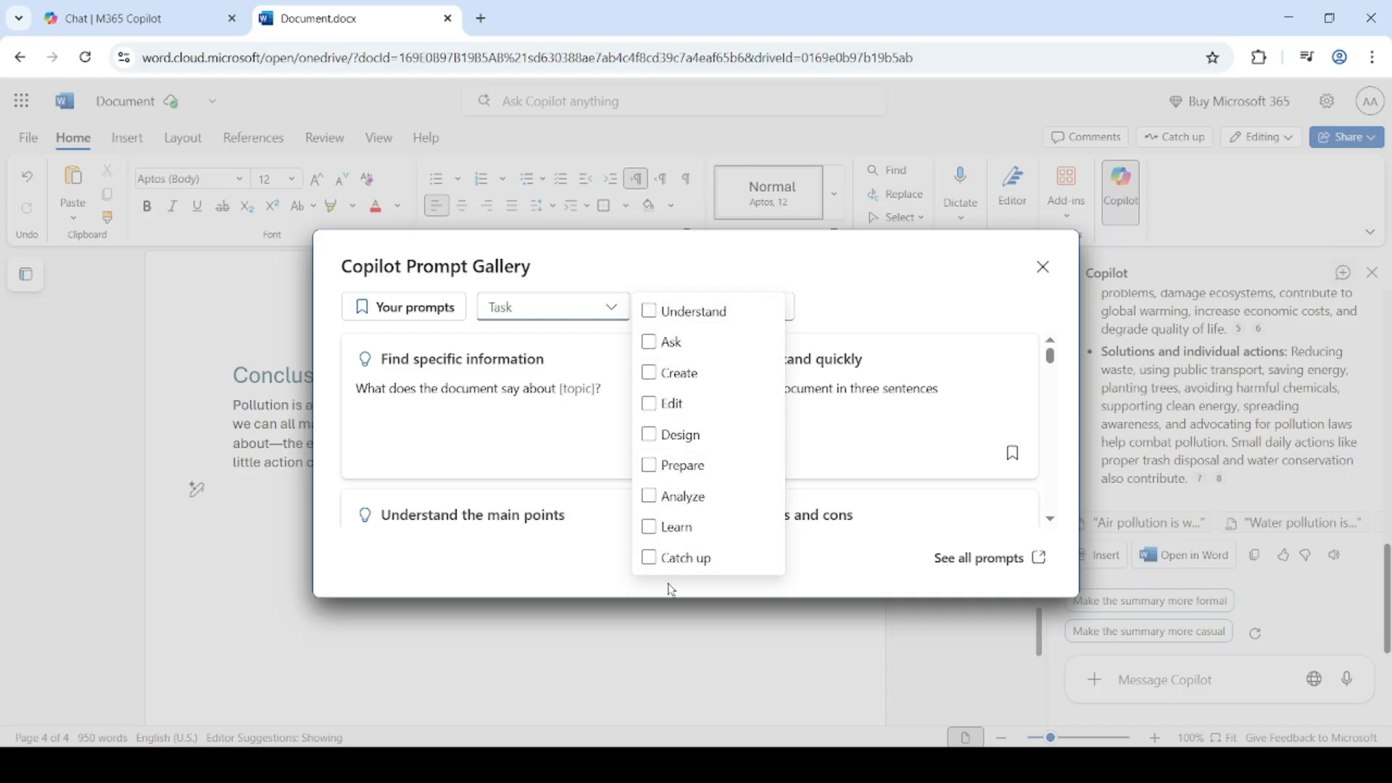
{"action": "left_click", "coordinate": [771, 257]}
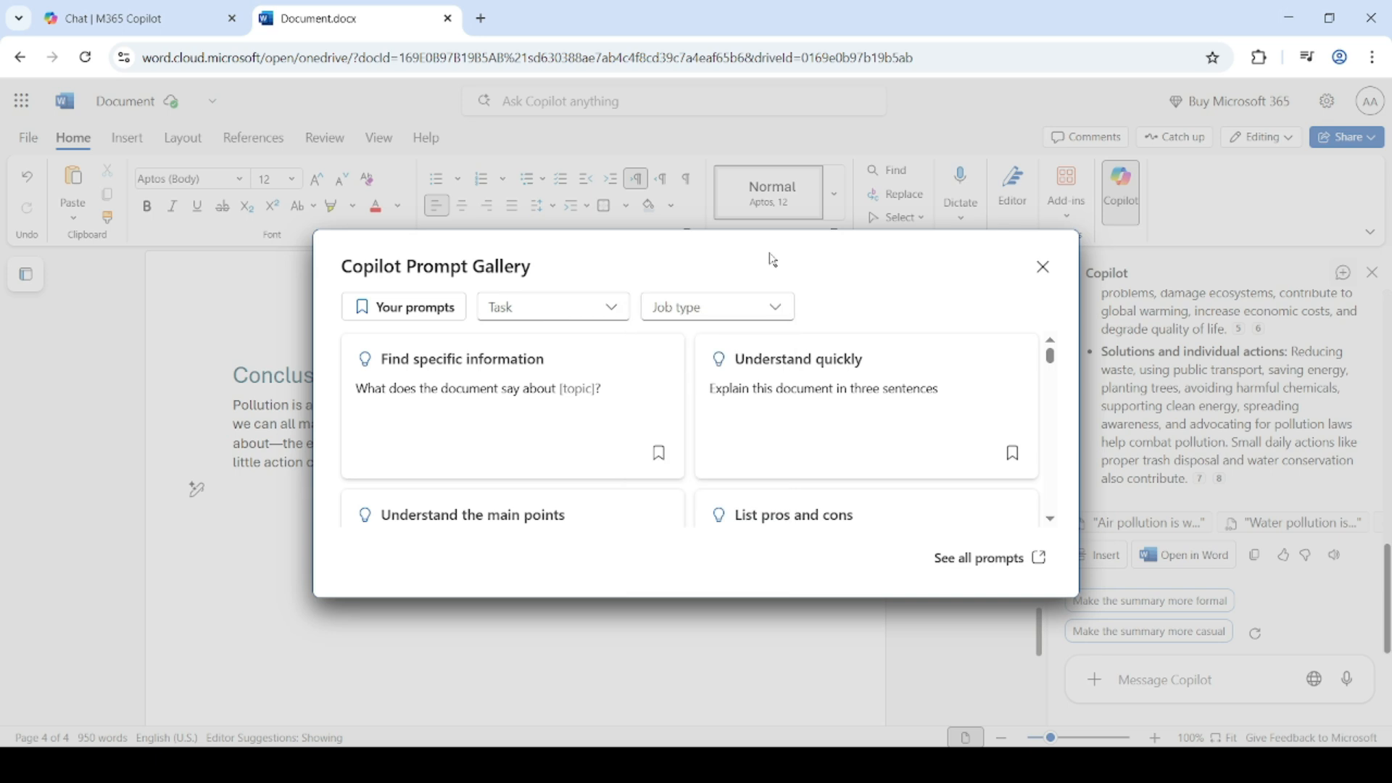
Filter the gallery by the Marketing job type and load the "Create a value proposition" prompt into the Copilot chat
{"action": "left_click", "coordinate": [780, 320]}
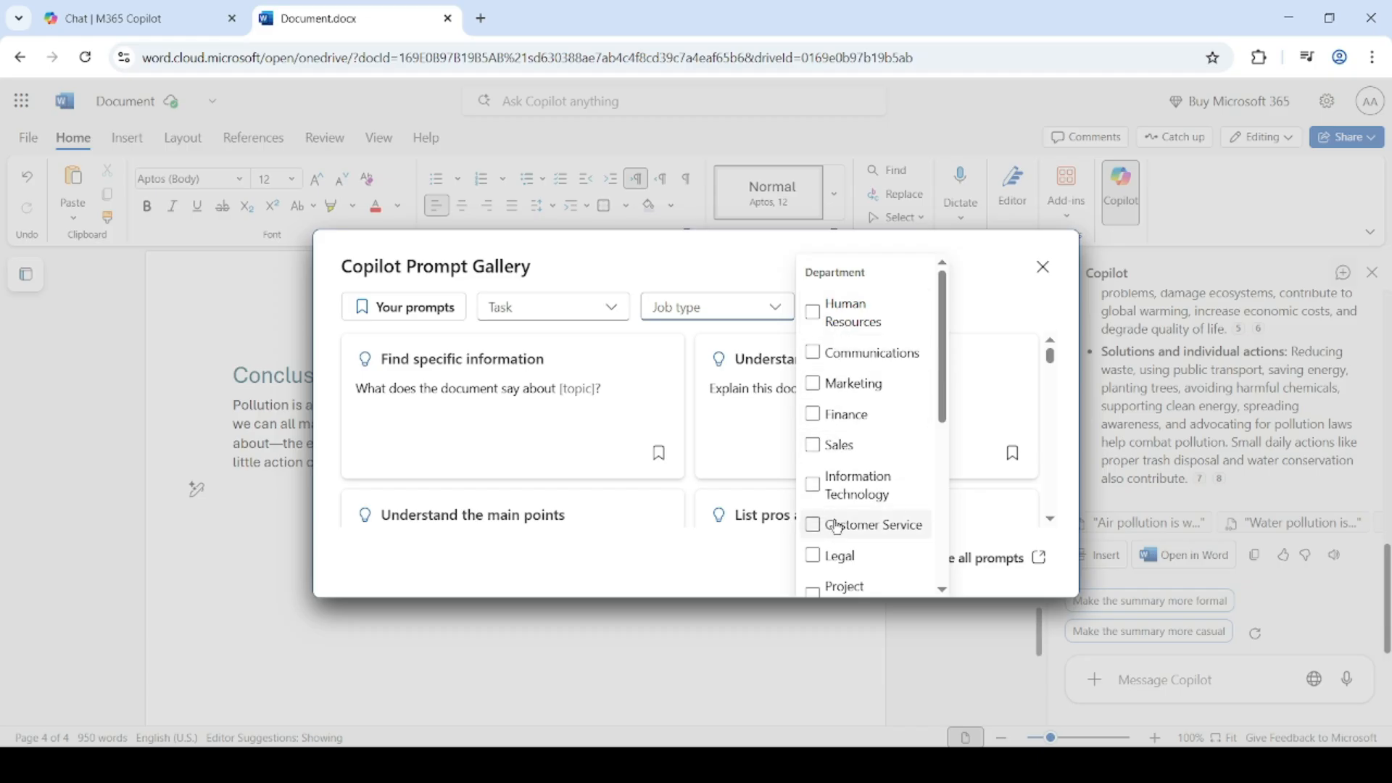
{"action": "left_click", "coordinate": [815, 420]}
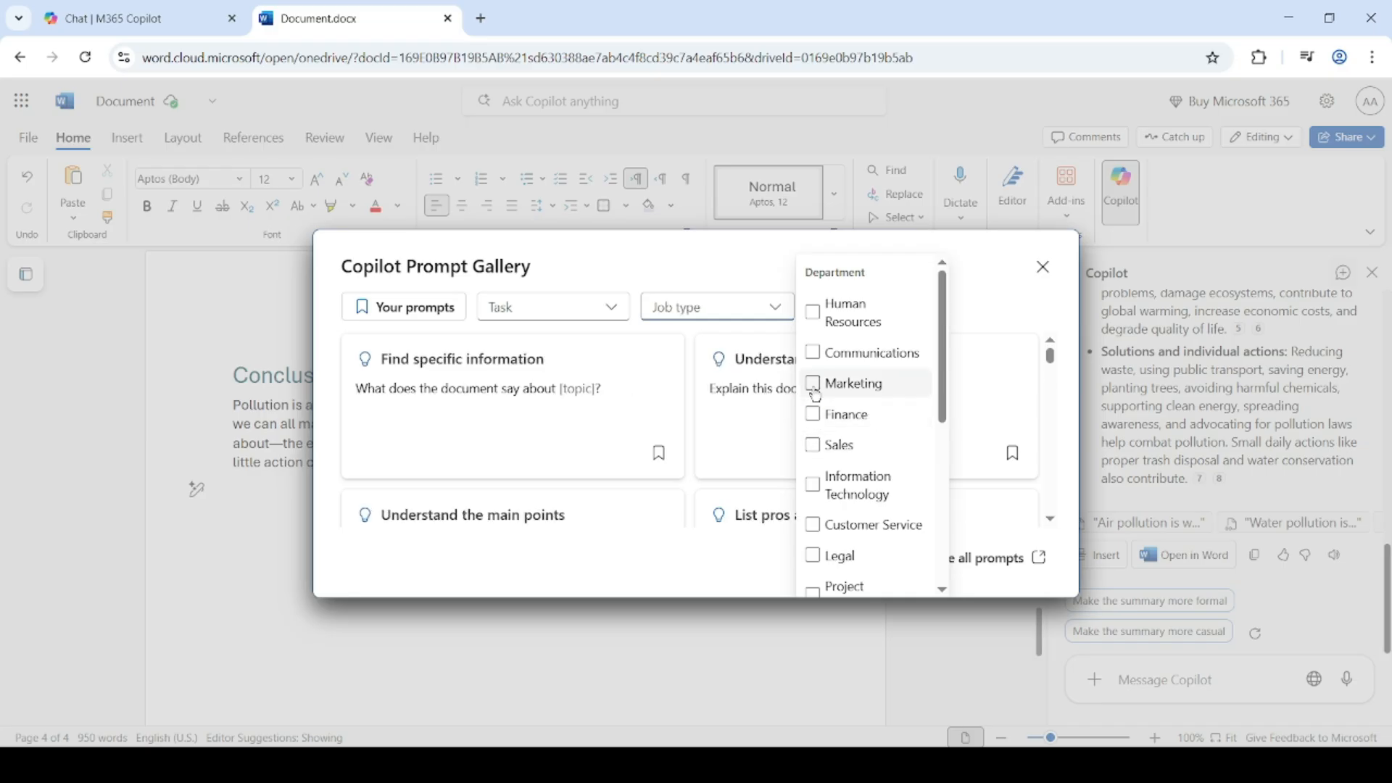
{"action": "left_click", "coordinate": [815, 394]}
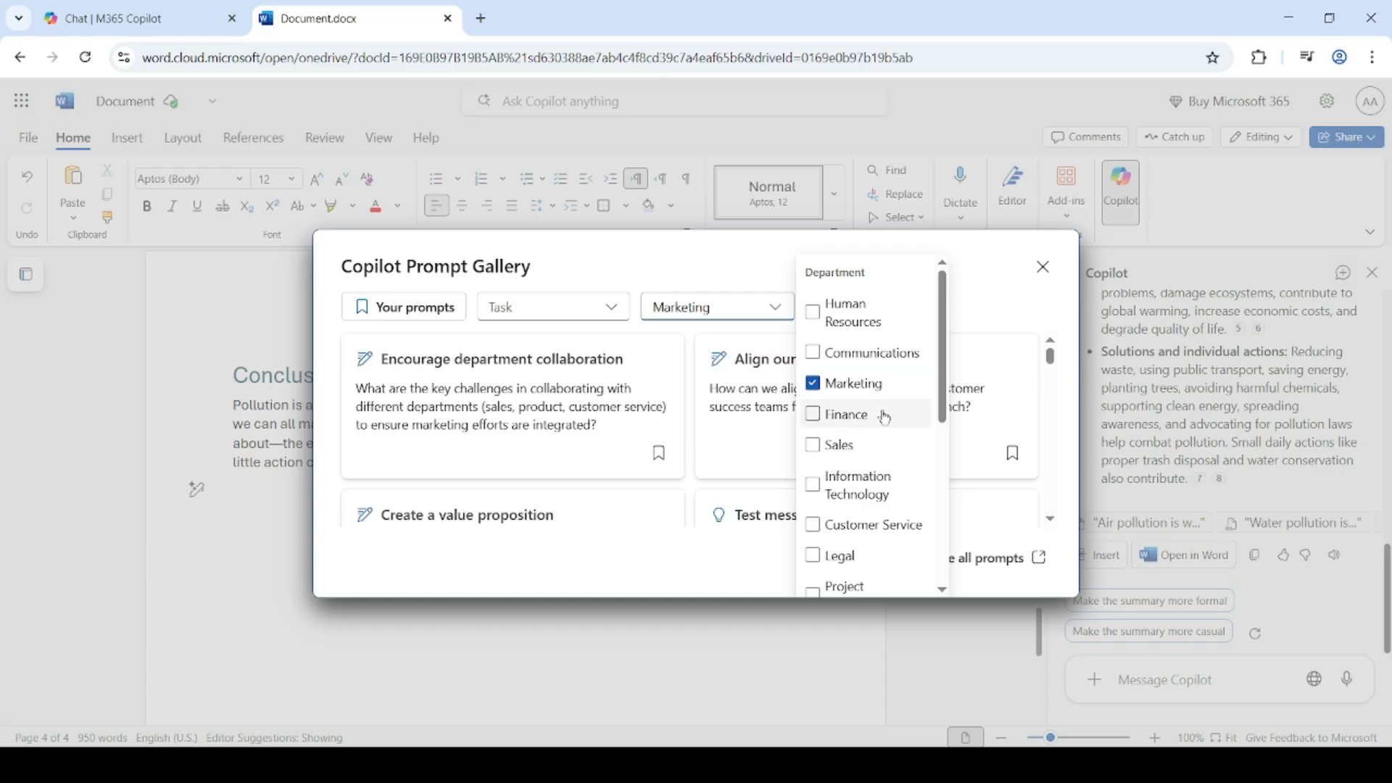
{"action": "left_click", "coordinate": [488, 405]}
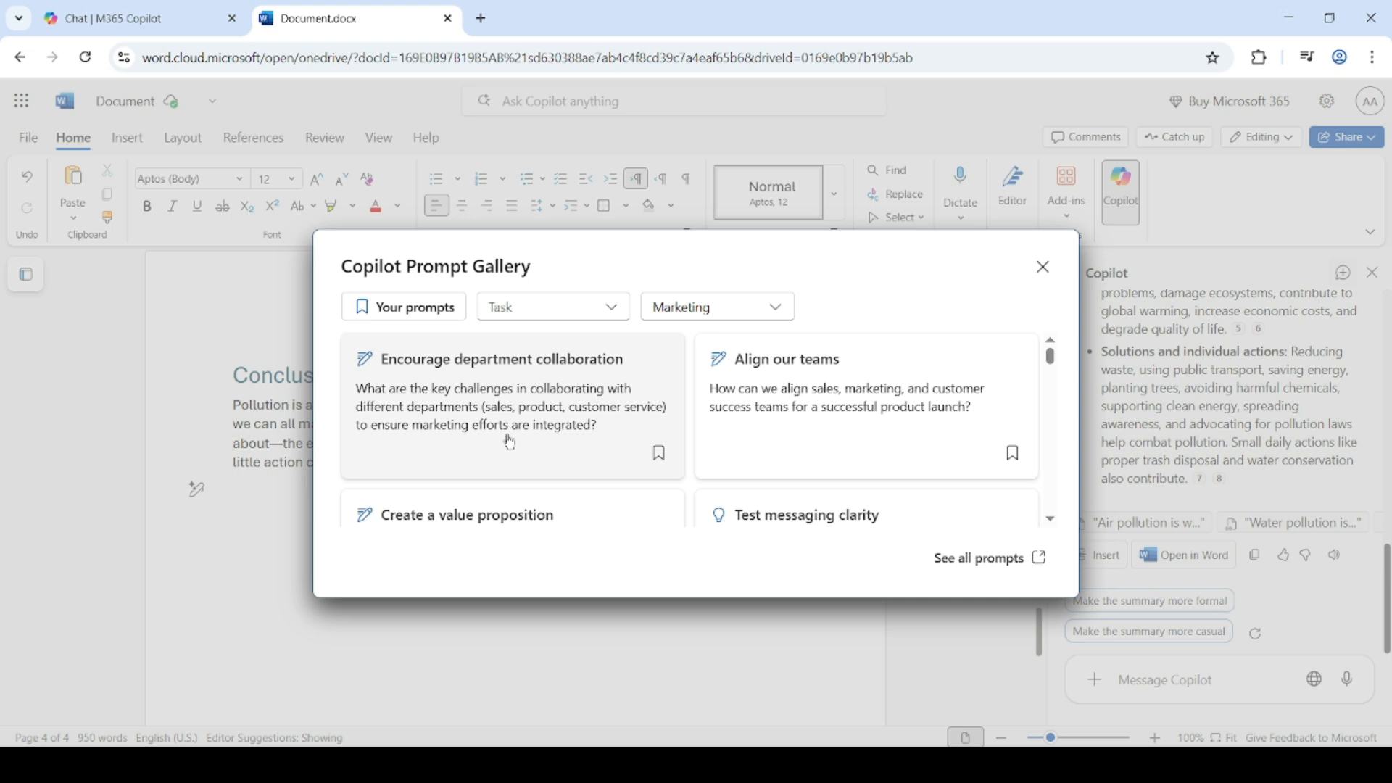
{"action": "left_click", "coordinate": [566, 525]}
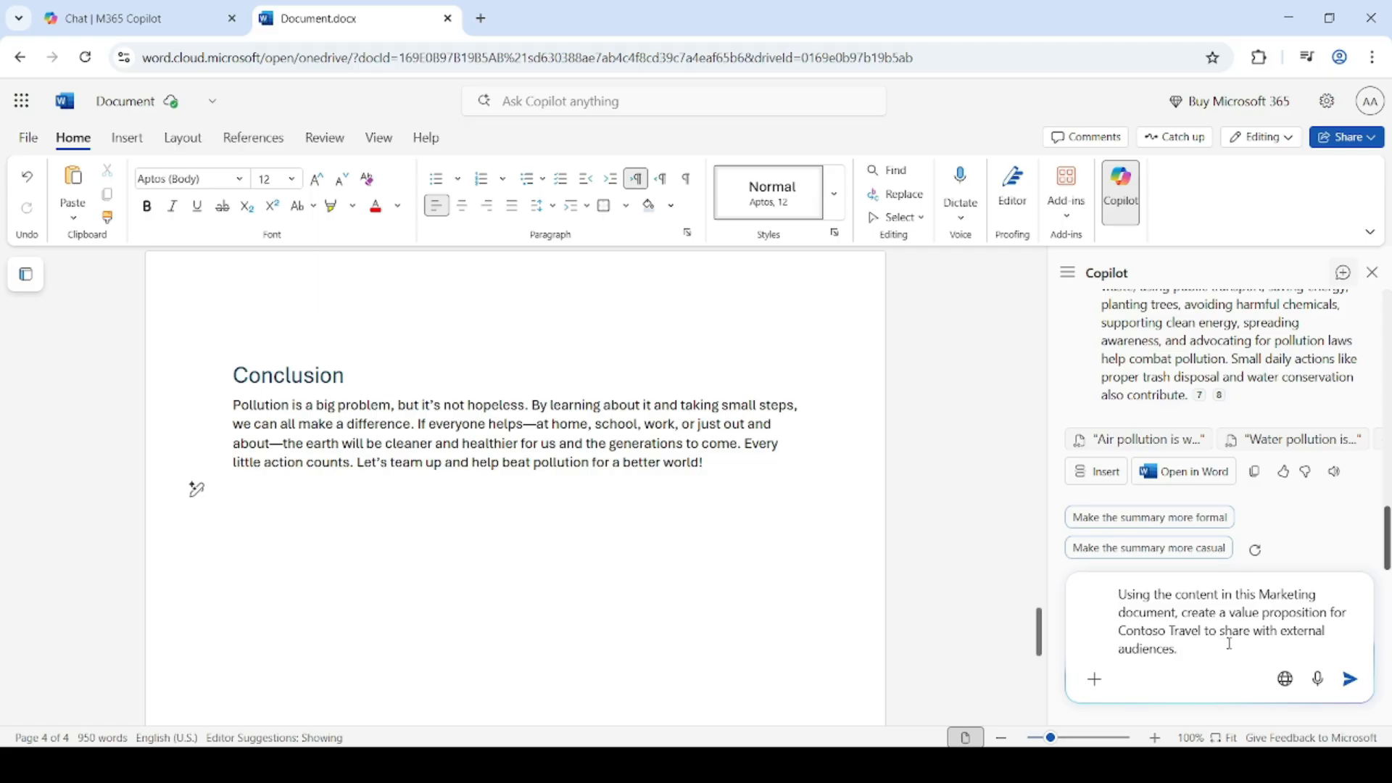
Send the loaded Contoso Travel value proposition prompt to Copilot and read through its full response
{"action": "left_click", "coordinate": [1350, 679]}
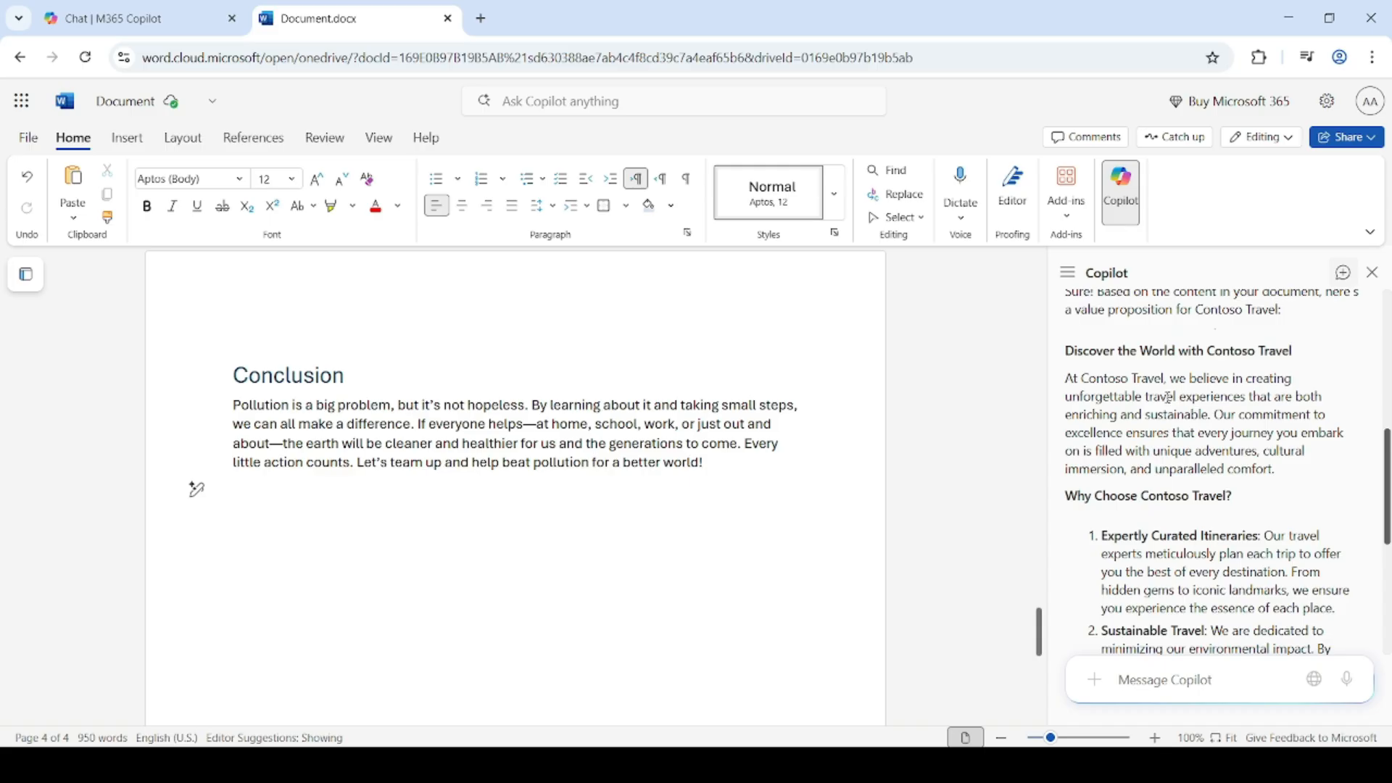
{"action": "scroll", "coordinate": [1167, 427], "scroll_direction": "down", "scroll_amount": 4}
{"action": "scroll", "coordinate": [1167, 395], "scroll_direction": "down", "scroll_amount": 1}
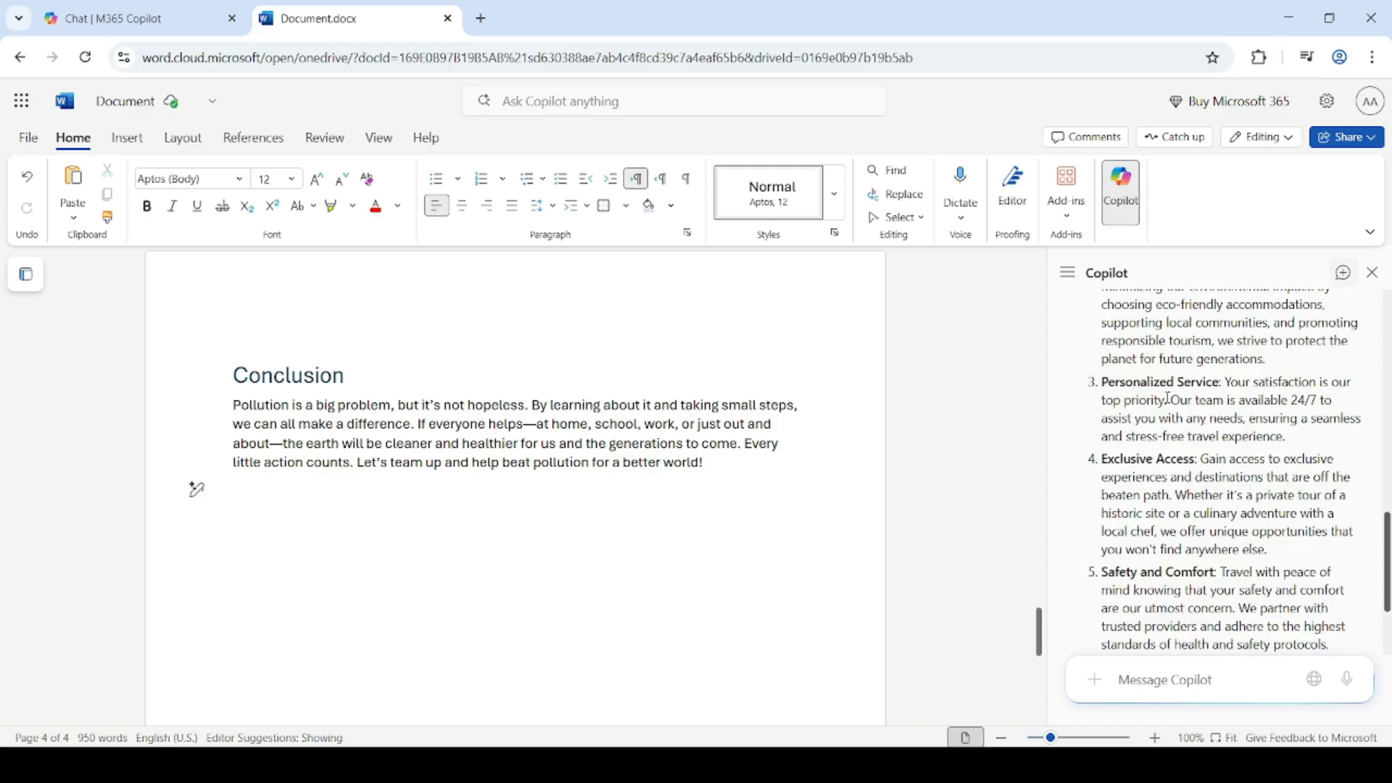
{"action": "scroll", "coordinate": [1168, 397], "scroll_direction": "down", "scroll_amount": 3}
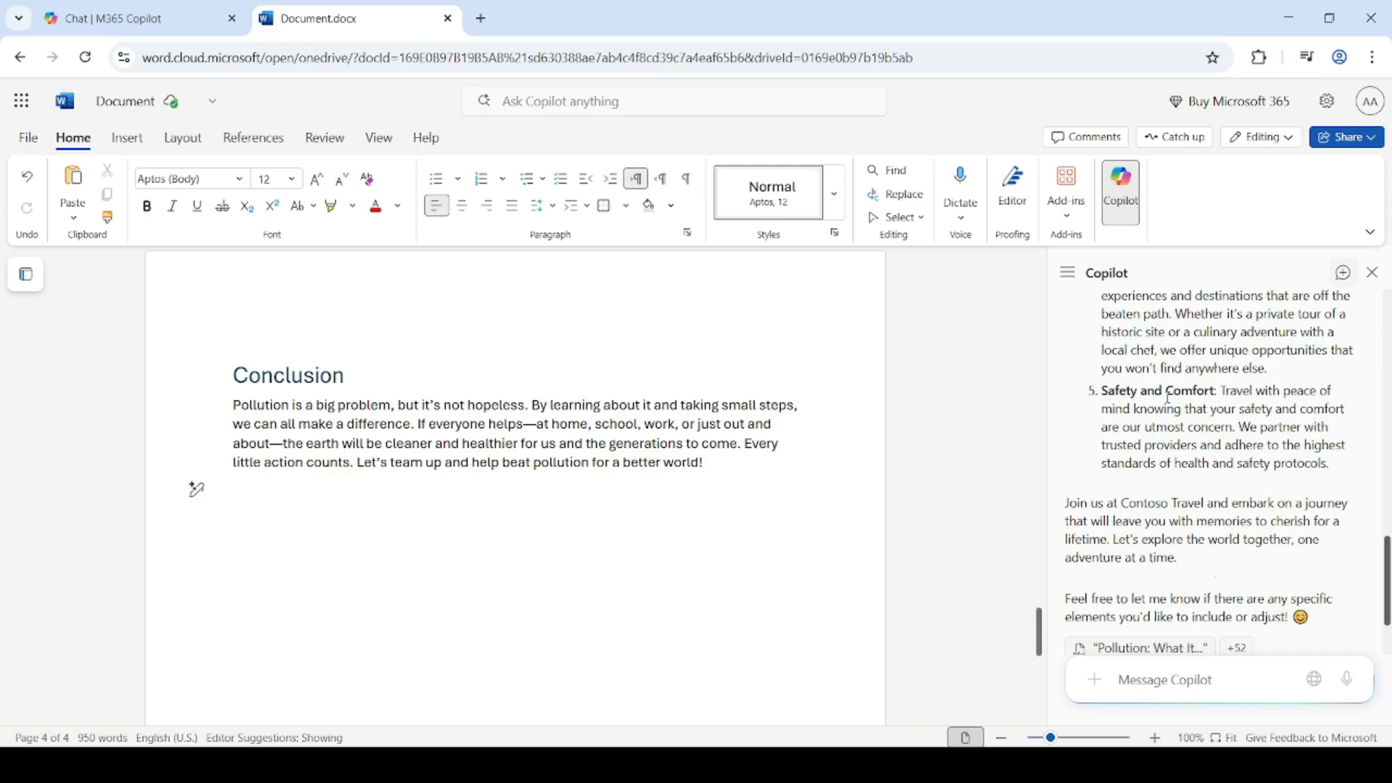
{"action": "scroll", "coordinate": [1167, 398], "scroll_direction": "down", "scroll_amount": 2}
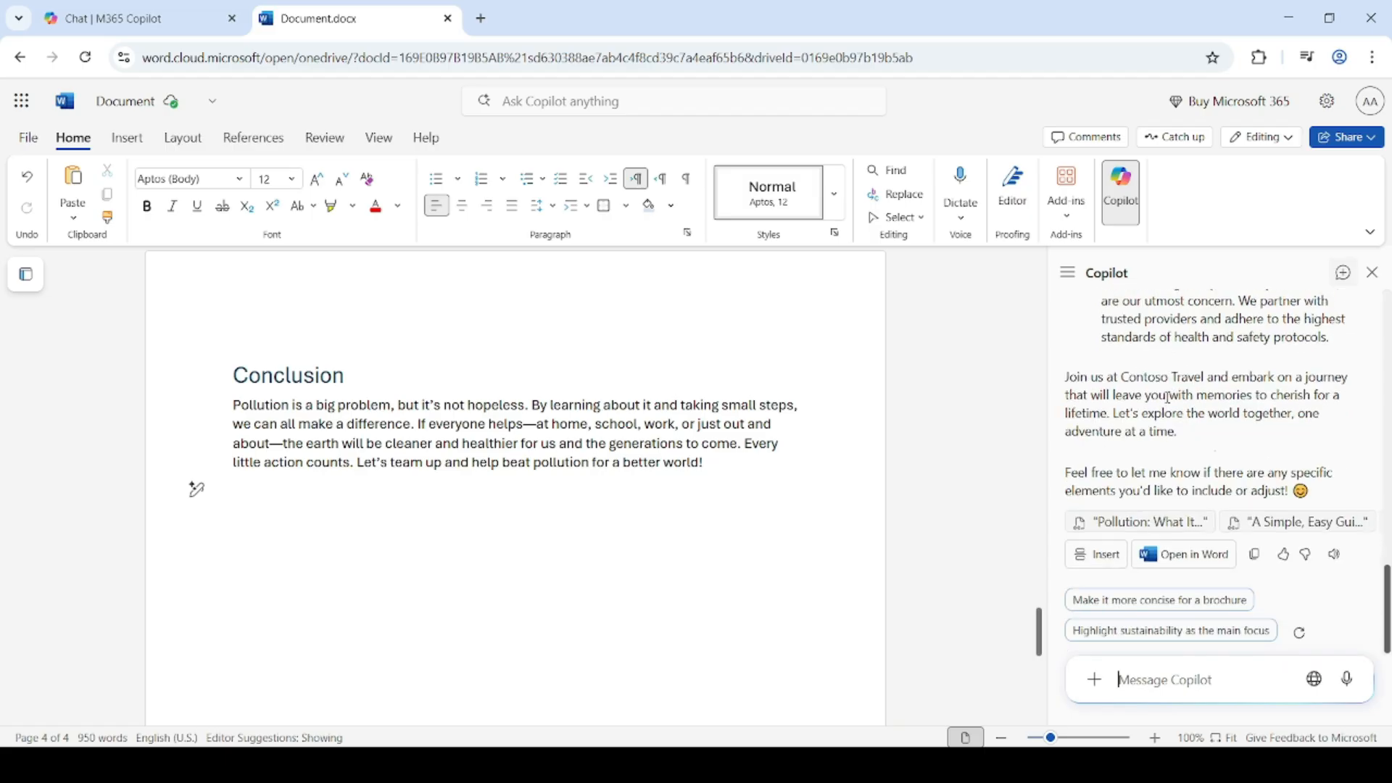
{"action": "scroll", "coordinate": [1167, 397], "scroll_direction": "up", "scroll_amount": 5}
{"action": "scroll", "coordinate": [1168, 398], "scroll_direction": "up", "scroll_amount": 5}
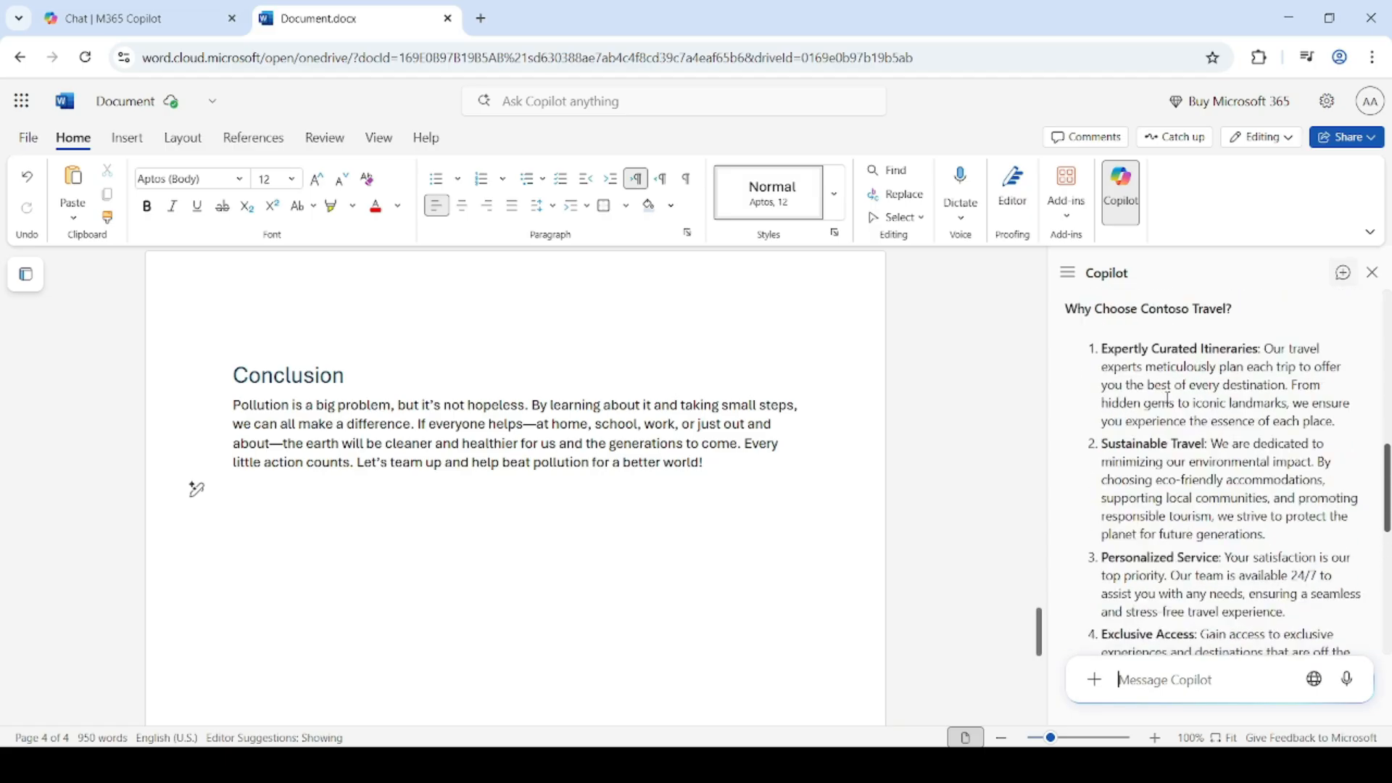
{"action": "scroll", "coordinate": [1165, 403], "scroll_direction": "down", "scroll_amount": 10}
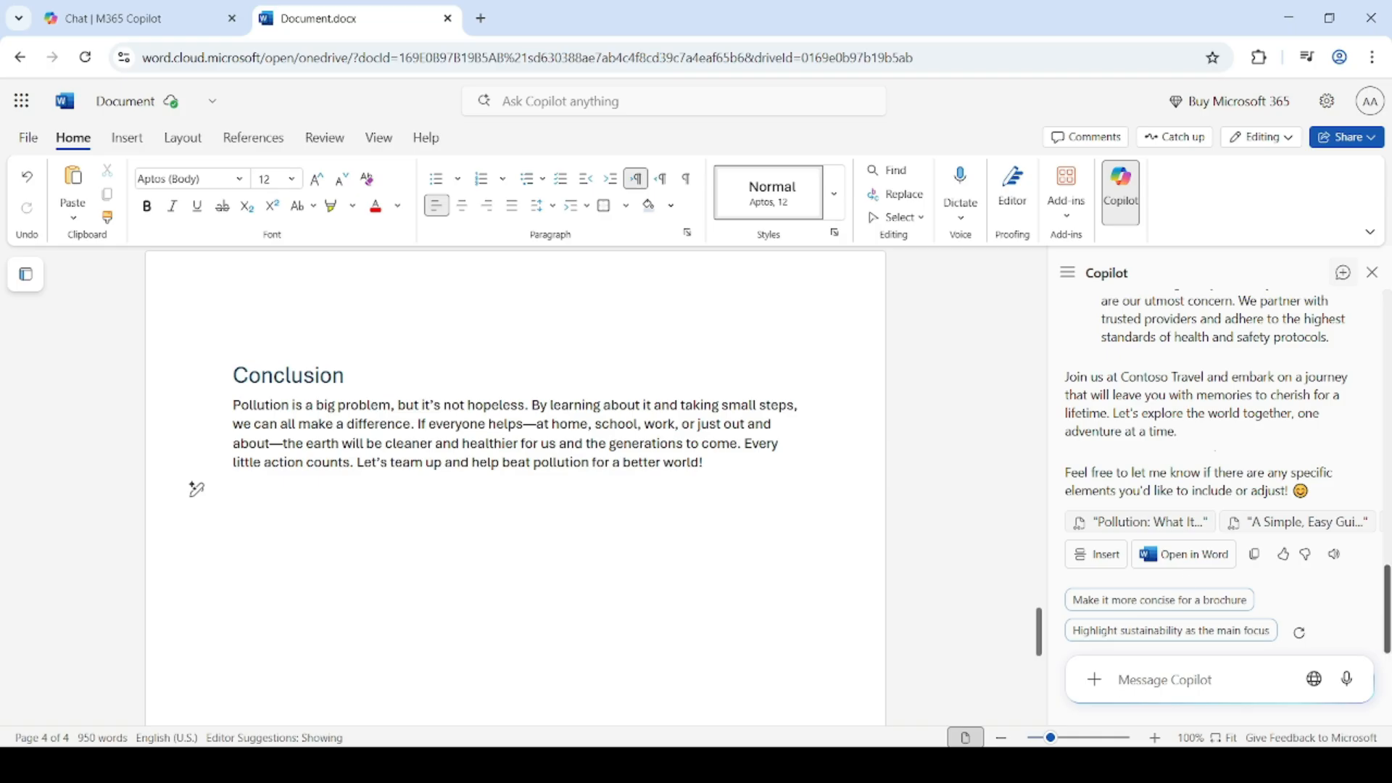
Examine Copilot's web content setting and the chat history, and return to the Copilot chat
{"action": "left_click", "coordinate": [1315, 680]}
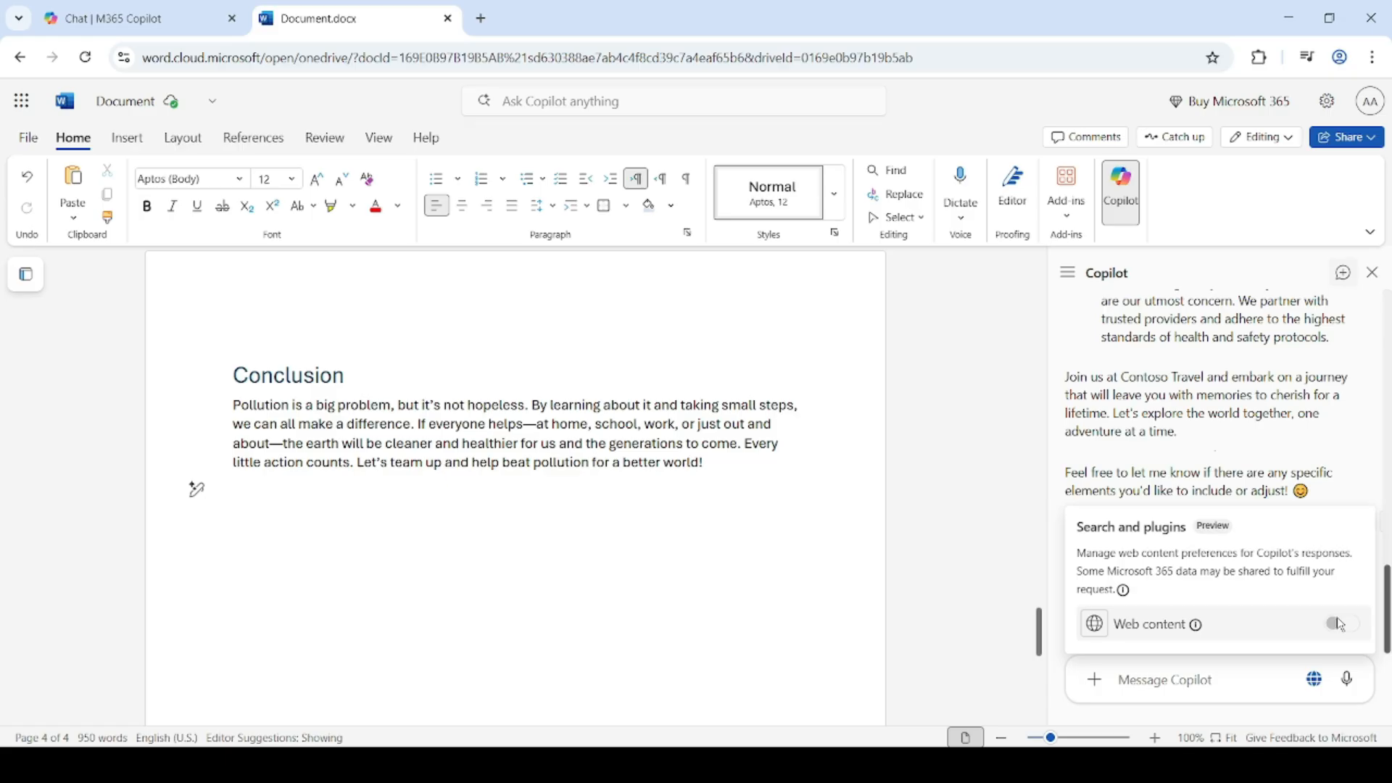
{"action": "left_click", "coordinate": [1315, 678]}
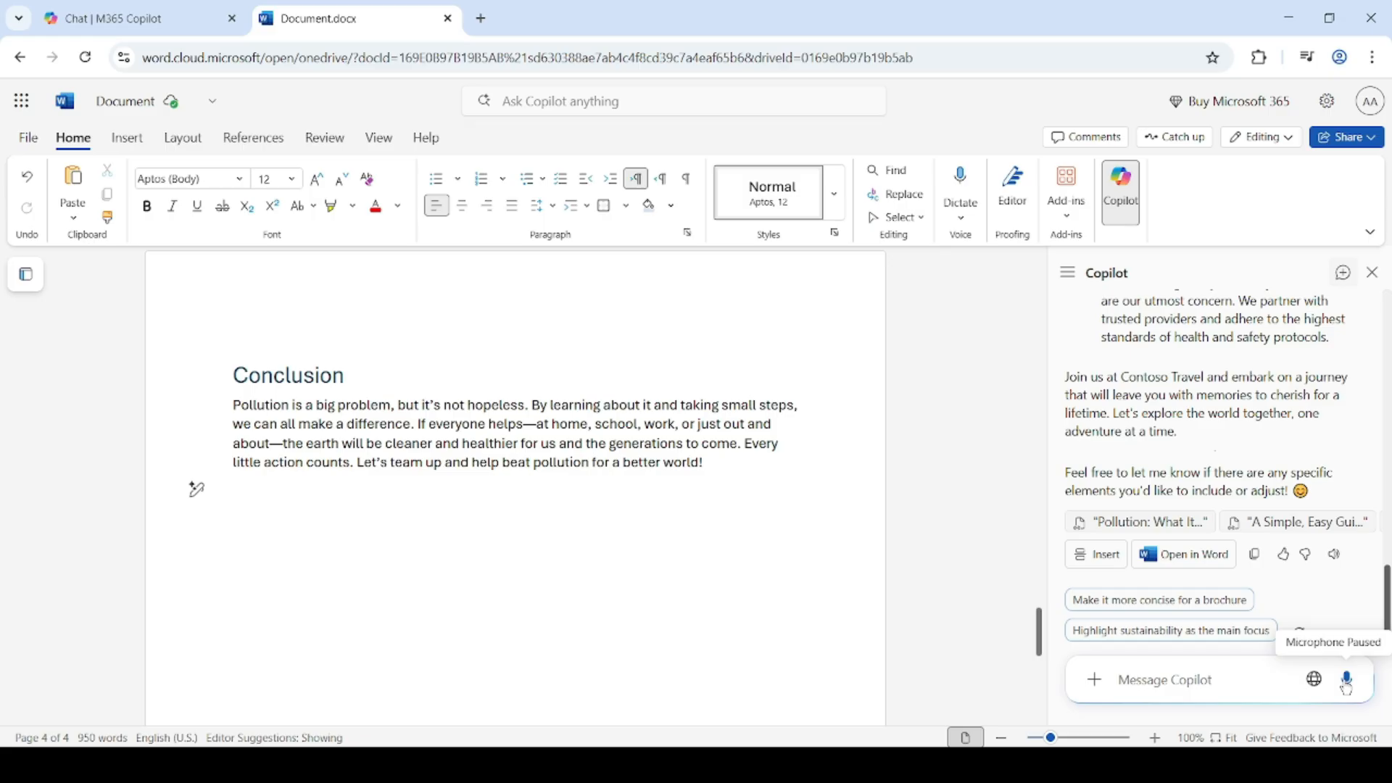
{"action": "left_click", "coordinate": [1069, 275]}
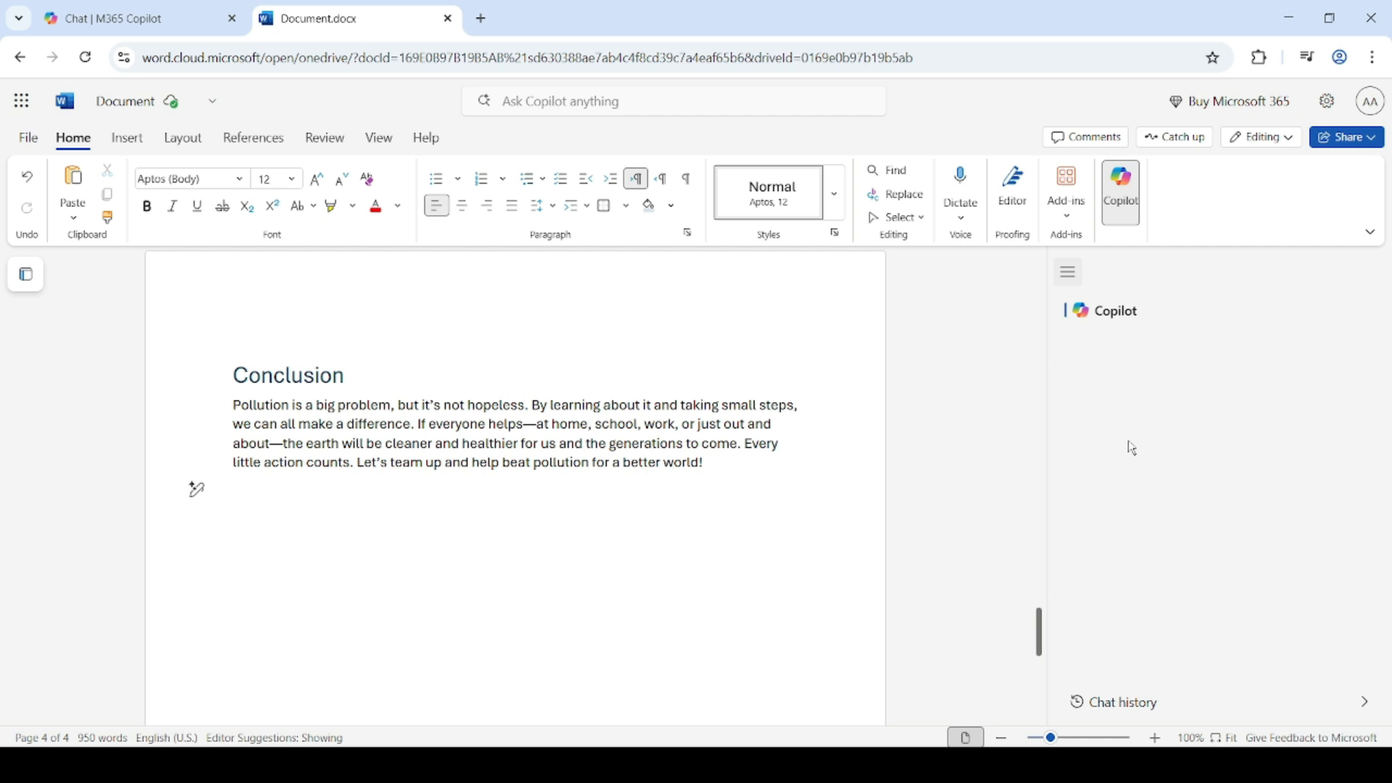
{"action": "left_click", "coordinate": [1175, 703]}
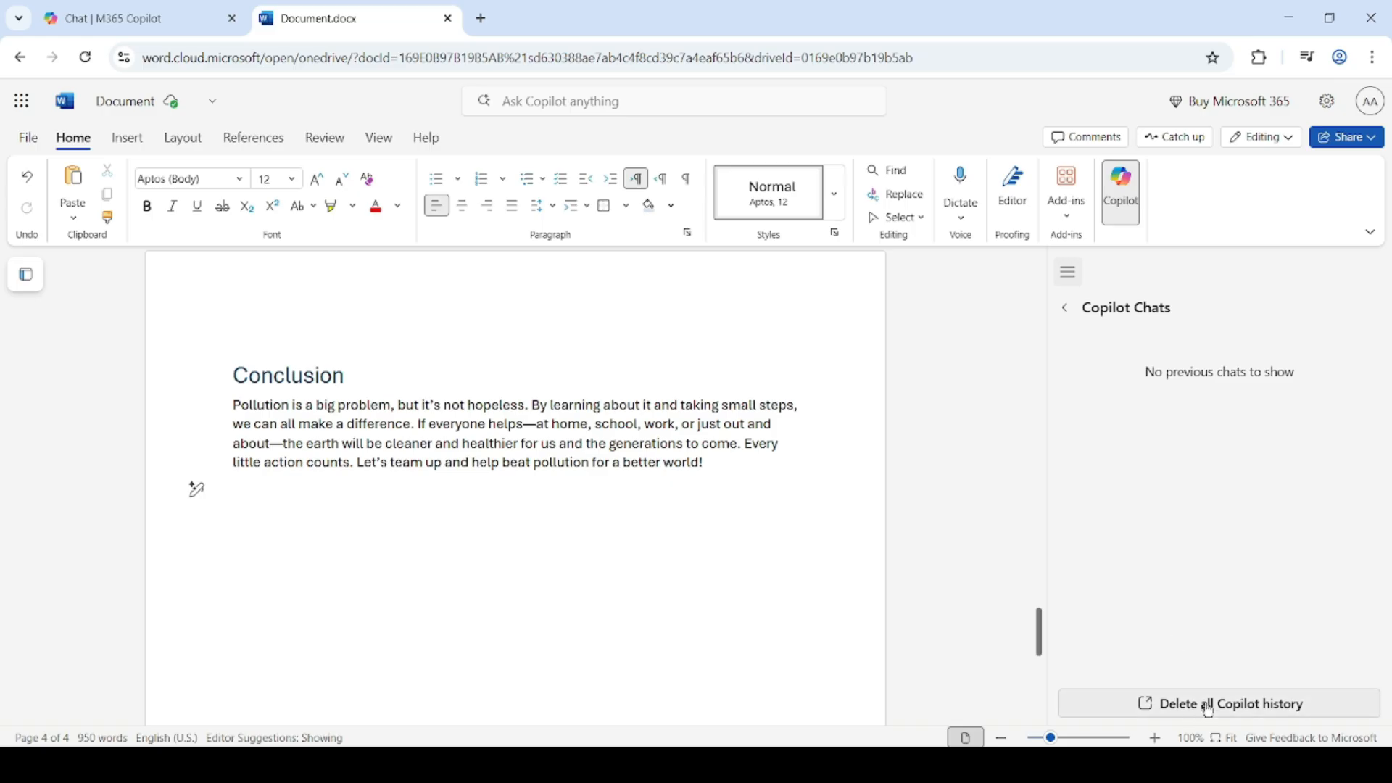
{"action": "left_click", "coordinate": [1066, 307]}
{"action": "left_click", "coordinate": [1095, 311]}
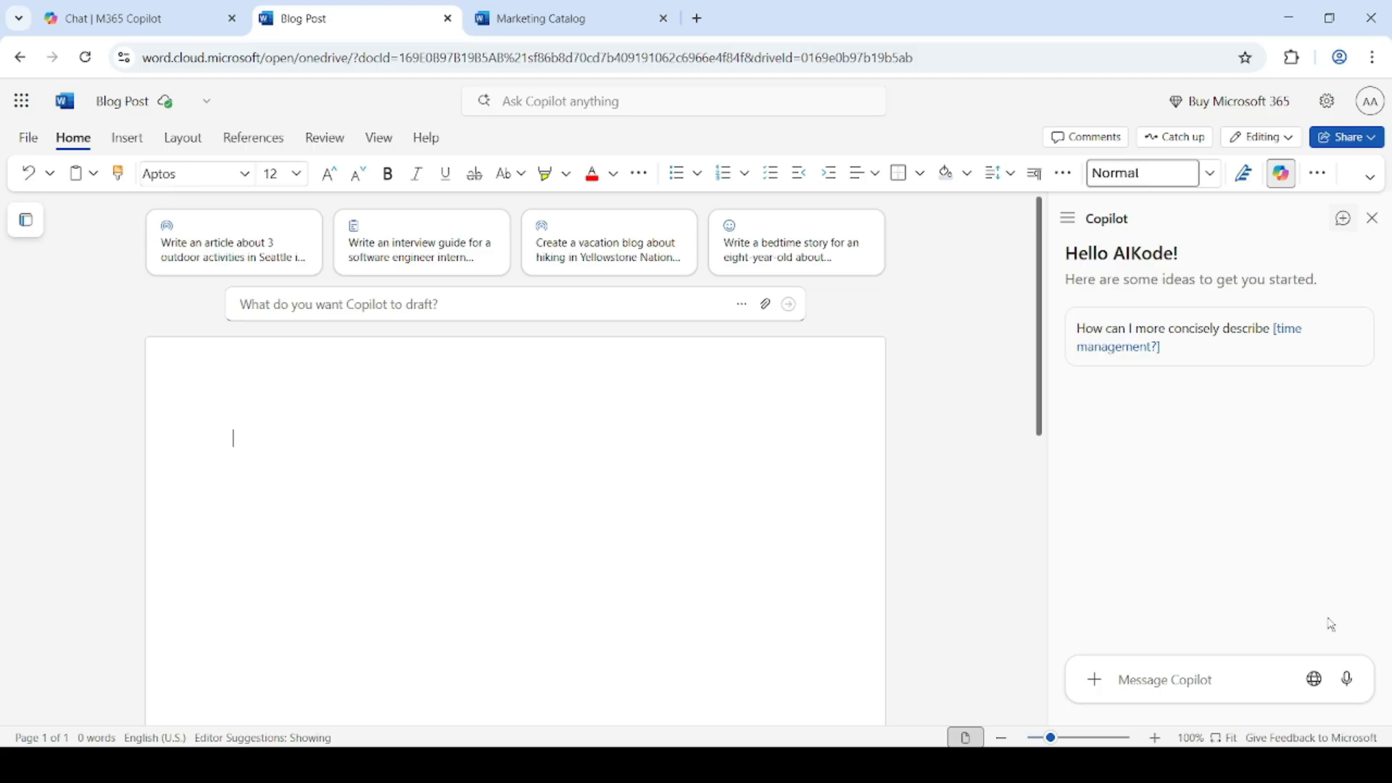
Ask the Copilot chat in the Blog Post document to "Write an essay on pollution"
{"action": "left_click", "coordinate": [1165, 674]}
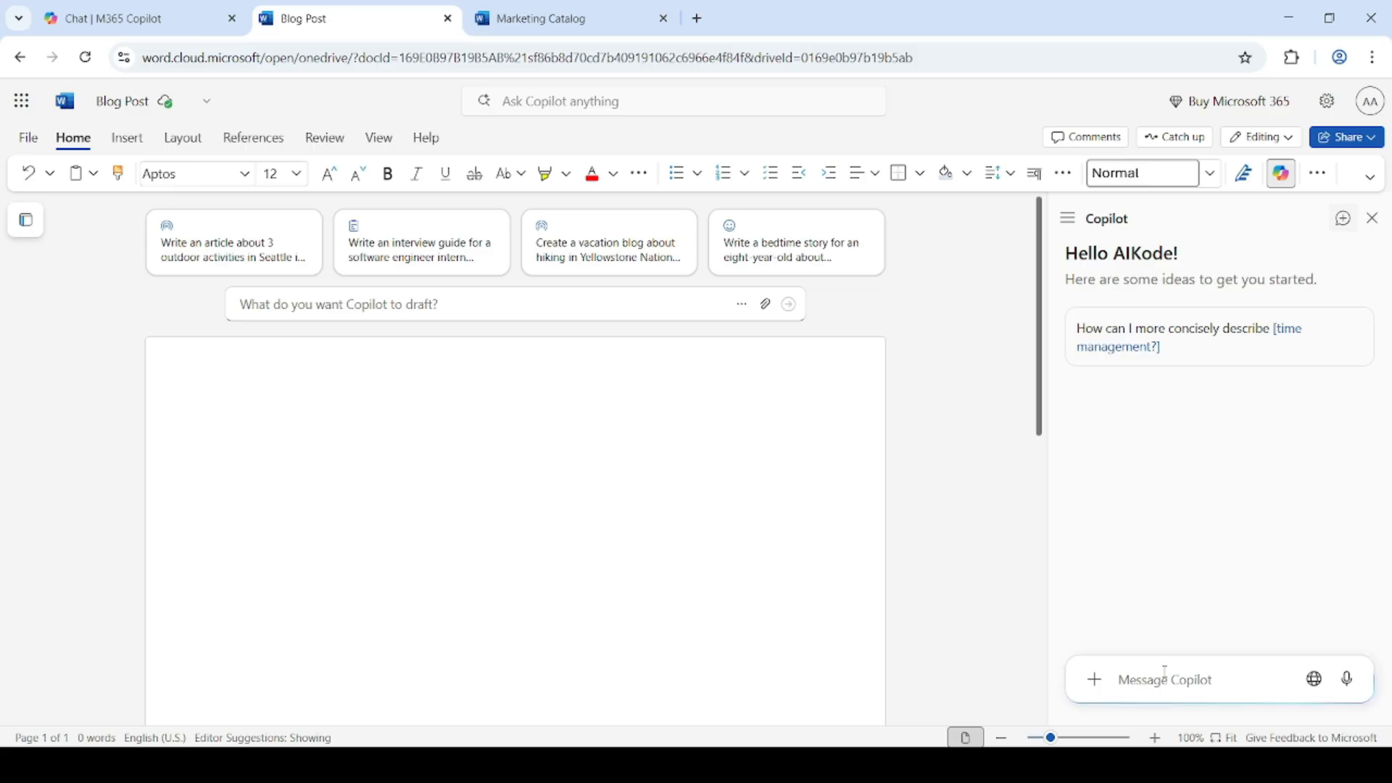
{"action": "type", "text": "Wri"}
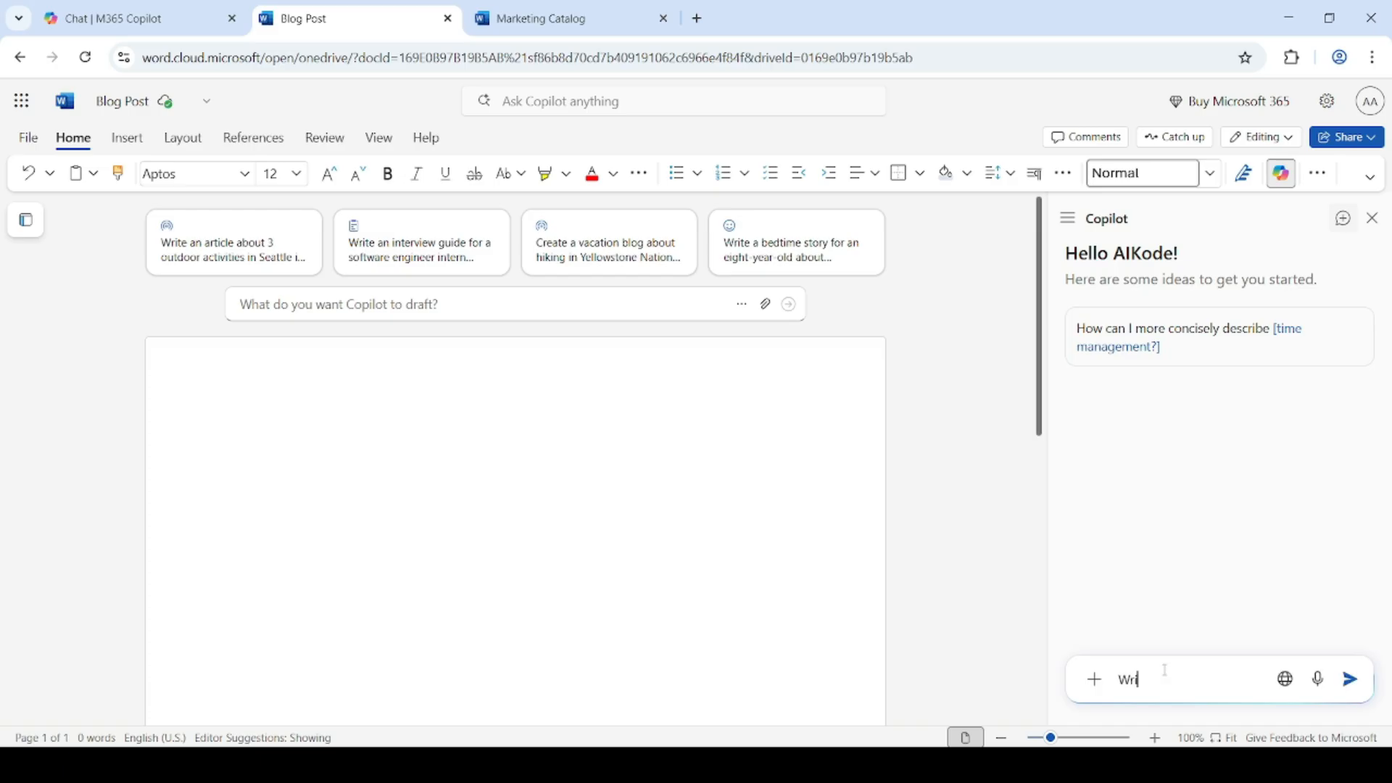
{"action": "type", "text": "te an essay on pollution"}
{"action": "left_click", "coordinate": [1350, 679]}
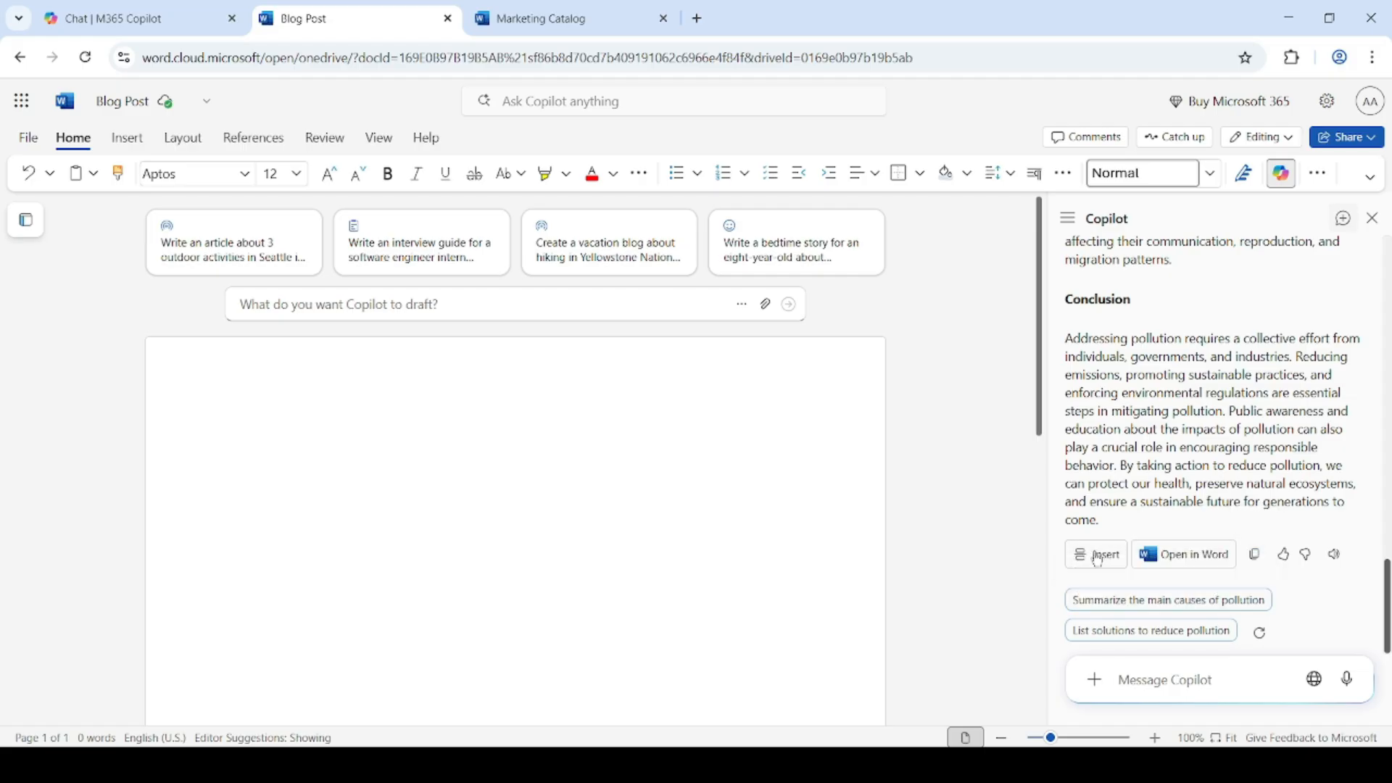
Place the generated pollution essay in the Blog Post document and look it over from title to conclusion
{"action": "left_click", "coordinate": [748, 565]}
{"action": "key", "text": "ctrl+v"}
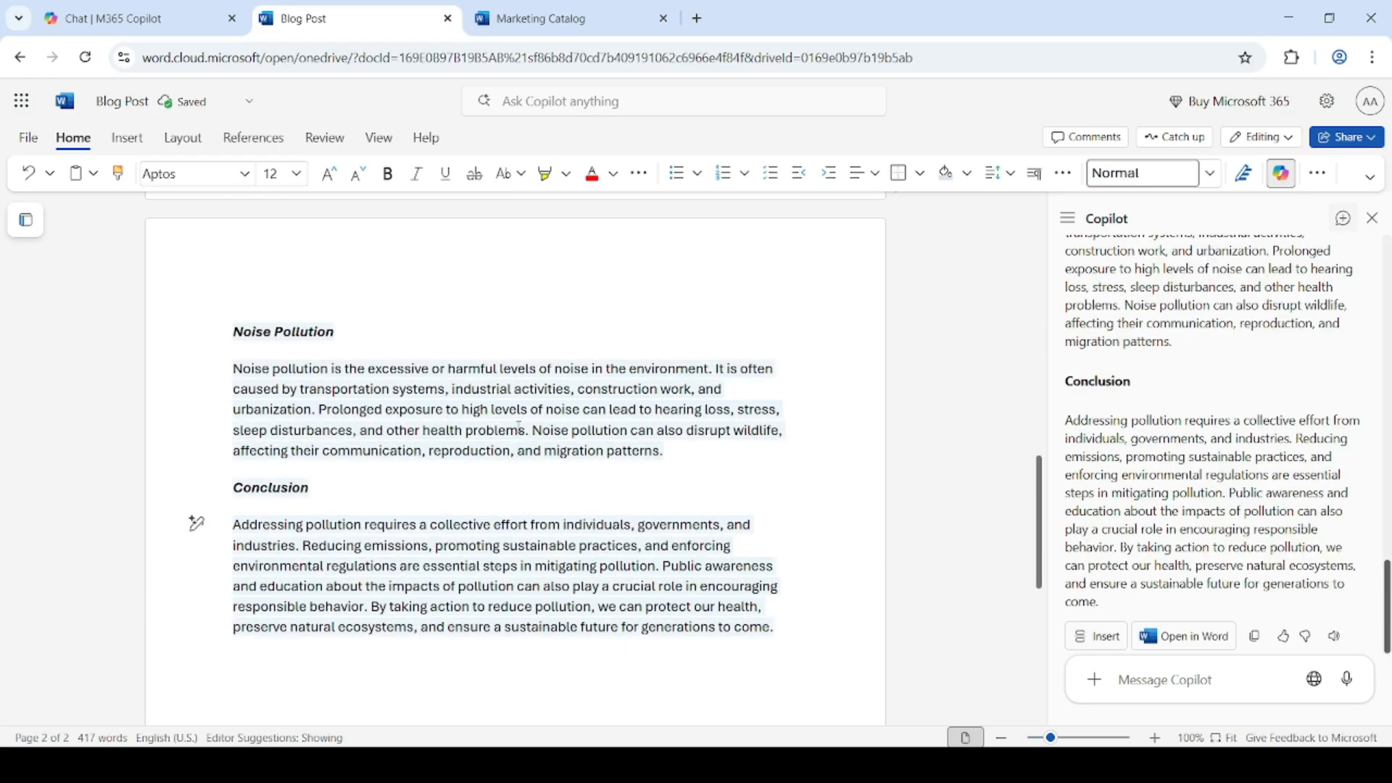
{"action": "scroll", "coordinate": [519, 426], "scroll_direction": "up", "scroll_amount": 15}
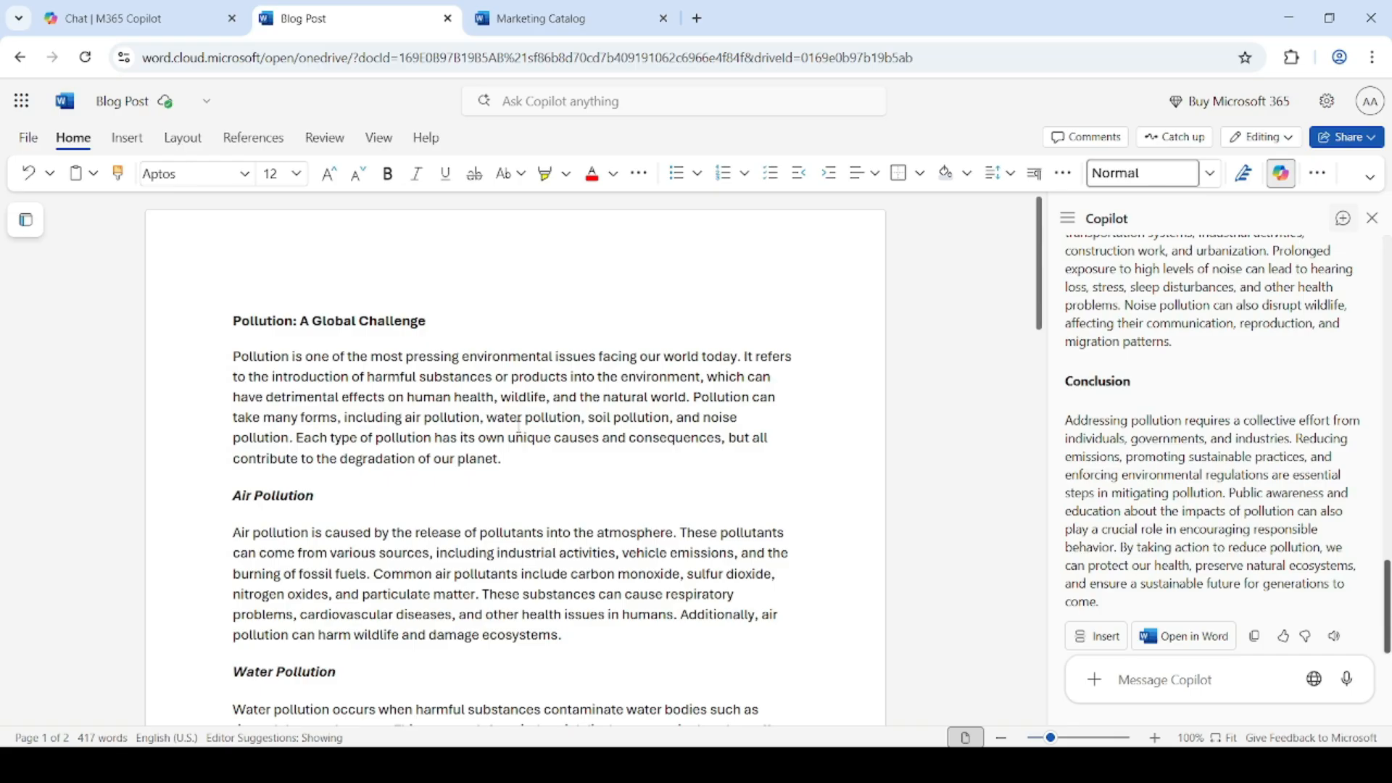
{"action": "scroll", "coordinate": [519, 431], "scroll_direction": "down", "scroll_amount": 10}
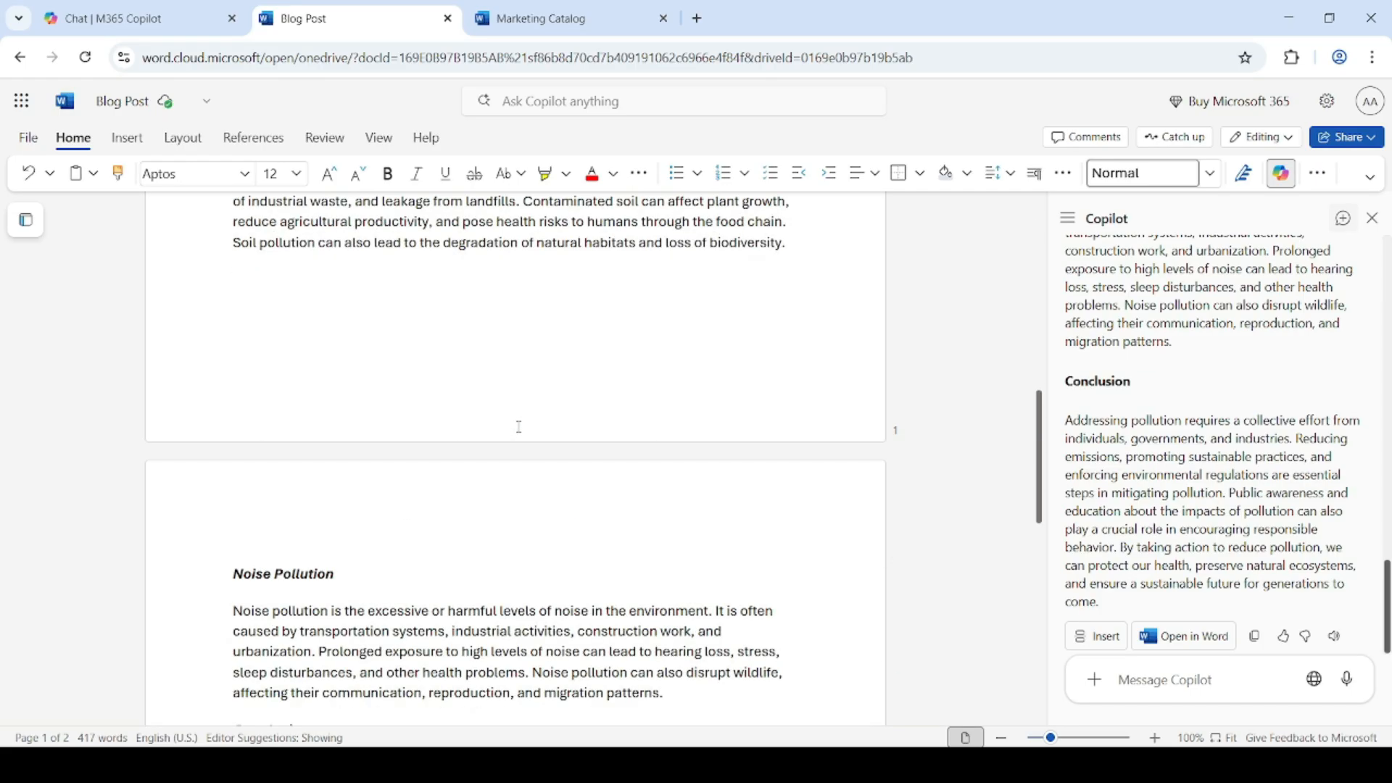
{"action": "scroll", "coordinate": [519, 426], "scroll_direction": "down", "scroll_amount": 3}
{"action": "scroll", "coordinate": [519, 433], "scroll_direction": "down", "scroll_amount": 3}
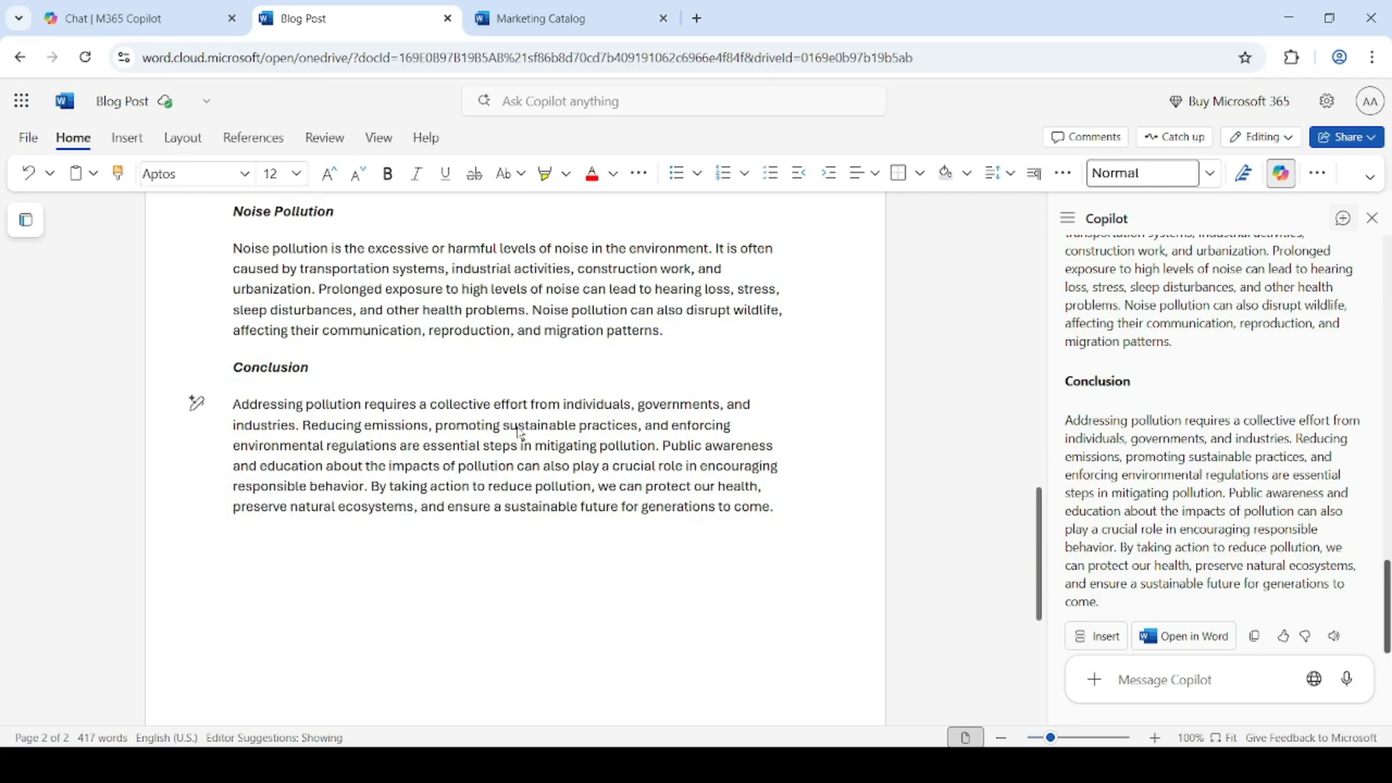
Delete the whole essay from the Blog Post document and start a new Copilot chat
{"action": "key", "text": "ctrl+a"}
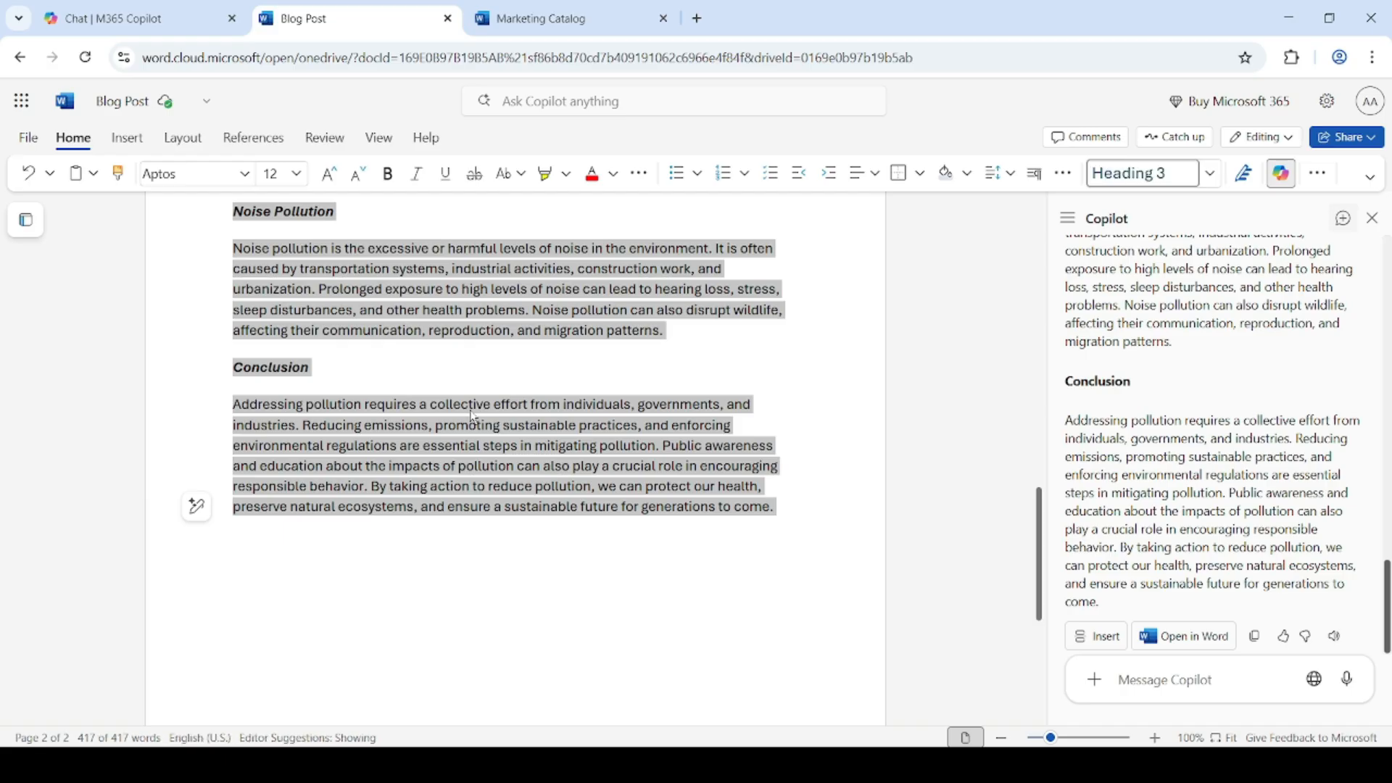
{"action": "key", "text": "Delete"}
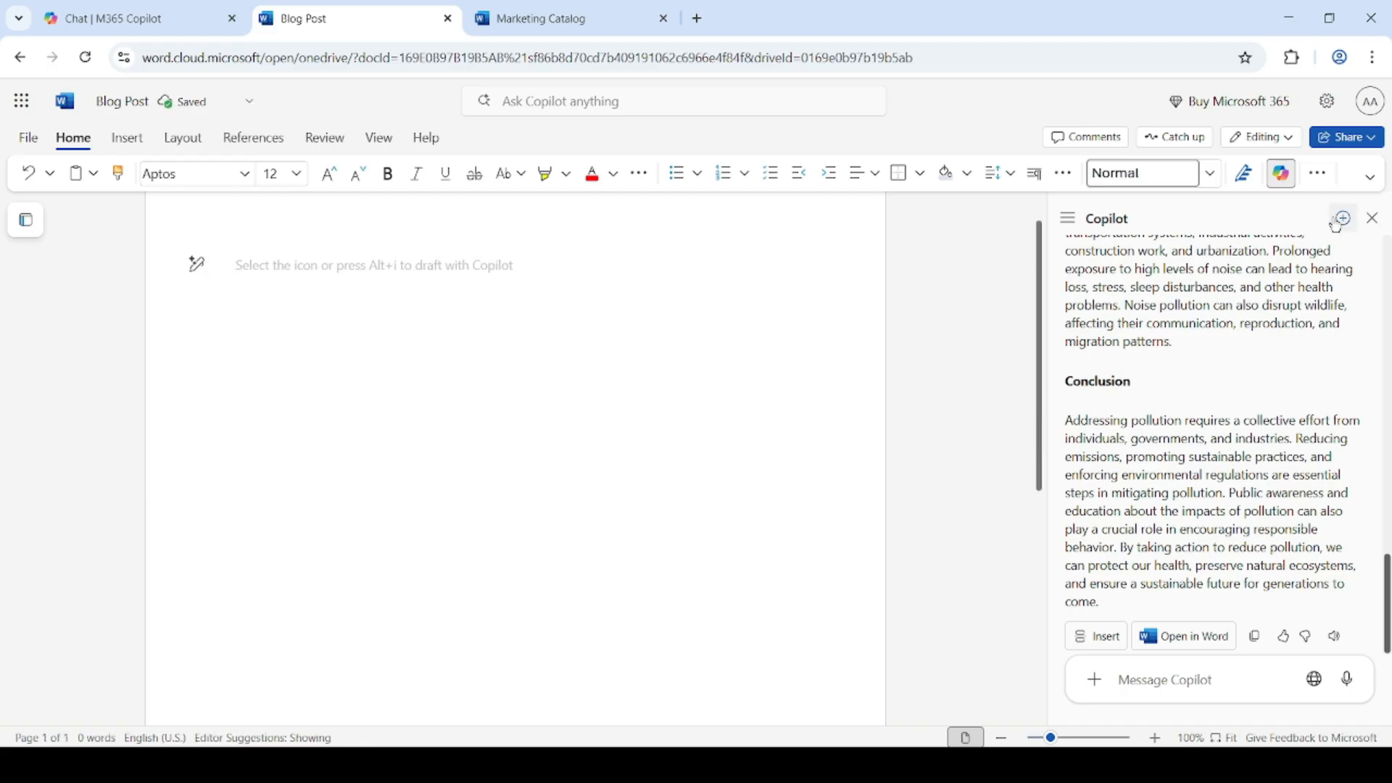
{"action": "left_click", "coordinate": [1343, 219]}
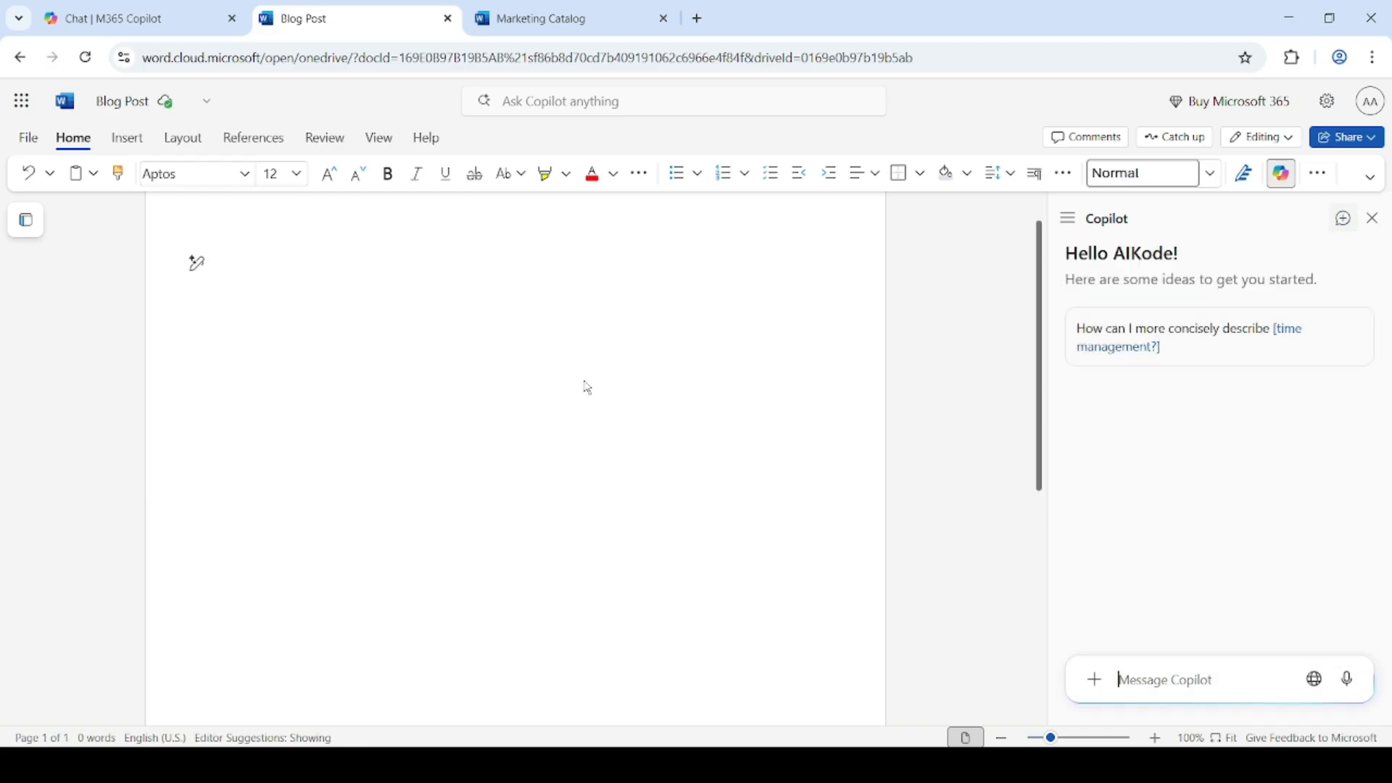
Enter the in-document draft prompt "Wrote a 1000-word blog post on topic "Top 10 Productivity Hacks for Remote Workers"
{"action": "left_click", "coordinate": [196, 269]}
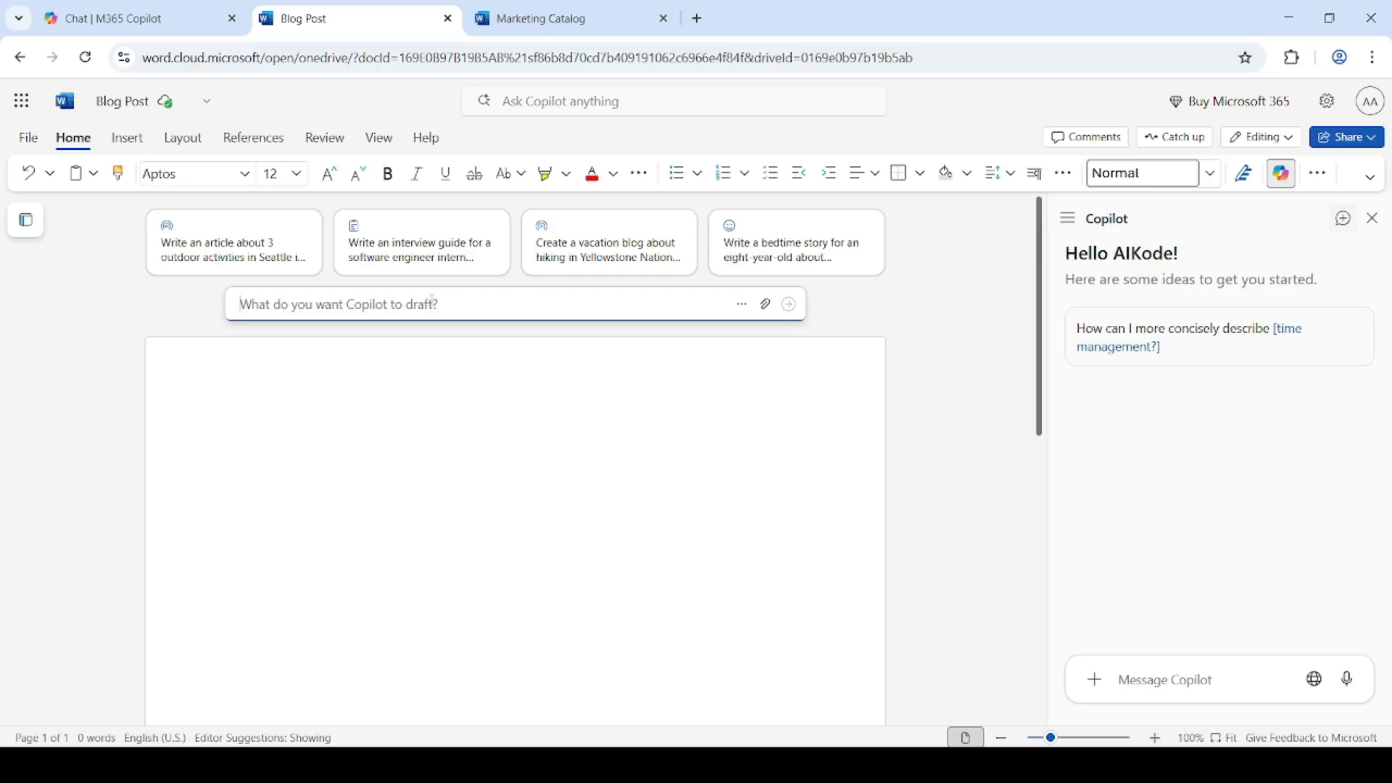
{"action": "type", "text": "Wro"}
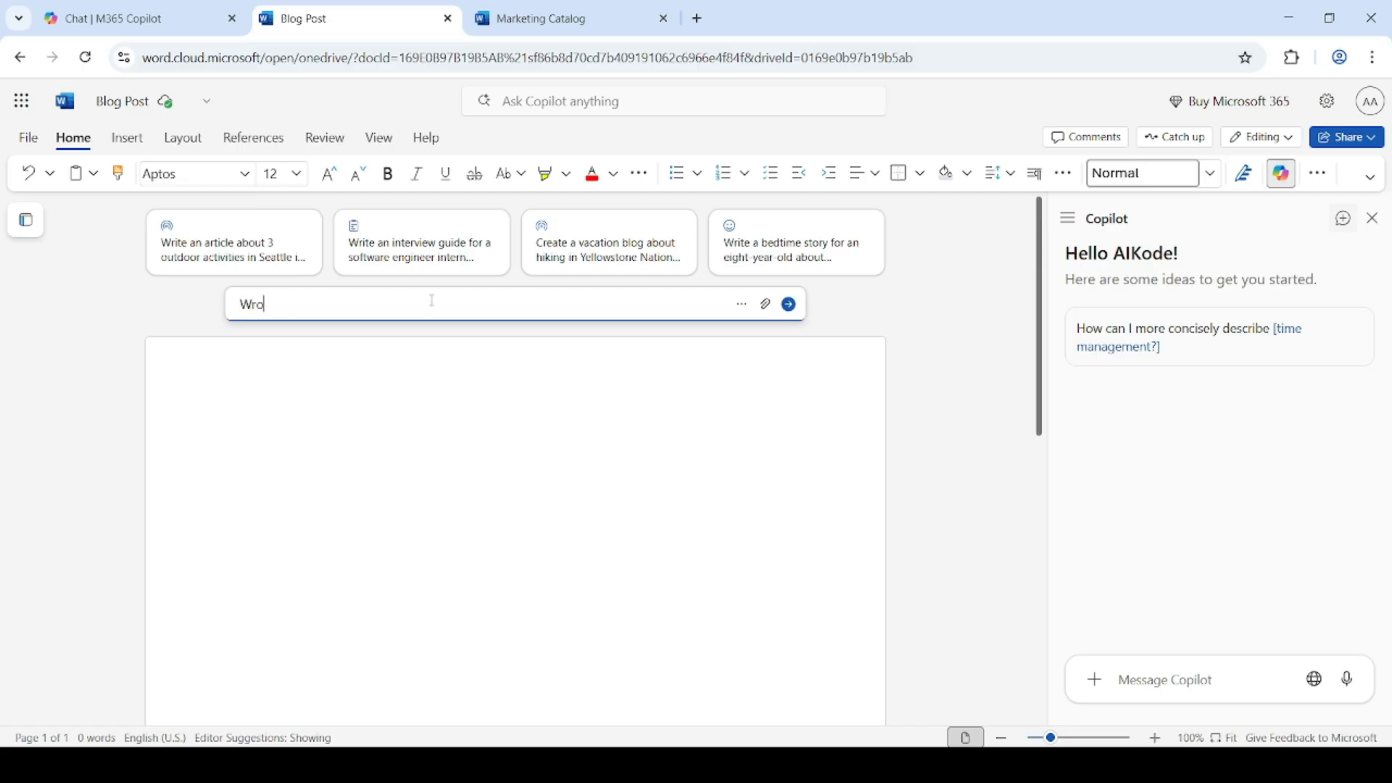
{"action": "type", "text": "te a 1000-word blog post on t"}
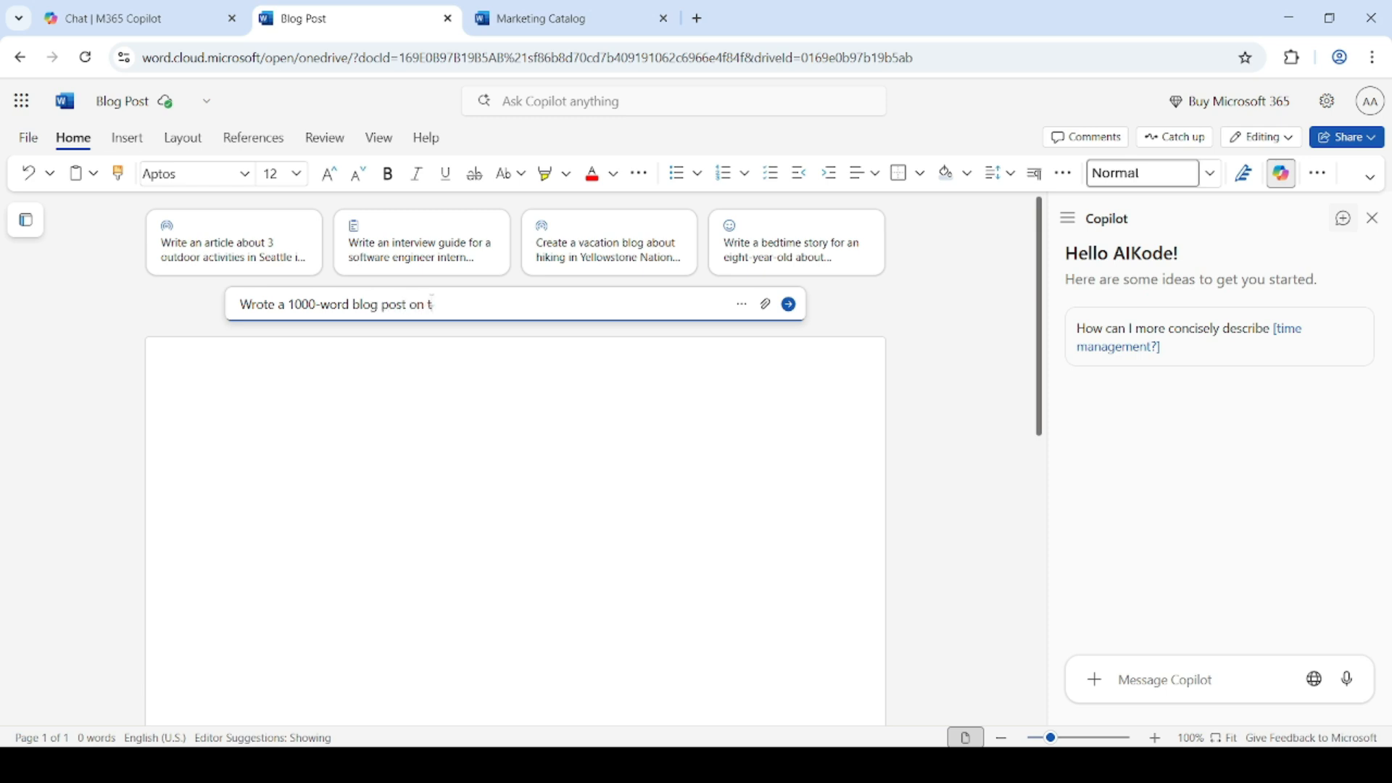
{"action": "type", "text": "opic"}
{"action": "type", "text": " \"Top"}
{"action": "type", "text": " 10"}
{"action": "type", "text": " Produc"}
{"action": "type", "text": "tivity"}
{"action": "type", "text": " Hacks"}
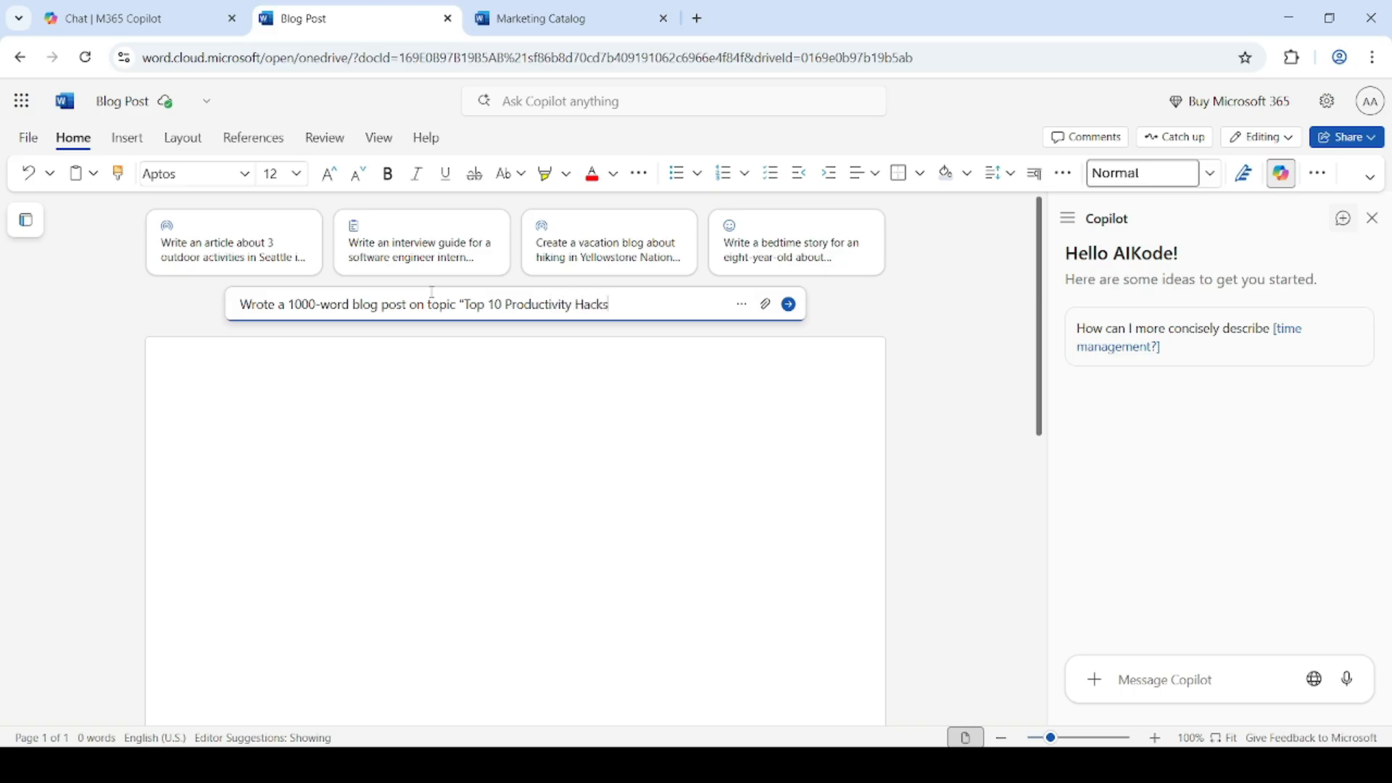
{"action": "type", "text": " for Remote Workers"}
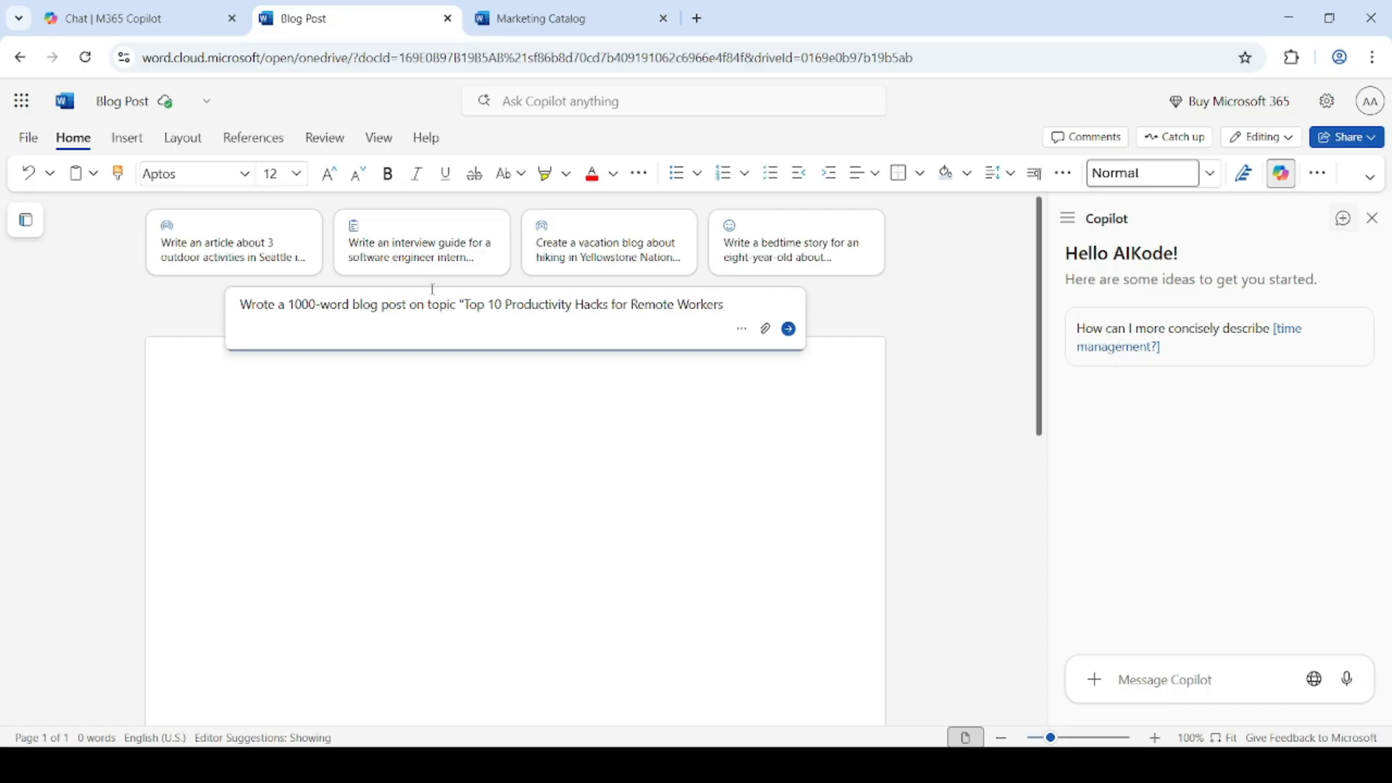
Extend the prompt with "Keep the tone friendly and engaging and use examples for each hack.", generate the draft and review its opening sections
{"action": "type", "text": "\". K"}
{"action": "type", "text": "eep"}
{"action": "type", "text": " the to"}
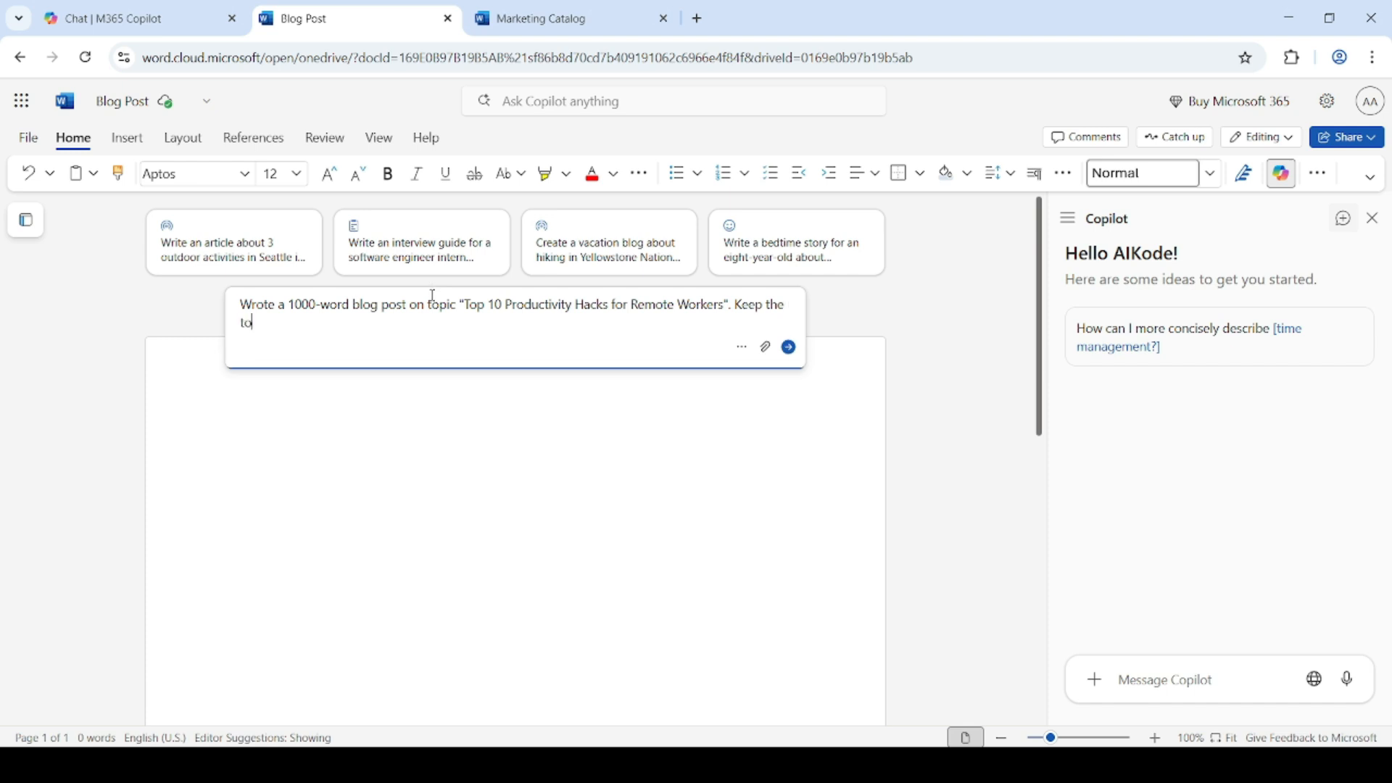
{"action": "type", "text": "ne friendly and engaging"}
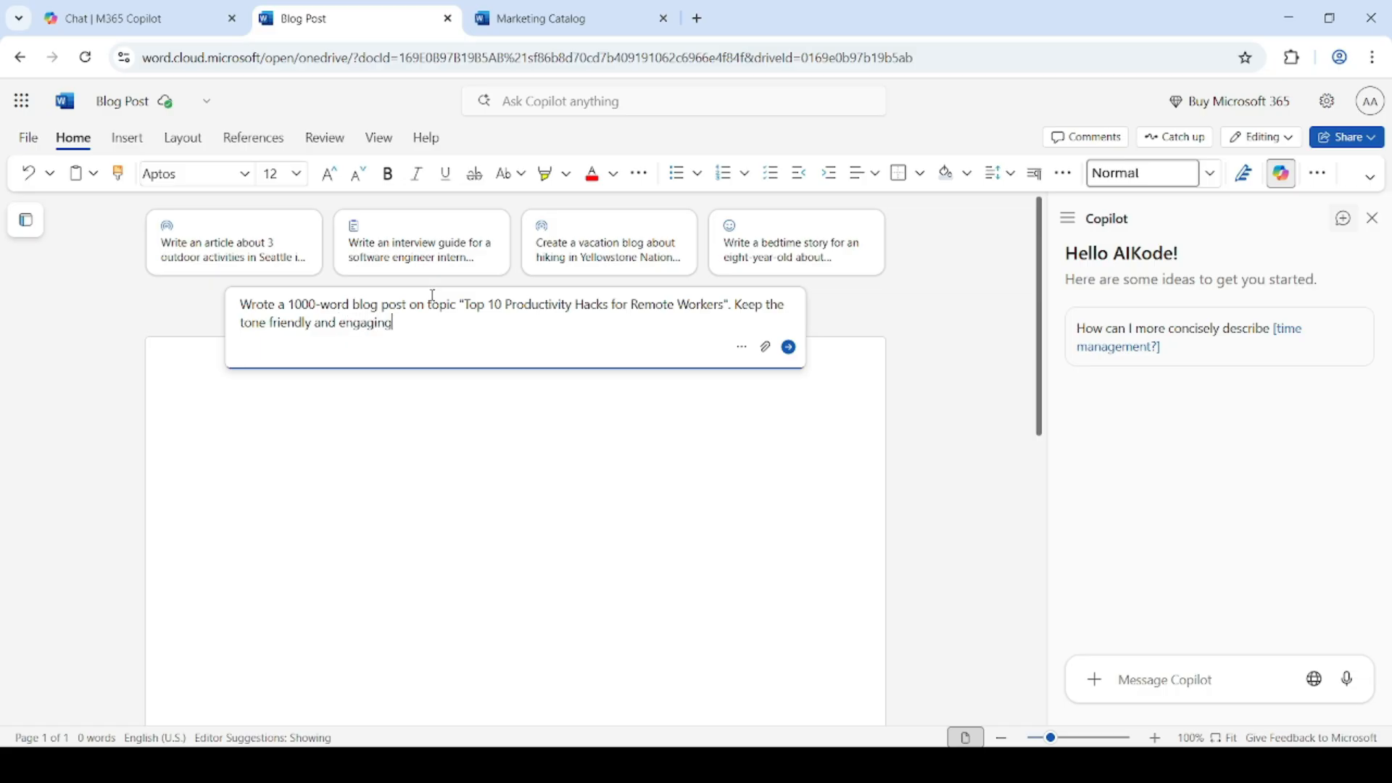
{"action": "type", "text": " and use ex"}
{"action": "type", "text": "amples for ea"}
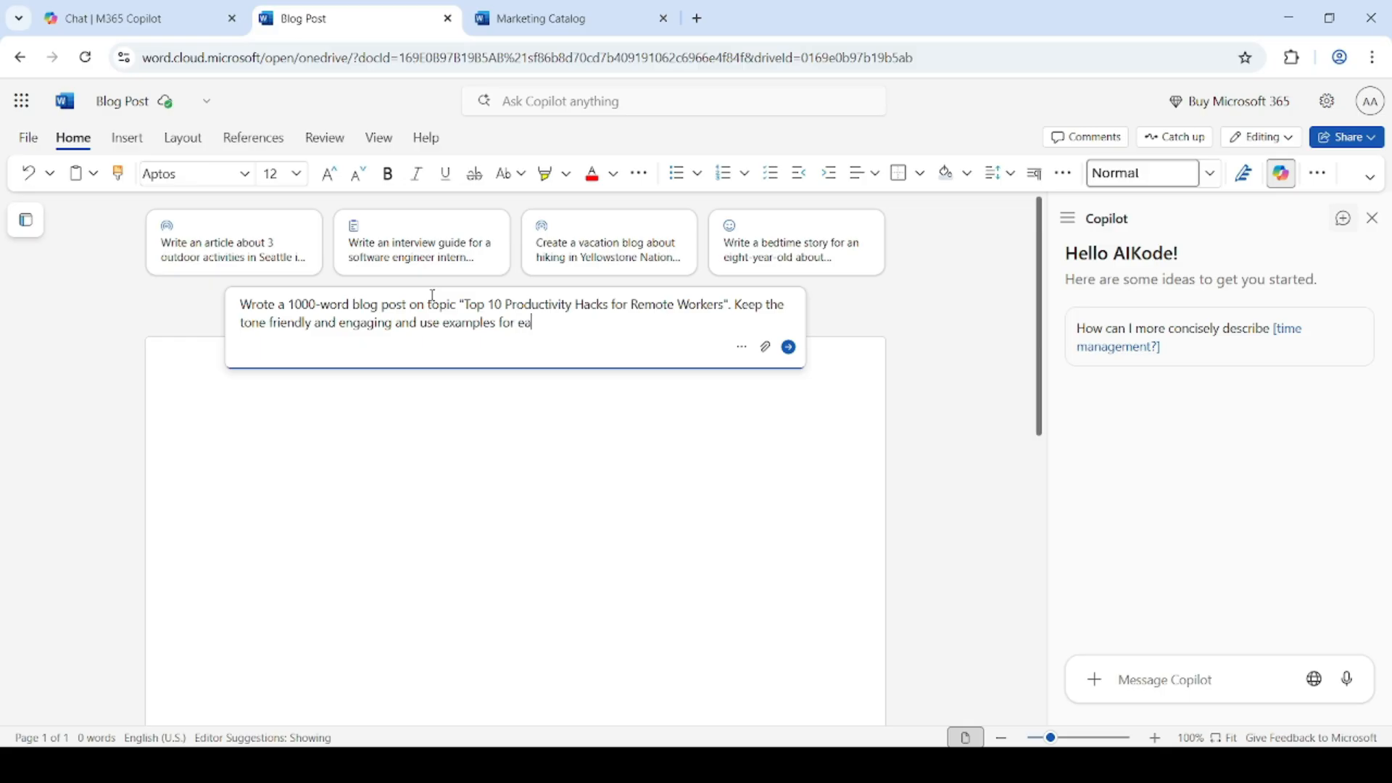
{"action": "type", "text": "ch hack."}
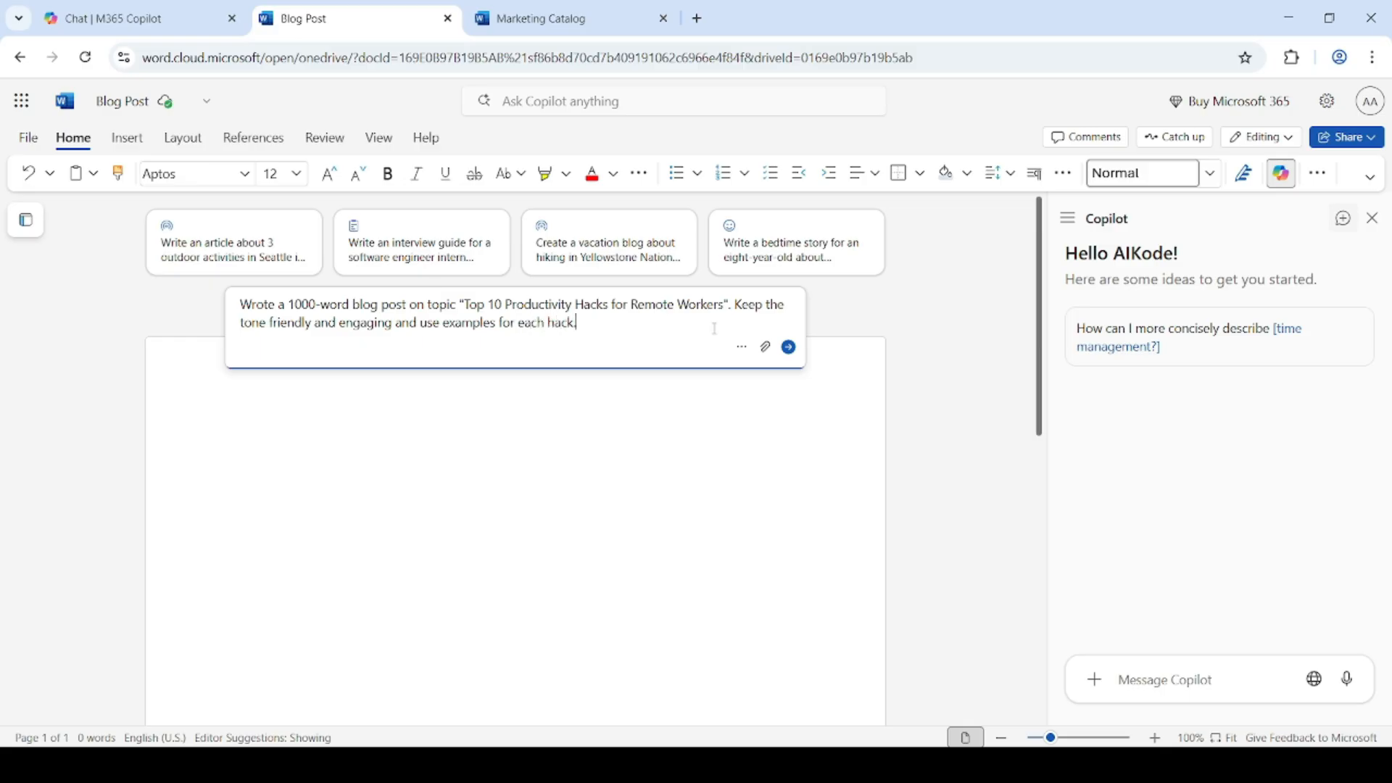
{"action": "left_click", "coordinate": [787, 348]}
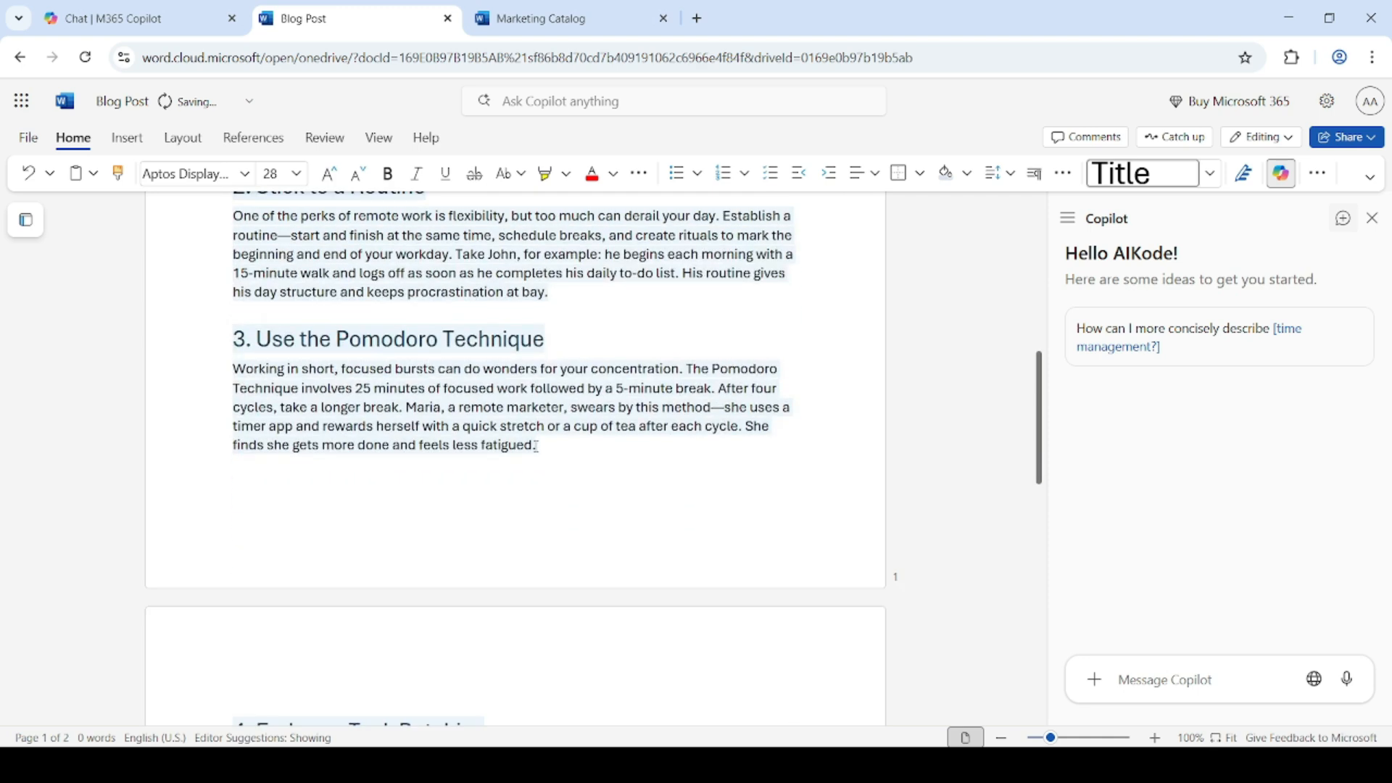
{"action": "scroll", "coordinate": [536, 446], "scroll_direction": "up", "scroll_amount": 10}
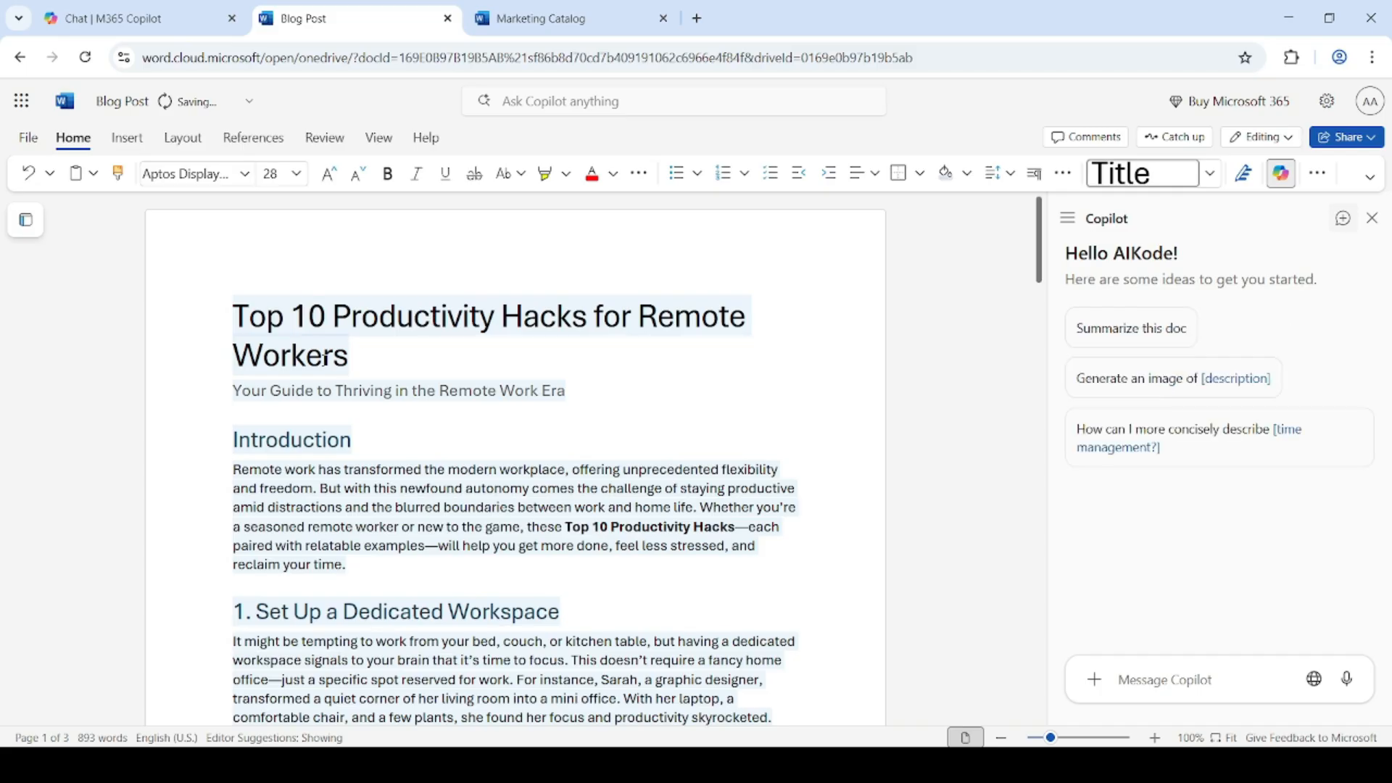
{"action": "scroll", "coordinate": [325, 356], "scroll_direction": "down", "scroll_amount": 3}
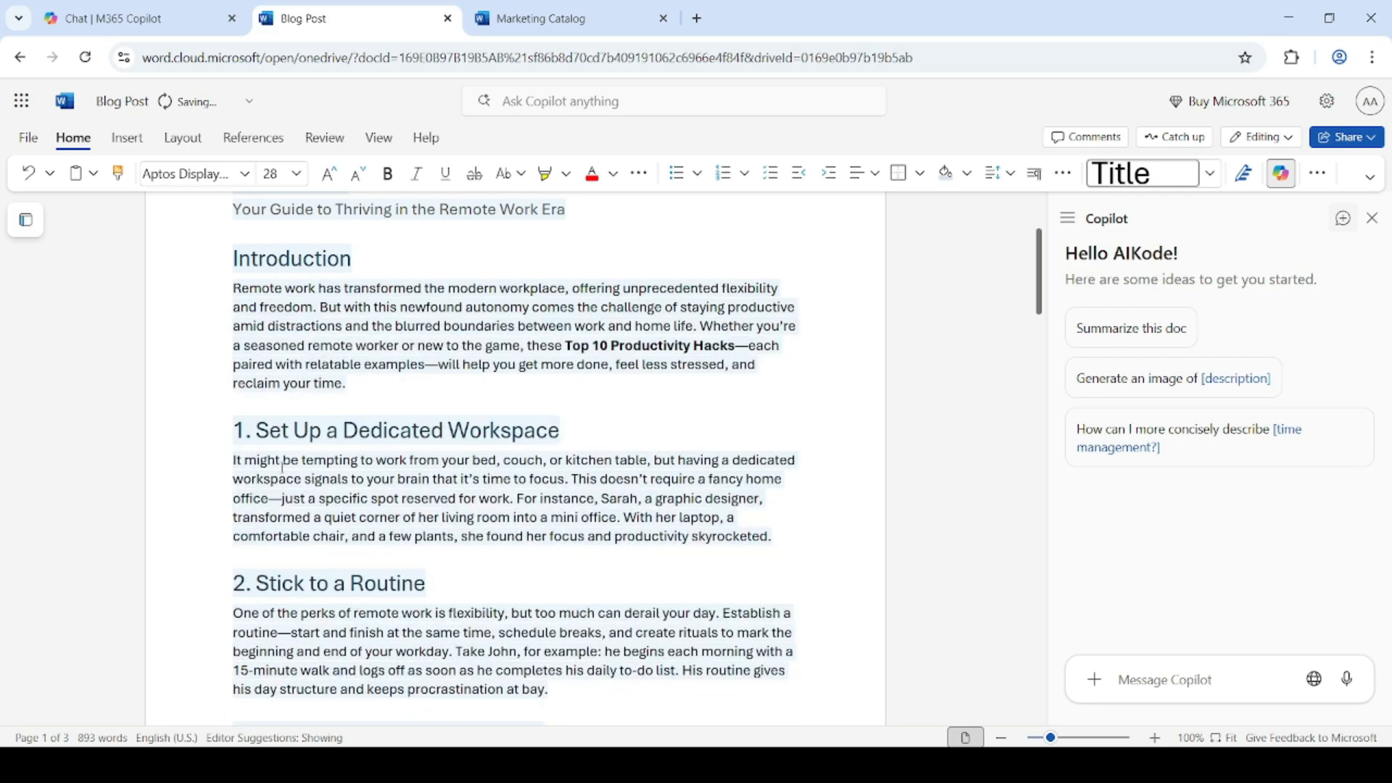
{"action": "scroll", "coordinate": [529, 436], "scroll_direction": "down", "scroll_amount": 3}
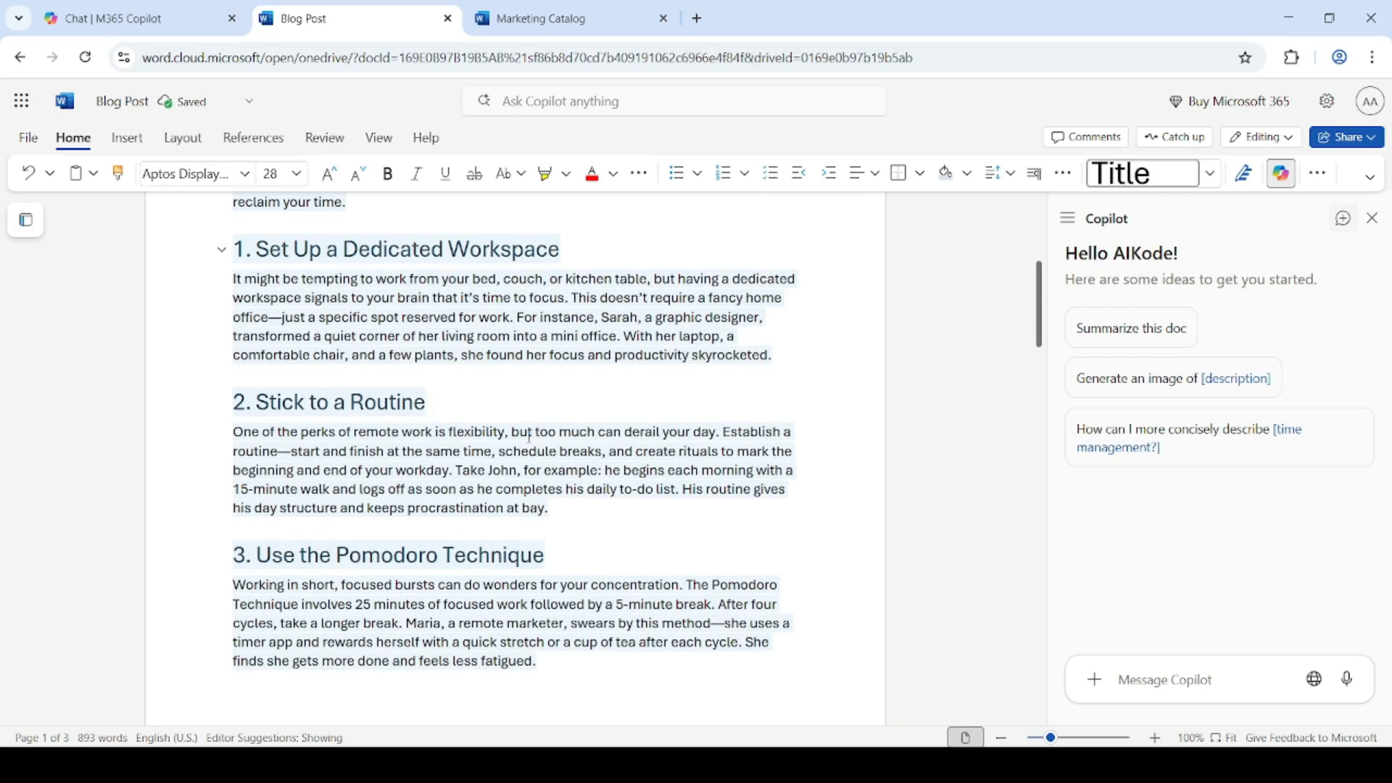
{"action": "scroll", "coordinate": [383, 410], "scroll_direction": "down", "scroll_amount": 3}
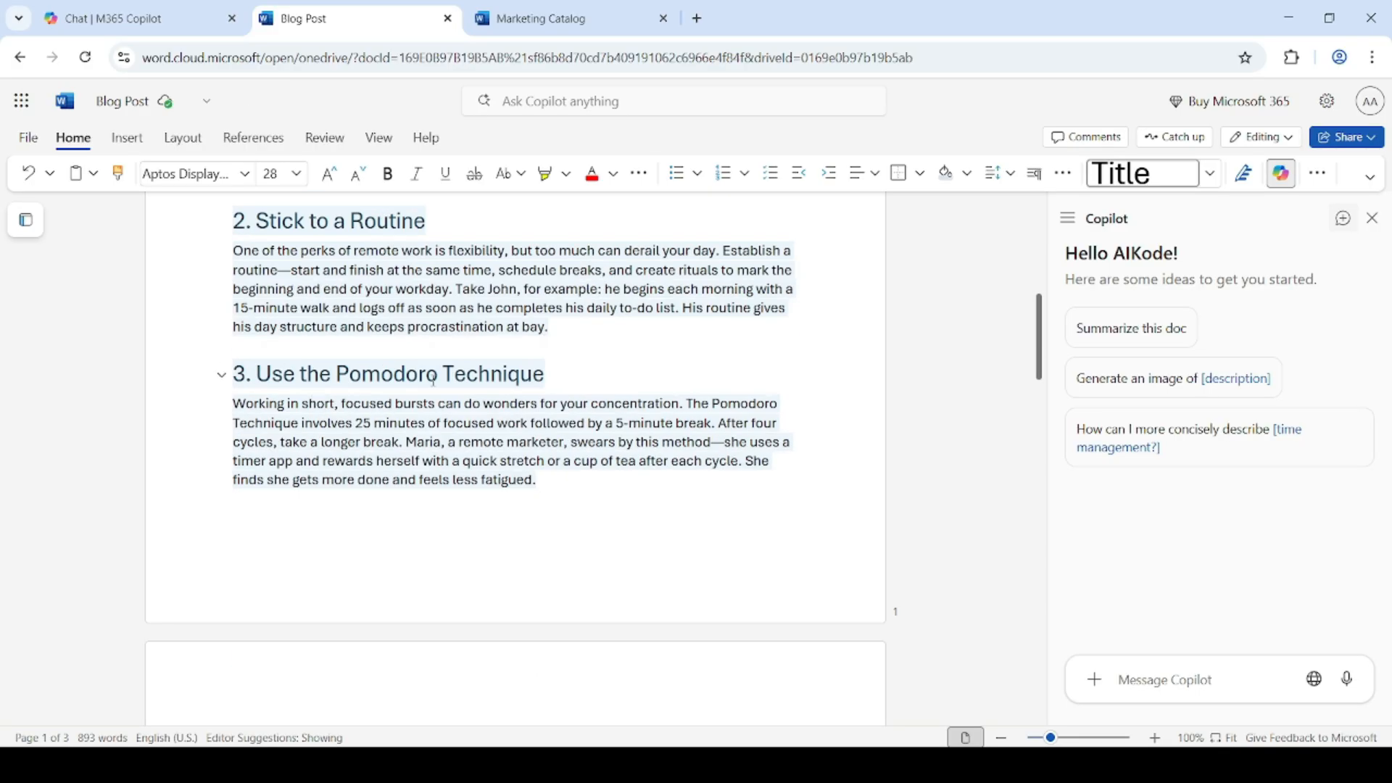
Read the rest of the generated blog post to its conclusion, regenerate the draft and review the new version
{"action": "scroll", "coordinate": [512, 380], "scroll_direction": "down", "scroll_amount": 7}
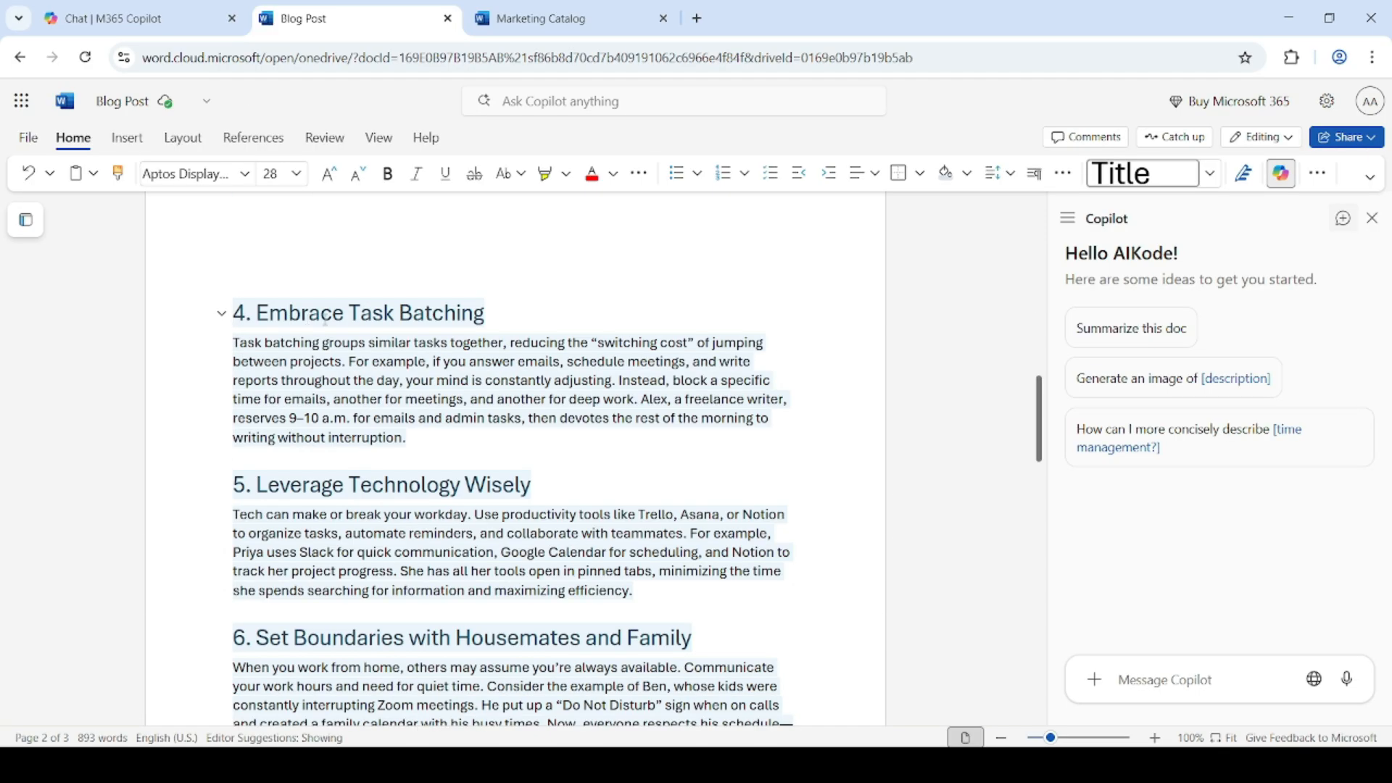
{"action": "scroll", "coordinate": [464, 403], "scroll_direction": "down", "scroll_amount": 8}
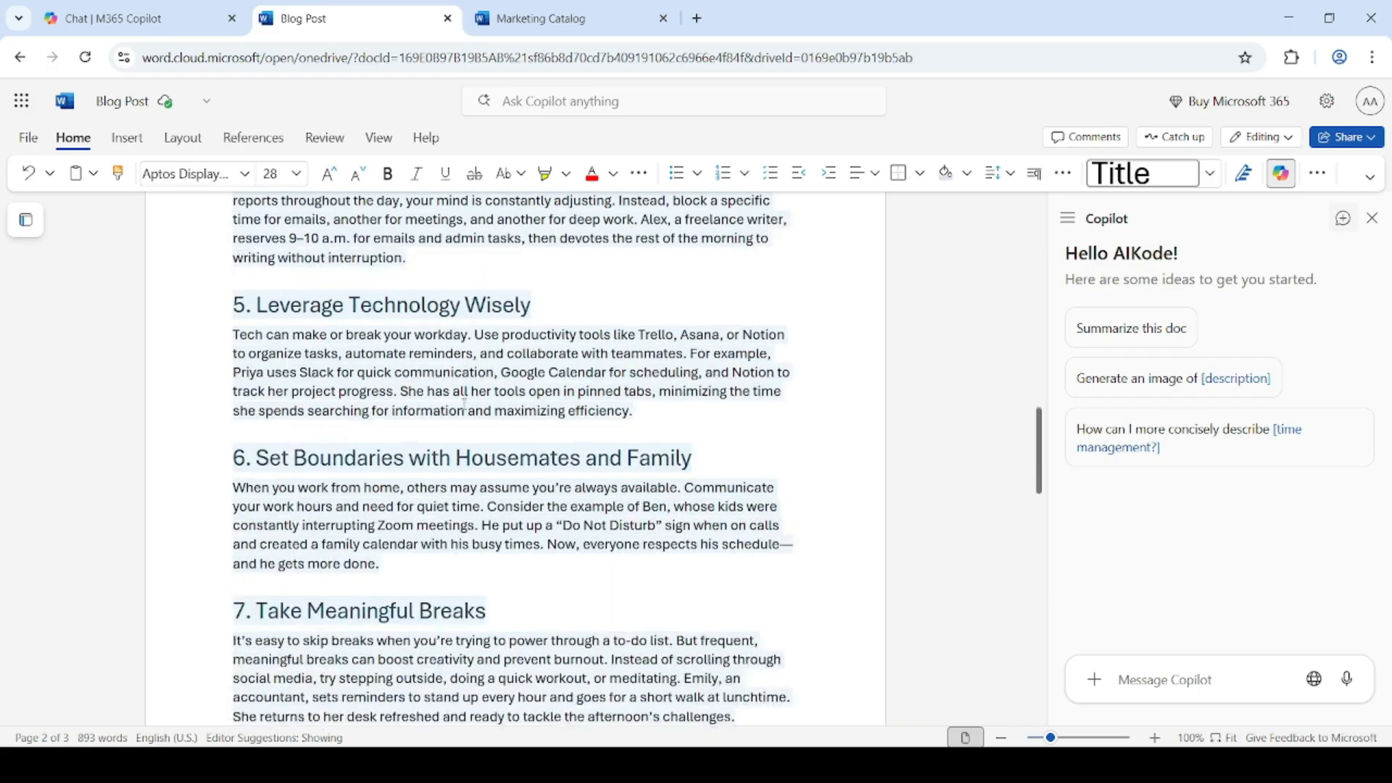
{"action": "scroll", "coordinate": [464, 403], "scroll_direction": "down", "scroll_amount": 13}
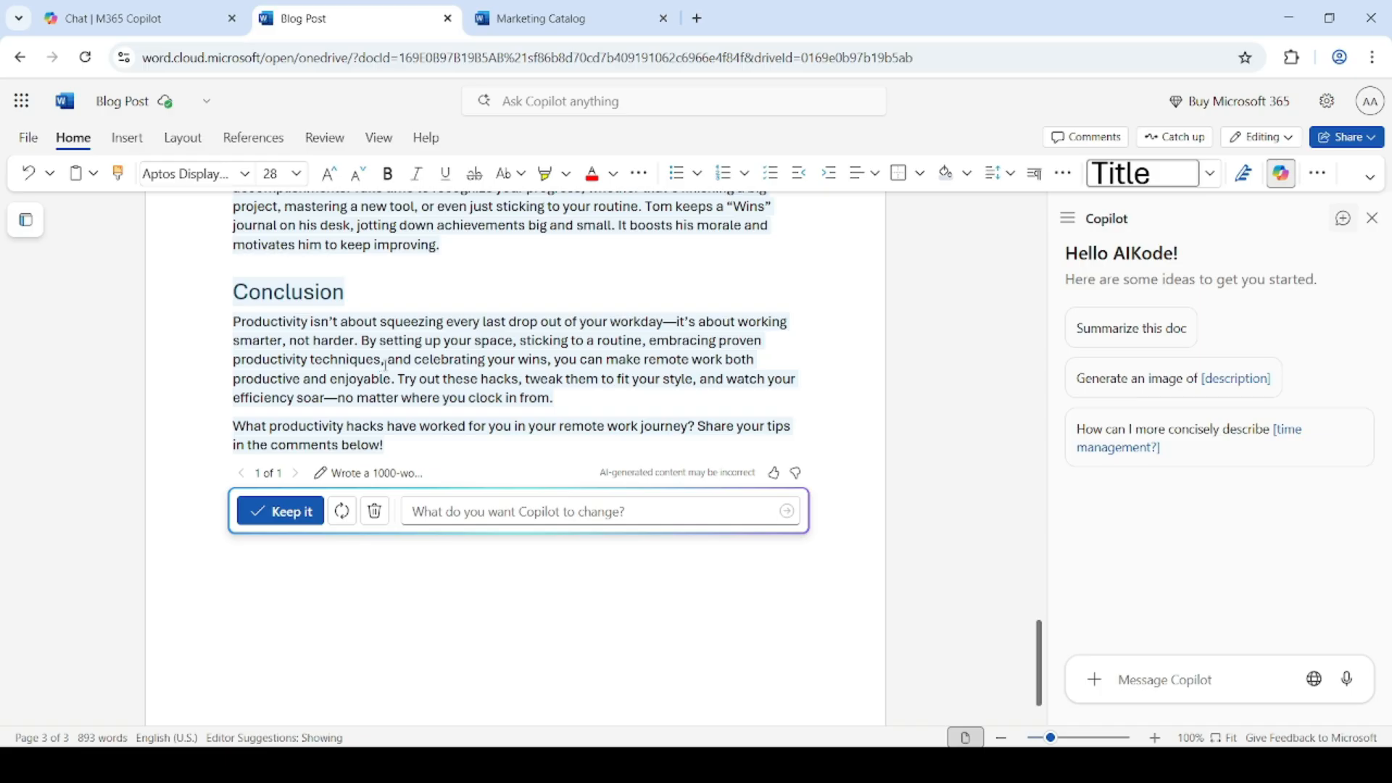
{"action": "left_click", "coordinate": [341, 512]}
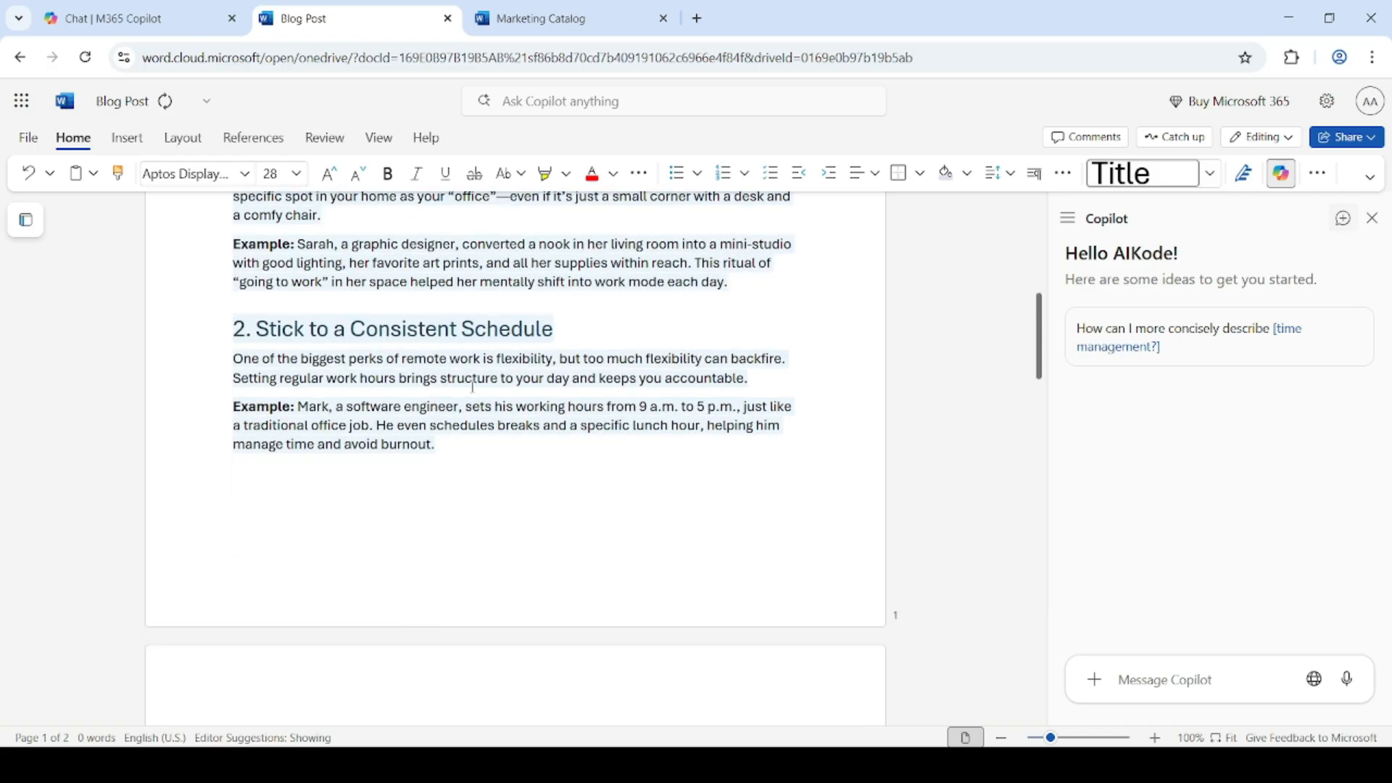
{"action": "scroll", "coordinate": [473, 386], "scroll_direction": "down", "scroll_amount": 10}
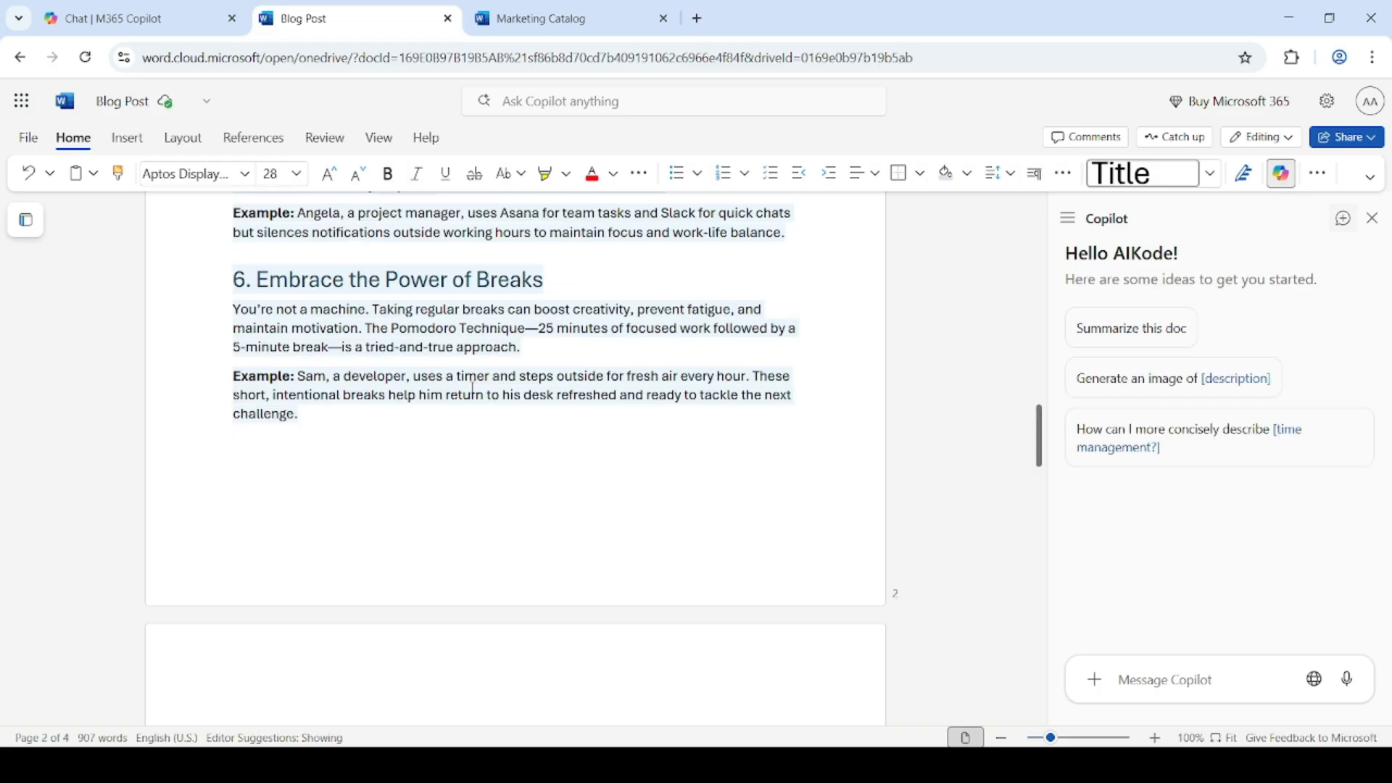
{"action": "scroll", "coordinate": [473, 389], "scroll_direction": "down", "scroll_amount": 15}
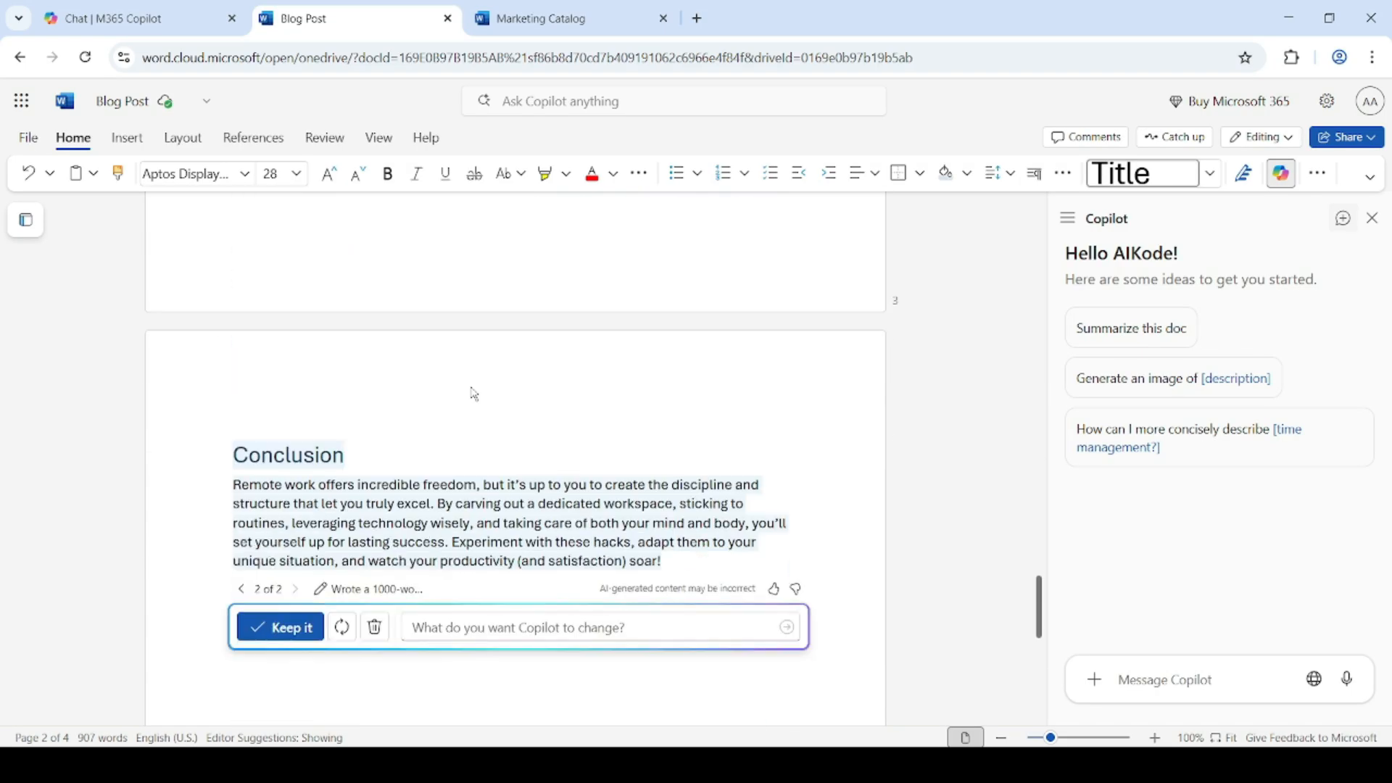
{"action": "scroll", "coordinate": [474, 395], "scroll_direction": "up", "scroll_amount": 3}
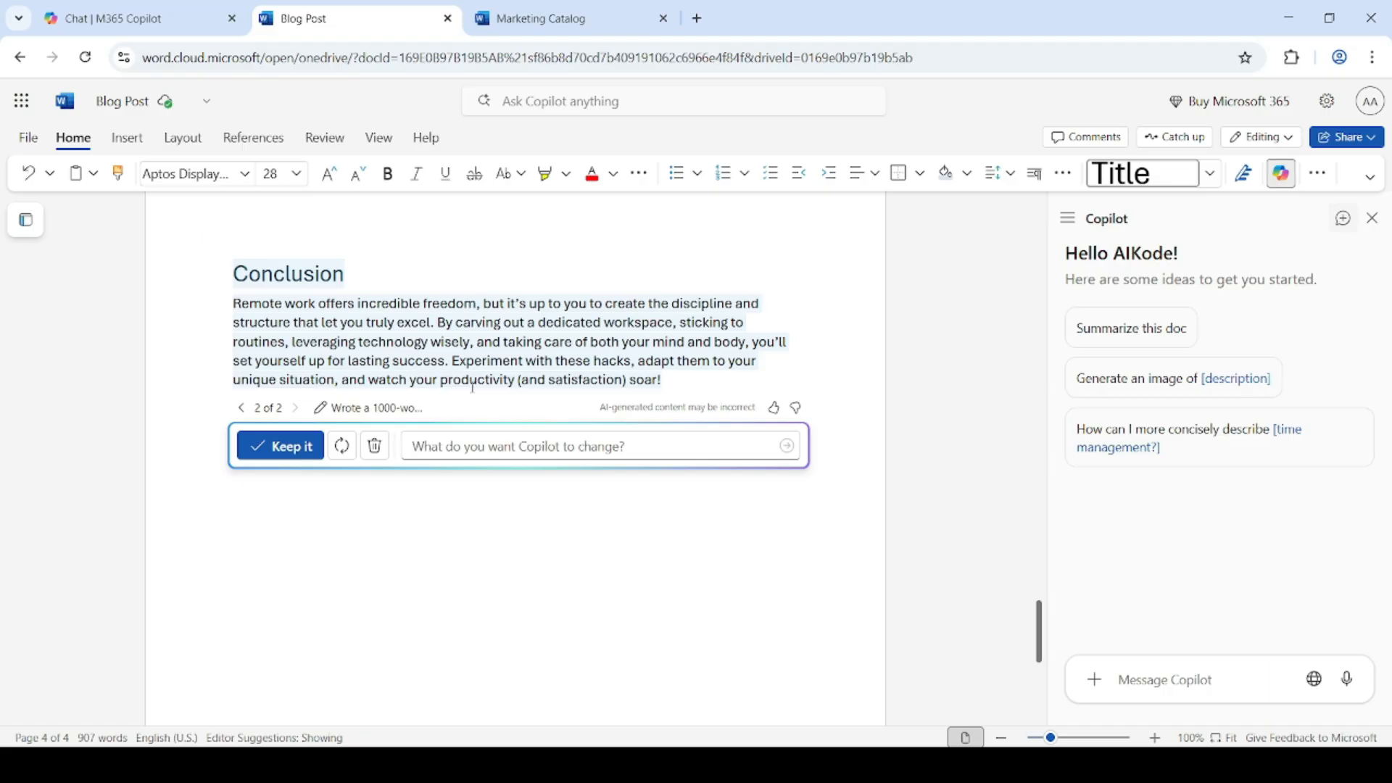
In the Marketing Catalog document, enter the draft prompt "Write a welocimg introduction for a retail product catalog of a home decor brand."
{"action": "left_click", "coordinate": [586, 22]}
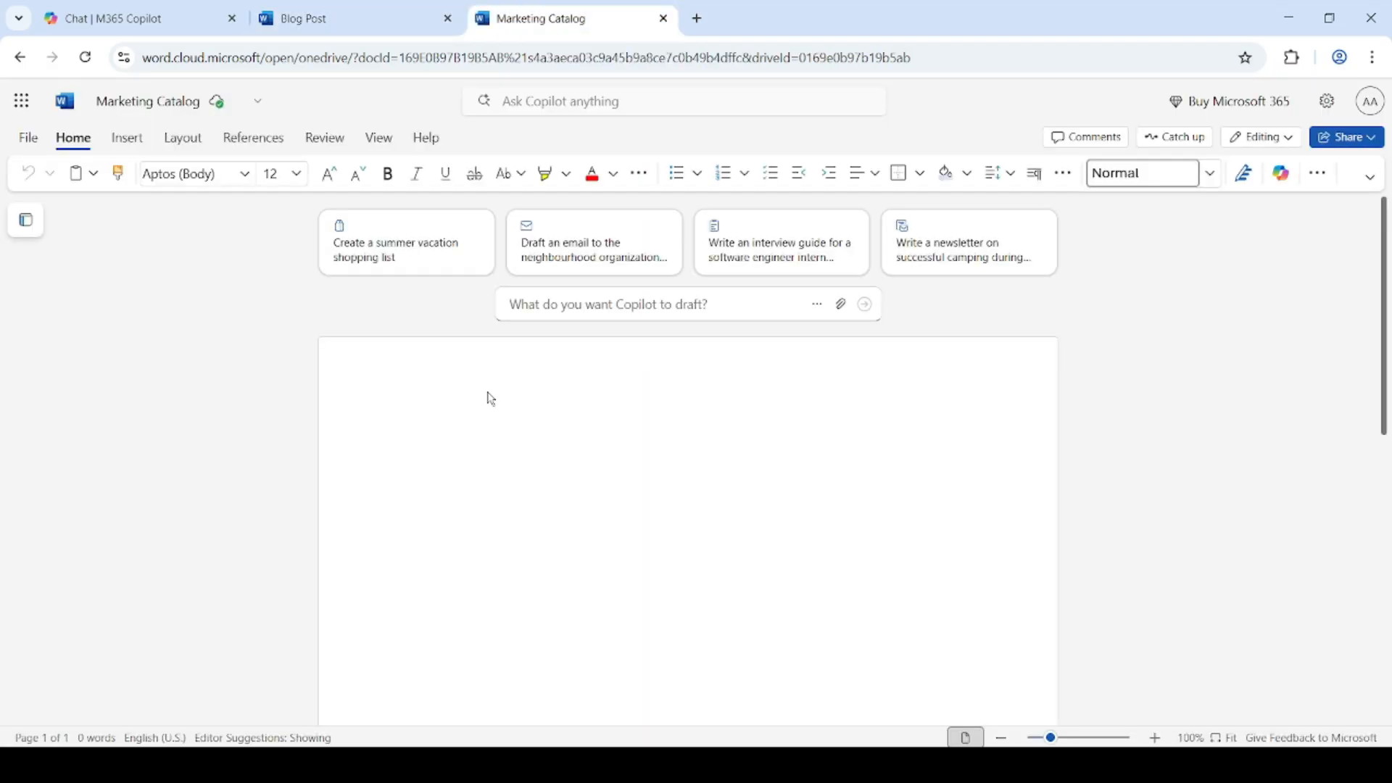
{"action": "left_click", "coordinate": [537, 304]}
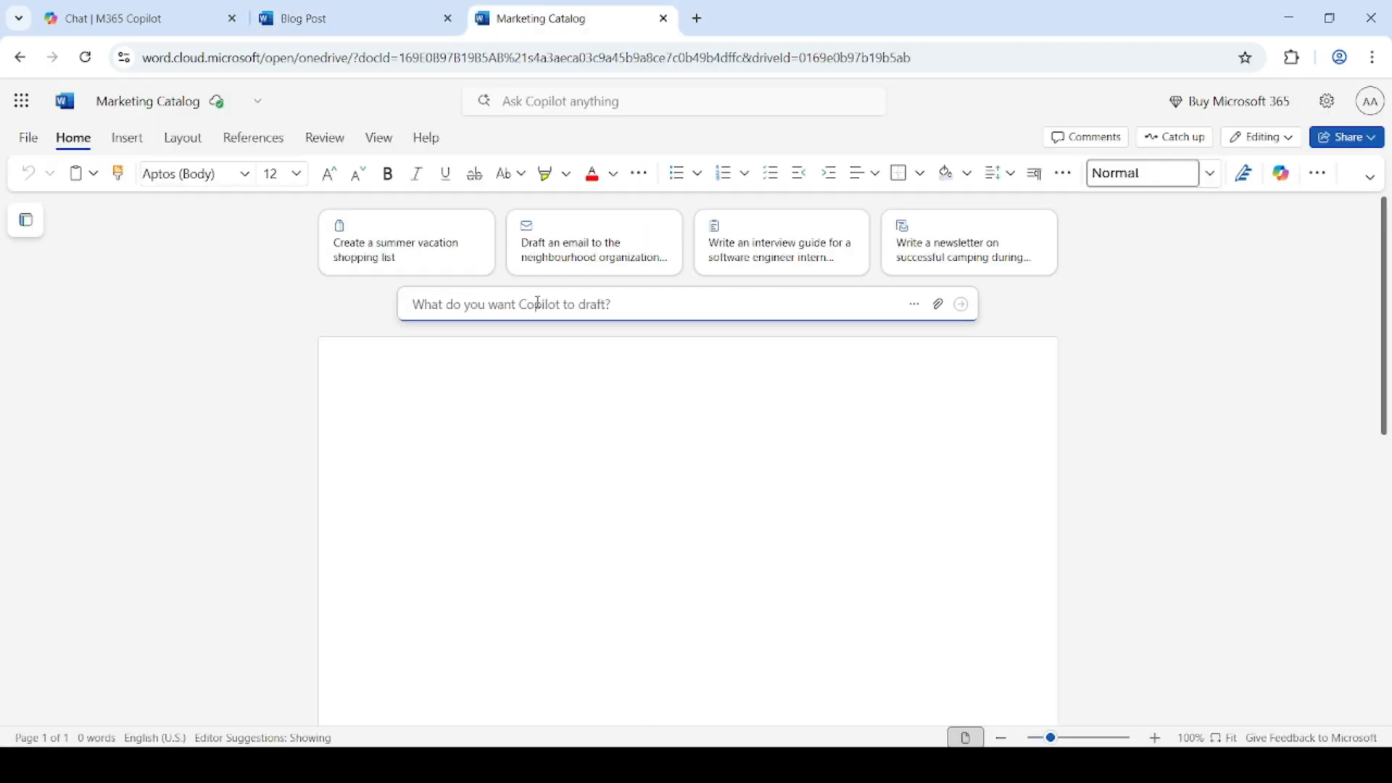
{"action": "type", "text": "Wri"}
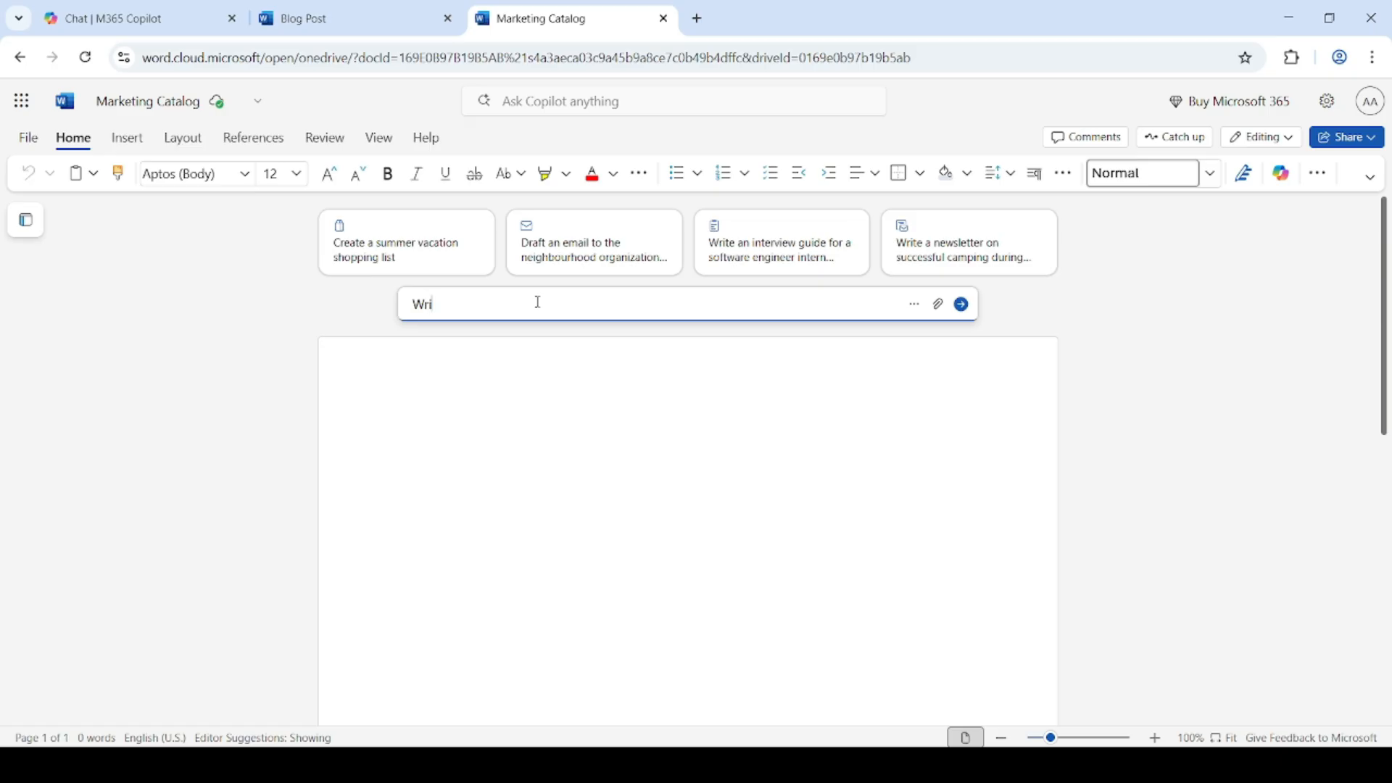
{"action": "type", "text": "te a welocimg introduction for a re"}
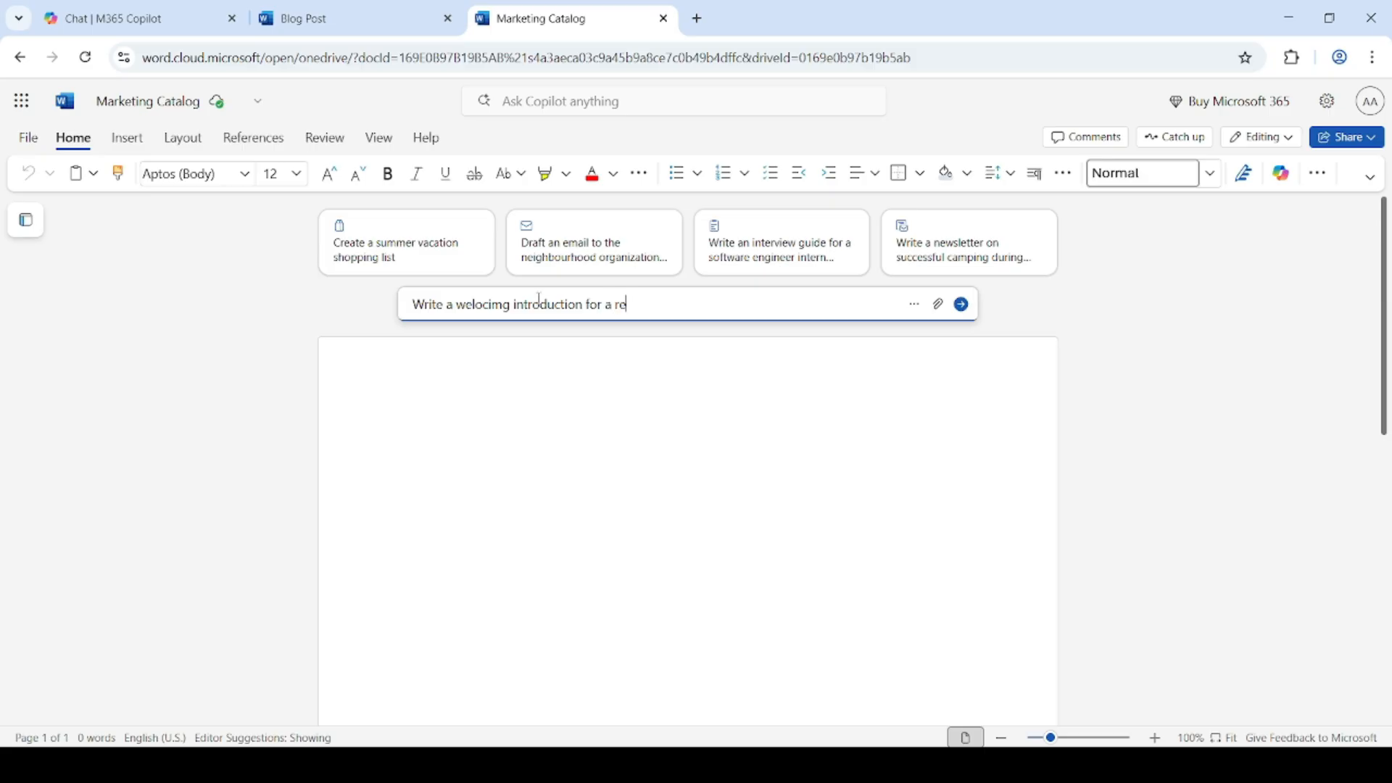
{"action": "type", "text": "tail product catalog o"}
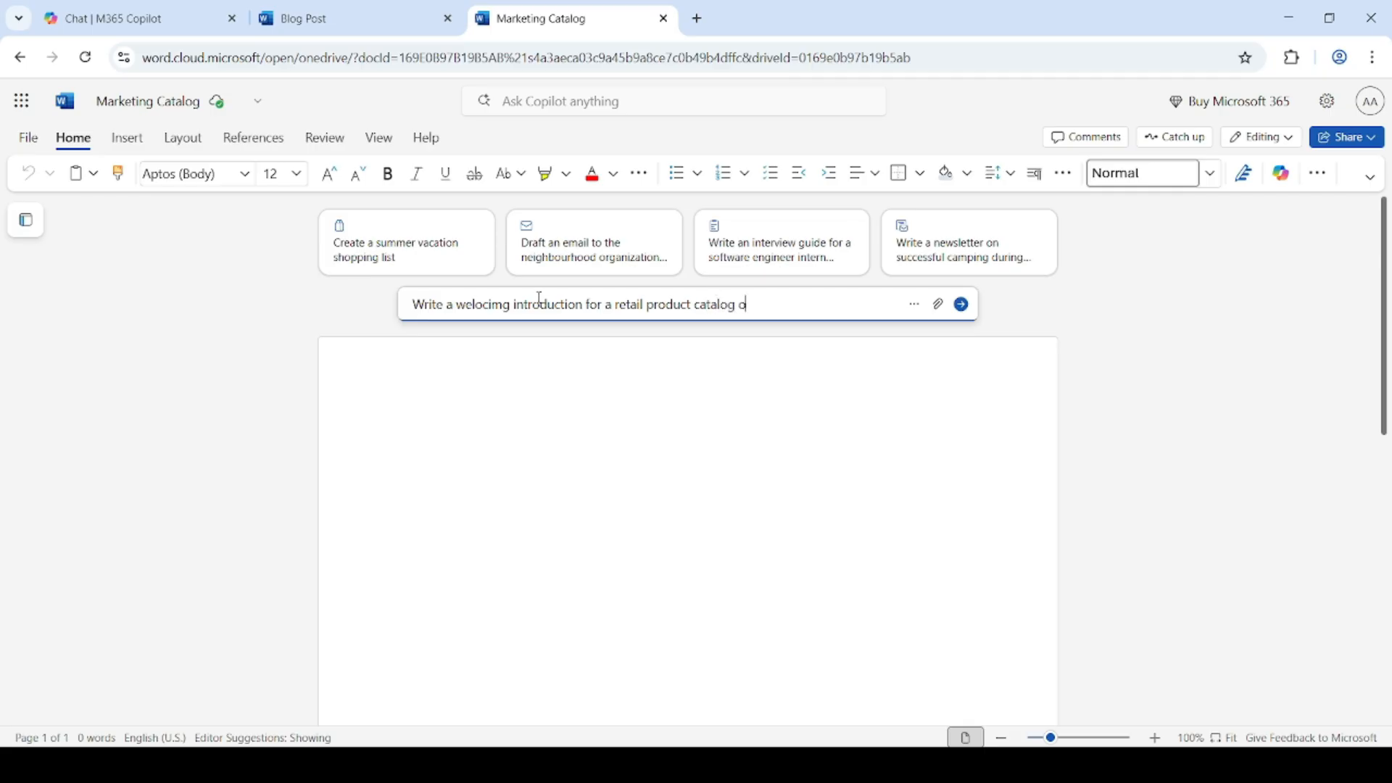
{"action": "type", "text": "f a home decor brand. High"}
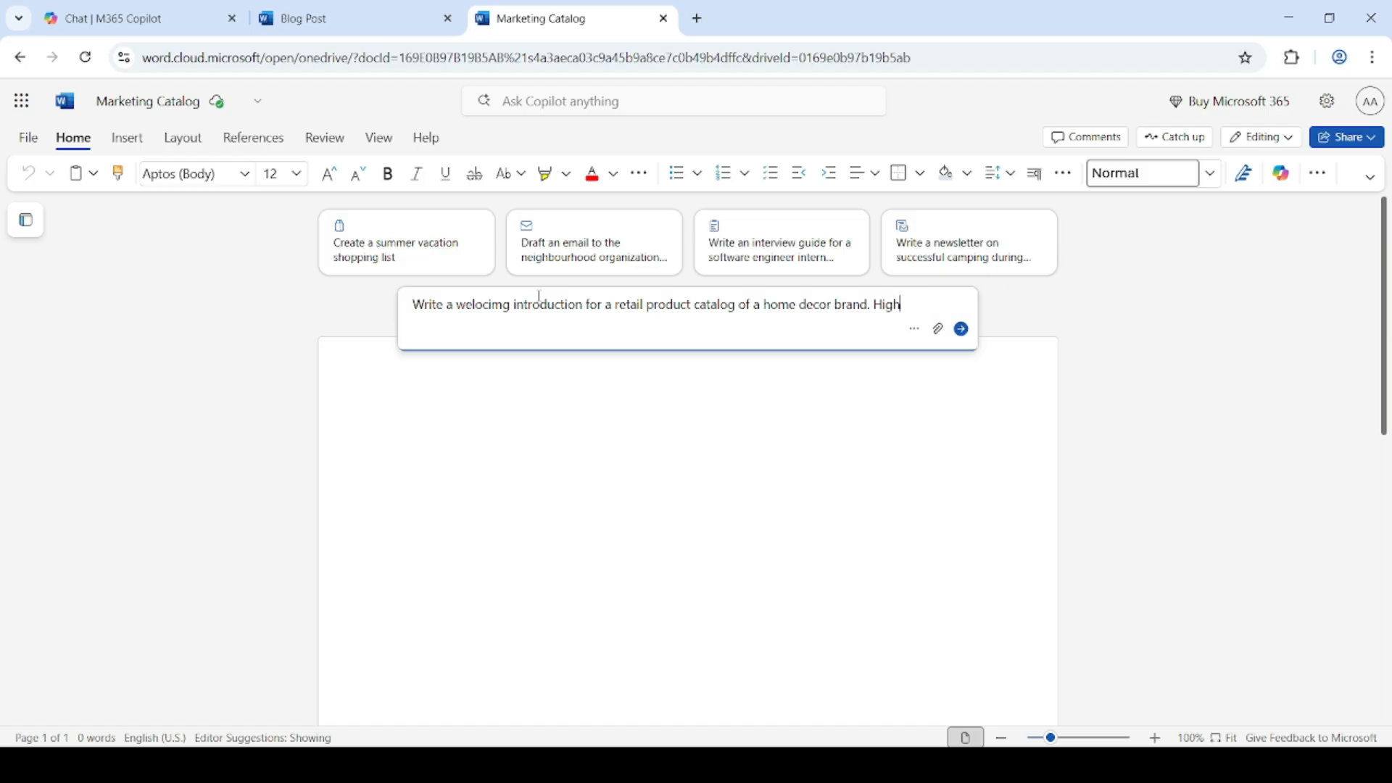
Extend the prompt with "Highlight mordern design, affordability and eco-firendly values. Keep the tone warm and inviting.", generate the draft and look it over
{"action": "type", "text": "light mordern des"}
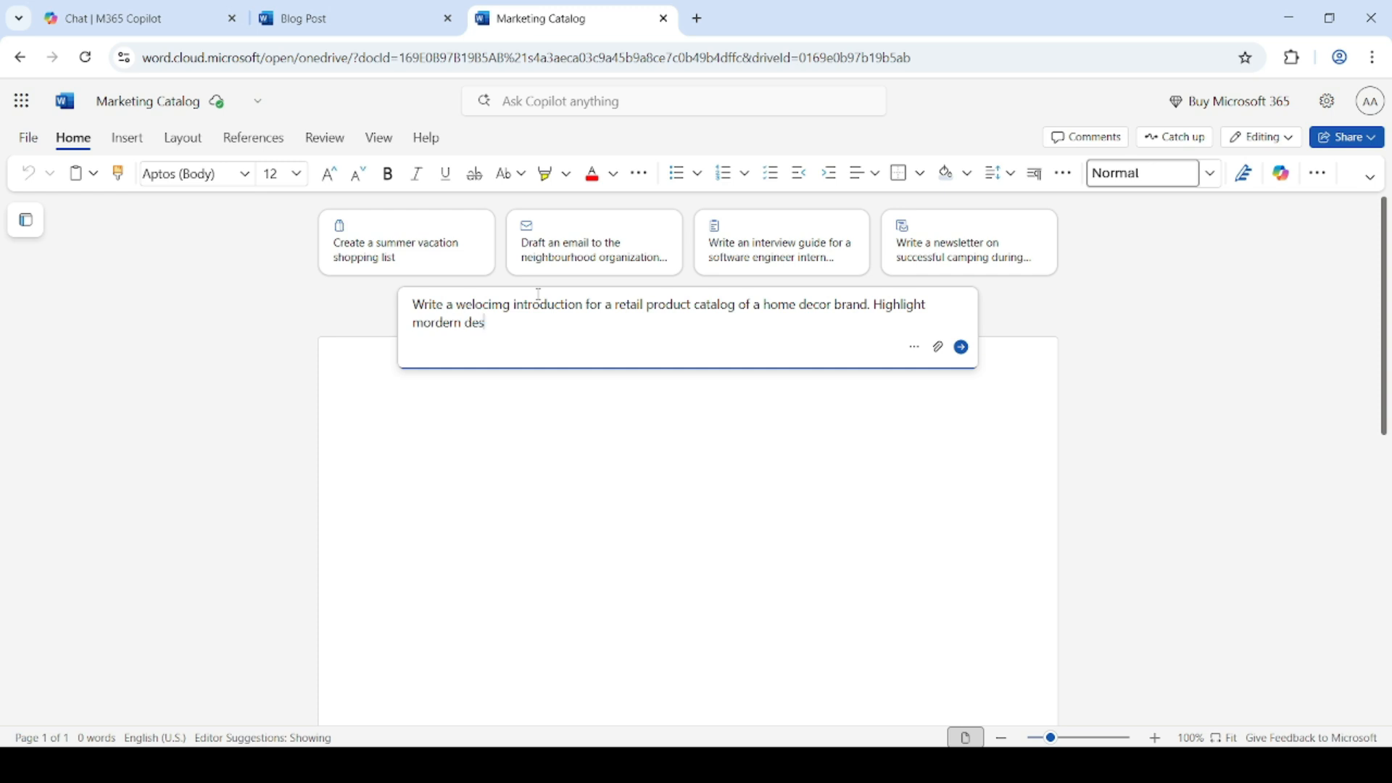
{"action": "type", "text": "ign, affordability and "}
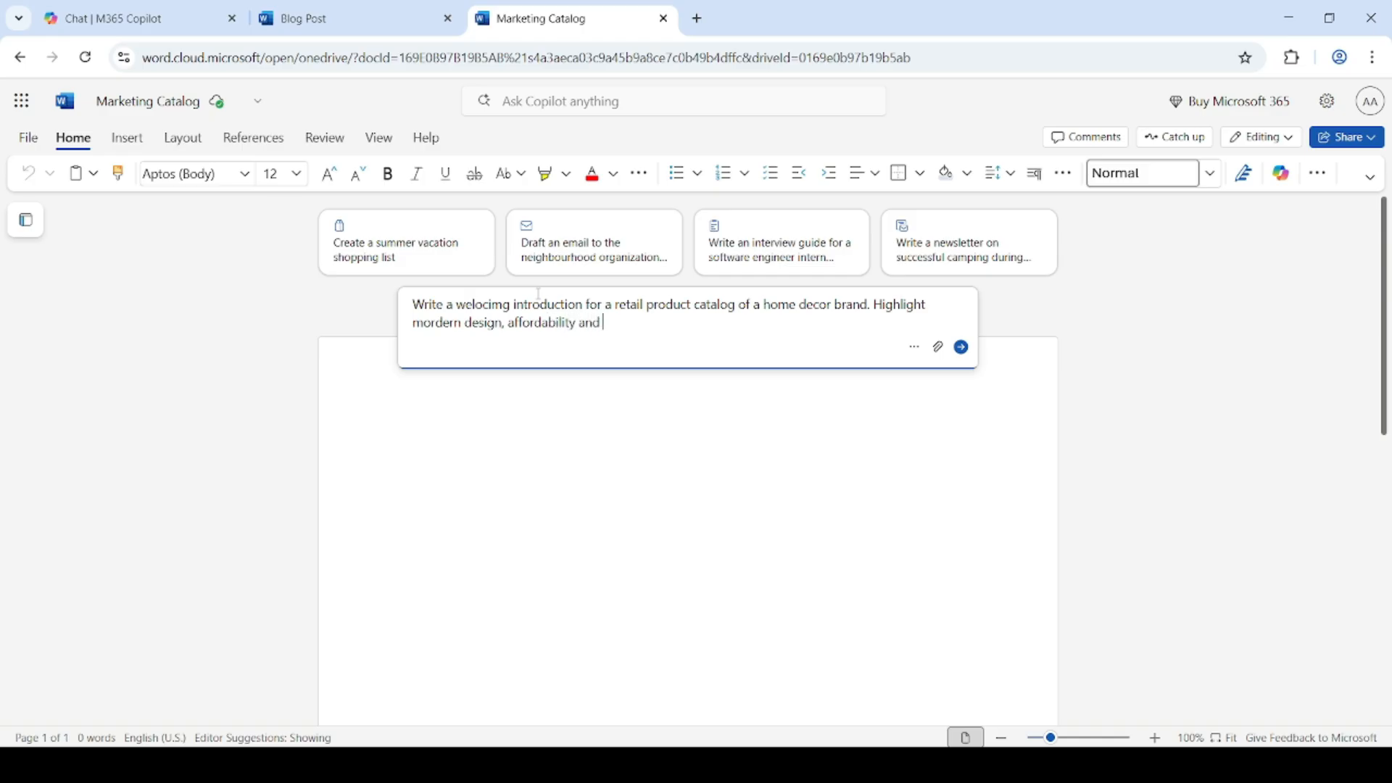
{"action": "type", "text": "eco-firendly values. Keep"}
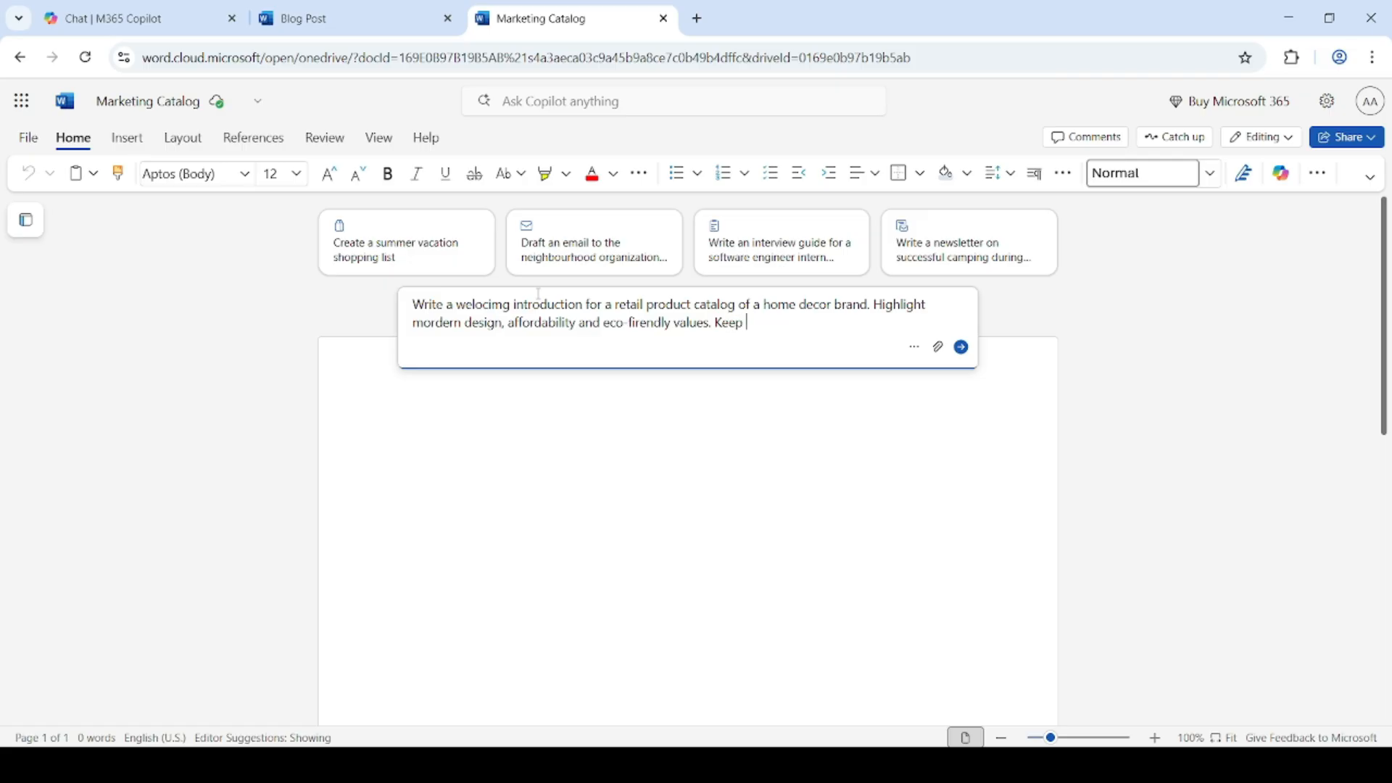
{"action": "type", "text": " the tone warm and inviting."}
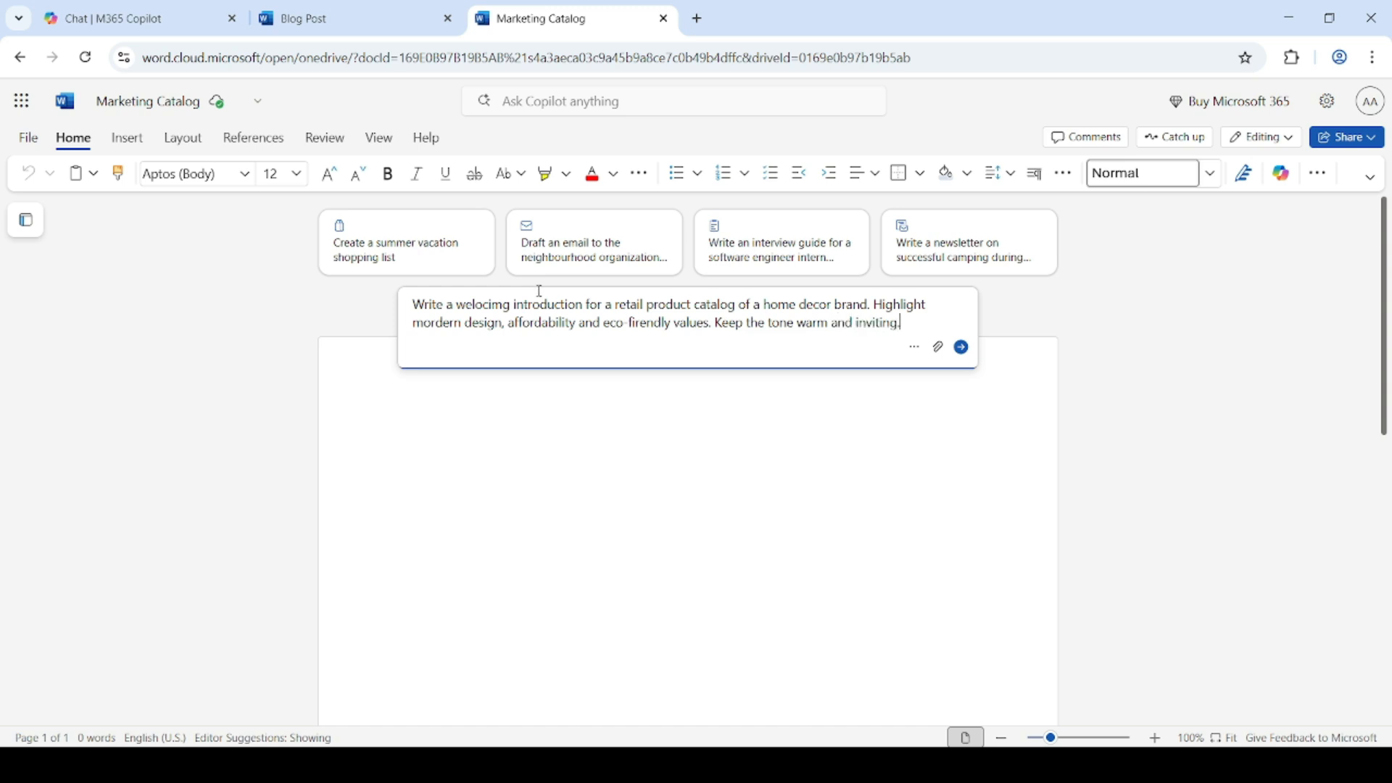
{"action": "left_click", "coordinate": [962, 347]}
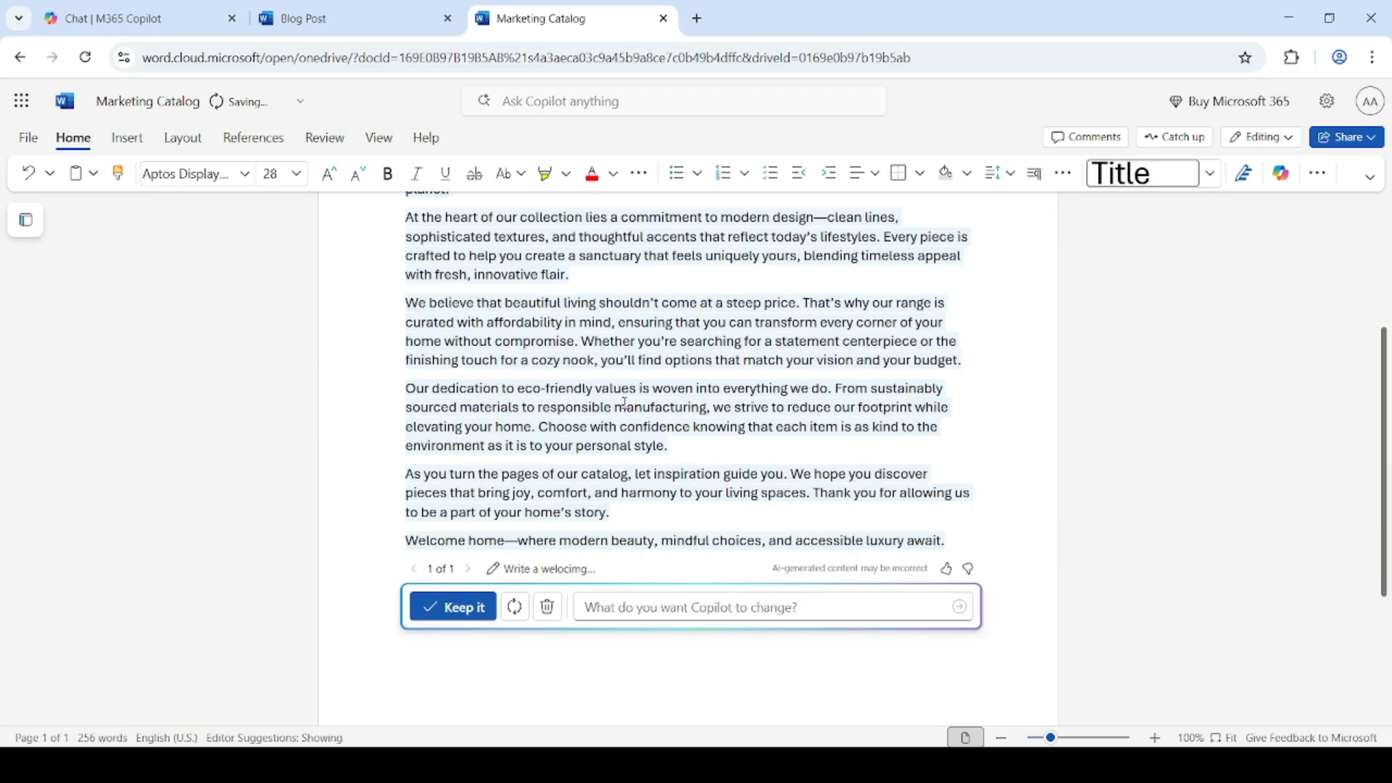
{"action": "scroll", "coordinate": [624, 403], "scroll_direction": "up", "scroll_amount": 3}
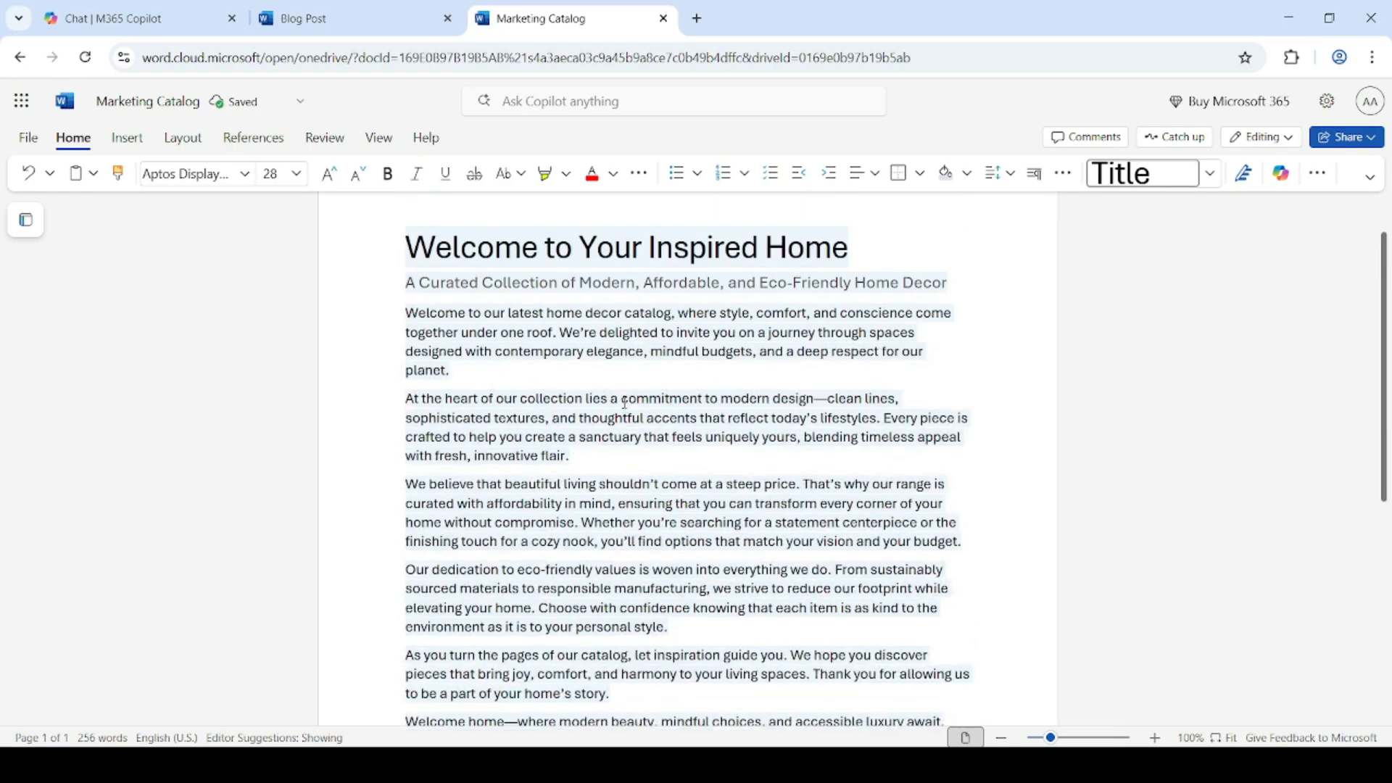
{"action": "scroll", "coordinate": [625, 403], "scroll_direction": "down", "scroll_amount": 2}
{"action": "scroll", "coordinate": [625, 403], "scroll_direction": "down", "scroll_amount": 2}
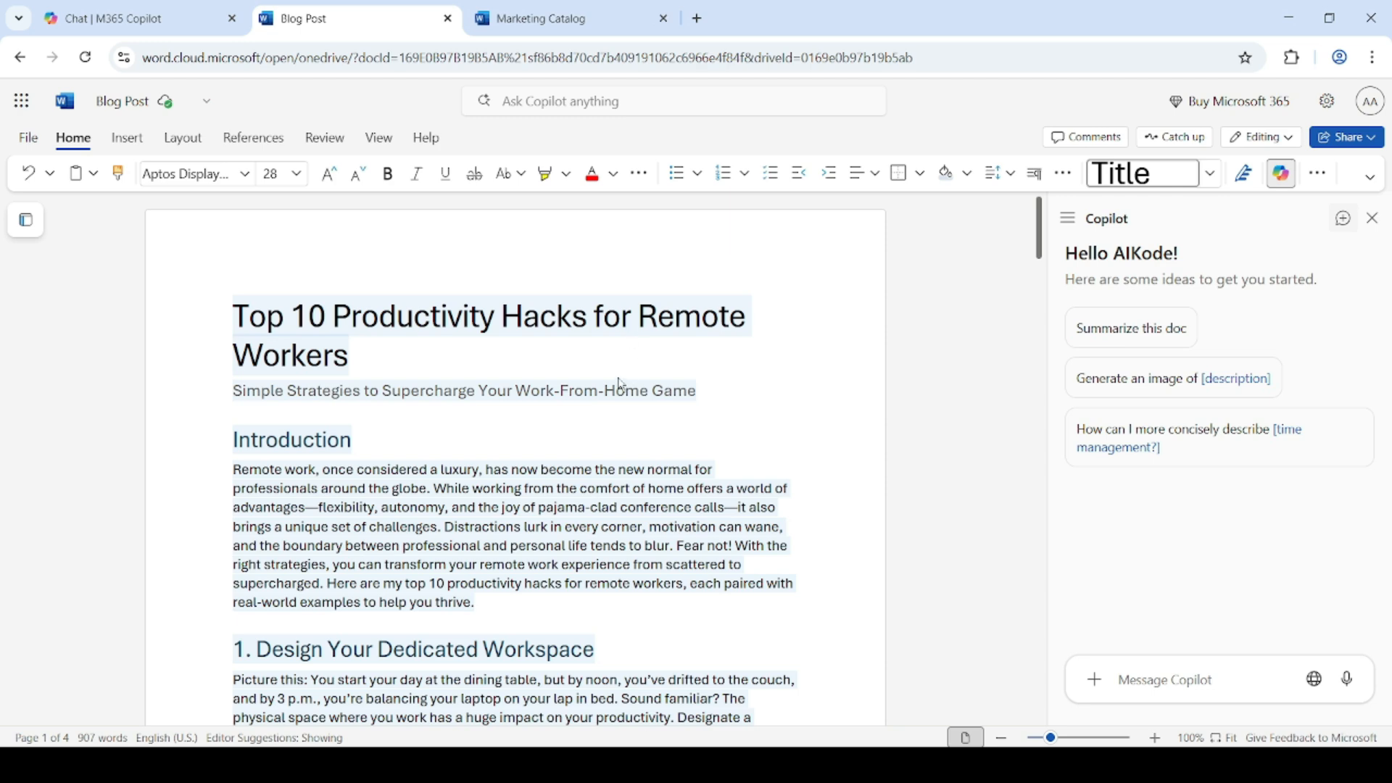
Reopen the prompt of the draft in the Blog Post document for editing and change the requested tone to "Professional"
{"action": "scroll", "coordinate": [622, 385], "scroll_direction": "down", "scroll_amount": 10}
{"action": "scroll", "coordinate": [621, 384], "scroll_direction": "down", "scroll_amount": 15}
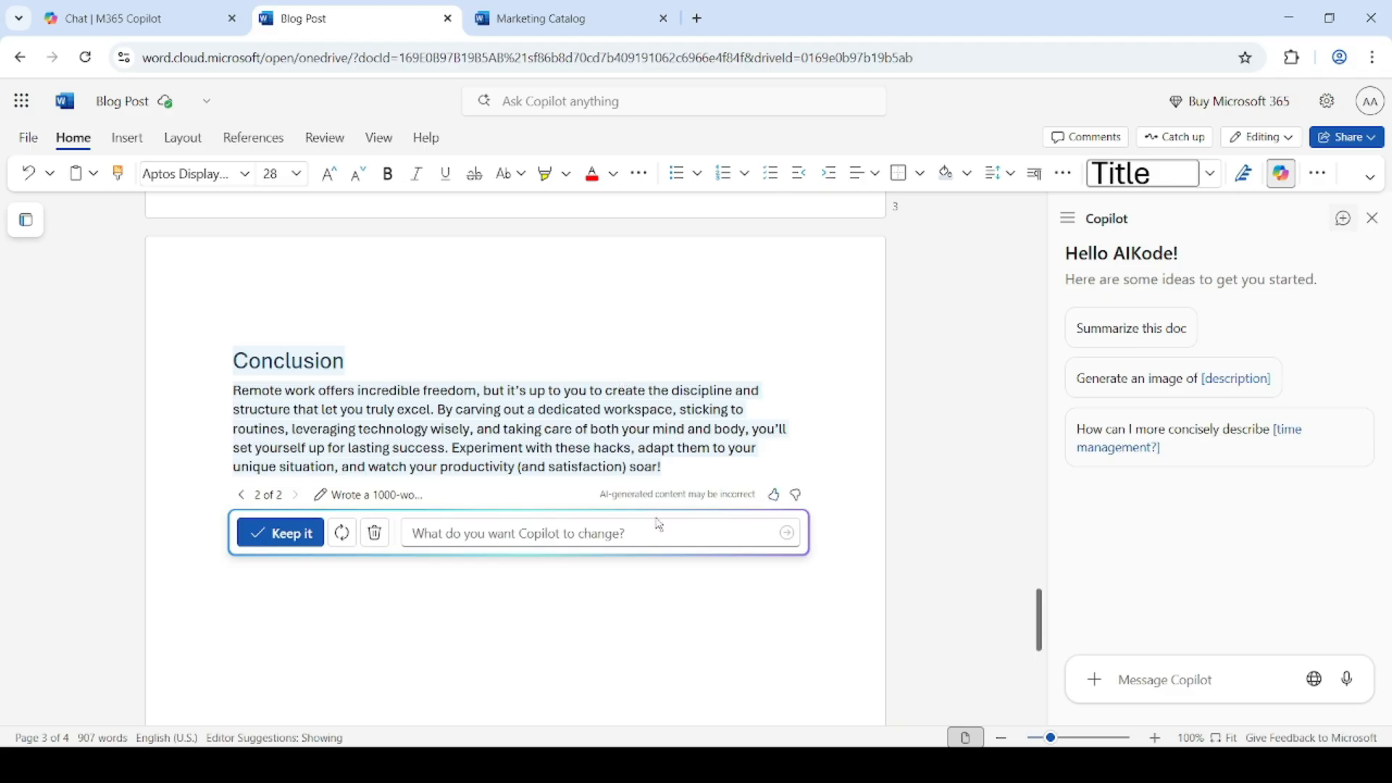
{"action": "left_click", "coordinate": [323, 499]}
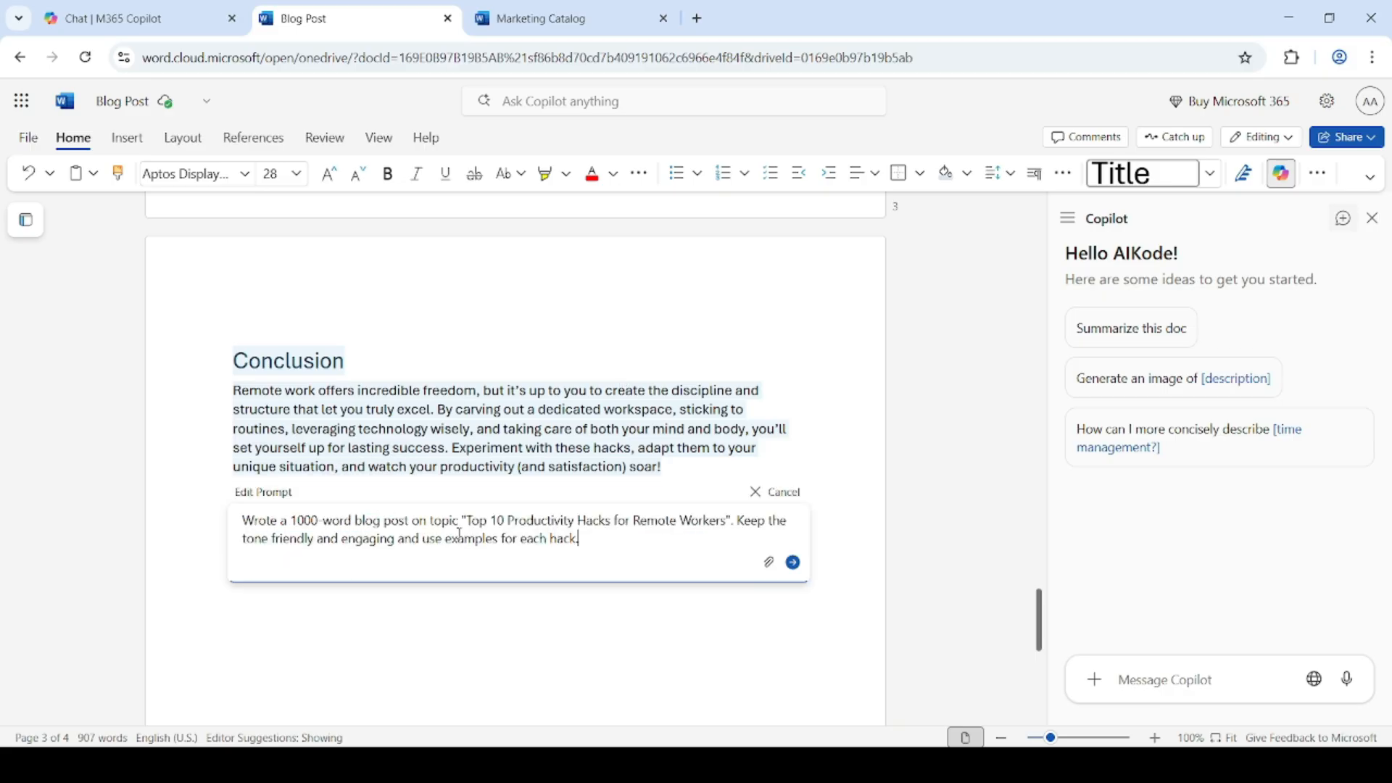
{"action": "left_click", "coordinate": [314, 536]}
{"action": "key", "text": "BackSpace"}
{"action": "key", "text": "BackSpace"}
{"action": "key", "text": "BackSpace"}
{"action": "key", "text": "BackSpace"}
{"action": "key", "text": "BackSpace"}
{"action": "key", "text": "BackSpace"}
{"action": "key", "text": "BackSpace"}
{"action": "key", "text": "BackSpace"}
{"action": "type", "text": "F"}
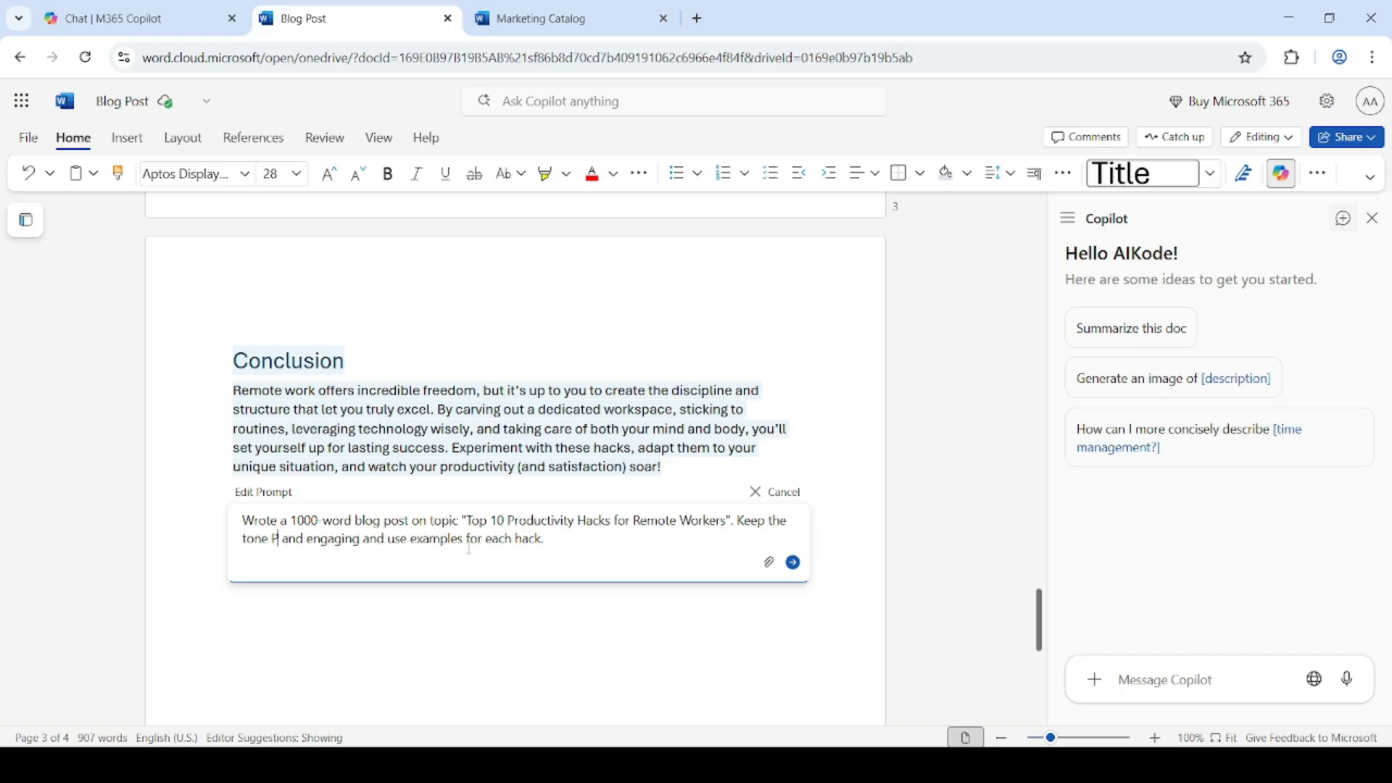
{"action": "type", "text": "rofes"}
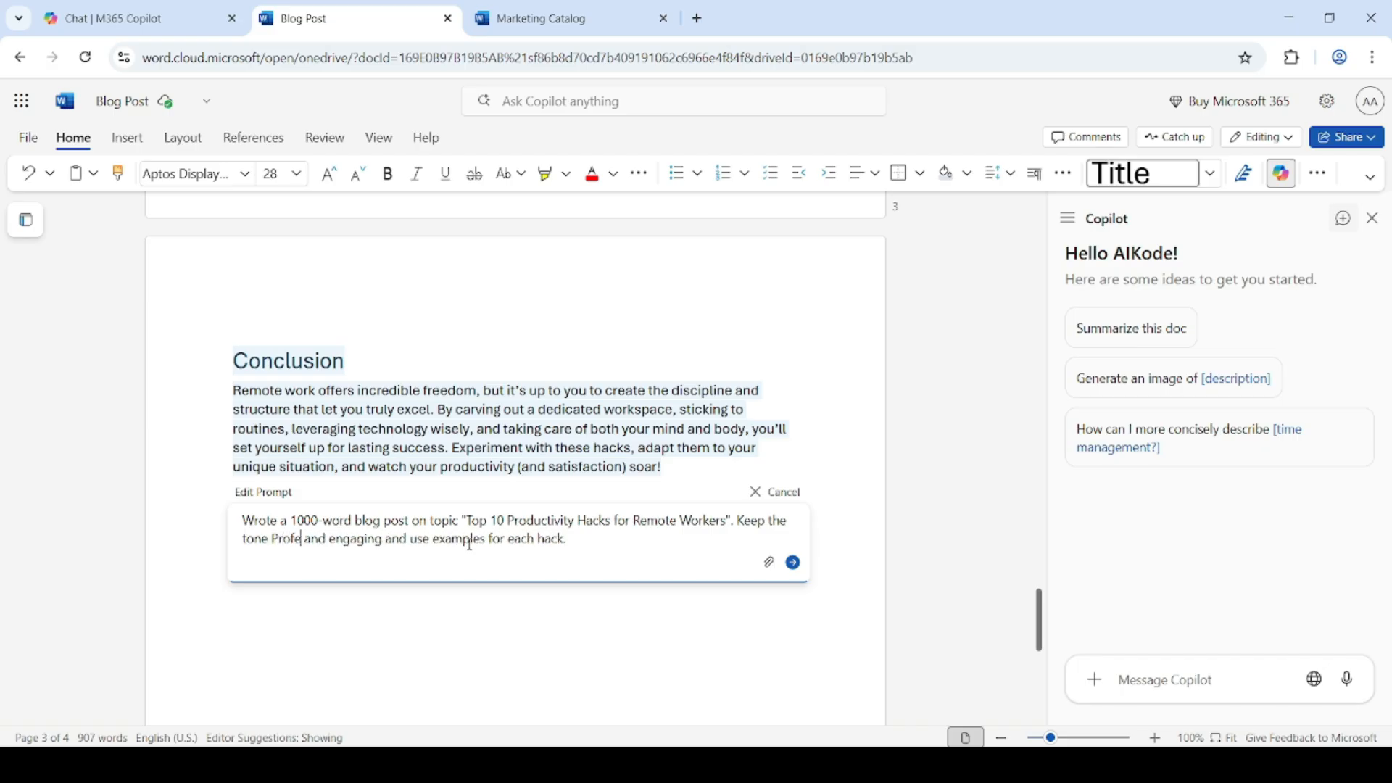
{"action": "type", "text": "sional"}
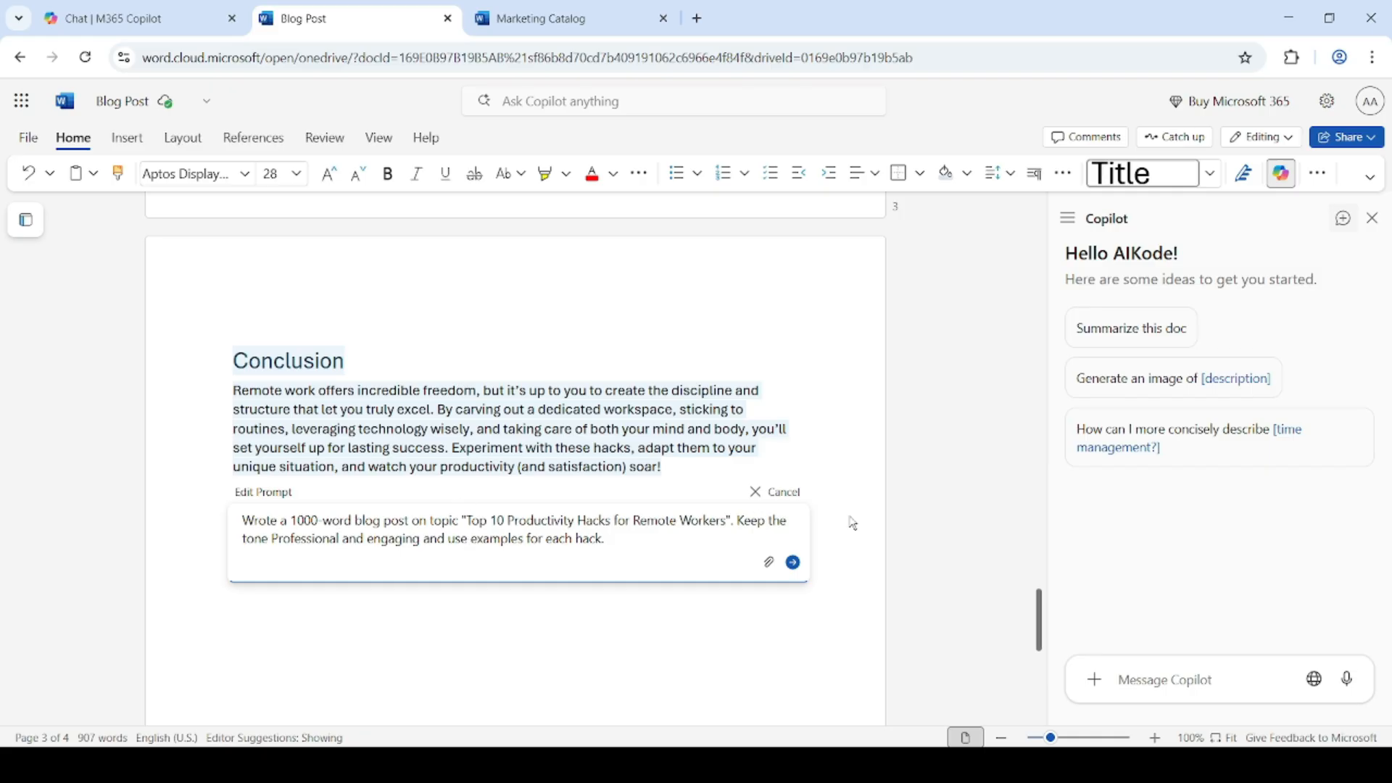
Generate the blog post again from the edited prompt and keep the new draft in the document
{"action": "left_click", "coordinate": [794, 564]}
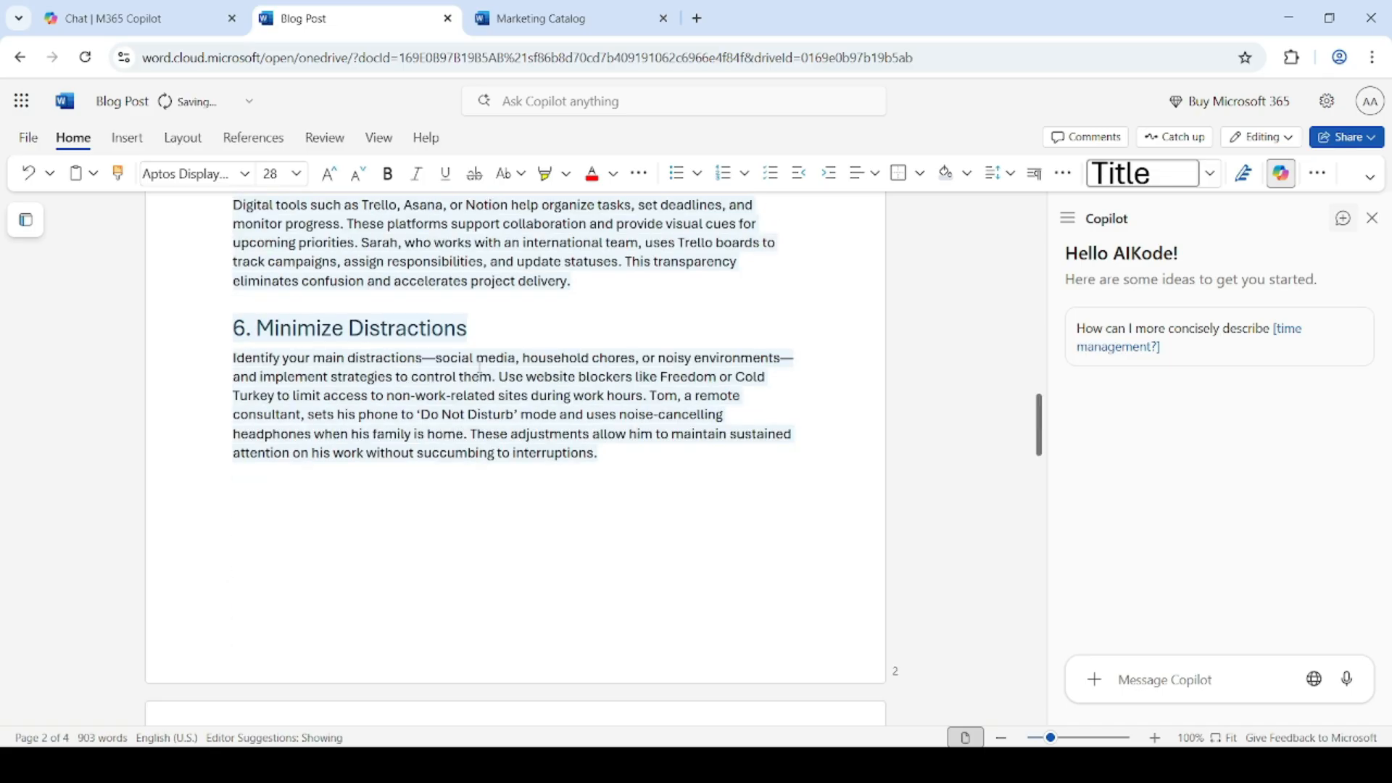
{"action": "scroll", "coordinate": [479, 368], "scroll_direction": "down", "scroll_amount": 16}
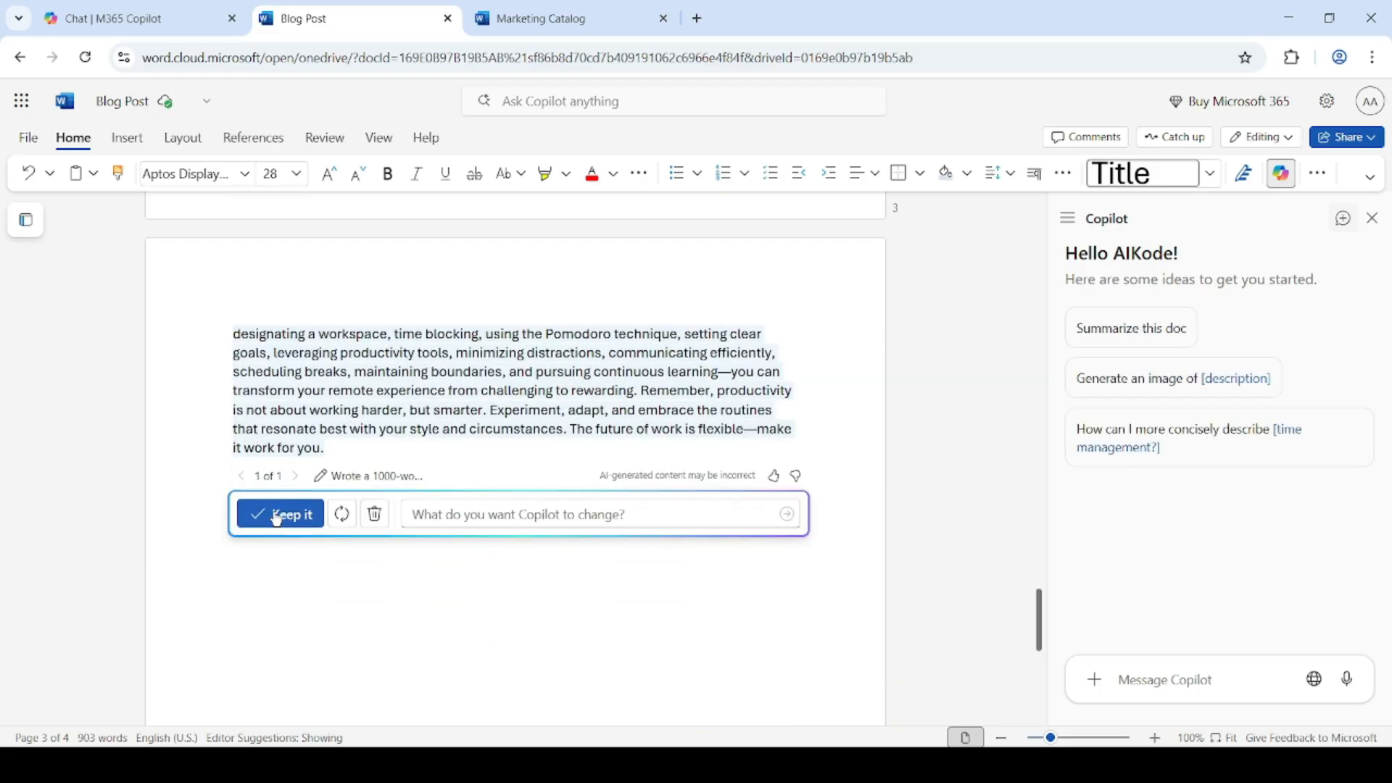
{"action": "left_click", "coordinate": [277, 517]}
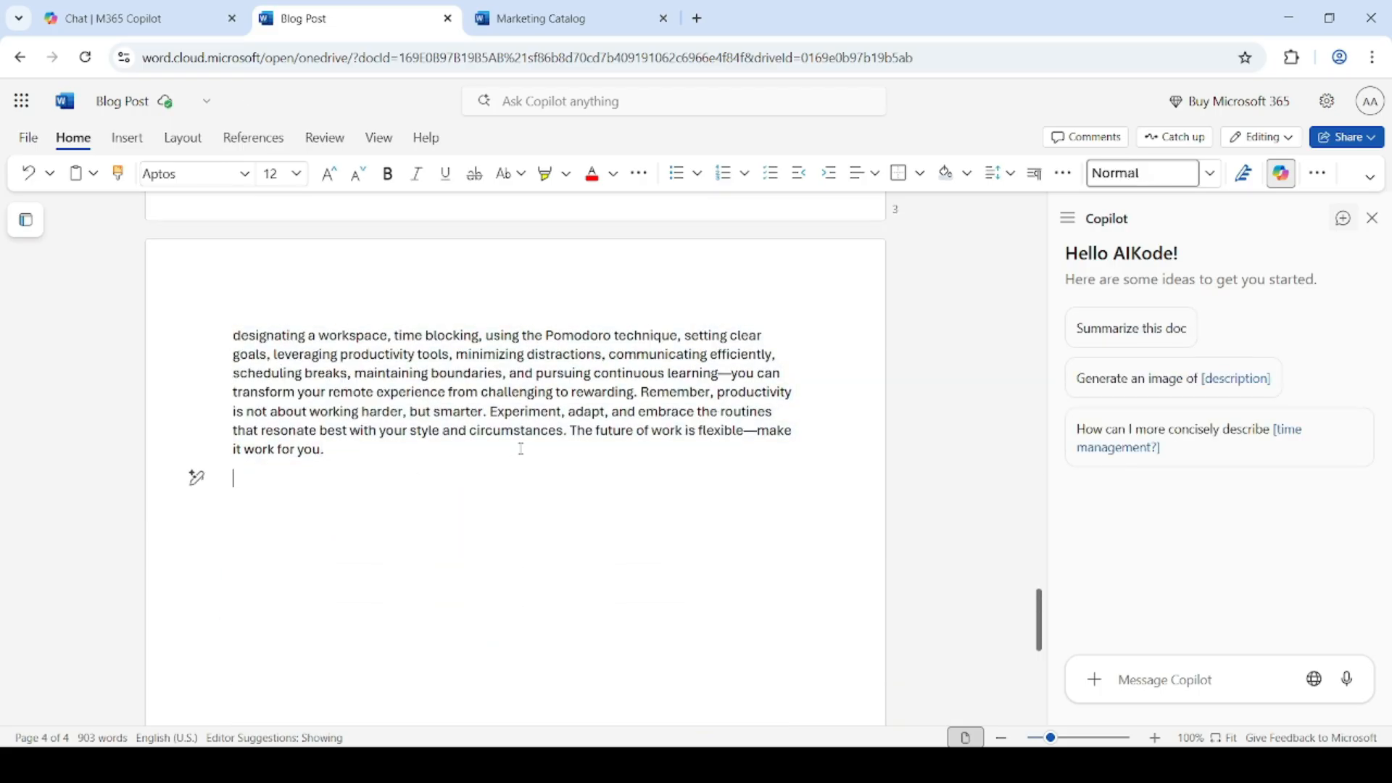
Have Copilot process the Introduction paragraph with "Rewrite the introduction in a casual tone suitable for Linkedin memebers" and replace the original text
{"action": "scroll", "coordinate": [520, 448], "scroll_direction": "up", "scroll_amount": 12}
{"action": "scroll", "coordinate": [521, 448], "scroll_direction": "up", "scroll_amount": 15}
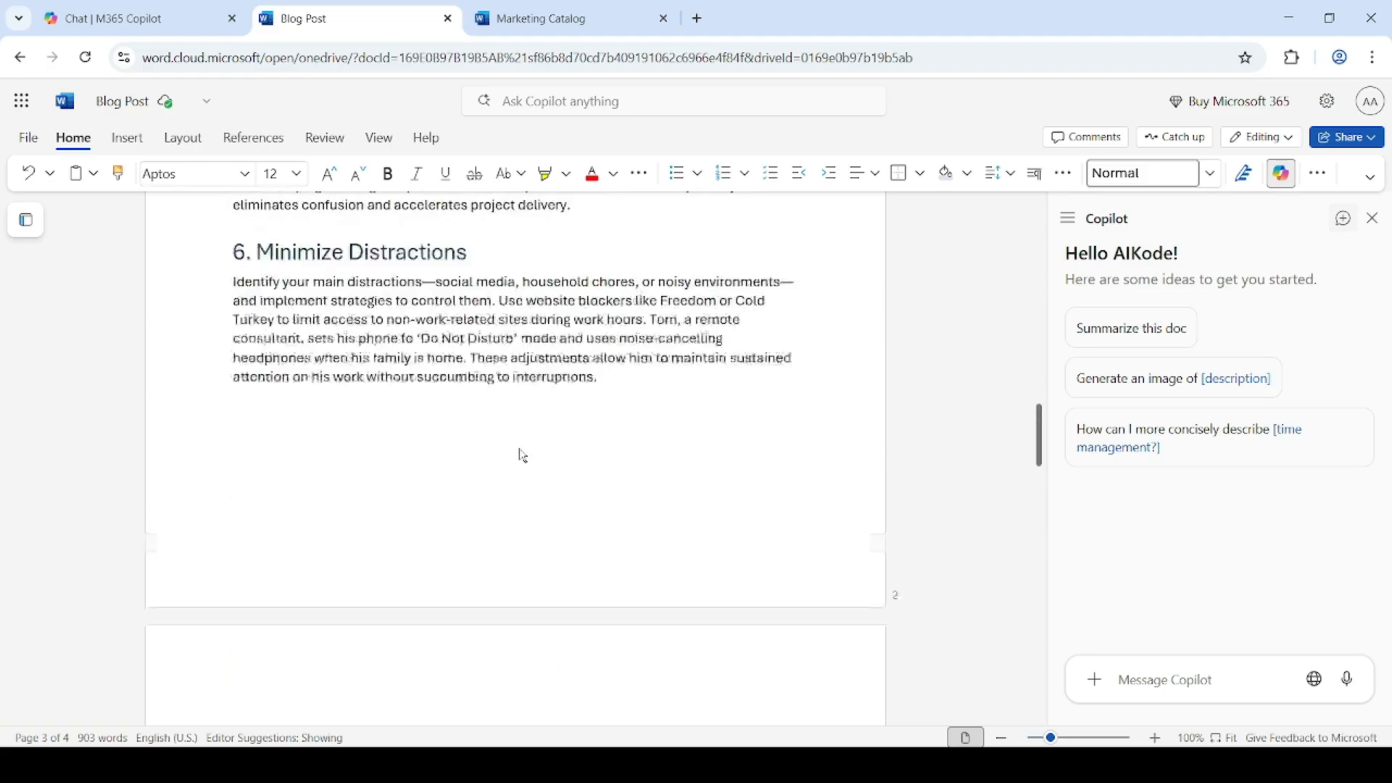
{"action": "scroll", "coordinate": [522, 455], "scroll_direction": "up", "scroll_amount": 4}
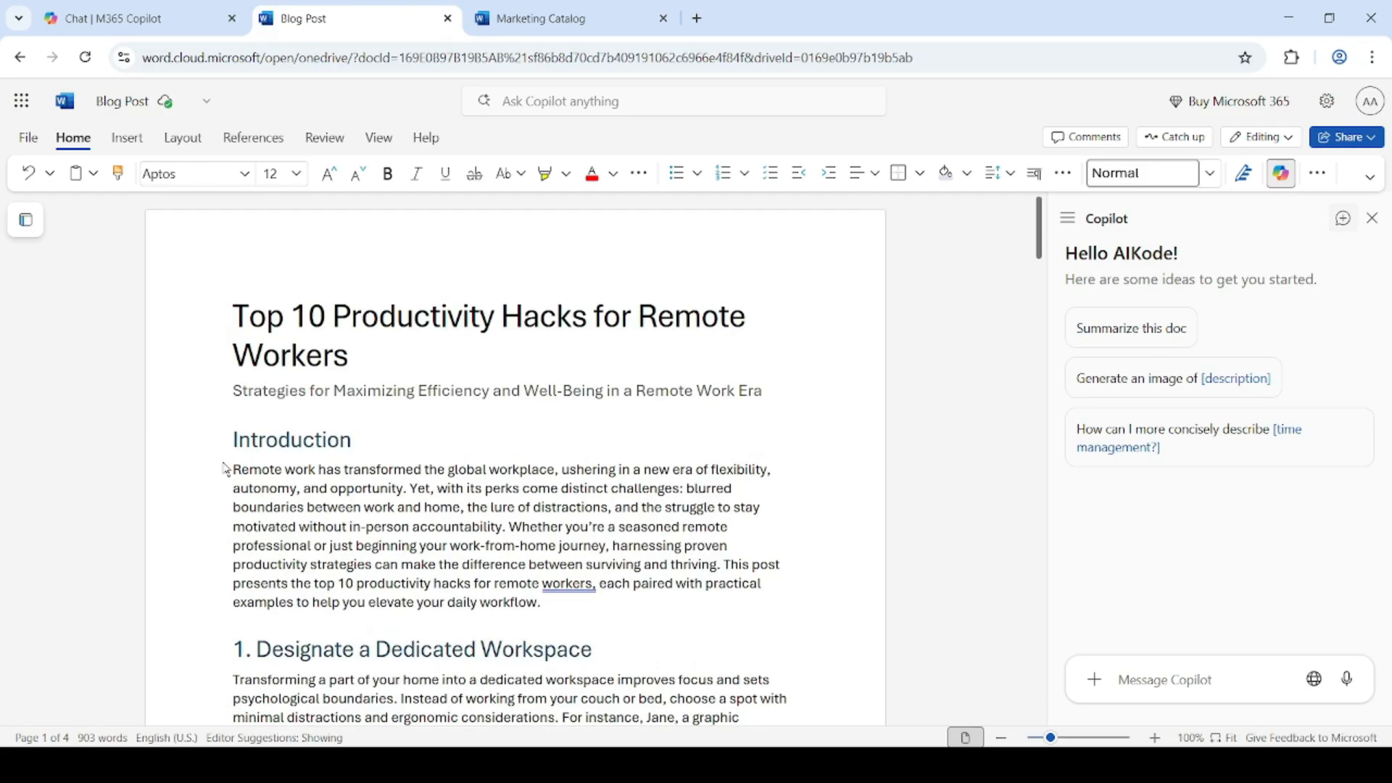
{"action": "triple_click", "coordinate": [537, 519]}
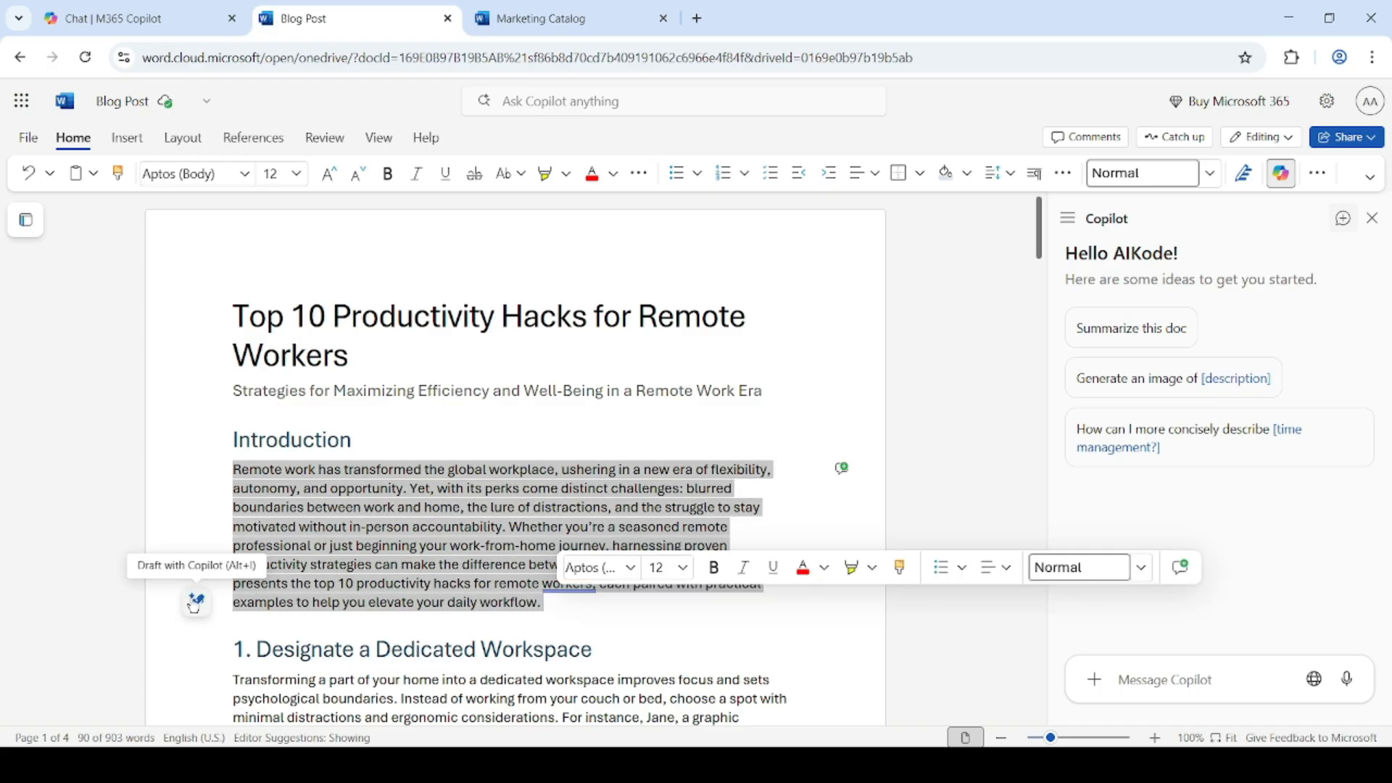
{"action": "key", "text": "alt+i"}
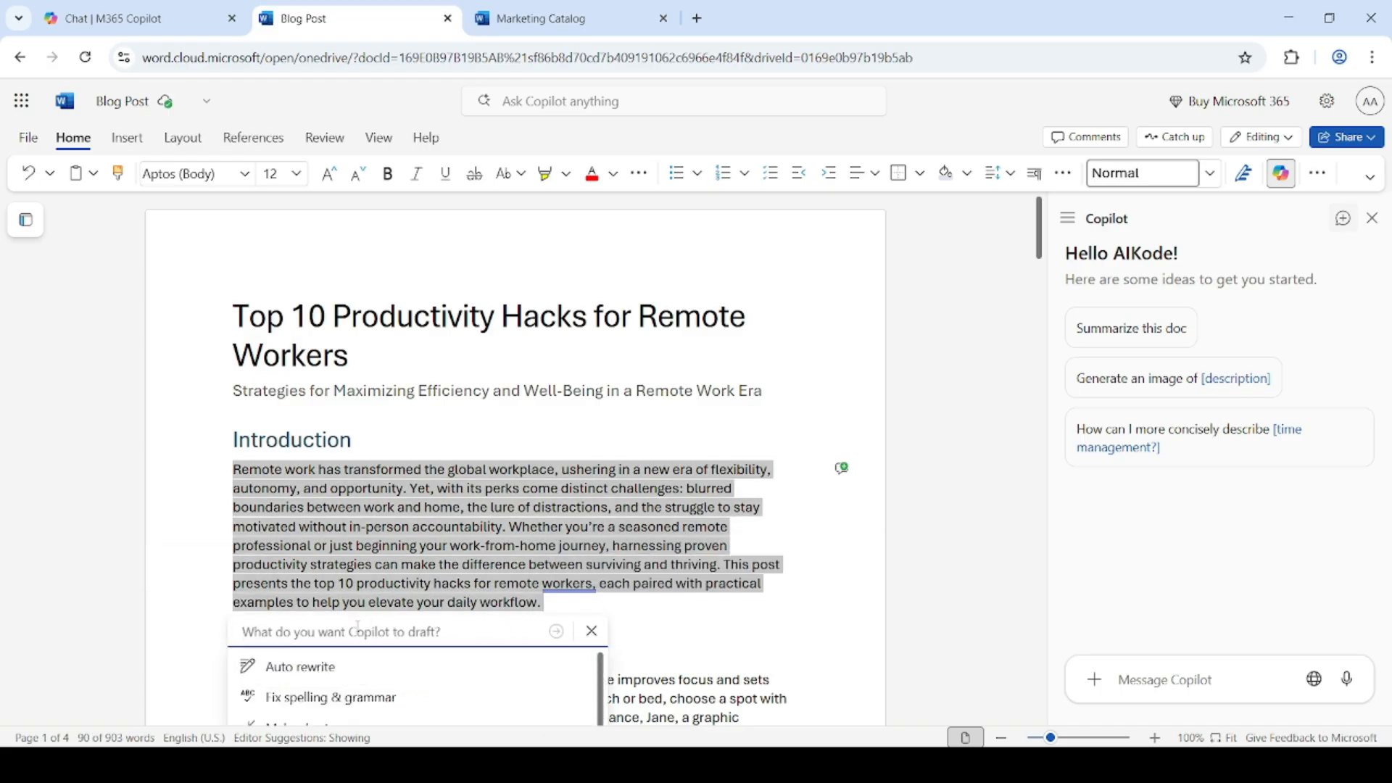
{"action": "type", "text": "Re"}
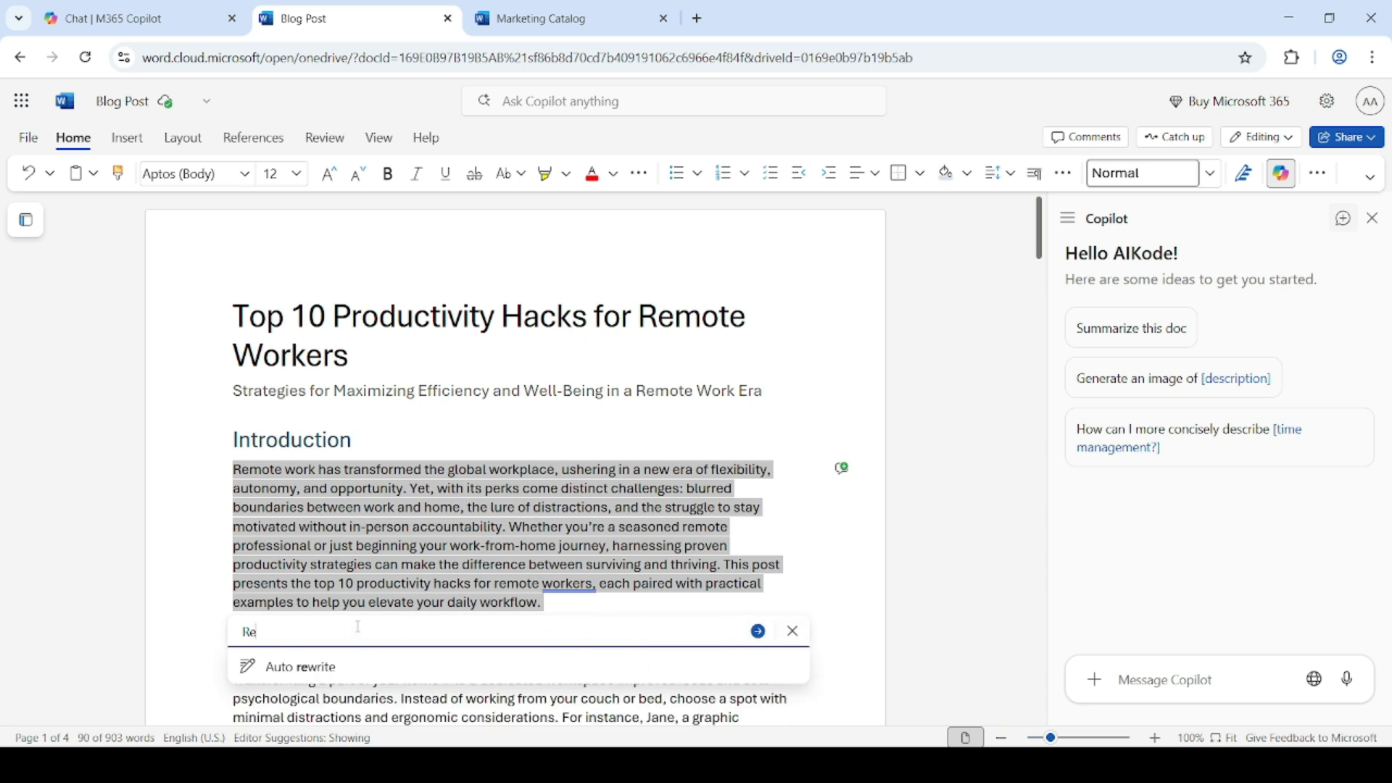
{"action": "type", "text": "write the intr"}
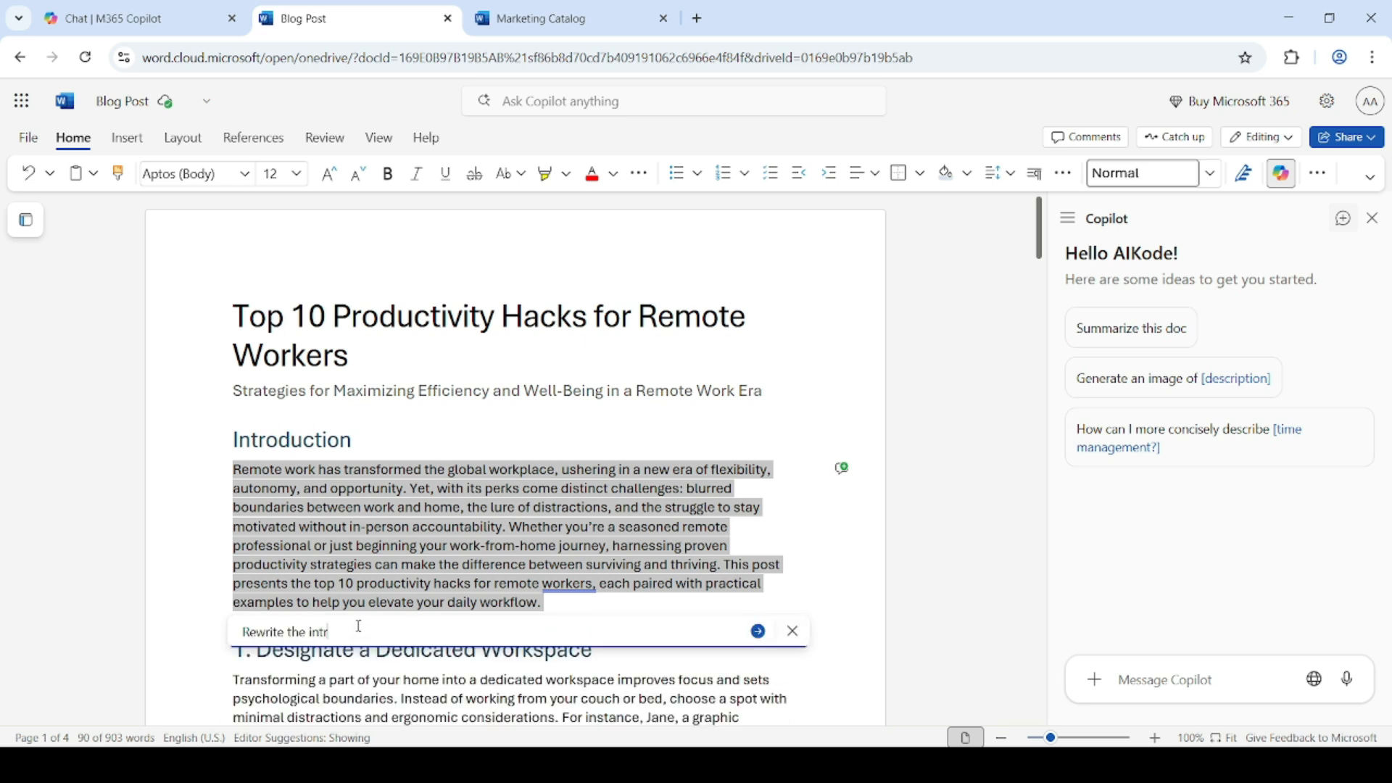
{"action": "type", "text": "oduction in a casual tone suitable for"}
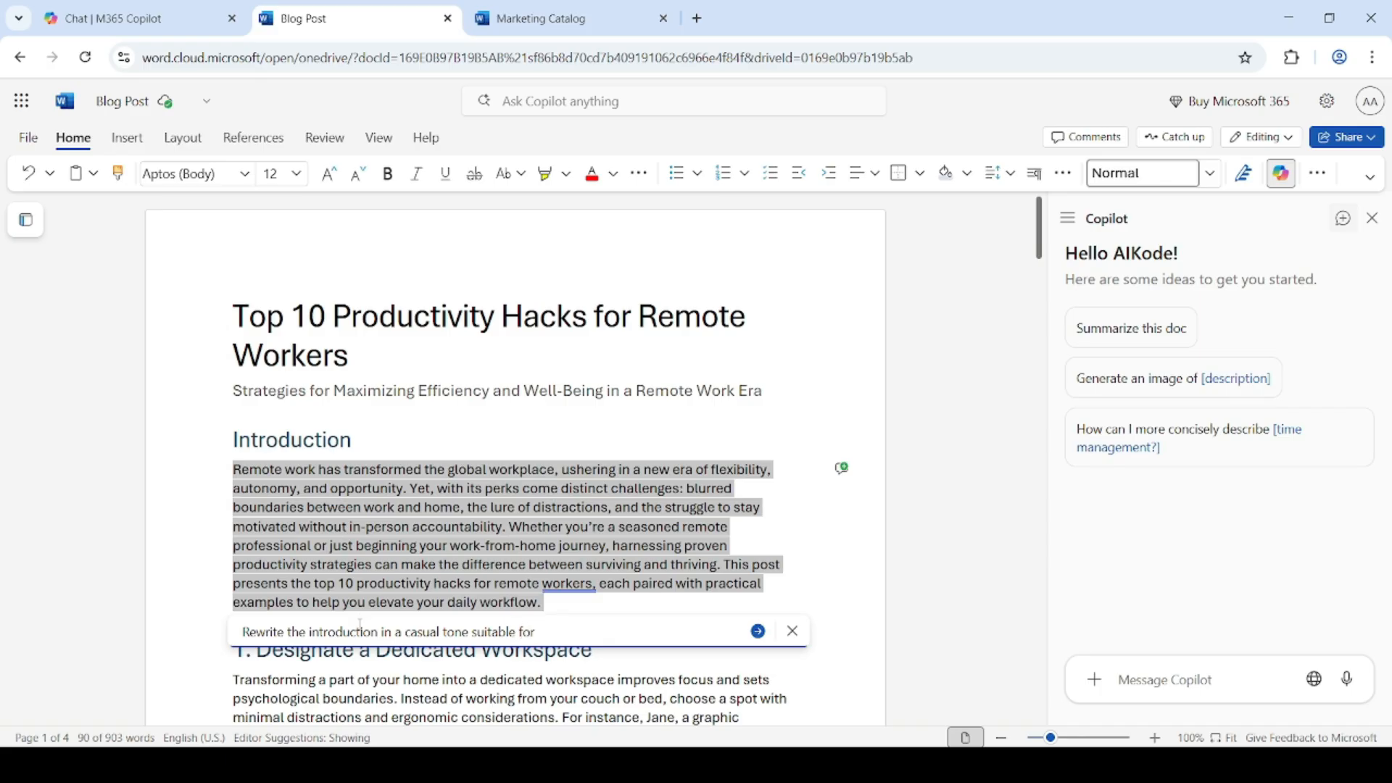
{"action": "type", "text": " Linkedin memebers"}
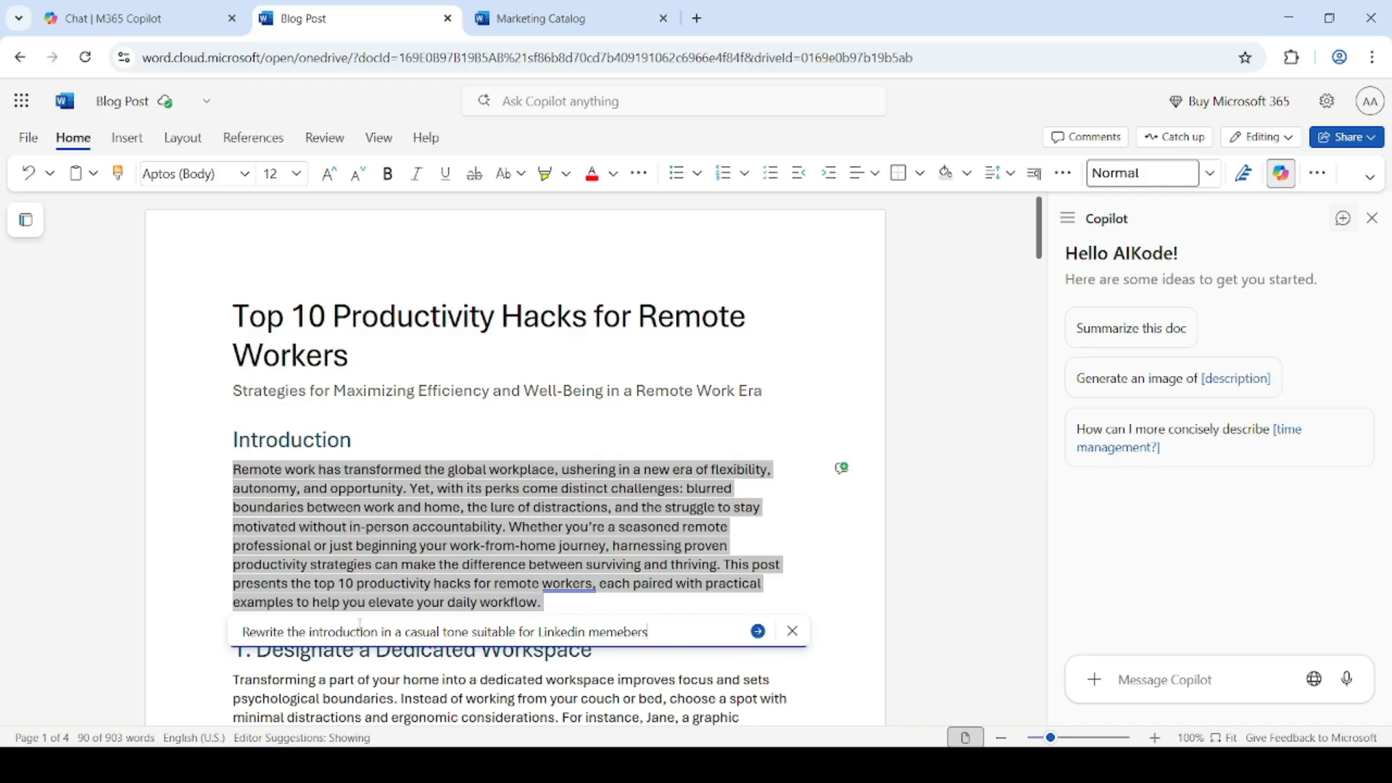
{"action": "left_click", "coordinate": [758, 632]}
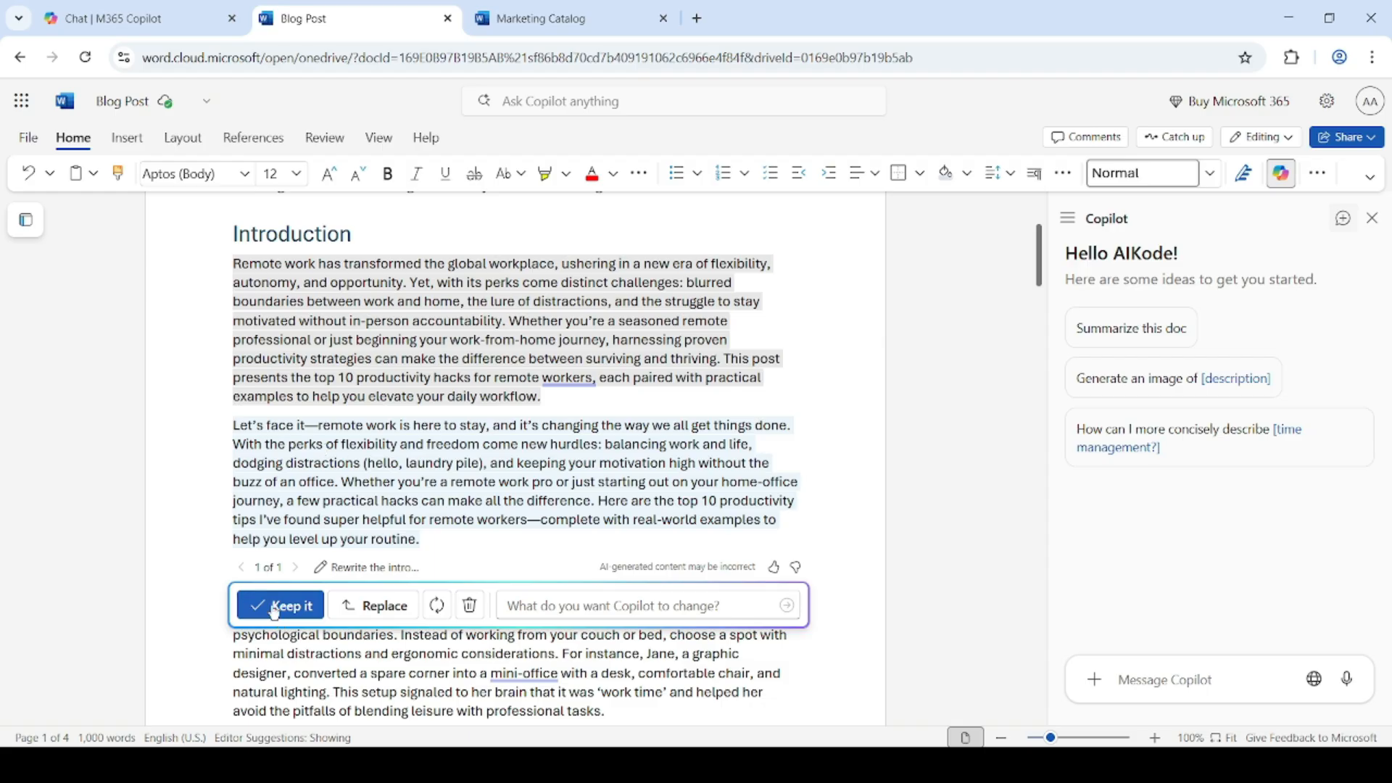
{"action": "left_click", "coordinate": [371, 609]}
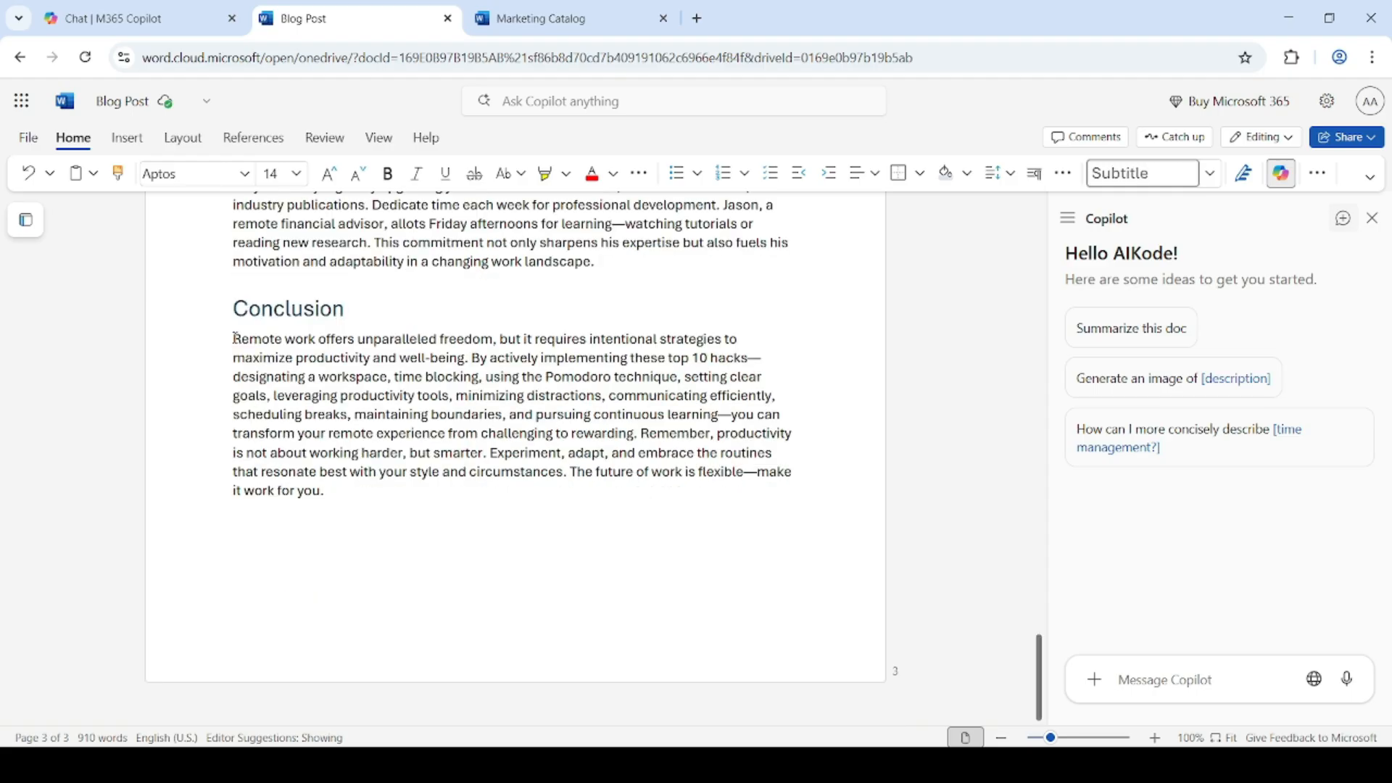
Select the Conclusion paragraph and generate a Copilot draft from the prompt "Regenerate the conclusion in a friendly tone"
{"action": "left_click_drag", "start_coordinate": [233, 339], "coordinate": [333, 495]}
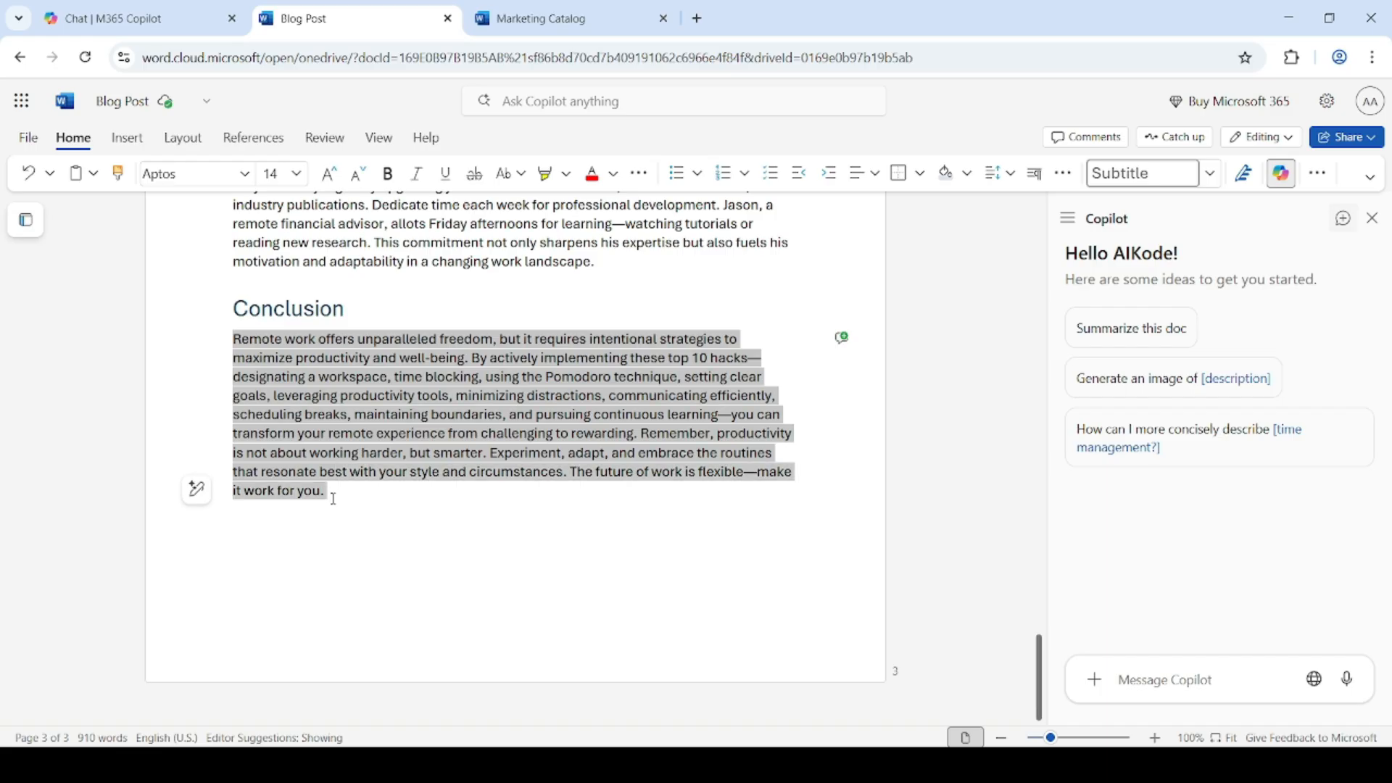
{"action": "left_click", "coordinate": [194, 493]}
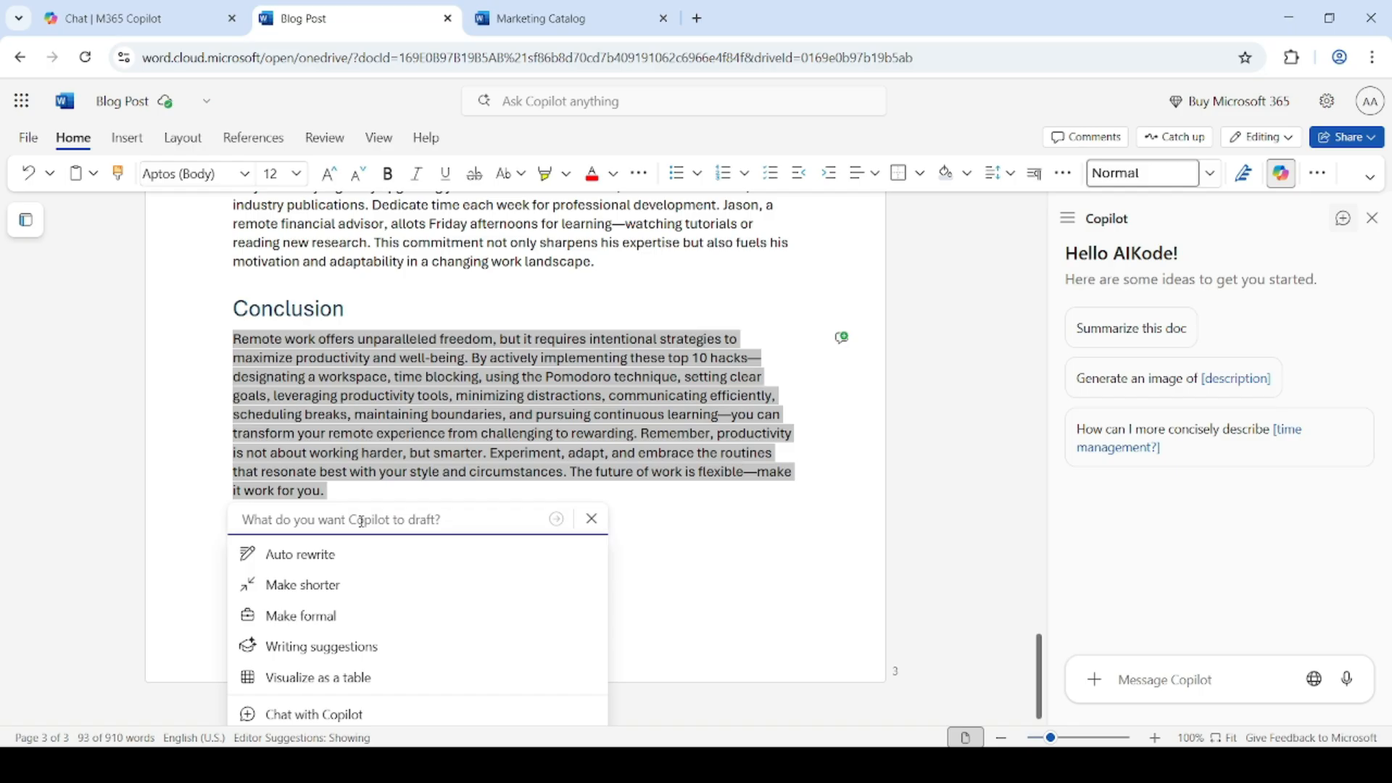
{"action": "type", "text": "Regene"}
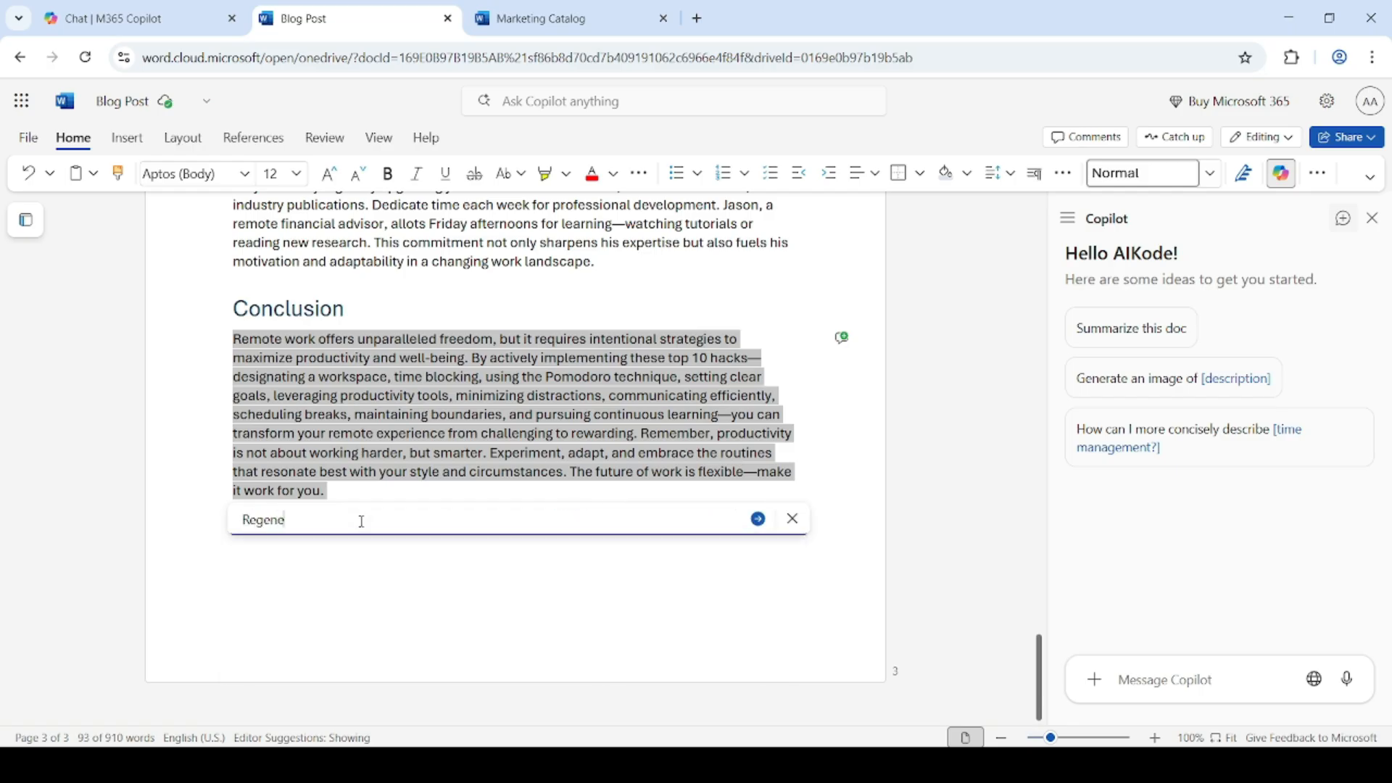
{"action": "type", "text": "rate"}
{"action": "type", "text": " the"}
{"action": "type", "text": " consi"}
{"action": "type", "text": "lu"}
{"action": "key", "text": "BackSpace"}
{"action": "key", "text": "BackSpace"}
{"action": "key", "text": "BackSpace"}
{"action": "type", "text": "clusion in a friendly t"}
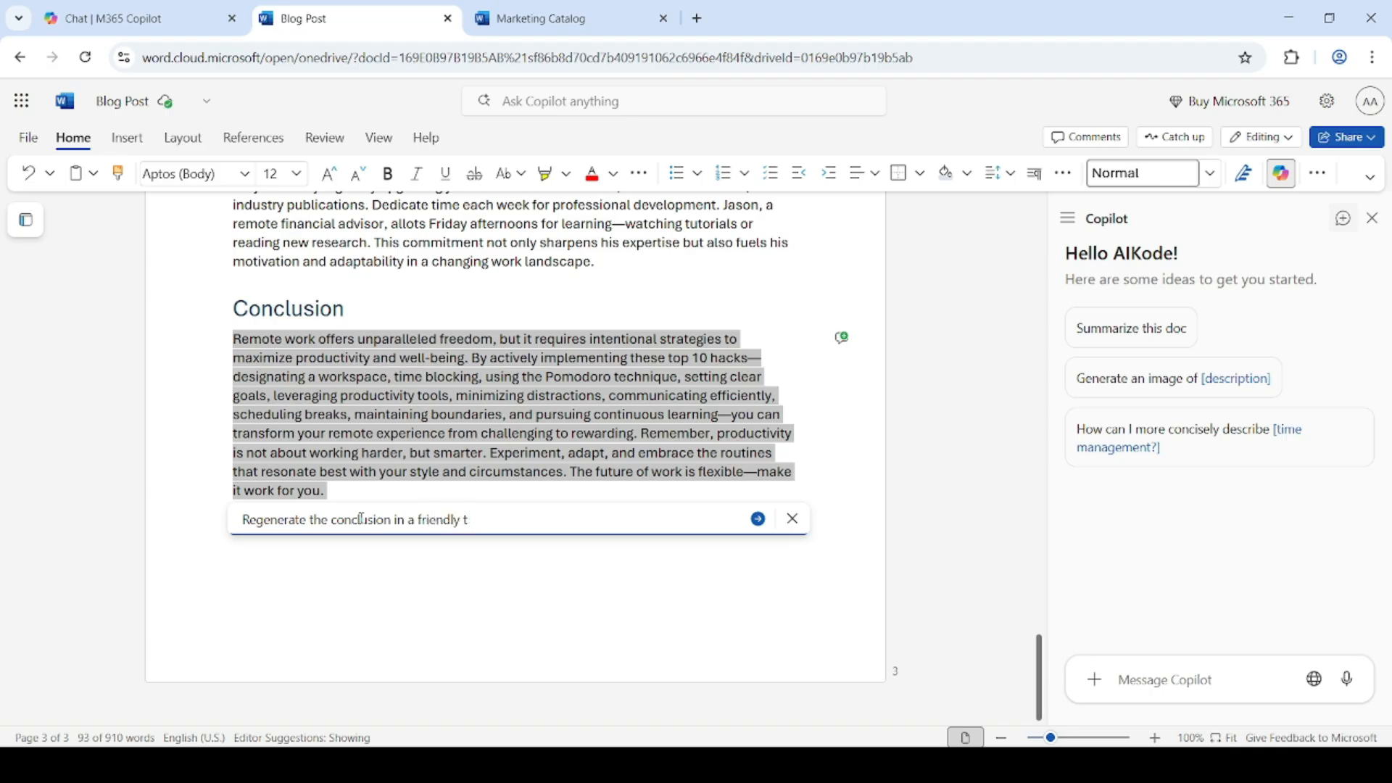
{"action": "type", "text": "one"}
{"action": "left_click", "coordinate": [758, 519]}
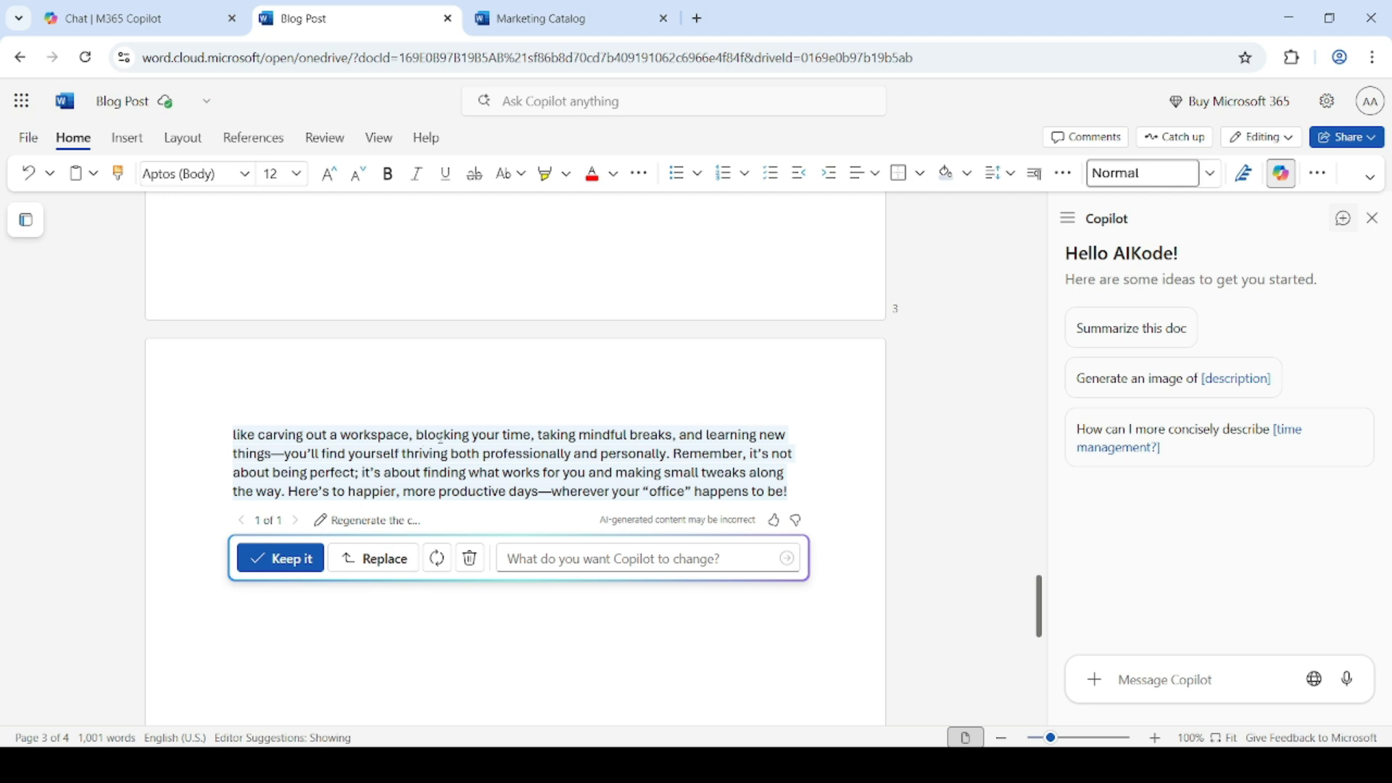
Generate a second version of the conclusion, compare it with the original text, and keep the first draft
{"action": "left_click", "coordinate": [437, 559]}
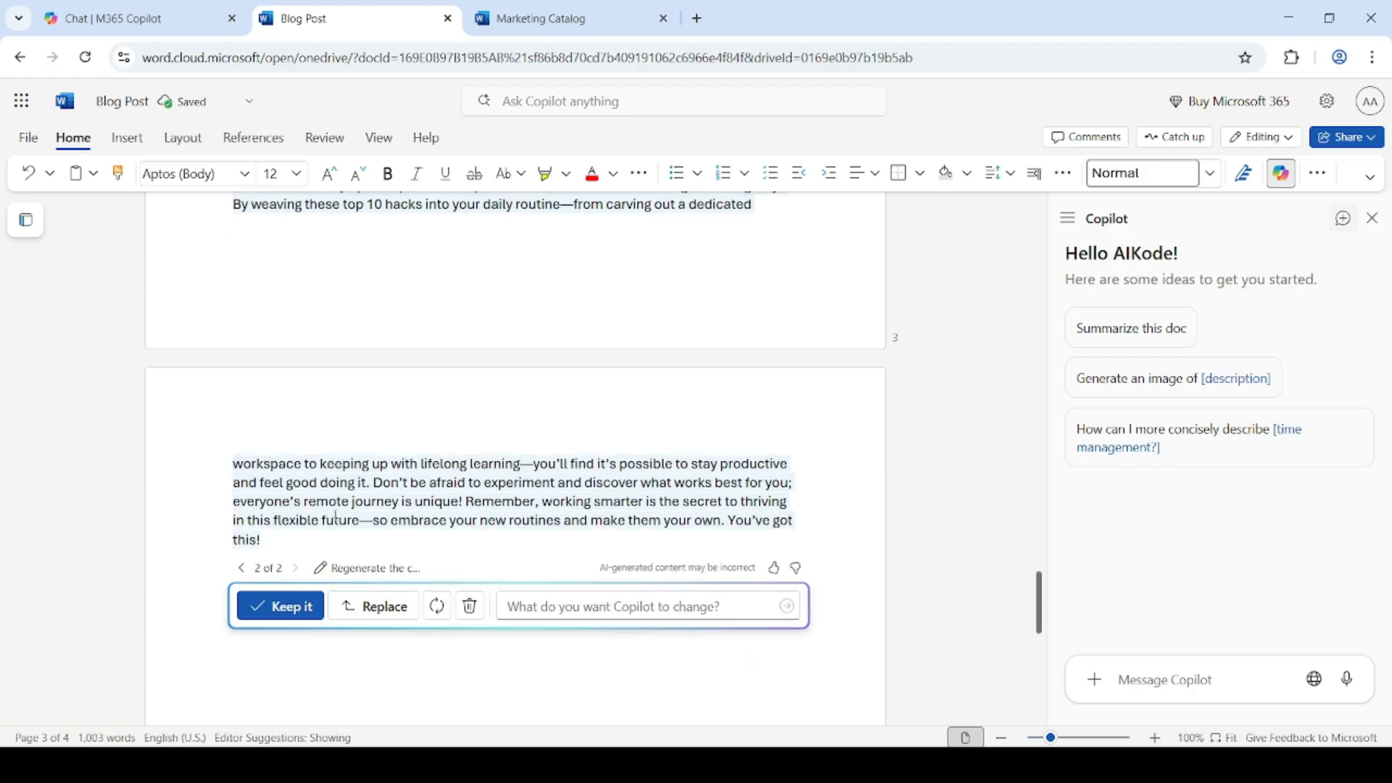
{"action": "scroll", "coordinate": [336, 517], "scroll_direction": "up", "scroll_amount": 5}
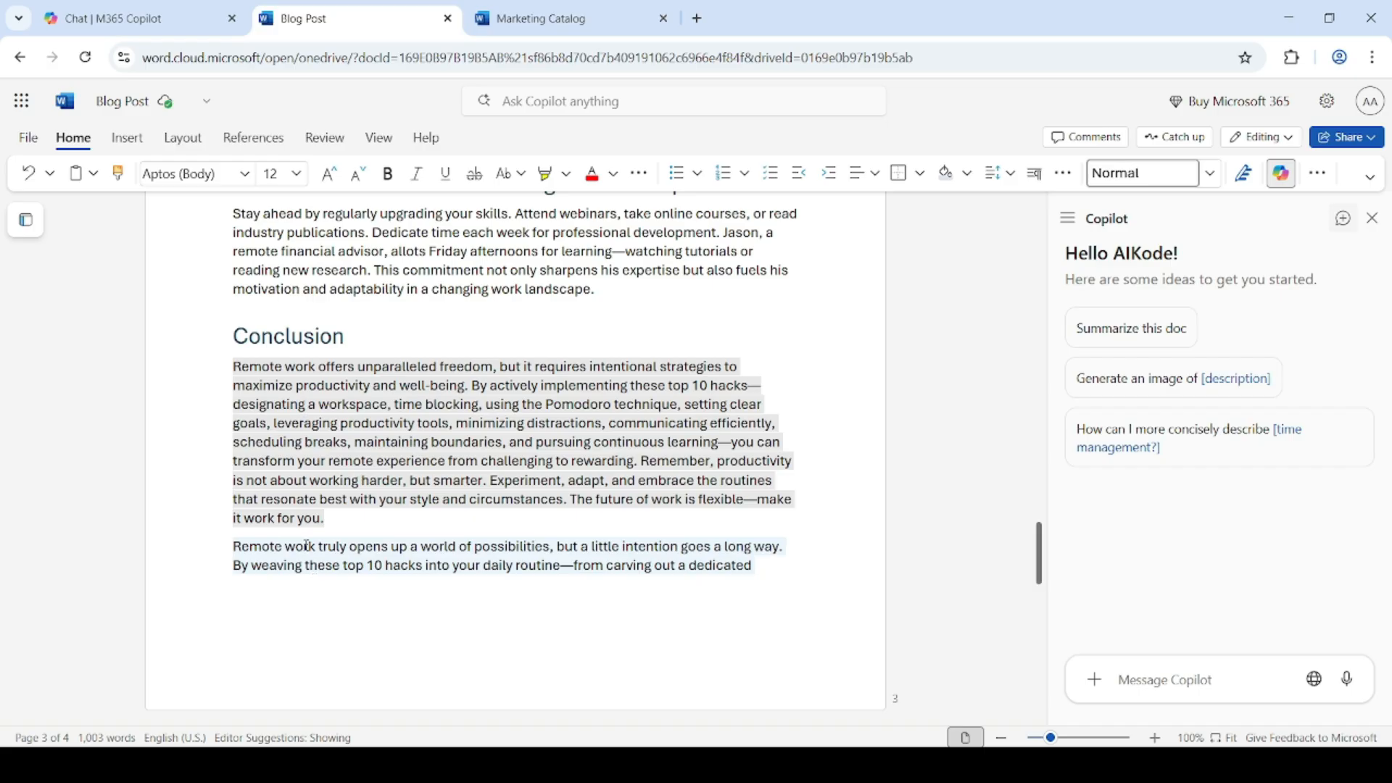
{"action": "scroll", "coordinate": [305, 545], "scroll_direction": "down", "scroll_amount": 5}
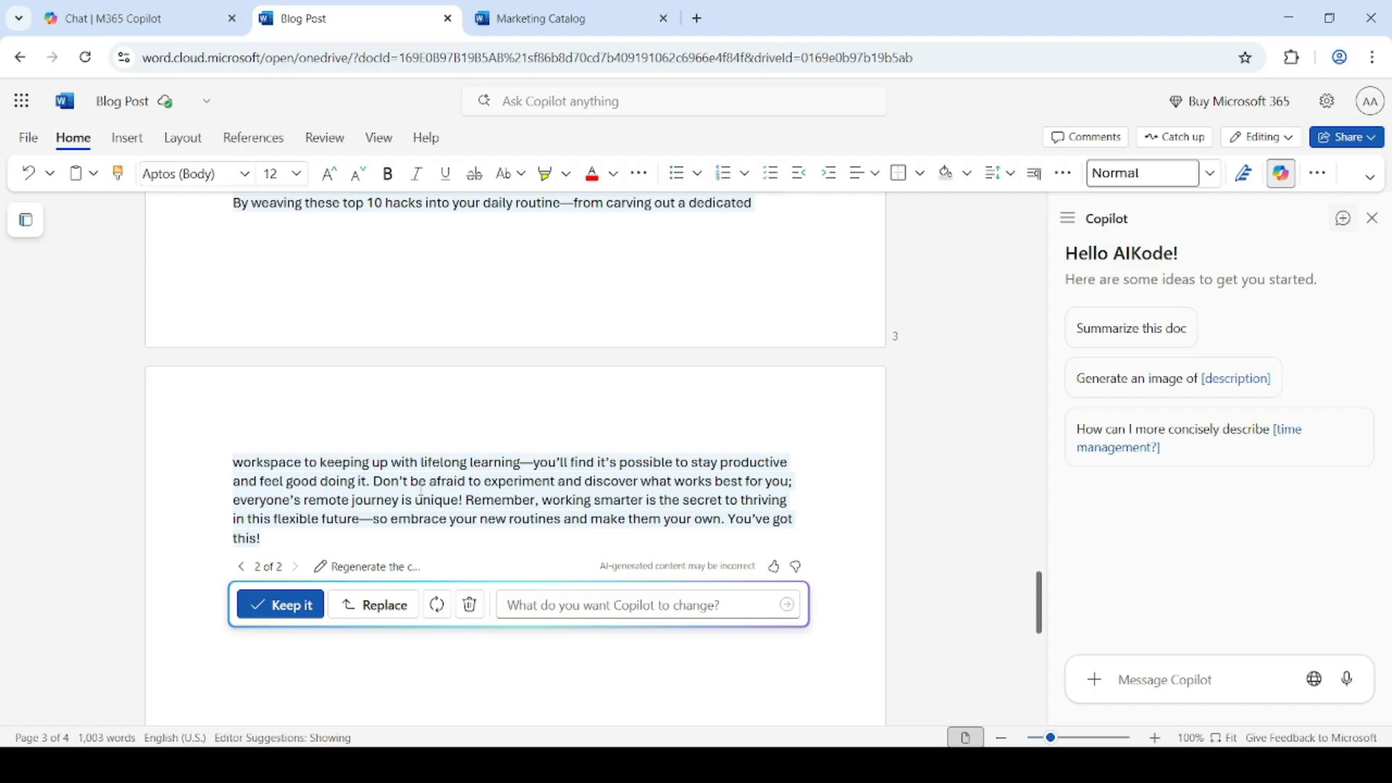
{"action": "left_click", "coordinate": [241, 566]}
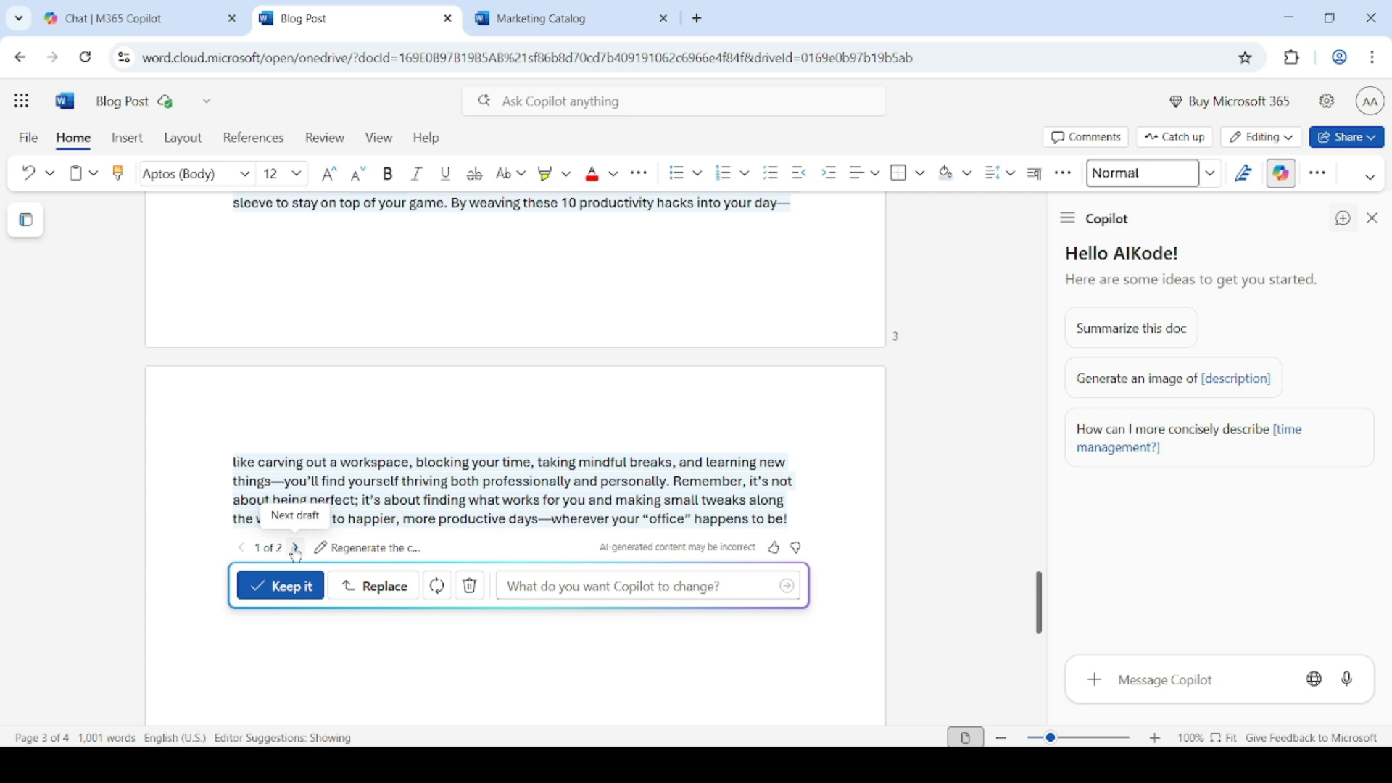
{"action": "left_click", "coordinate": [280, 586]}
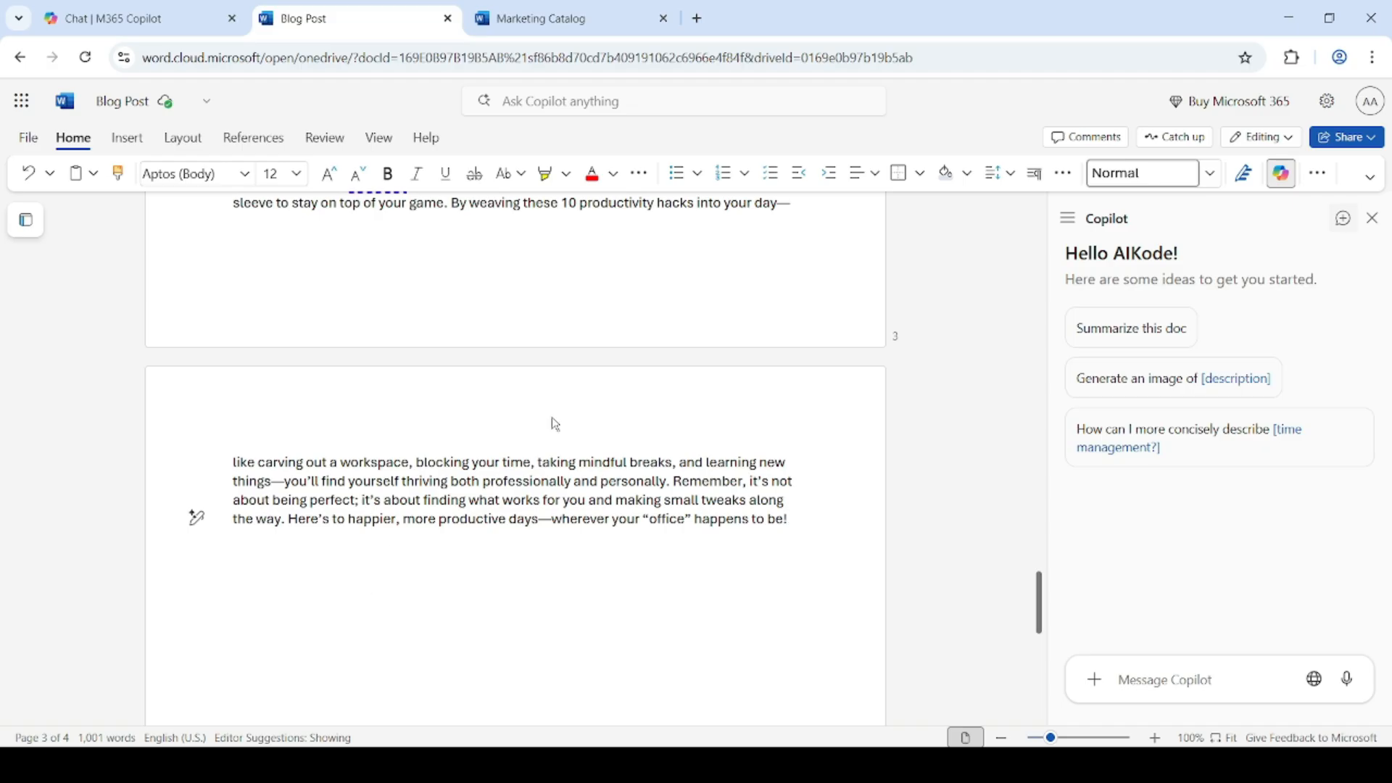
Select the whole blog post and begin a Copilot prompt for it with "Optimize this blog for SEO."
{"action": "left_click", "coordinate": [446, 481]}
{"action": "left_click", "coordinate": [447, 466]}
{"action": "key", "text": "ctrl+a"}
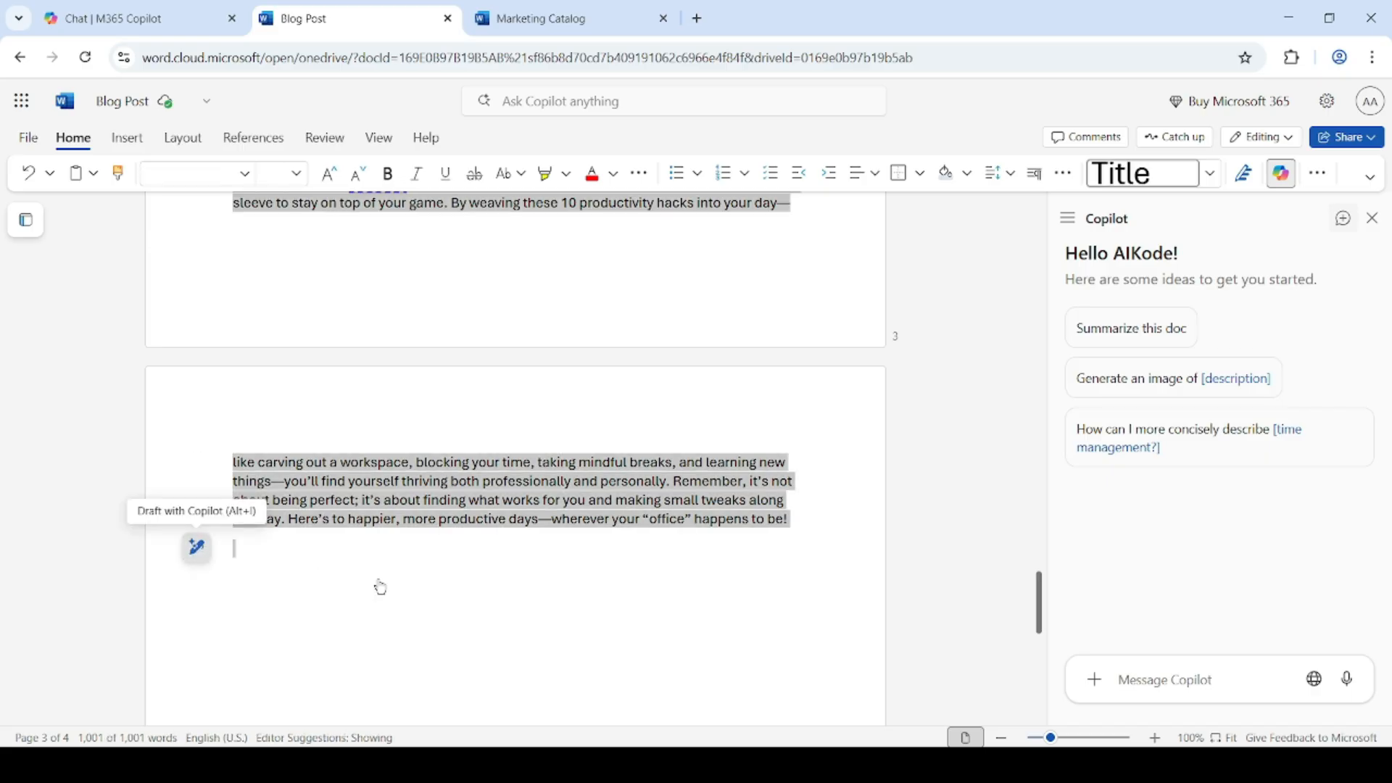
{"action": "key", "text": "alt+i"}
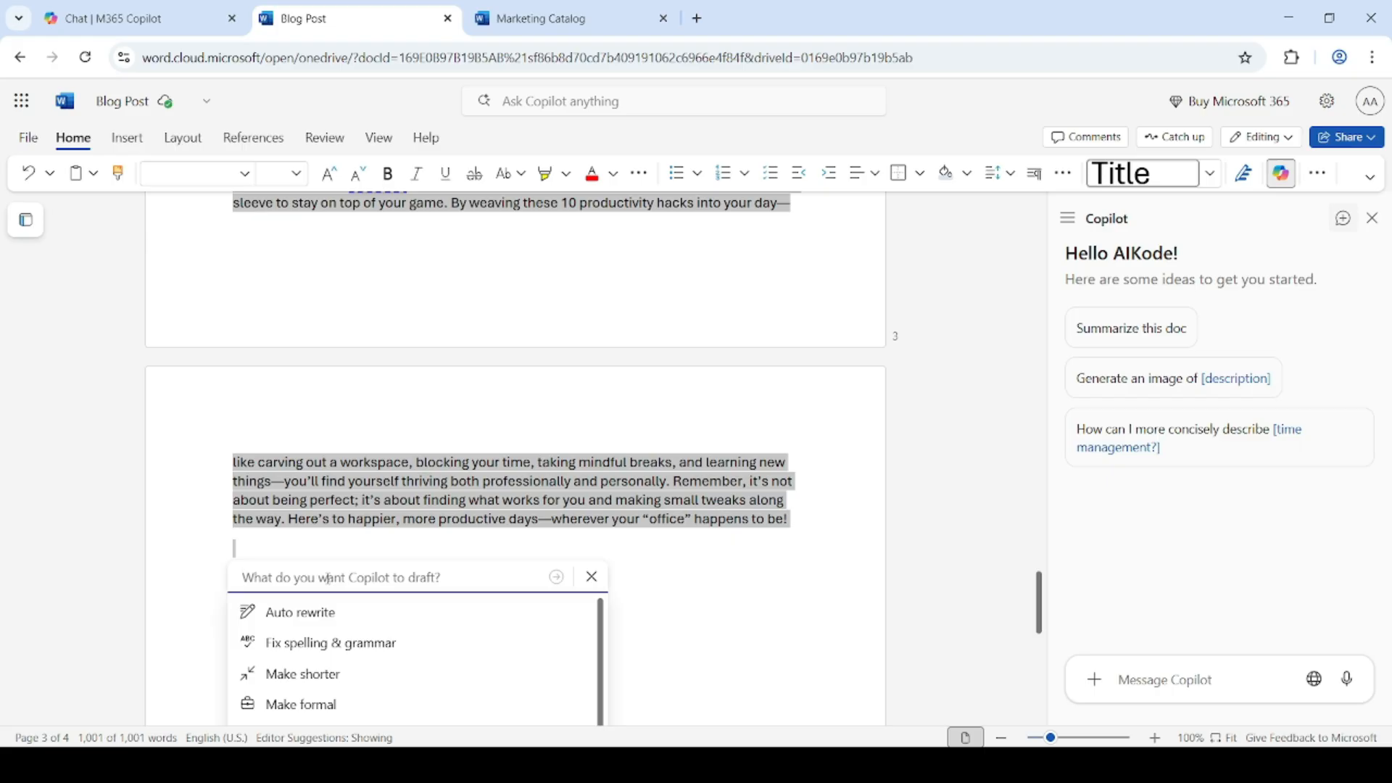
{"action": "type", "text": "Optimi"}
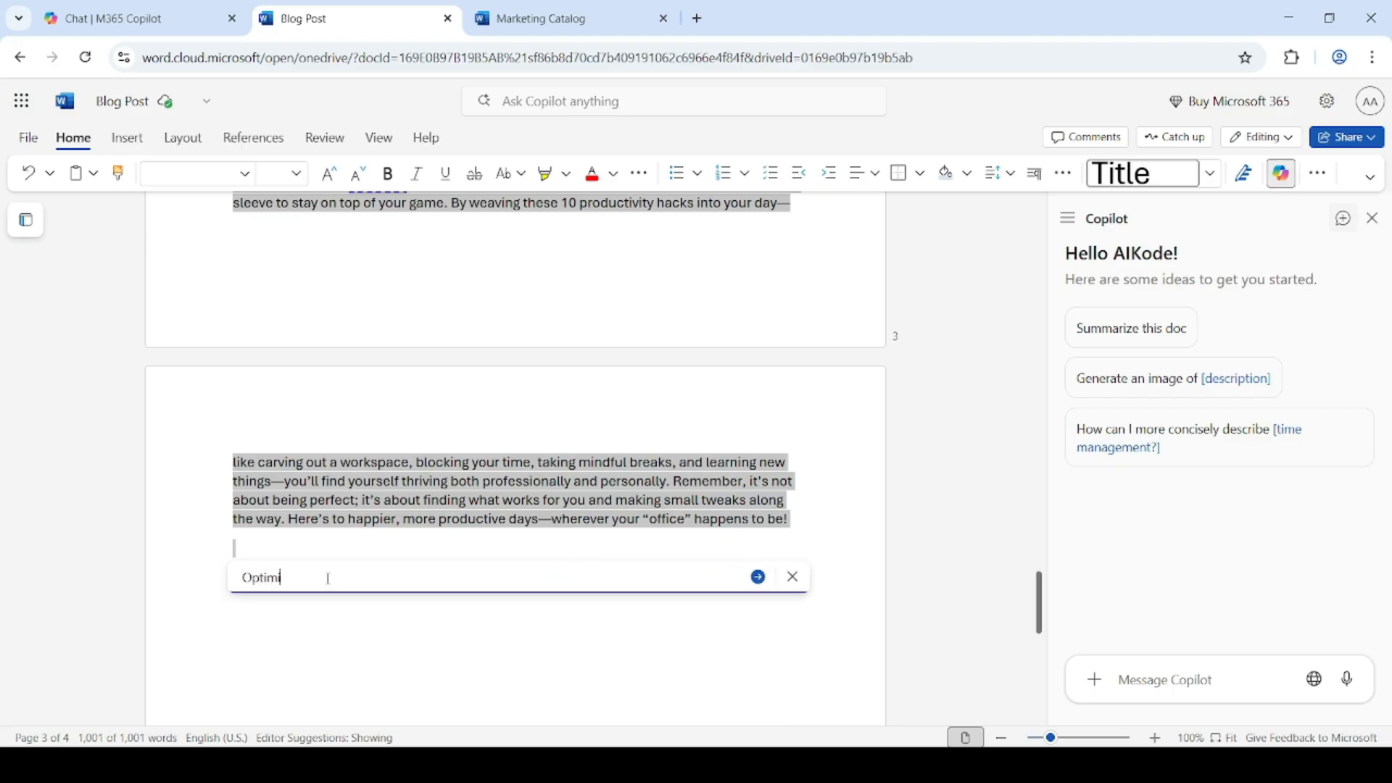
{"action": "type", "text": "ze this blog for SEO. Ad"}
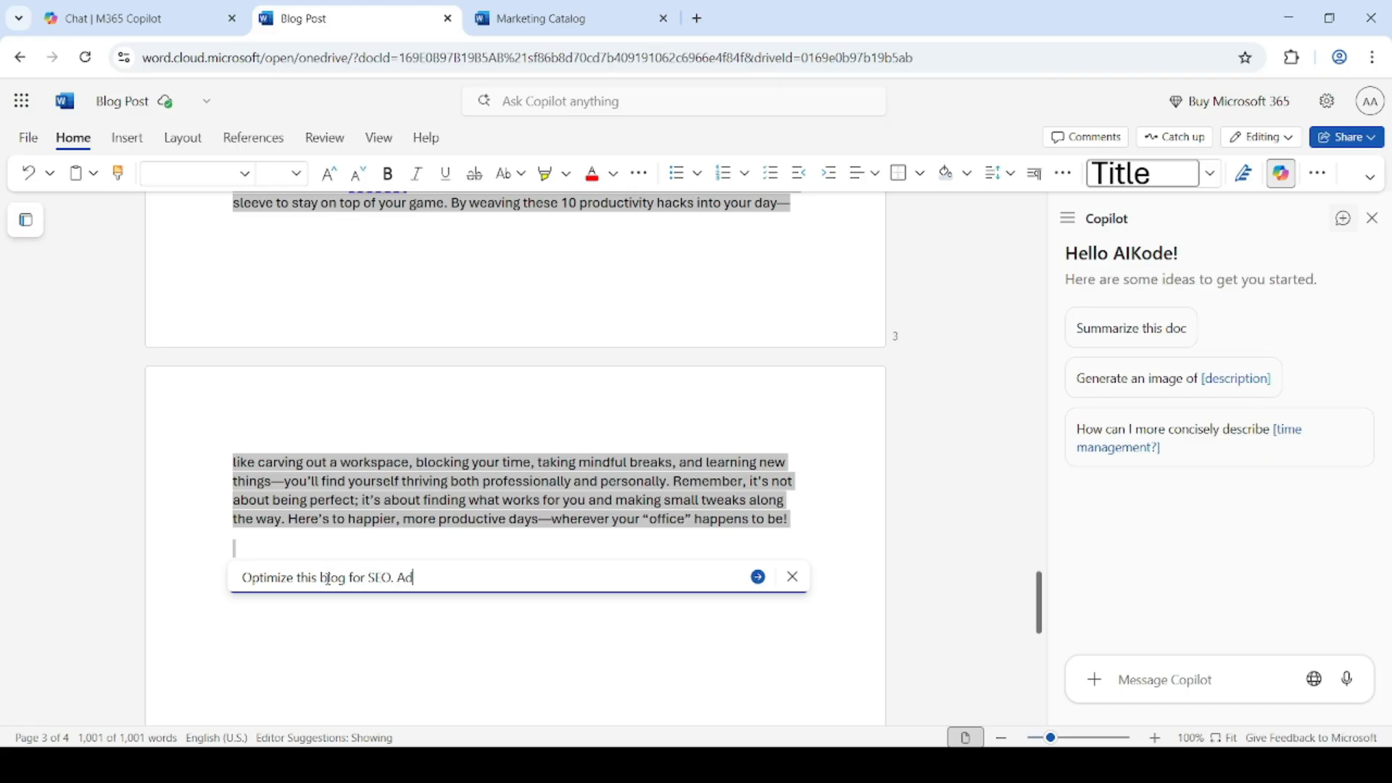
Complete the prompt with "Add keywords like Remote productivity, work from home and time management" and generate the draft
{"action": "type", "text": "d keywords like Remote "}
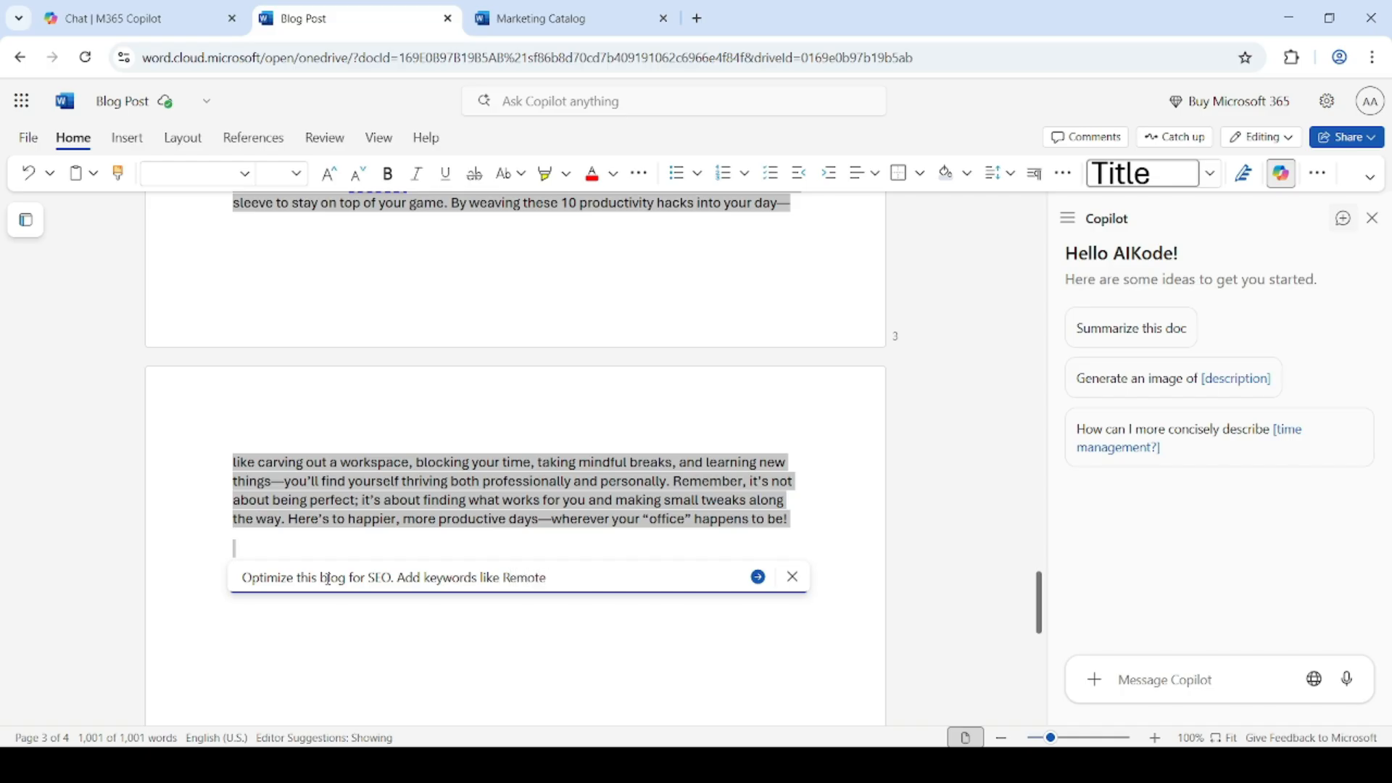
{"action": "type", "text": "productivity, work from home"}
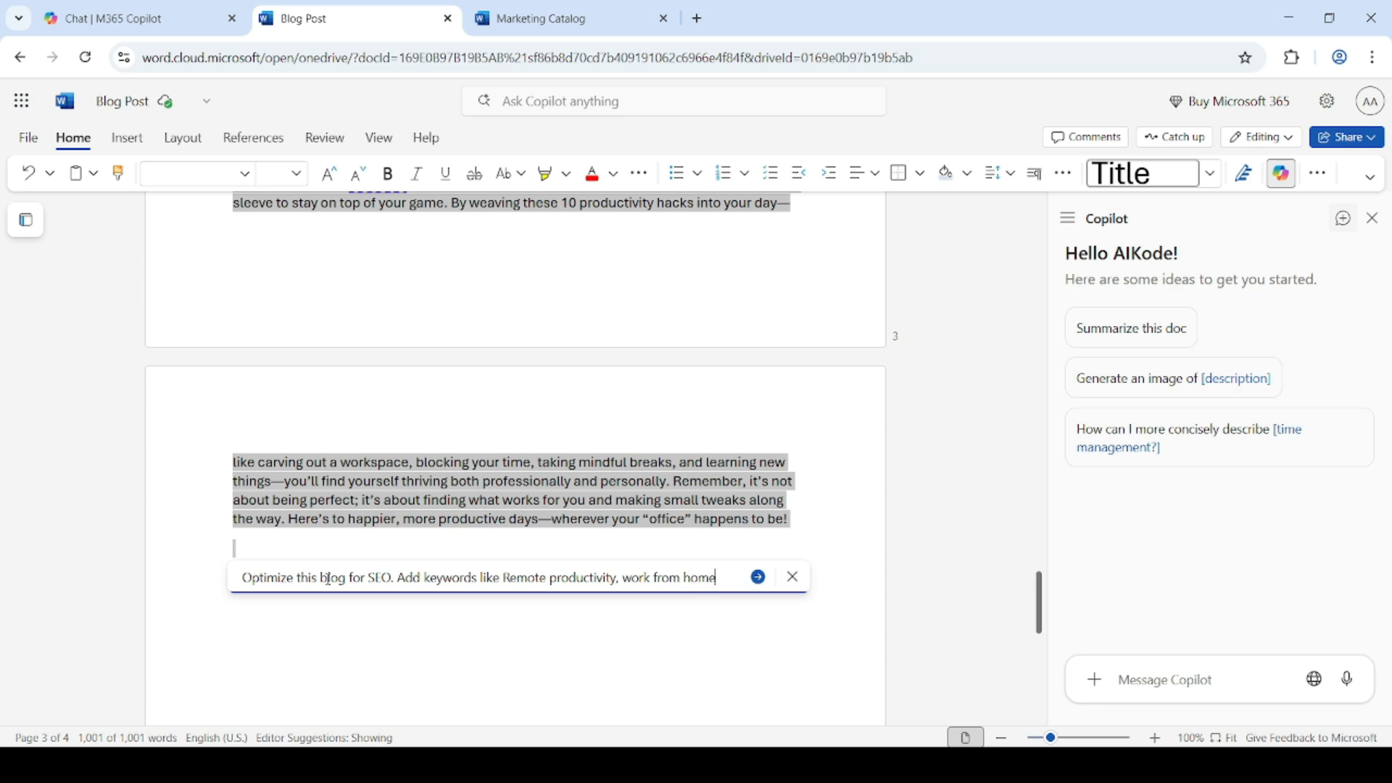
{"action": "type", "text": ","}
{"action": "key", "text": "BackSpace"}
{"action": "type", "text": "and t"}
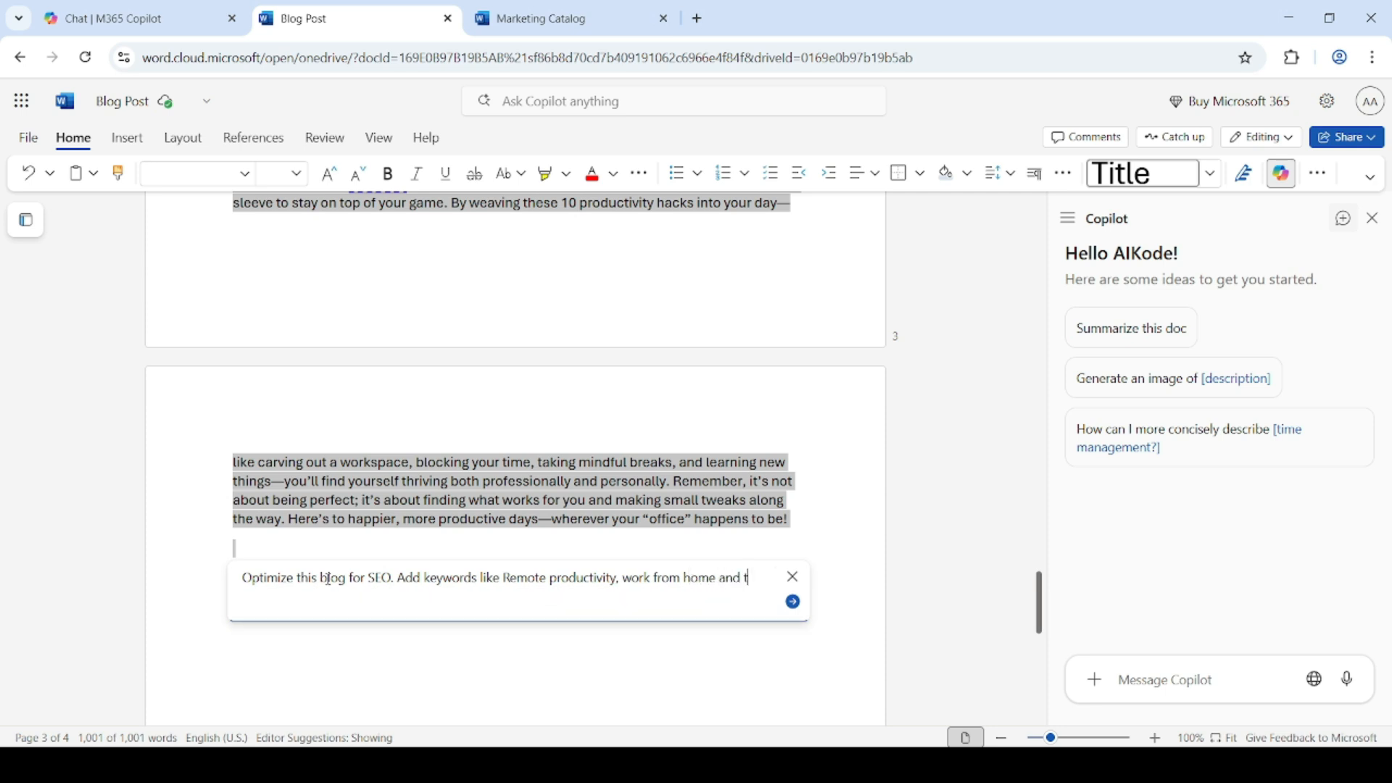
{"action": "type", "text": "ime management"}
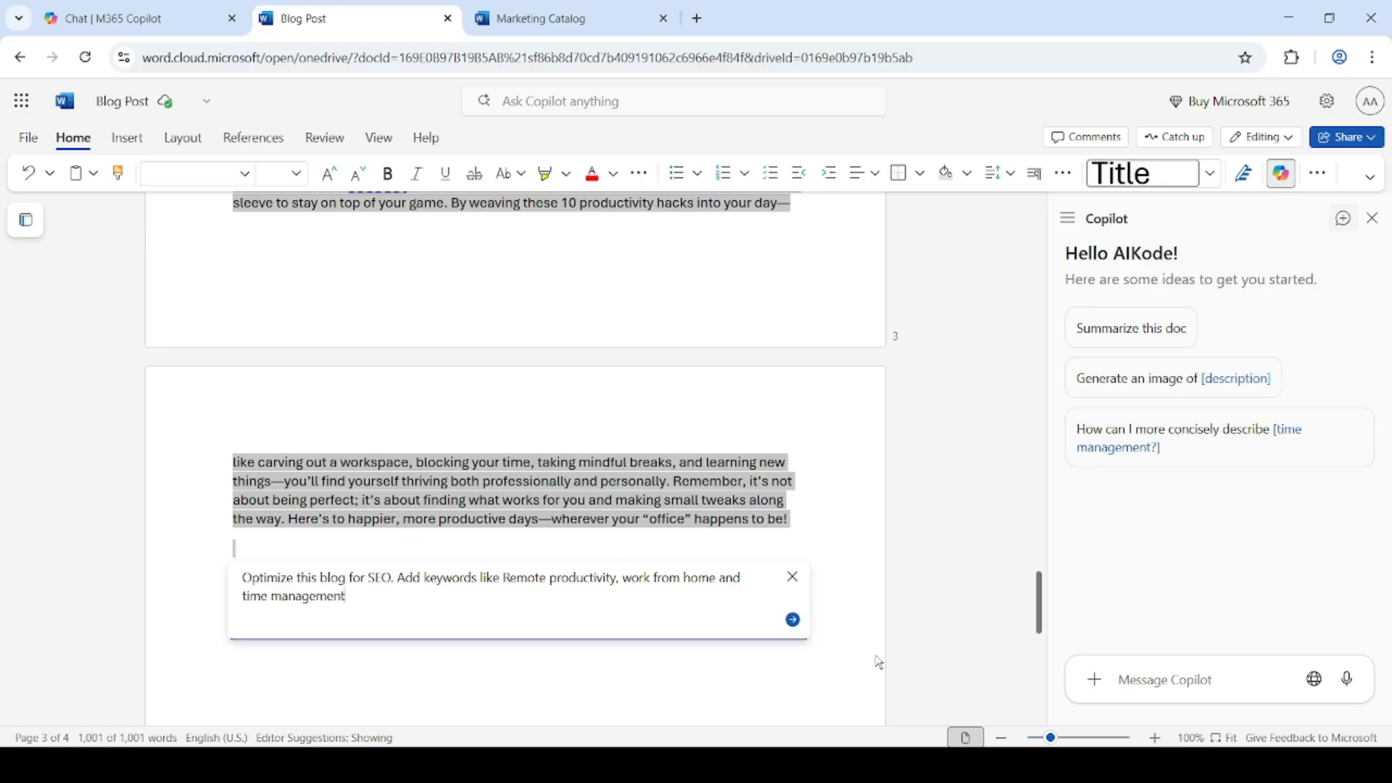
{"action": "left_click", "coordinate": [793, 620]}
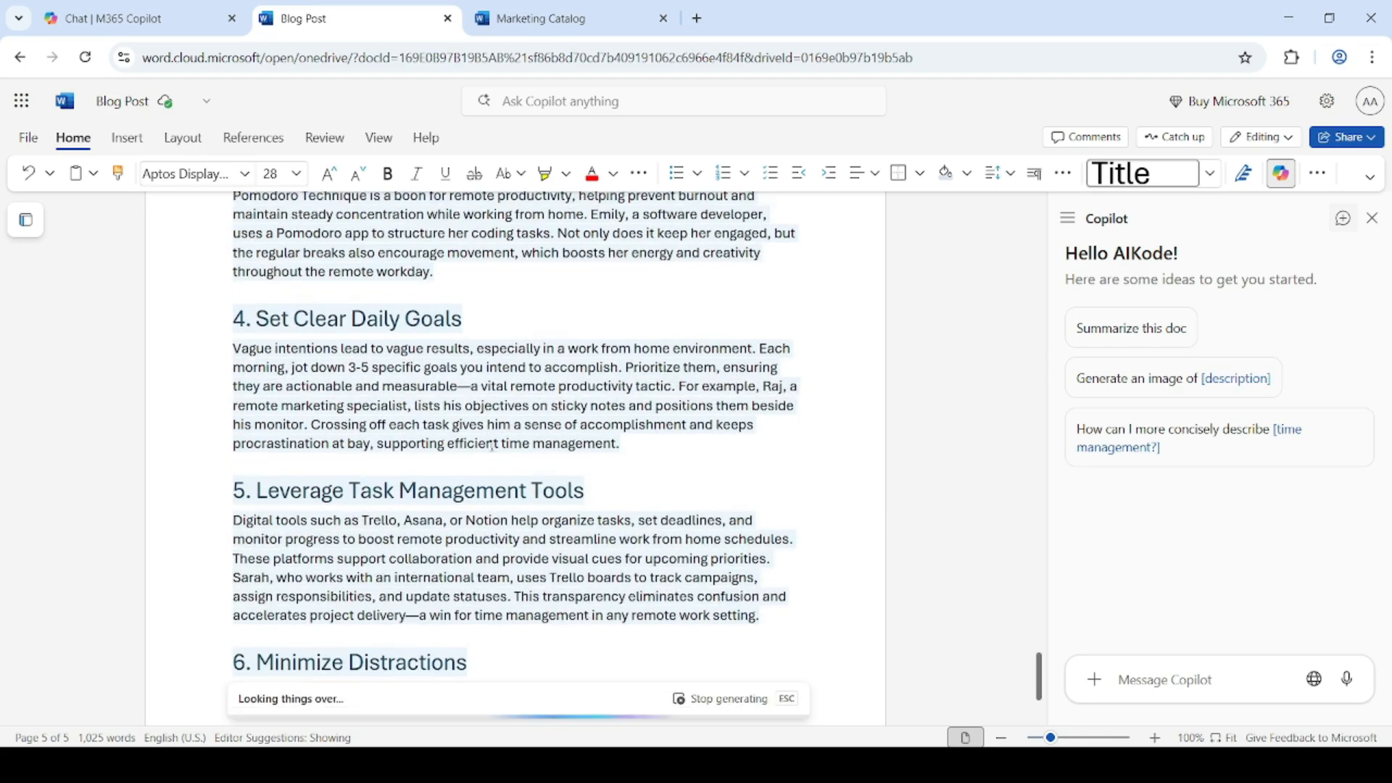
Look over the SEO-optimized draft from its new title through the numbered sections to the conclusion
{"action": "scroll", "coordinate": [491, 445], "scroll_direction": "up", "scroll_amount": 6}
{"action": "scroll", "coordinate": [492, 445], "scroll_direction": "up", "scroll_amount": 5}
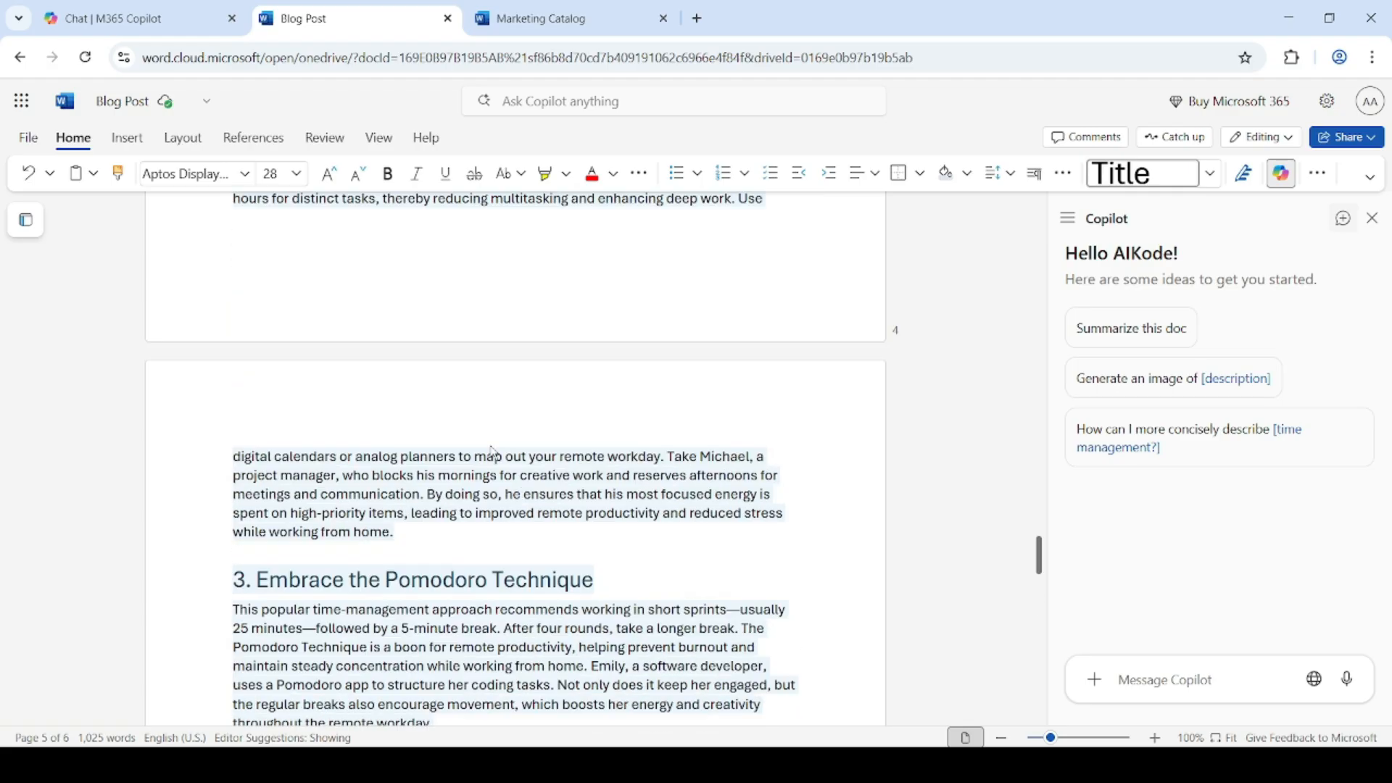
{"action": "scroll", "coordinate": [493, 452], "scroll_direction": "up", "scroll_amount": 8}
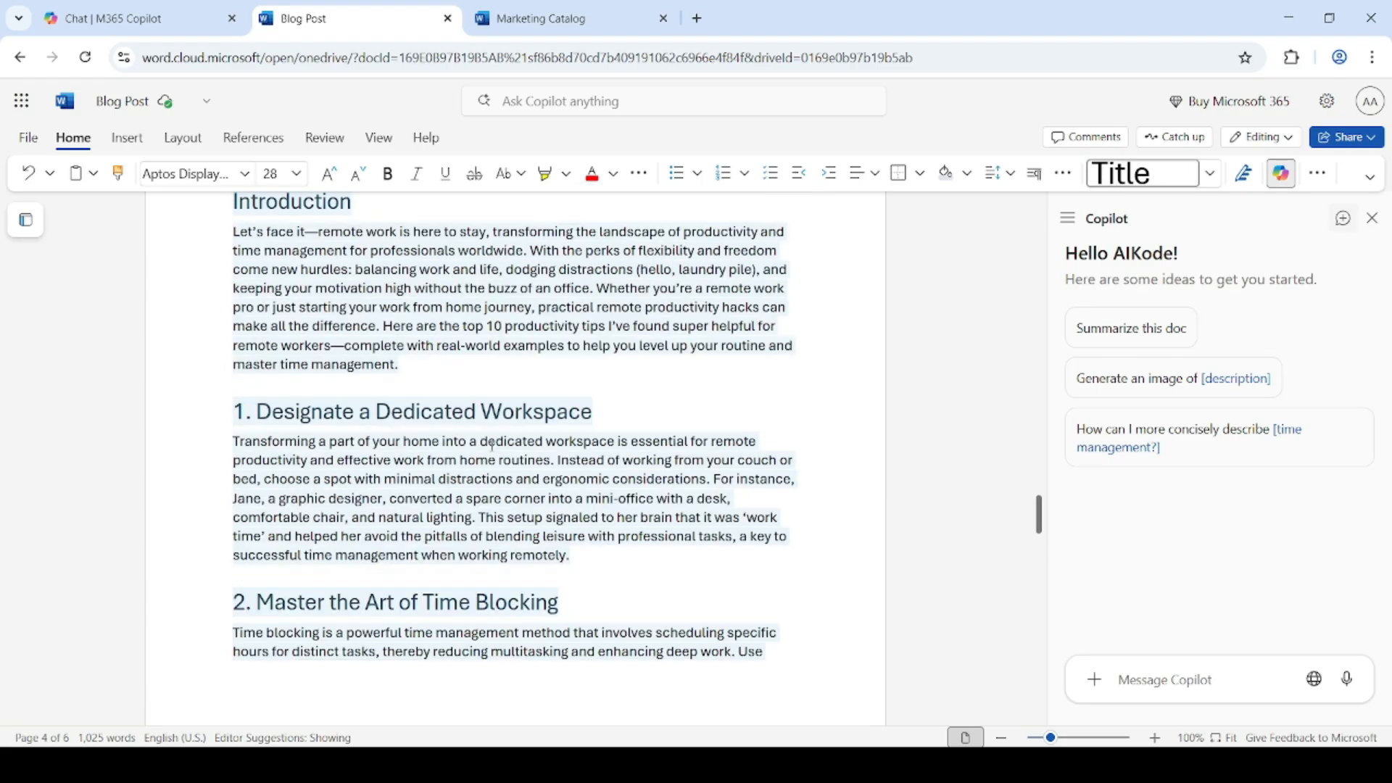
{"action": "scroll", "coordinate": [492, 445], "scroll_direction": "up", "scroll_amount": 2}
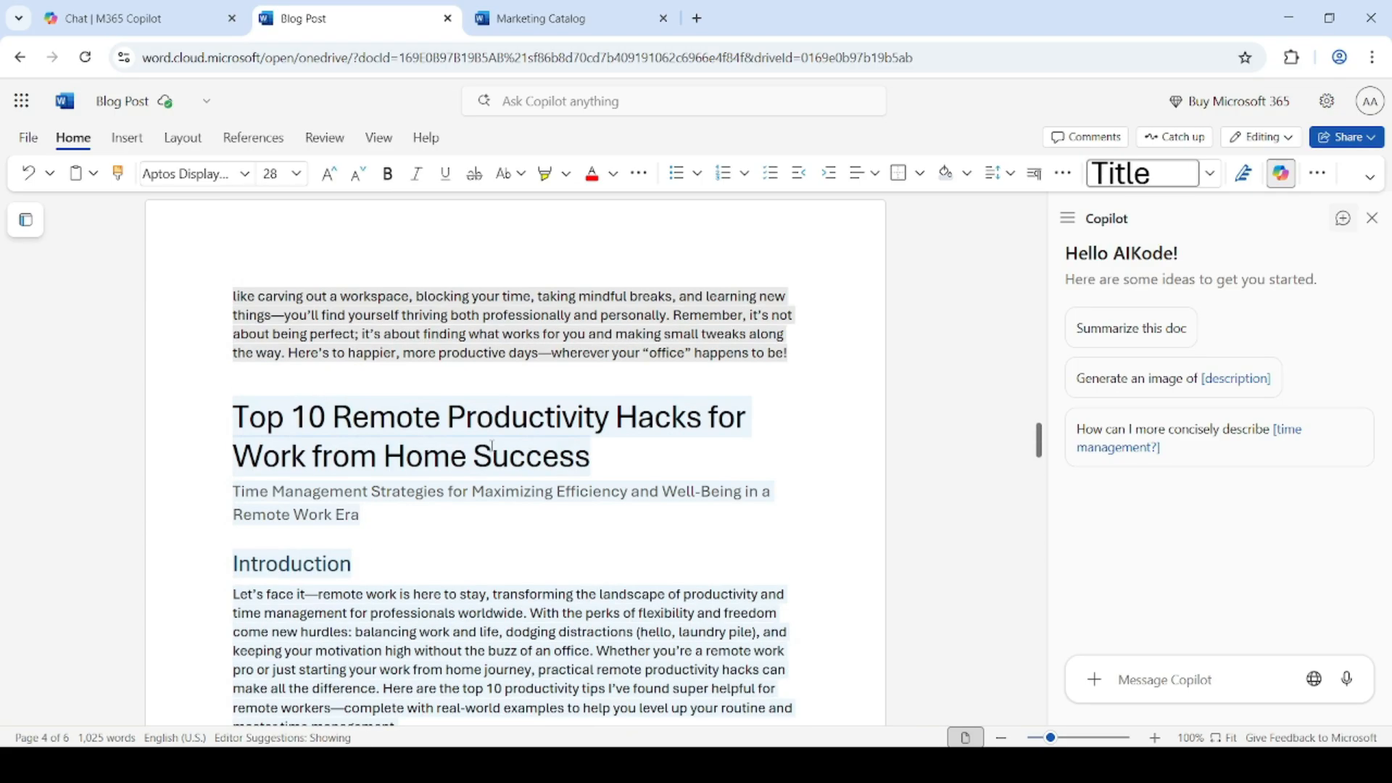
{"action": "scroll", "coordinate": [492, 445], "scroll_direction": "down", "scroll_amount": 9}
{"action": "scroll", "coordinate": [492, 445], "scroll_direction": "down", "scroll_amount": 10}
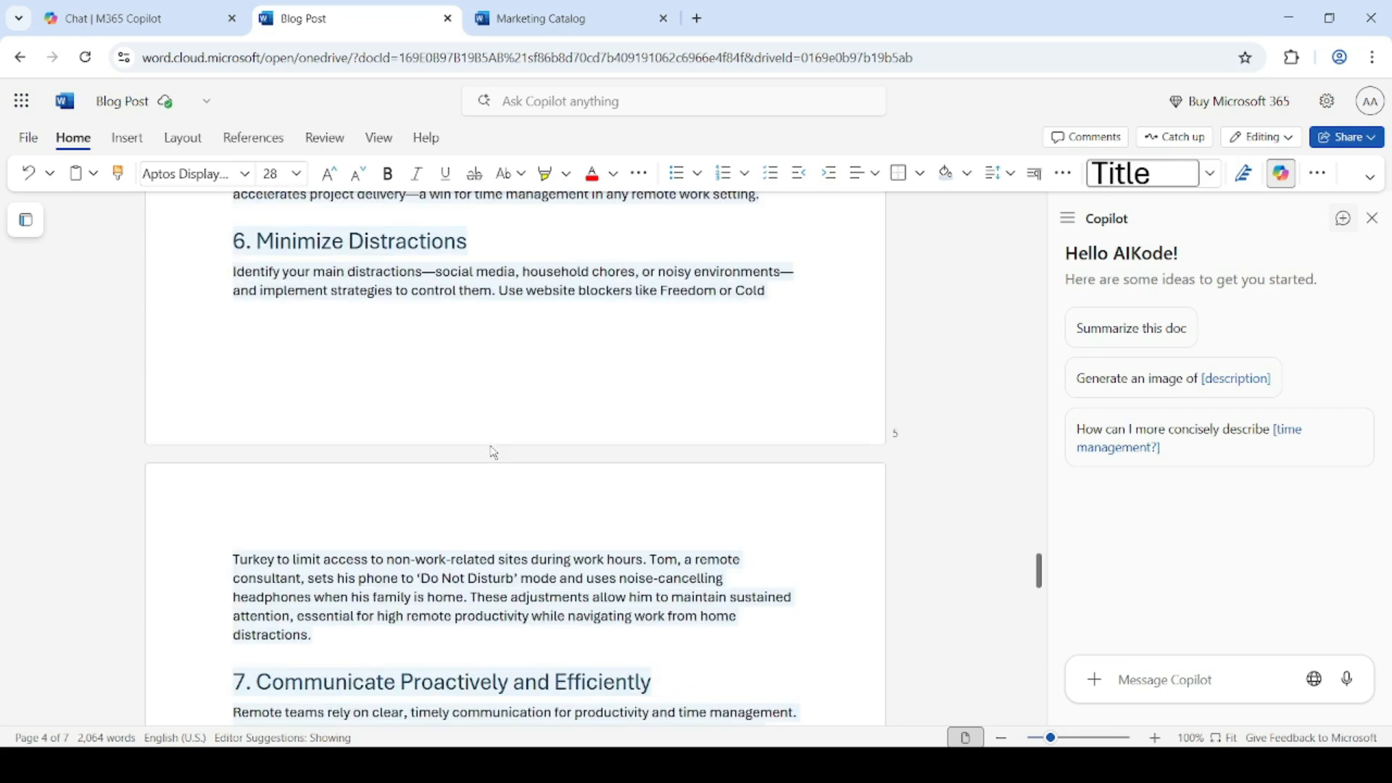
{"action": "scroll", "coordinate": [493, 449], "scroll_direction": "down", "scroll_amount": 8}
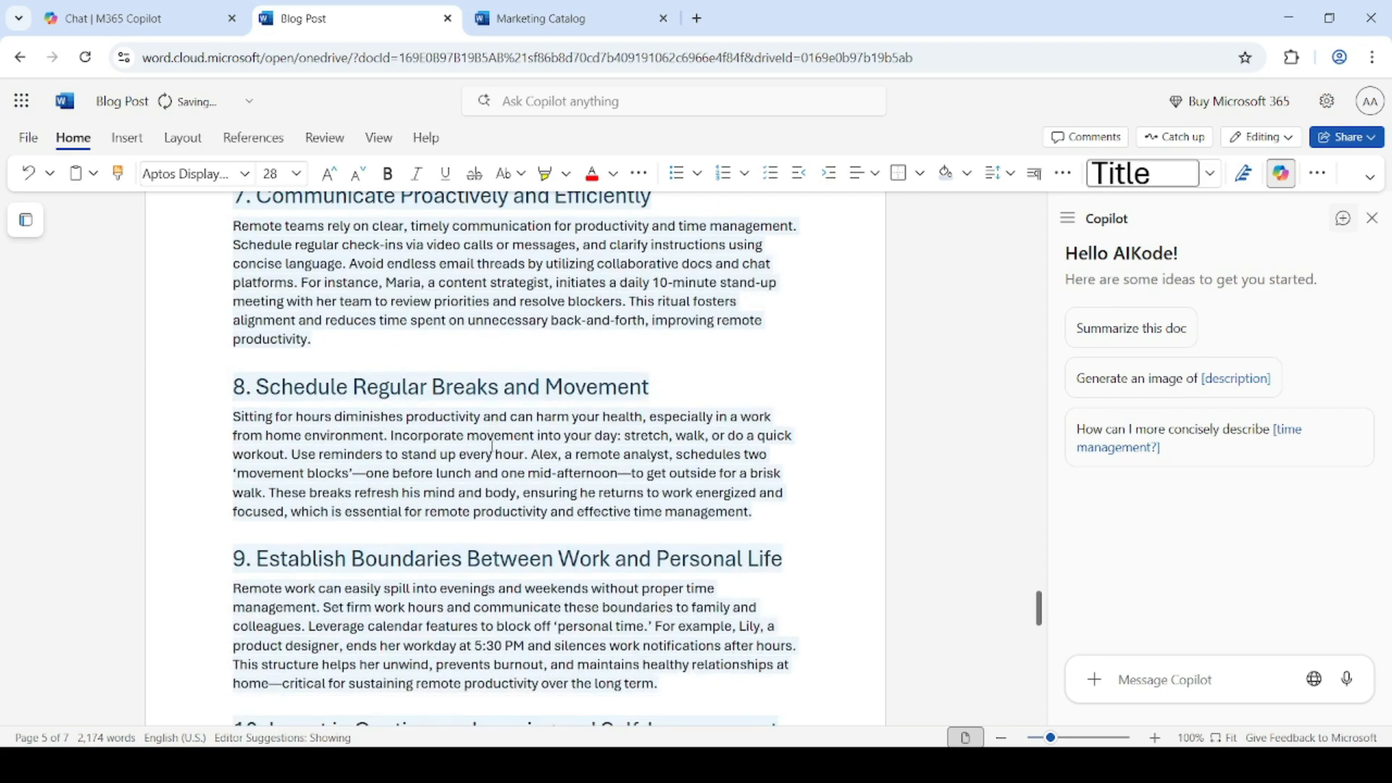
{"action": "scroll", "coordinate": [492, 445], "scroll_direction": "down", "scroll_amount": 15}
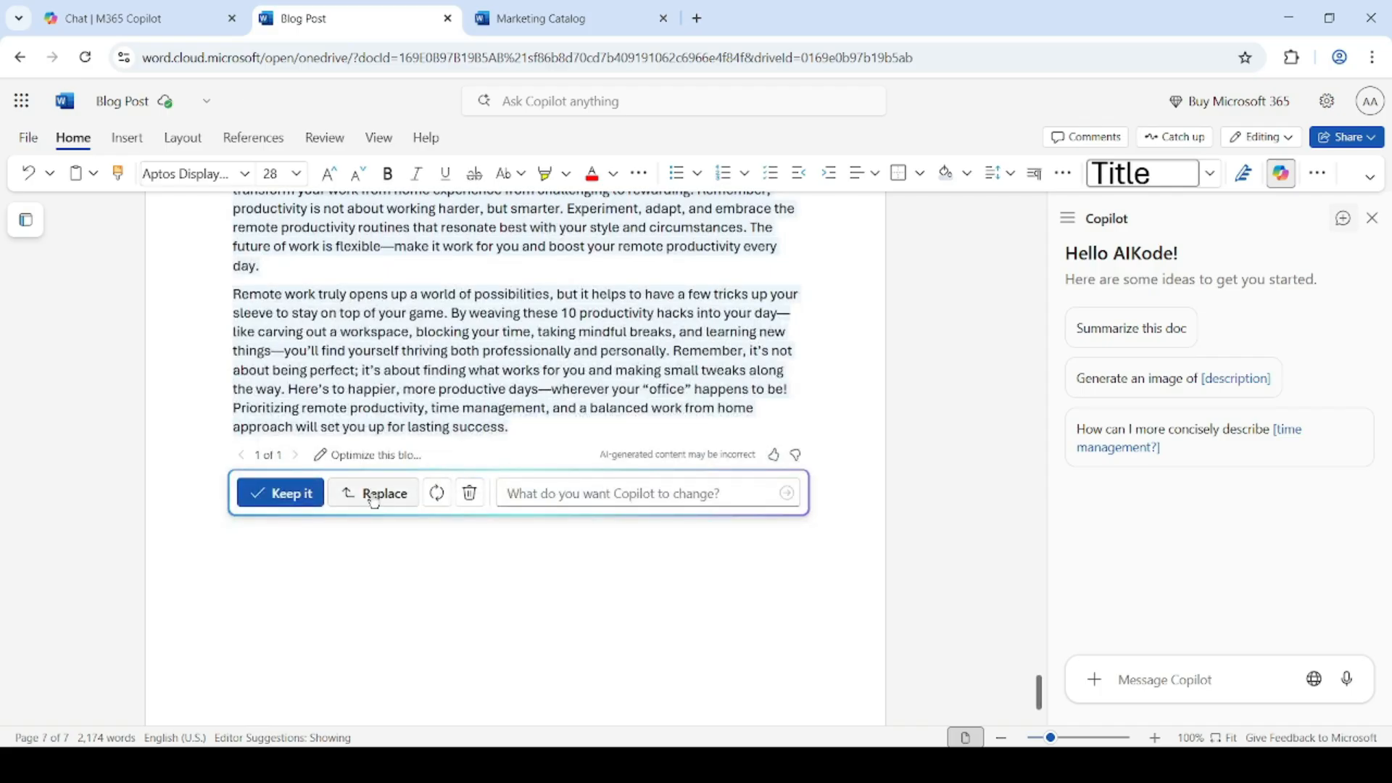
Keep the SEO-optimized draft of the blog post alongside the original text
{"action": "left_click", "coordinate": [274, 498]}
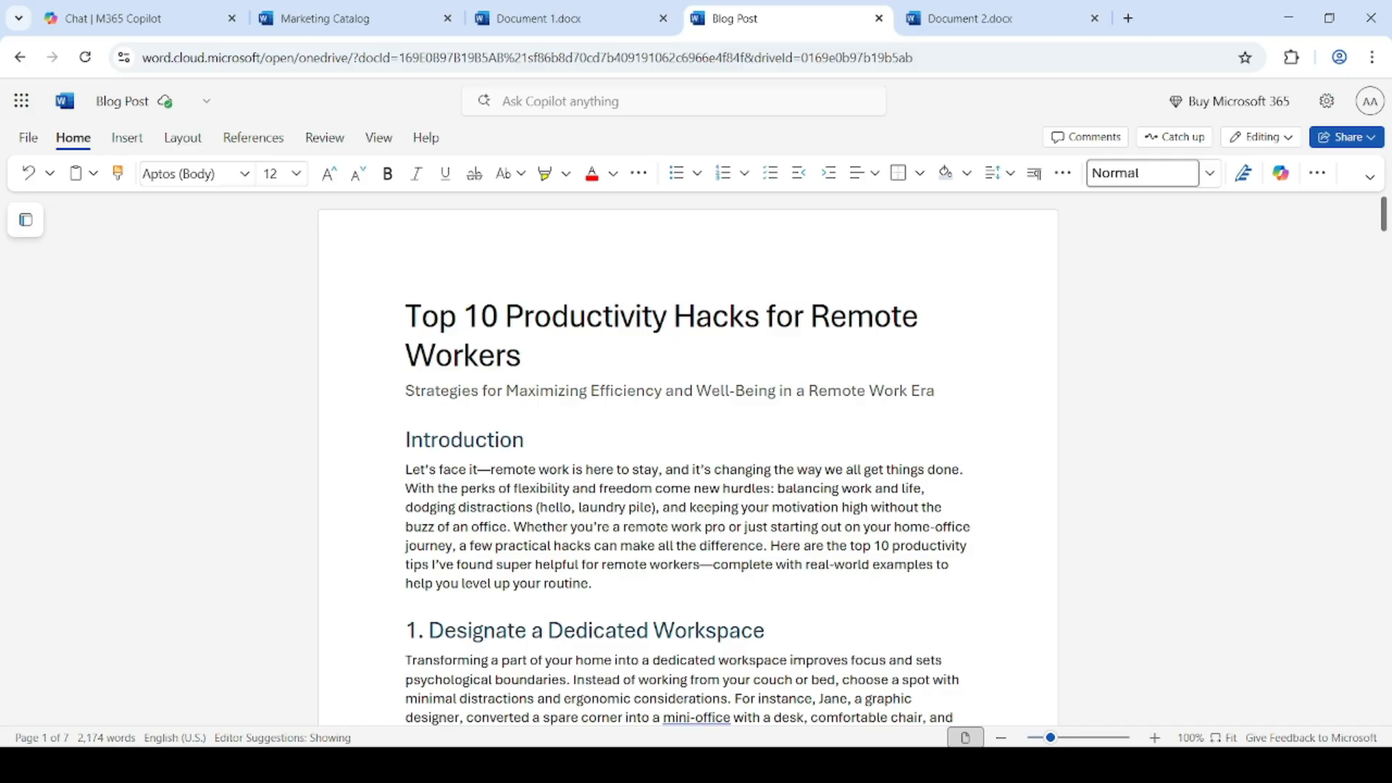
Generate a Copilot draft after the blog's last paragraph with the prompt "Summarize this blog into a 150-word linkedin post"
{"action": "scroll", "coordinate": [688, 464], "scroll_direction": "down", "scroll_amount": 20}
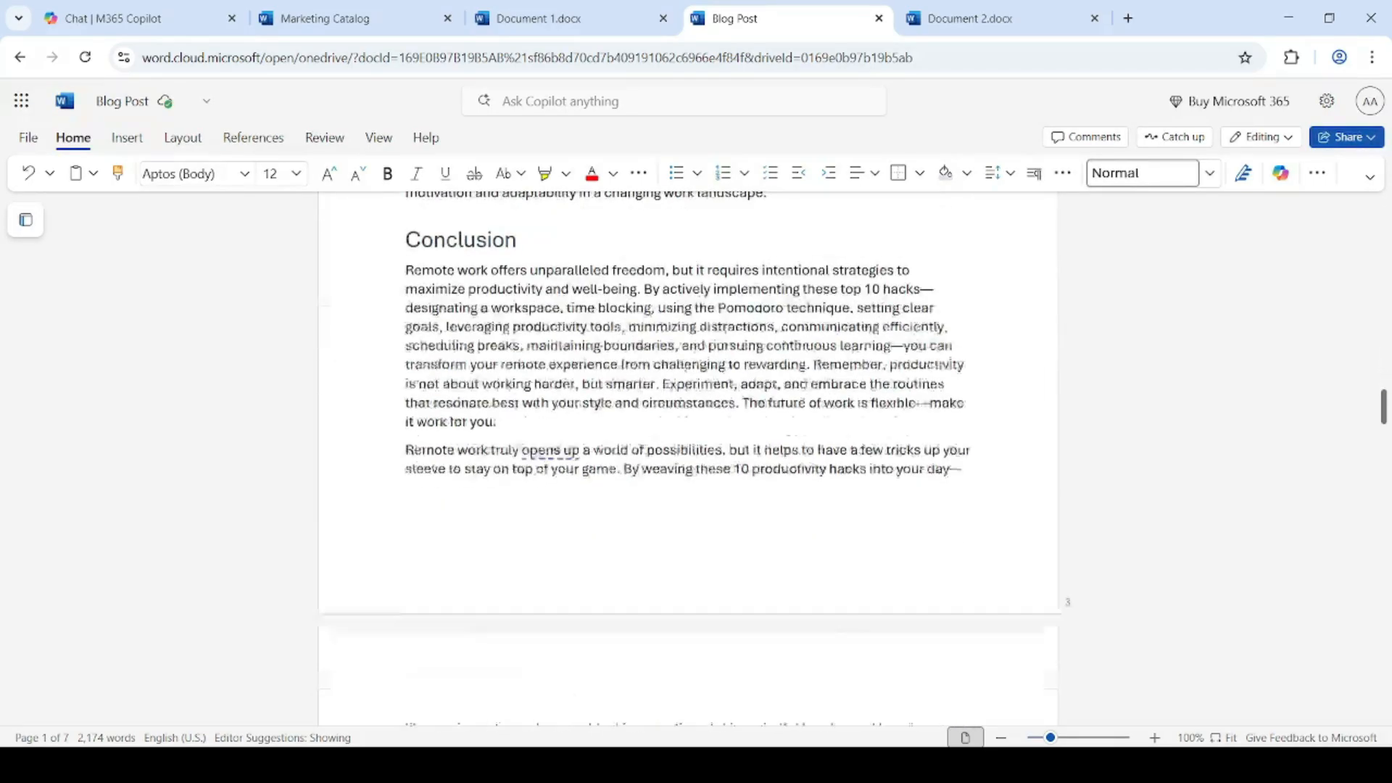
{"action": "scroll", "coordinate": [807, 392], "scroll_direction": "down", "scroll_amount": 15}
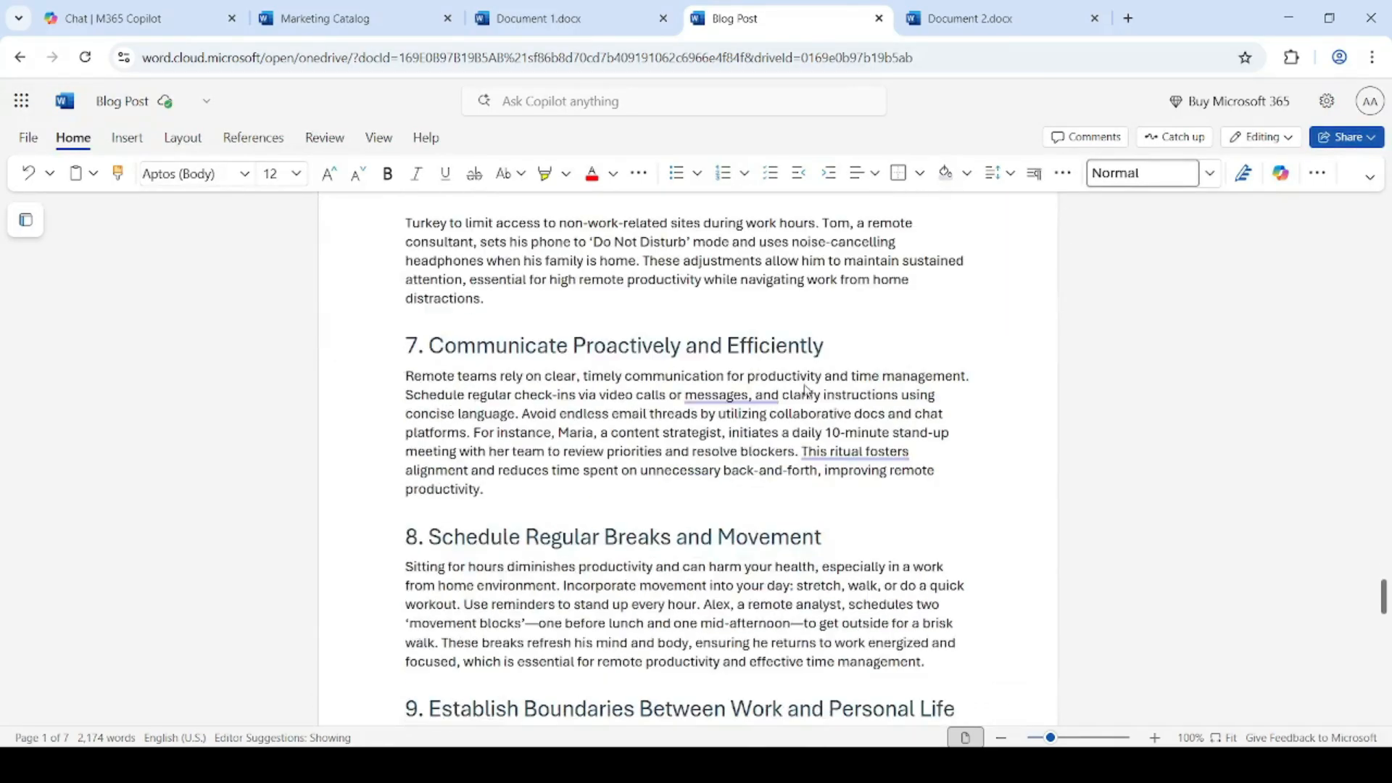
{"action": "scroll", "coordinate": [804, 389], "scroll_direction": "down", "scroll_amount": 20}
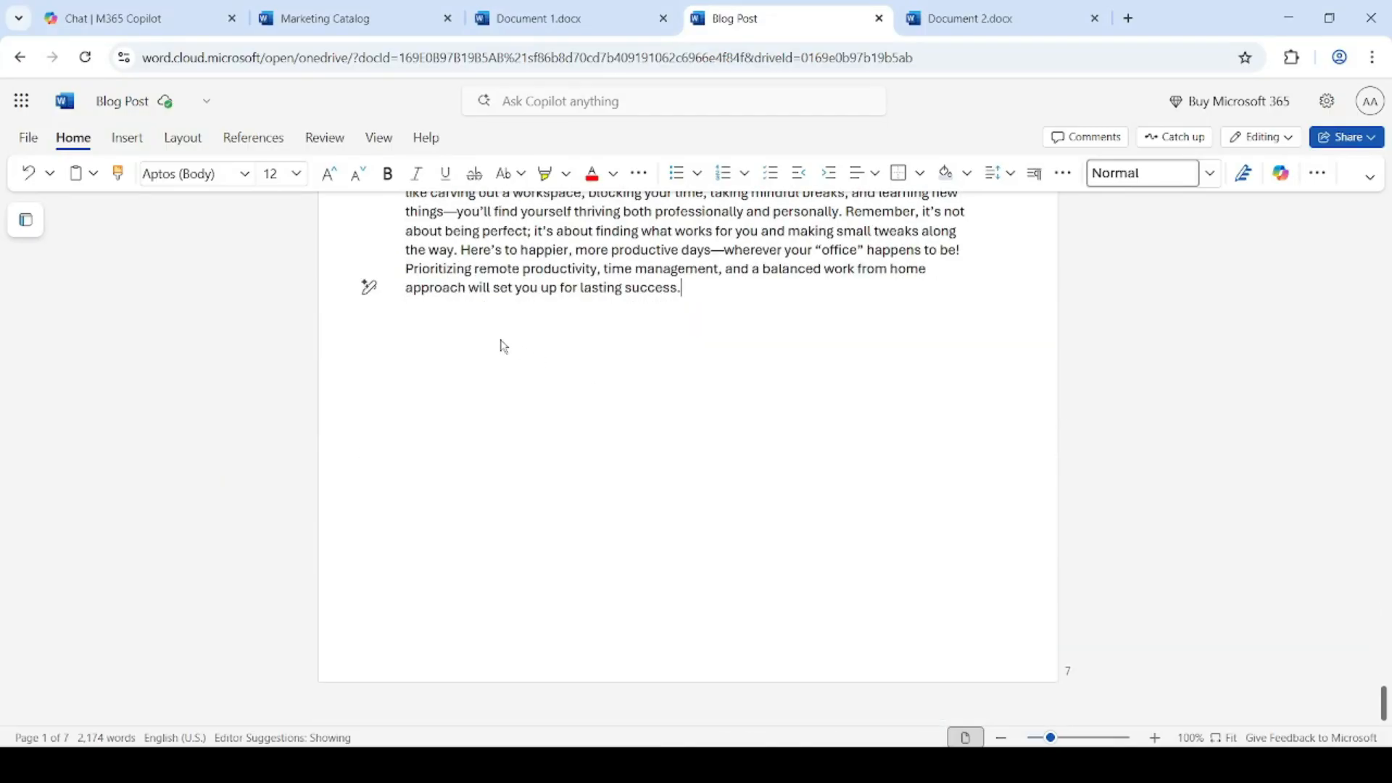
{"action": "left_click", "coordinate": [368, 290]}
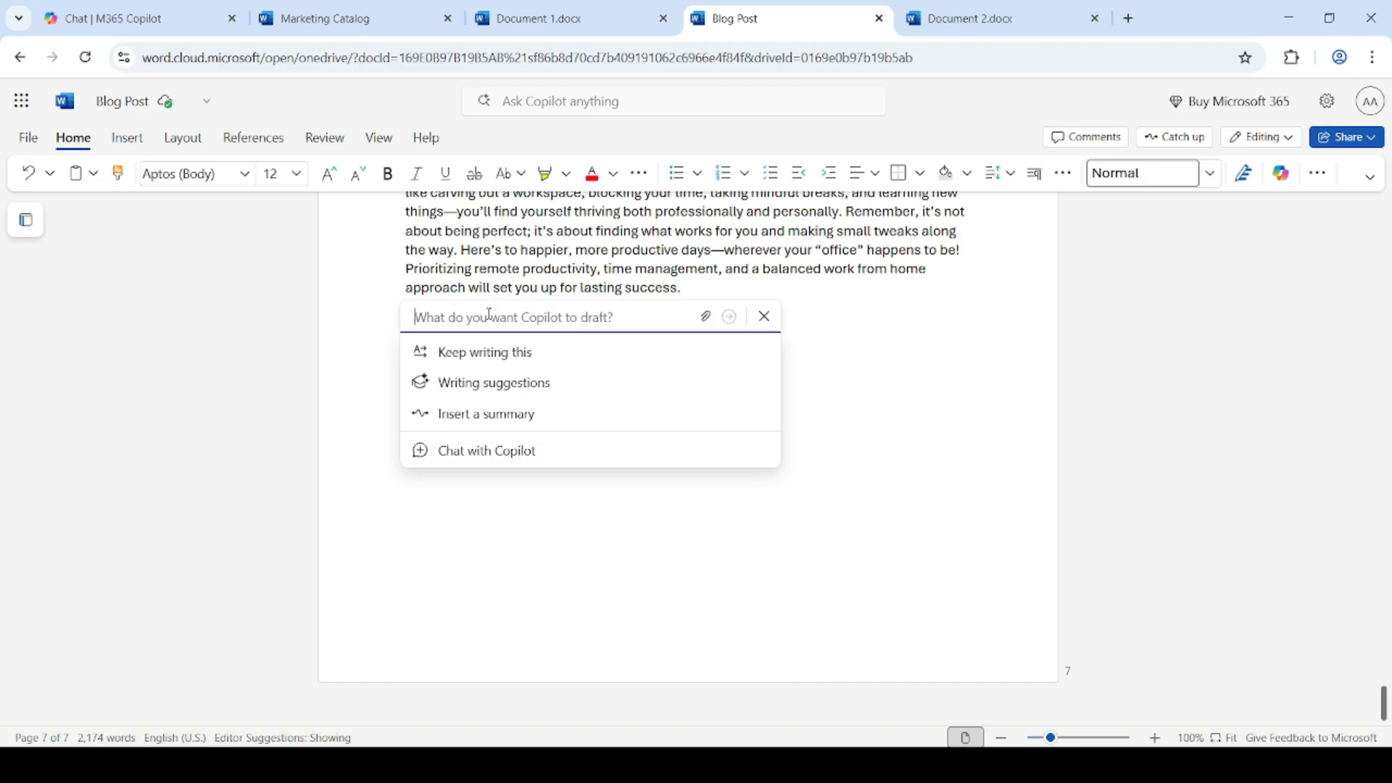
{"action": "type", "text": "Summa"}
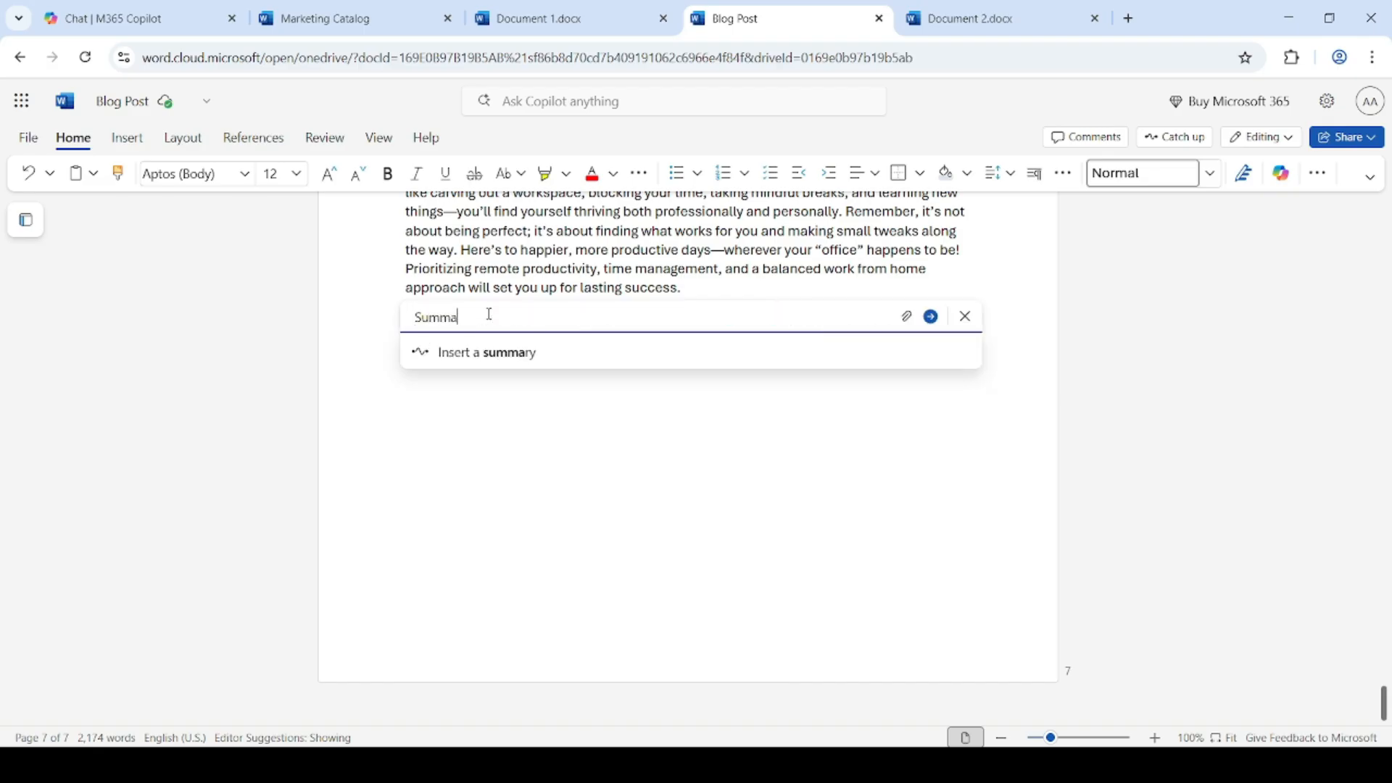
{"action": "type", "text": "rize t"}
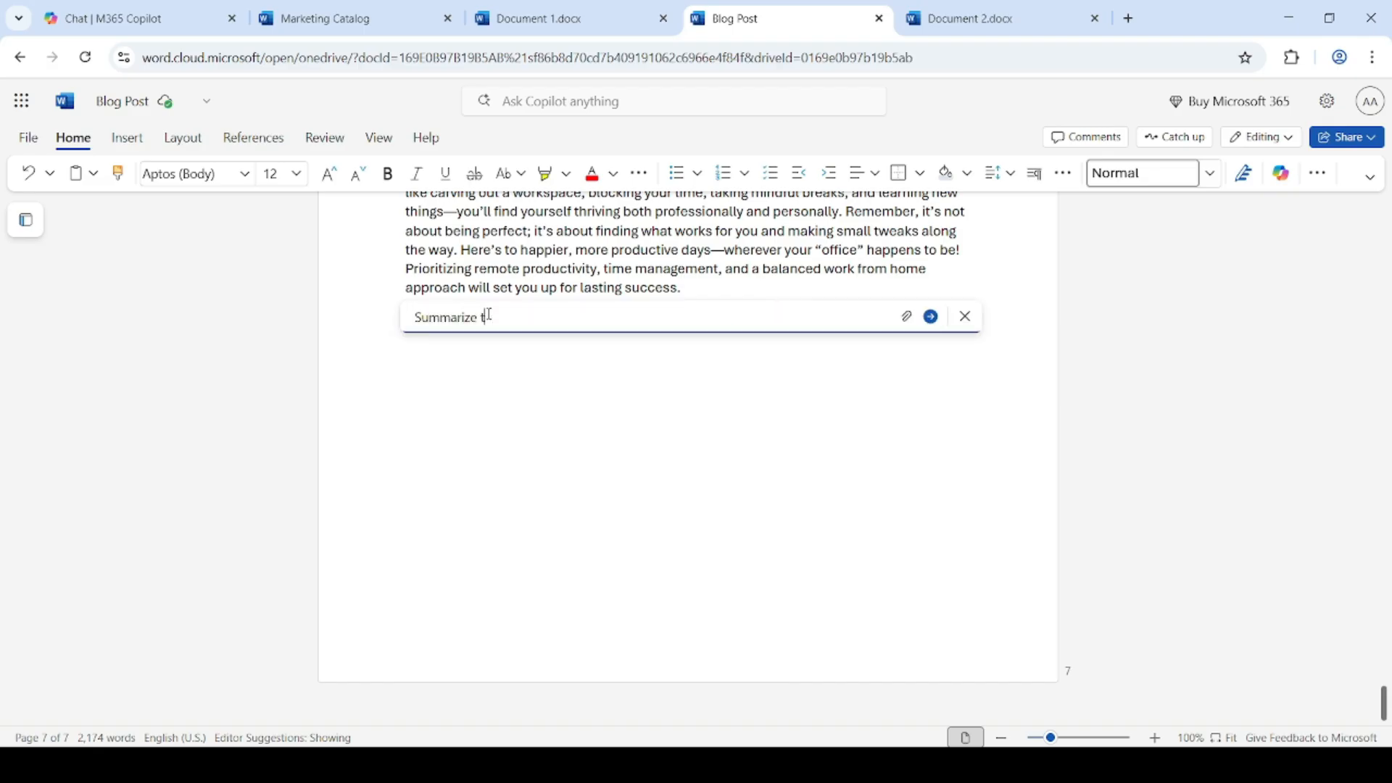
{"action": "type", "text": "his blog into a 150-word linkedin"}
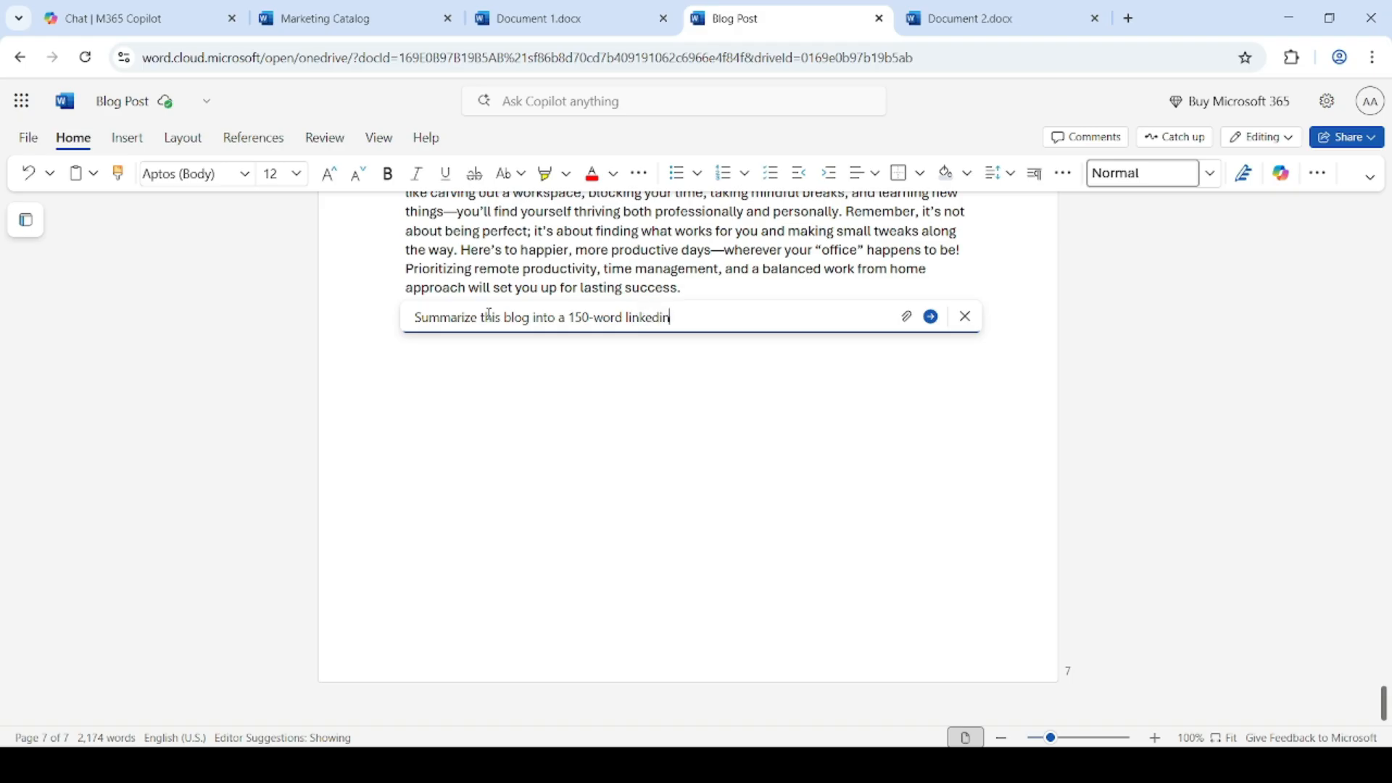
{"action": "type", "text": " post"}
{"action": "left_click", "coordinate": [931, 317]}
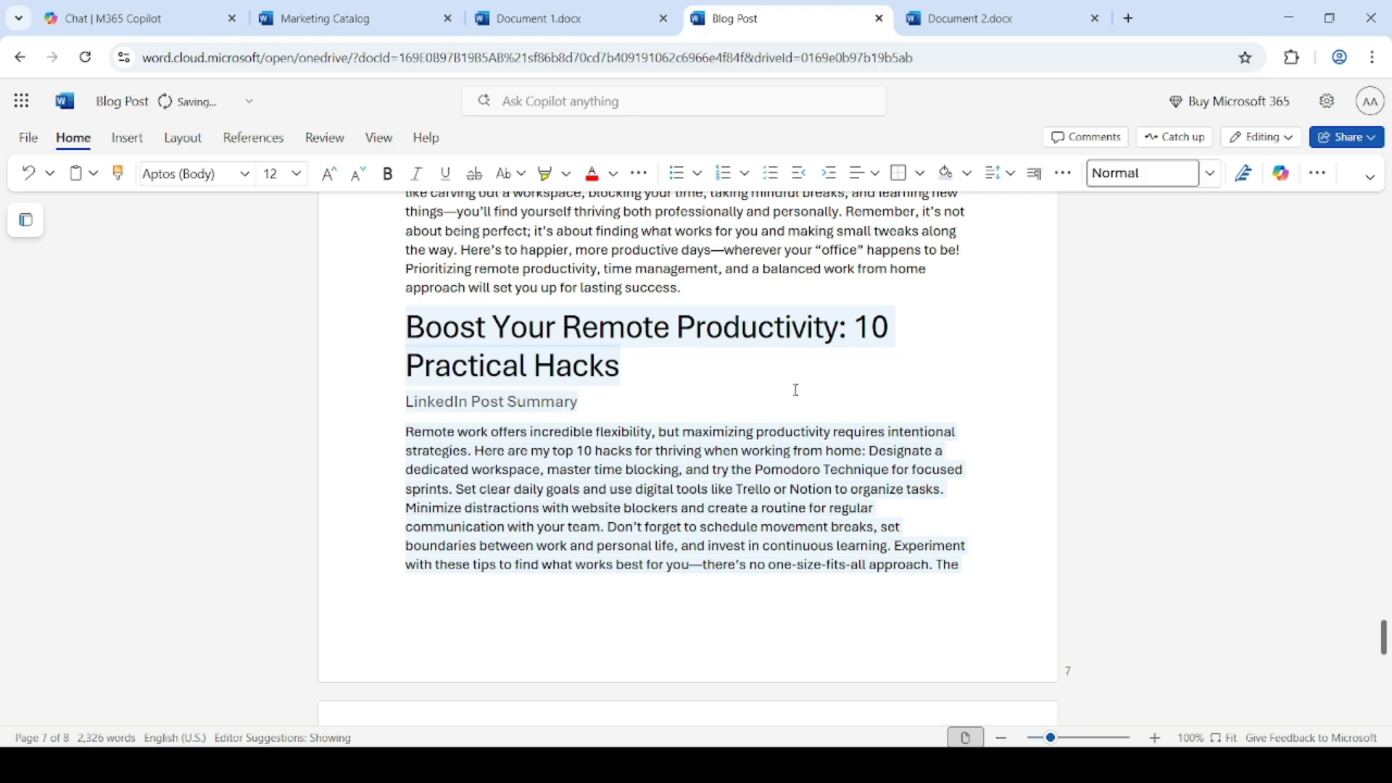
Review the LinkedIn post draft, refine it with the instruction "Add hashtags", and keep the refined version
{"action": "scroll", "coordinate": [710, 390], "scroll_direction": "down", "scroll_amount": 4}
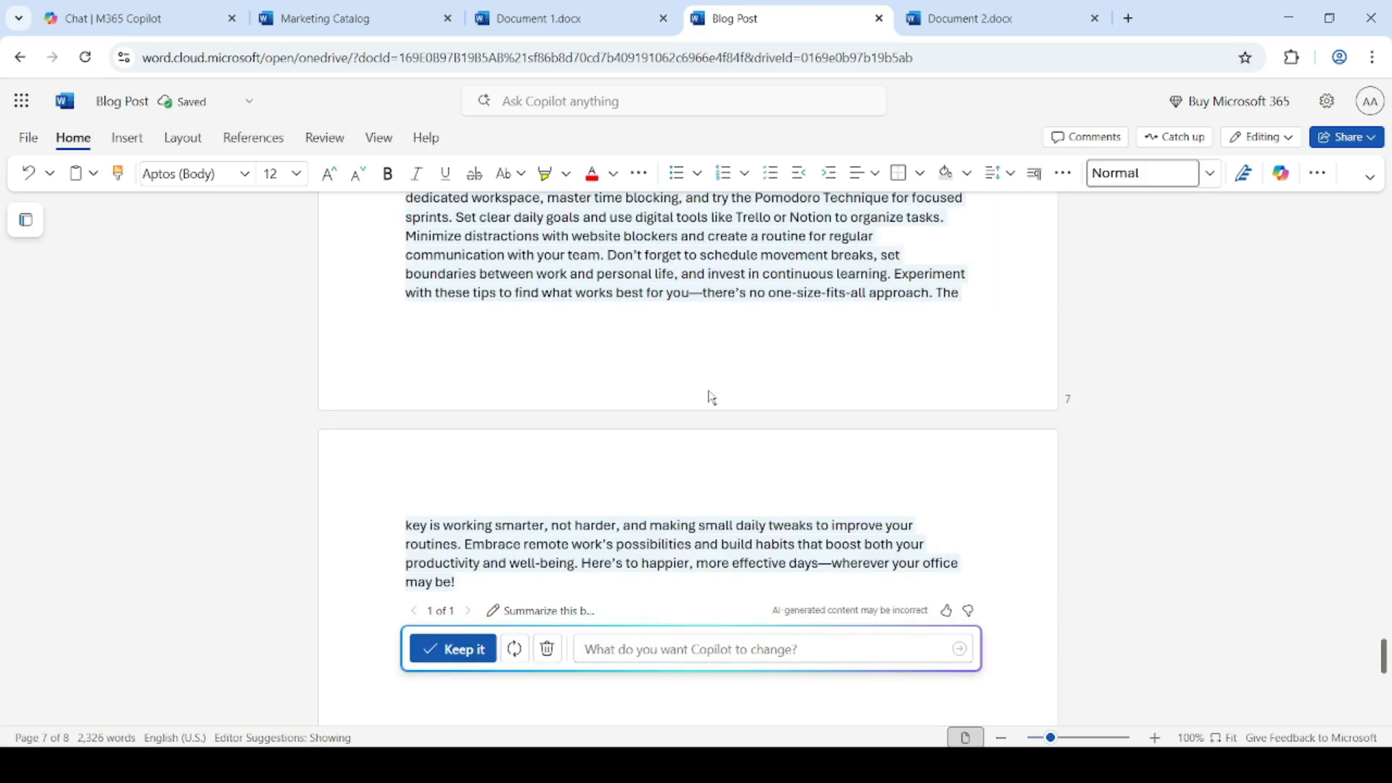
{"action": "scroll", "coordinate": [571, 355], "scroll_direction": "up", "scroll_amount": 1}
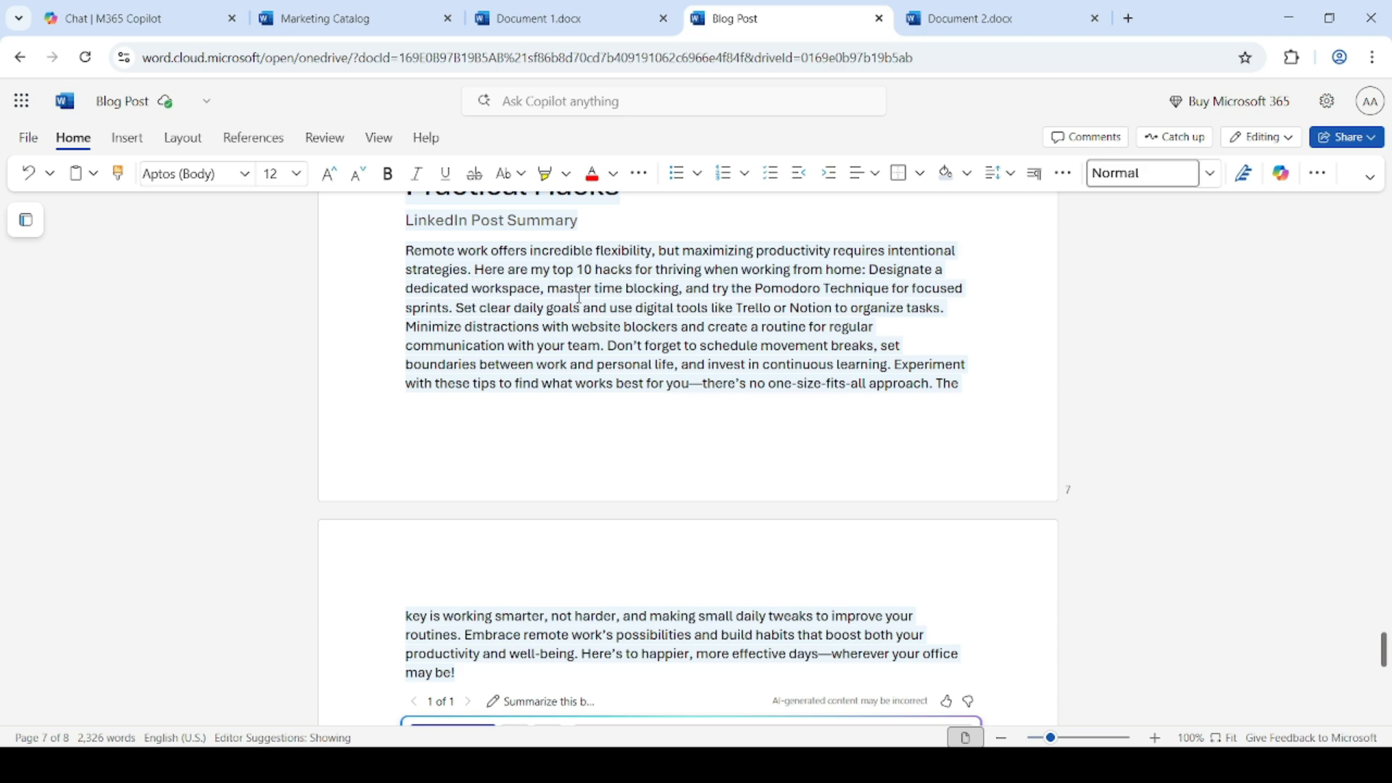
{"action": "scroll", "coordinate": [588, 335], "scroll_direction": "down", "scroll_amount": 2}
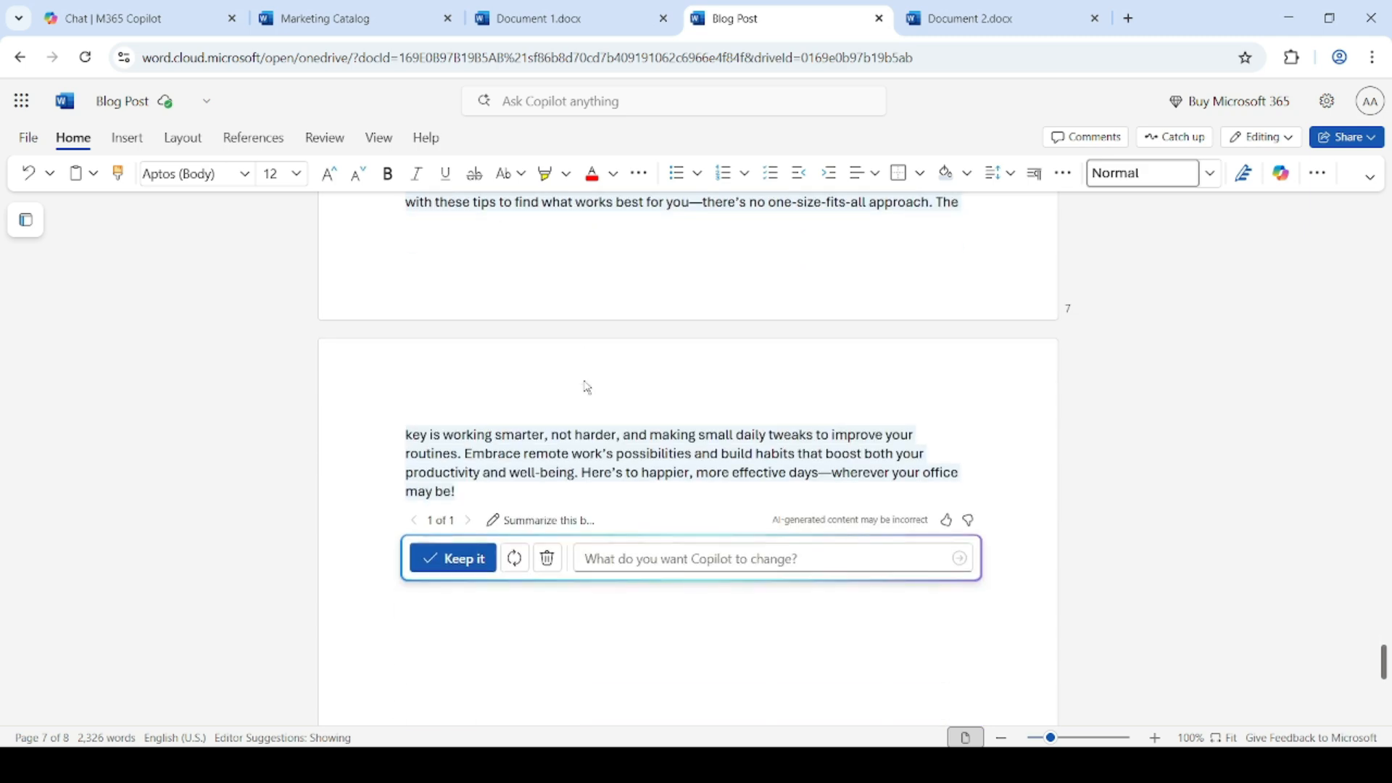
{"action": "left_click", "coordinate": [603, 559]}
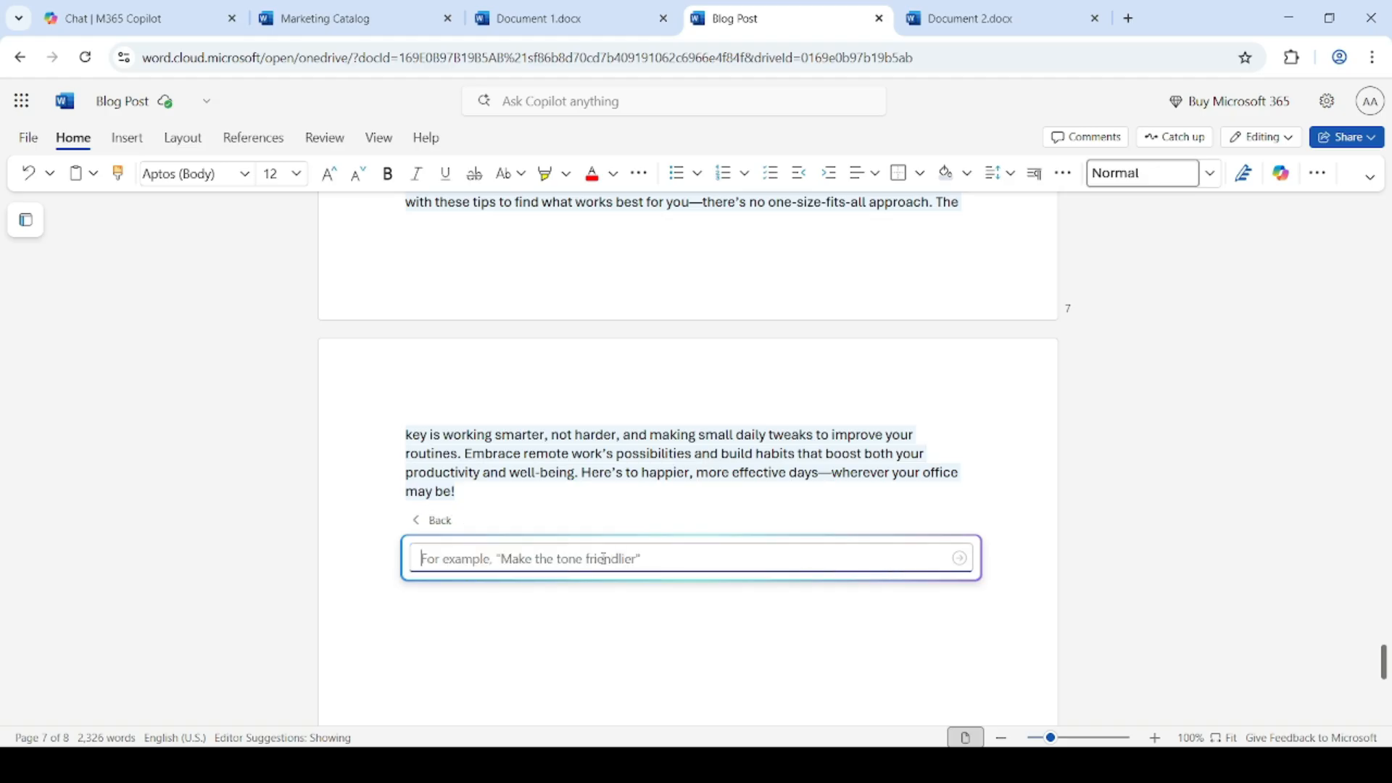
{"action": "type", "text": "Add"}
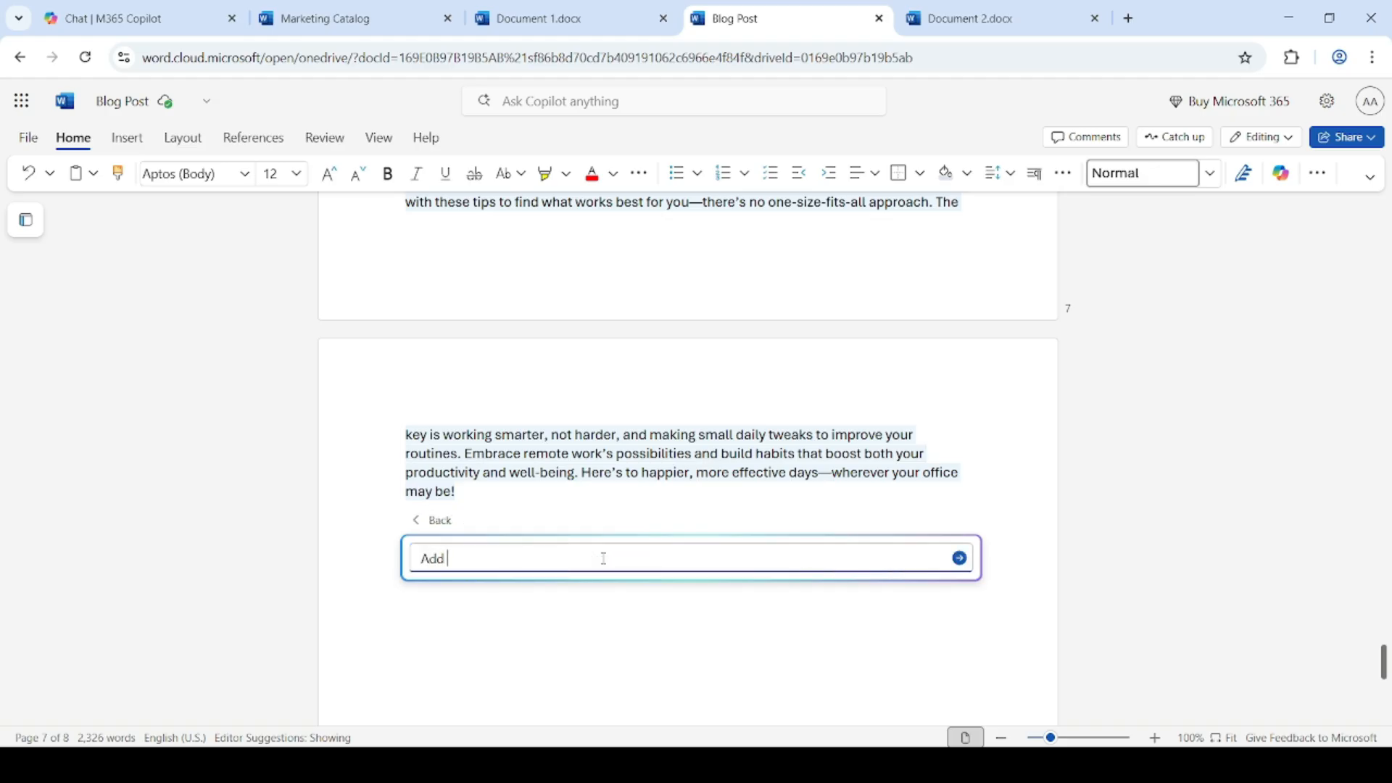
{"action": "type", "text": " hashtags"}
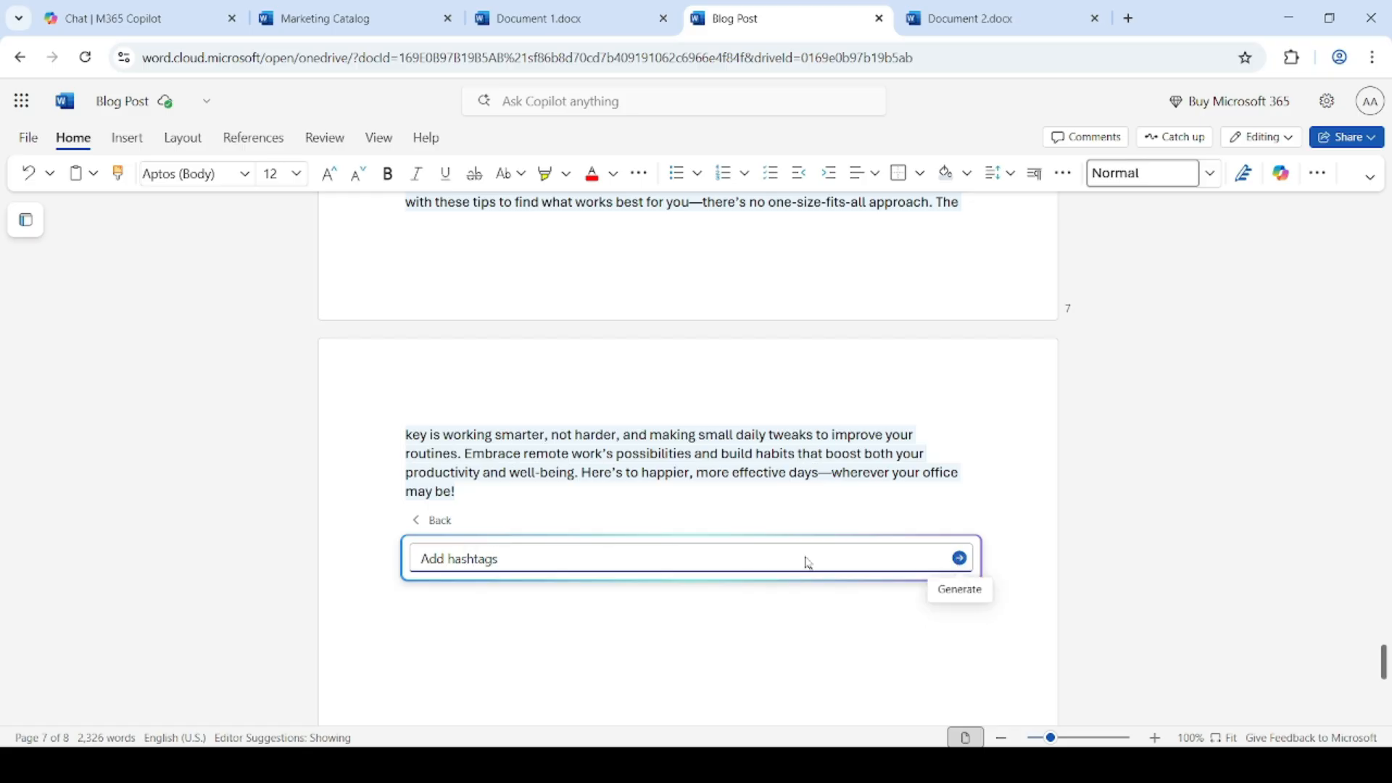
{"action": "key", "text": "Return"}
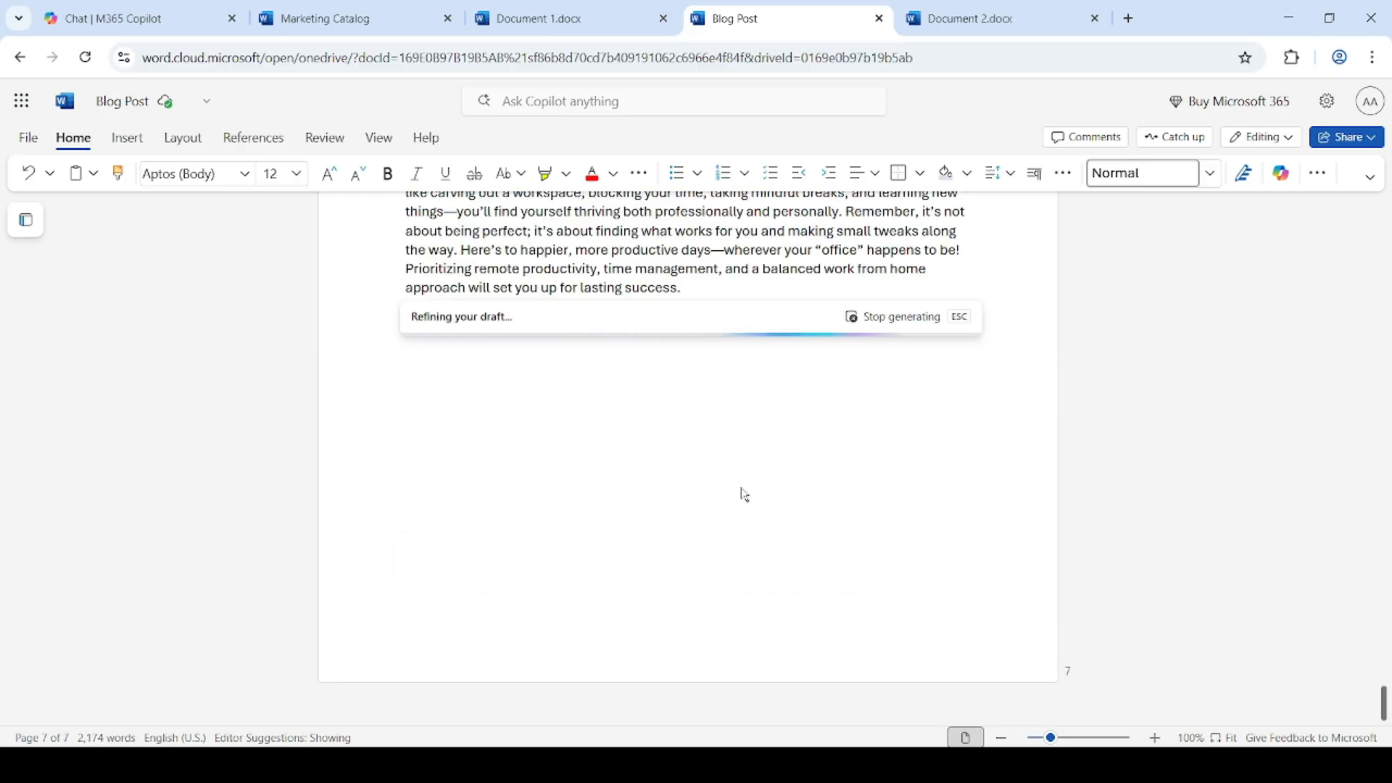
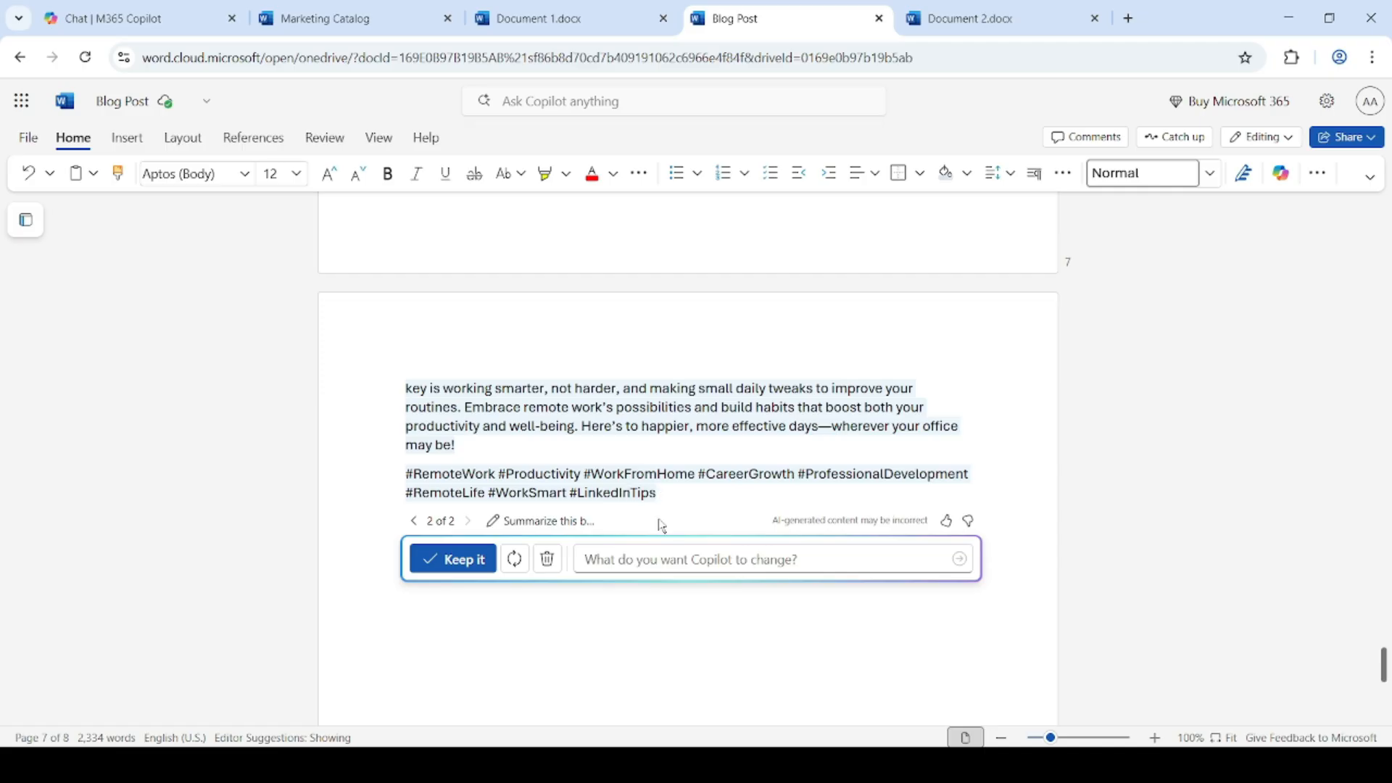
{"action": "left_click", "coordinate": [449, 560]}
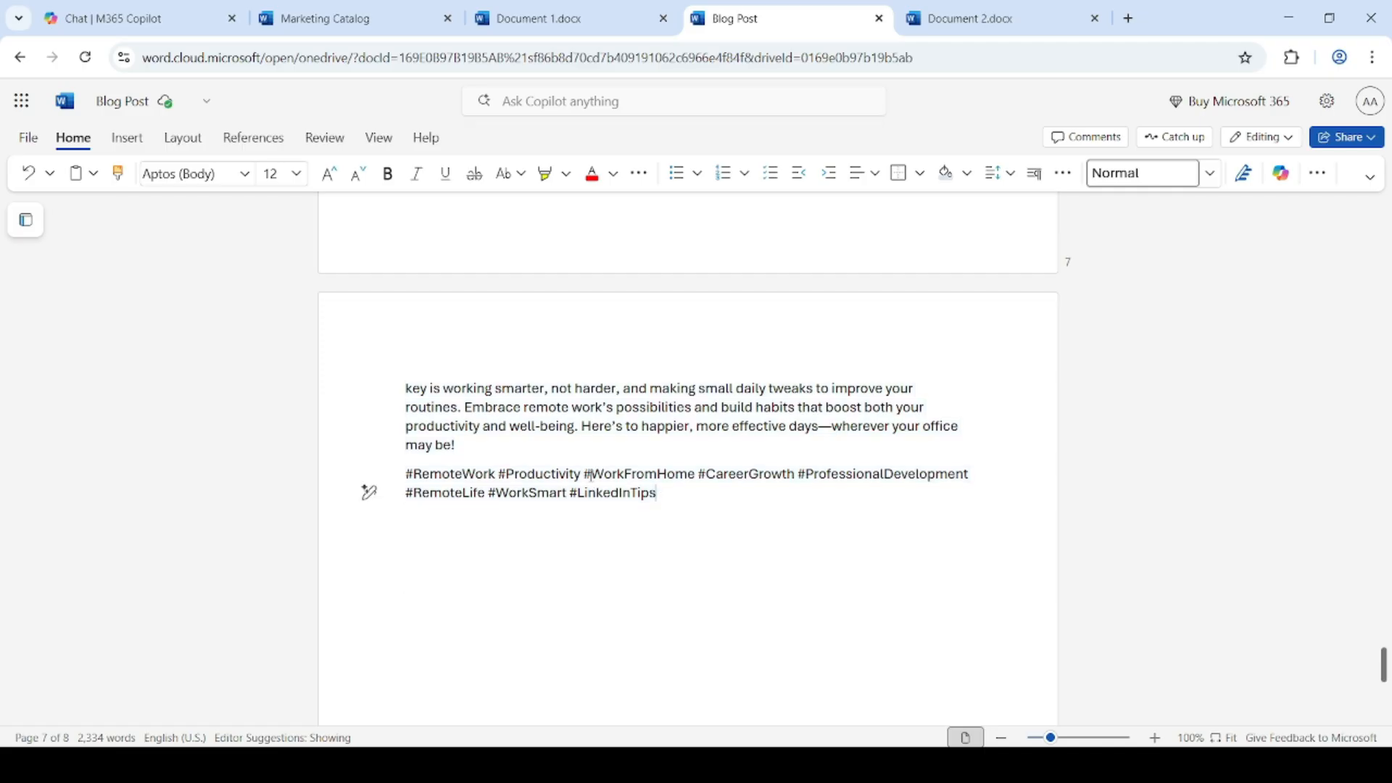
Start a new Copilot prompt below the hashtags and attach the recent file Xiome Income Statement.docx to it
{"action": "left_click", "coordinate": [369, 496]}
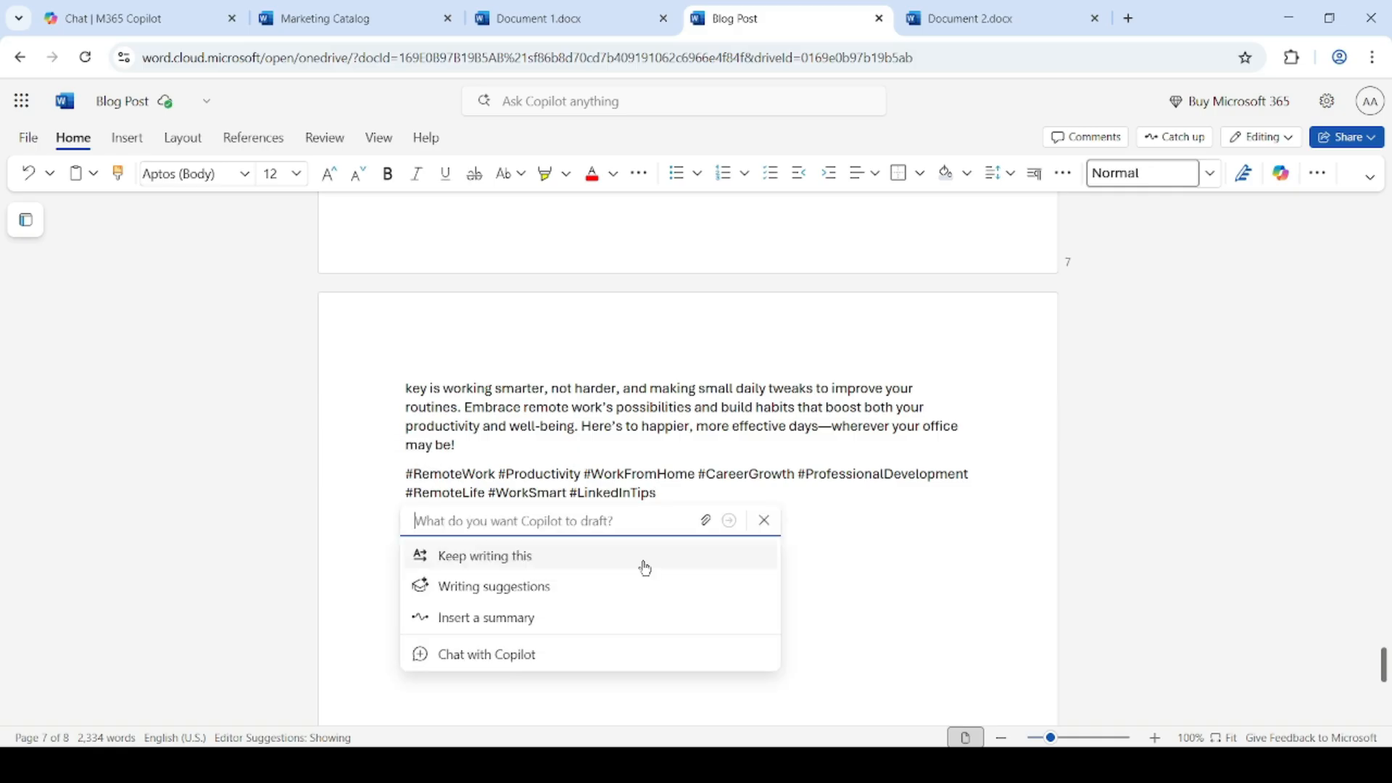
{"action": "left_click", "coordinate": [705, 523]}
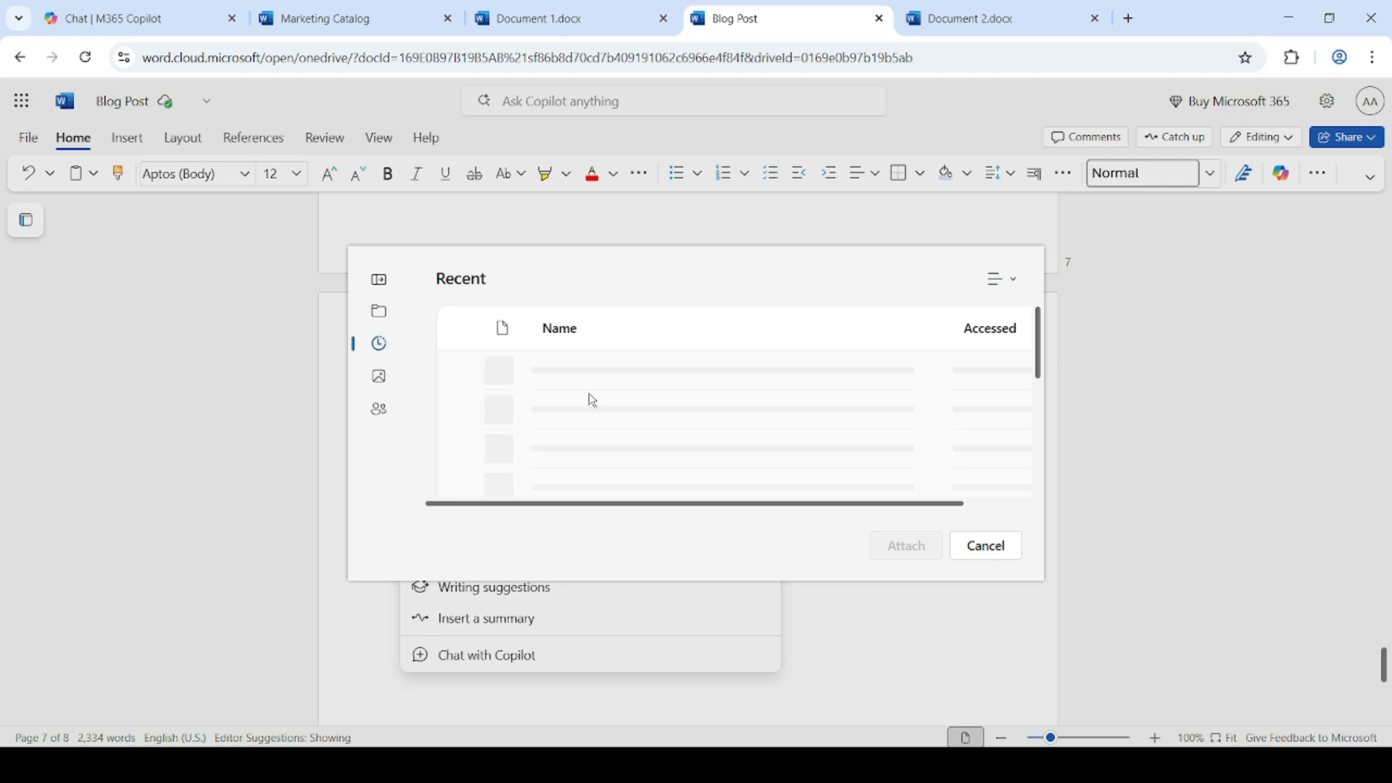
{"action": "scroll", "coordinate": [592, 397], "scroll_direction": "down", "scroll_amount": 3}
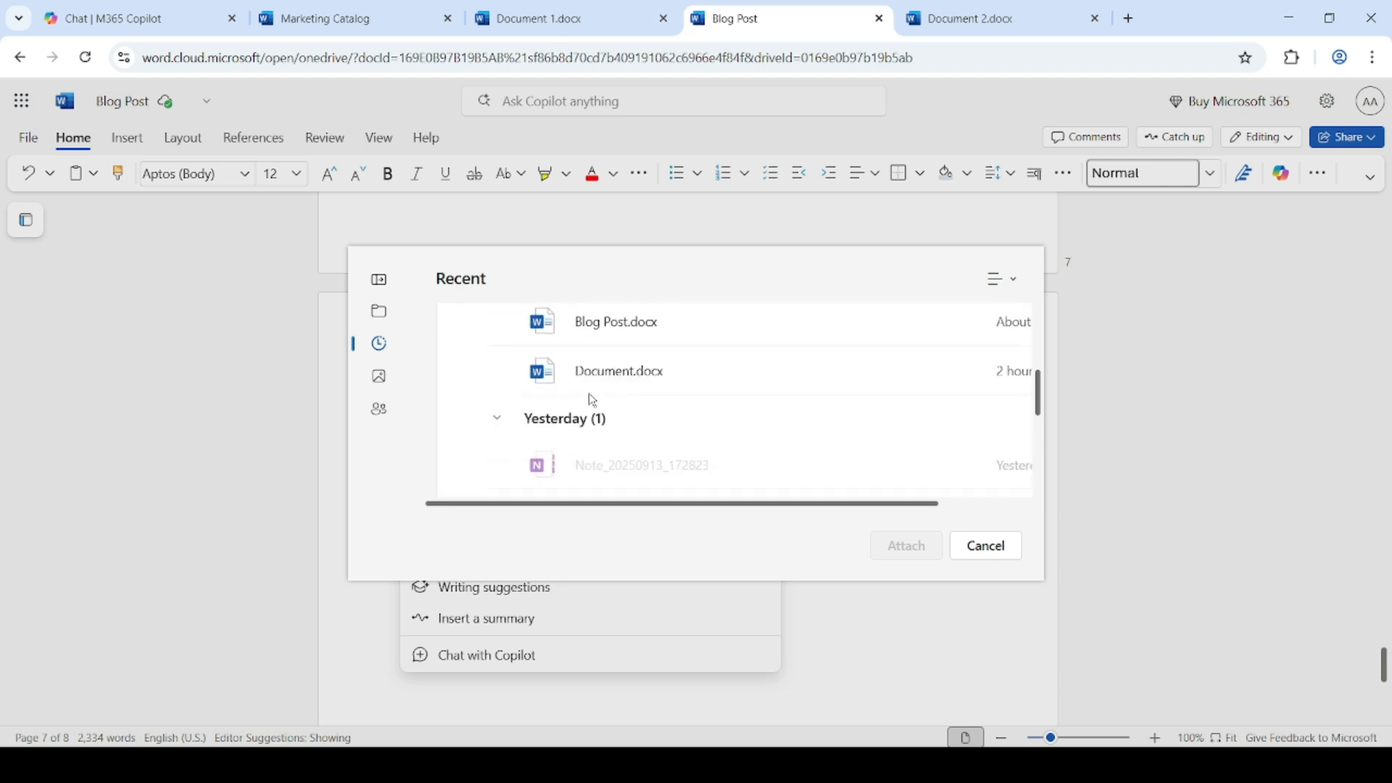
{"action": "scroll", "coordinate": [592, 399], "scroll_direction": "down", "scroll_amount": 2}
{"action": "scroll", "coordinate": [591, 399], "scroll_direction": "down", "scroll_amount": 2}
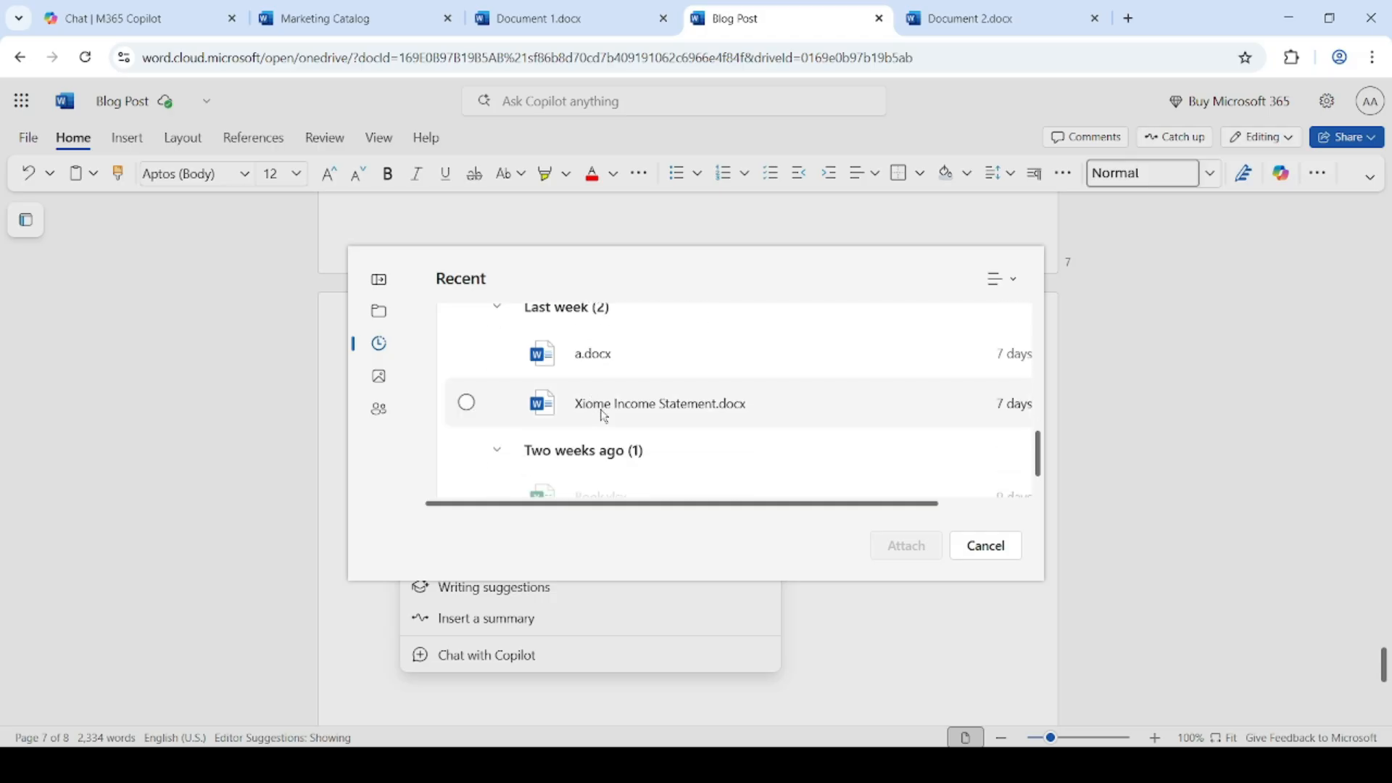
{"action": "left_click", "coordinate": [656, 413]}
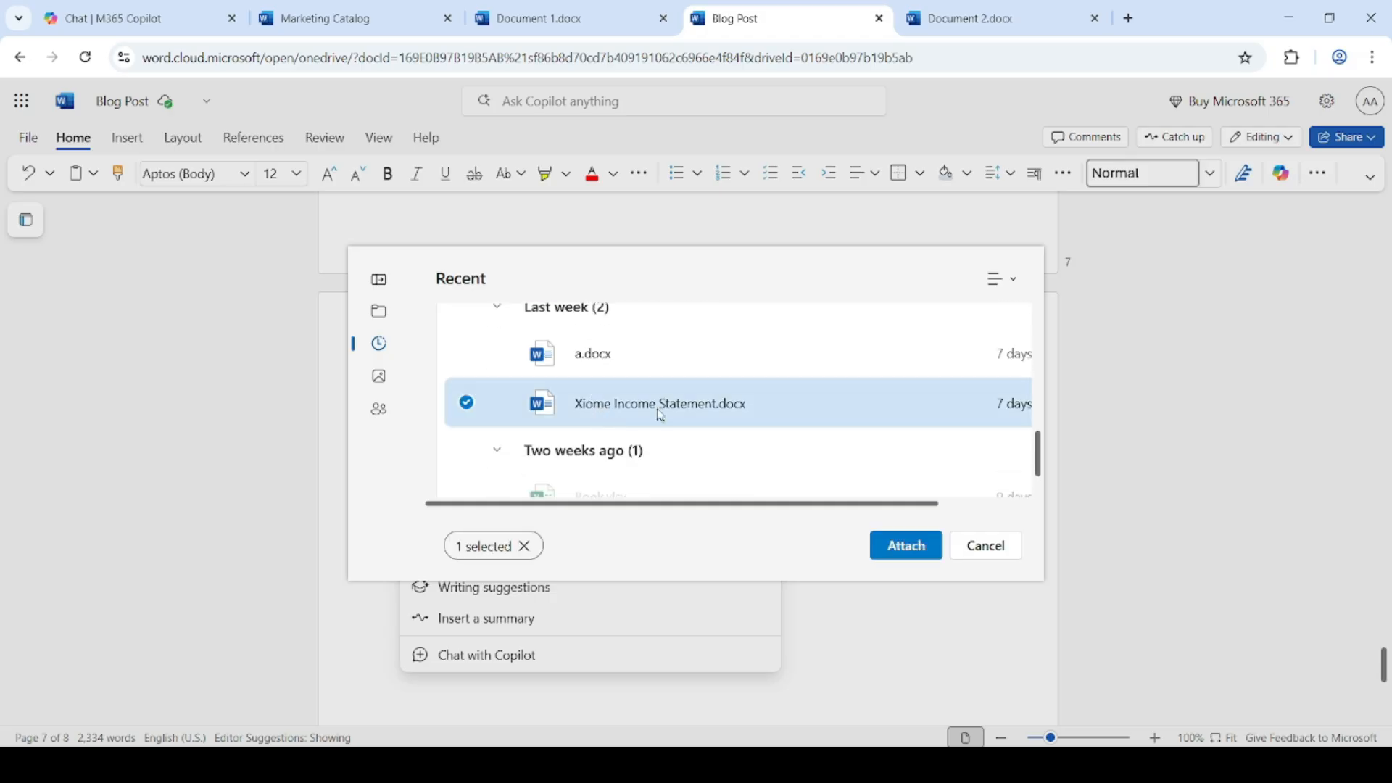
{"action": "left_click", "coordinate": [911, 551]}
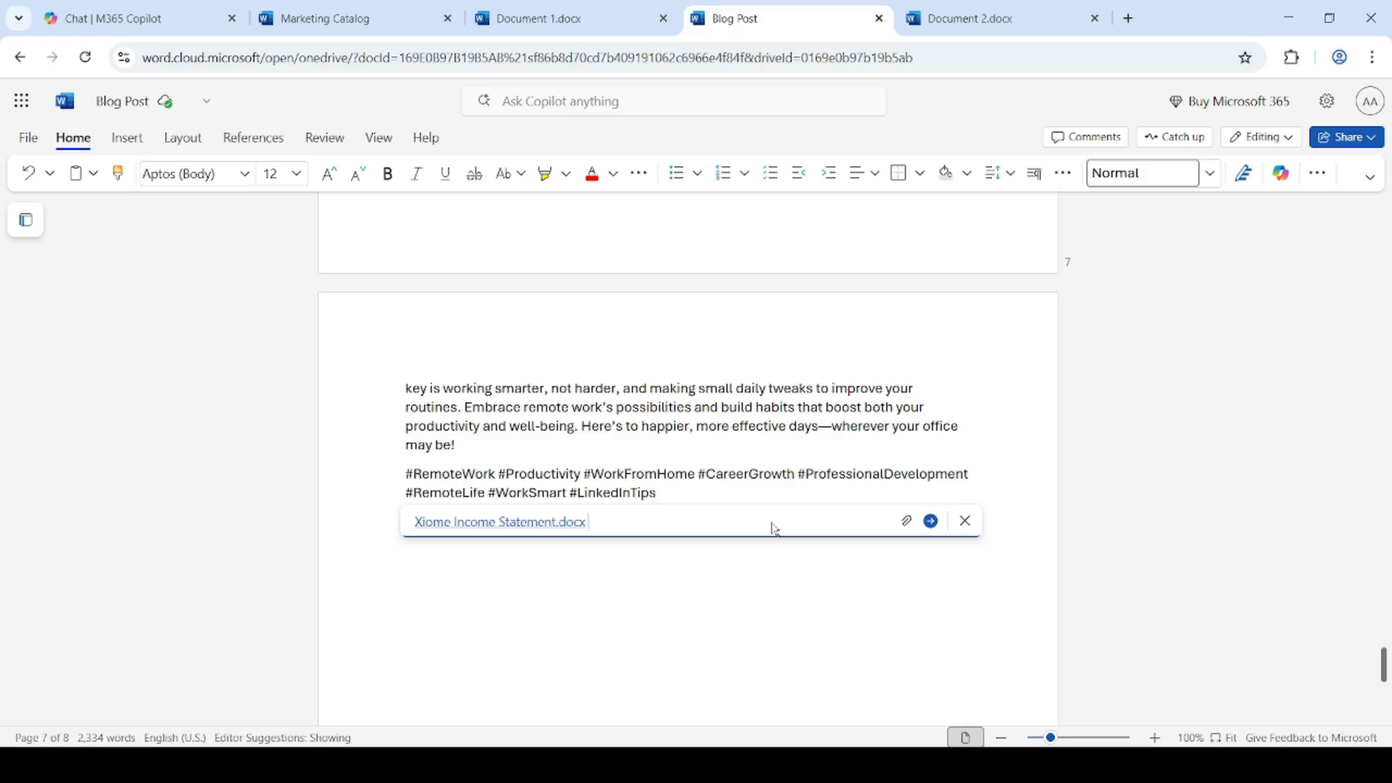
Generate a draft with the prompt "Write a speech for the Xiome stakeholders that summarizes the results of the company's income statement found in the attached file"
{"action": "type", "text": "\"Write a speech for the"}
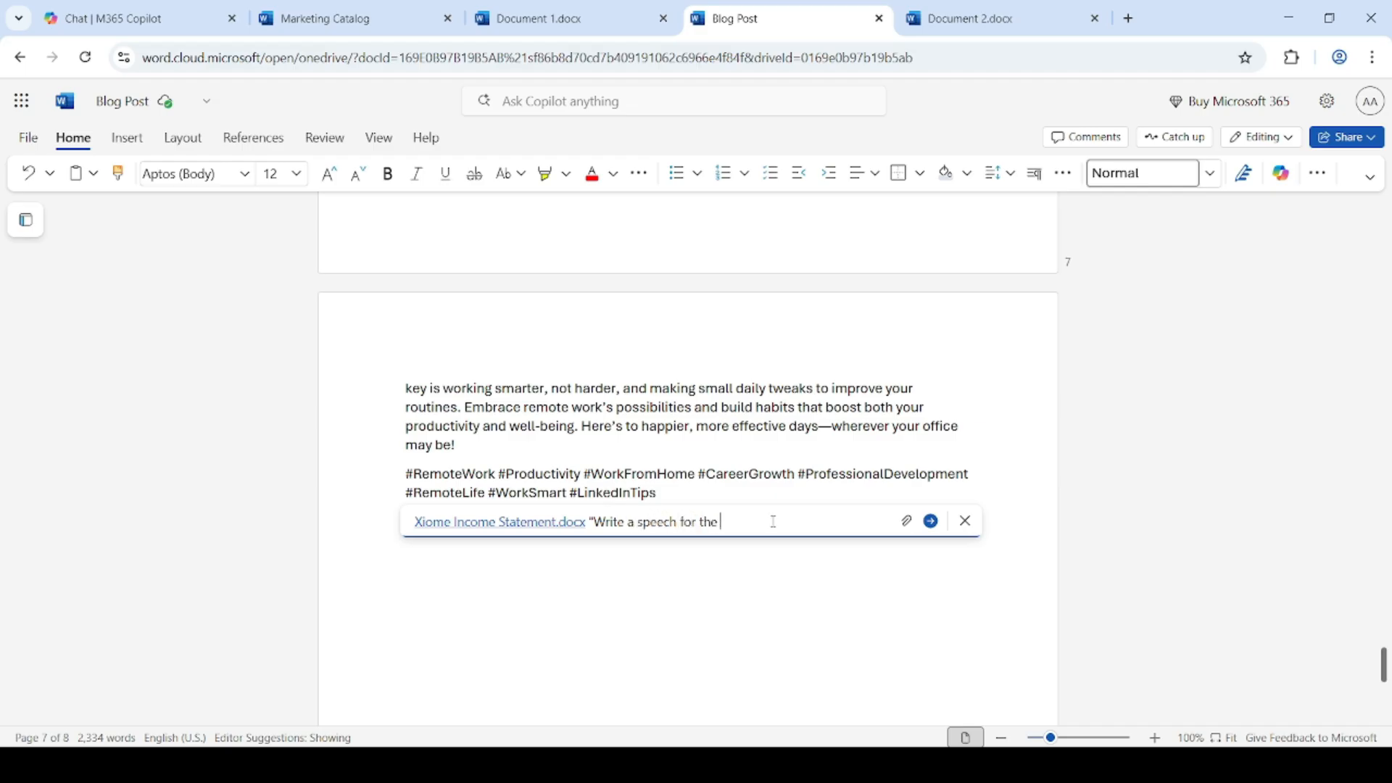
{"action": "type", "text": " Xiome stakeholders that summ"}
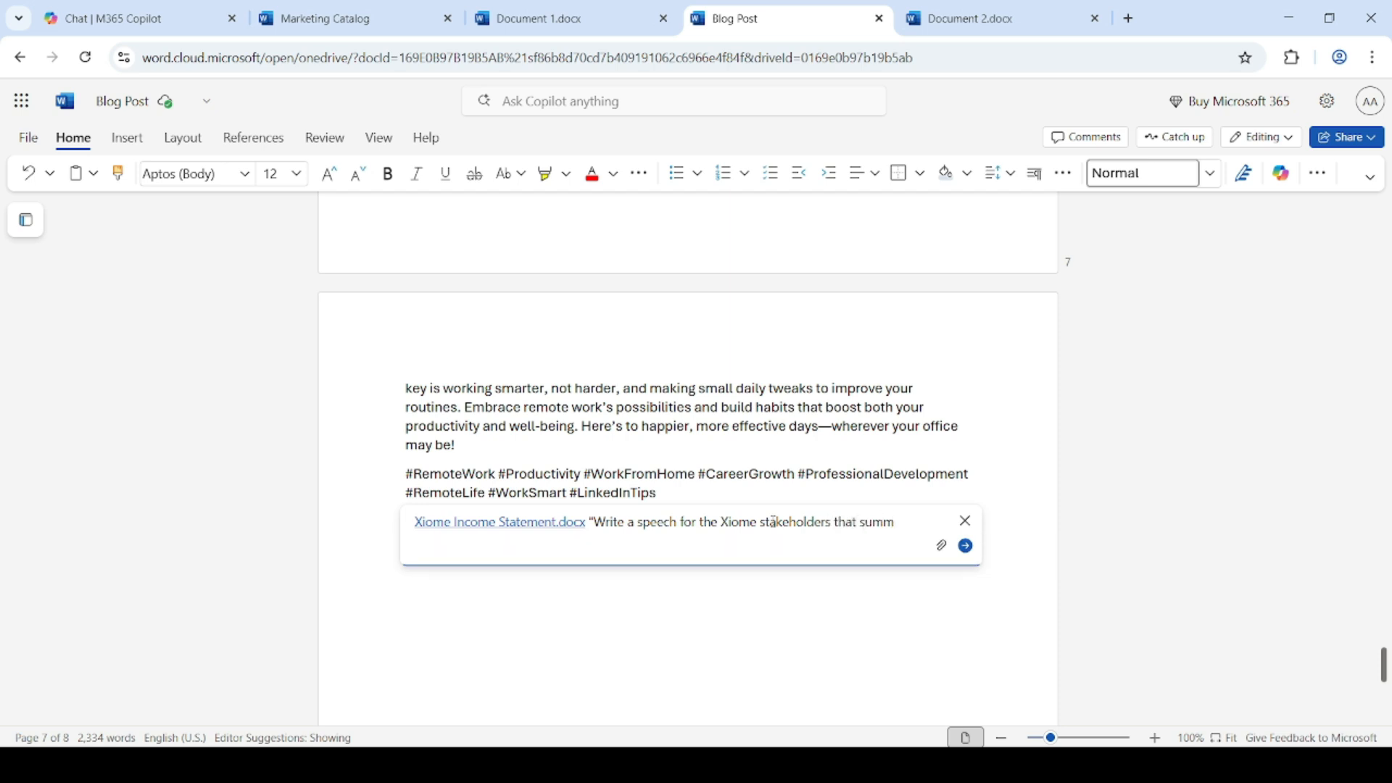
{"action": "type", "text": "arizes the results"}
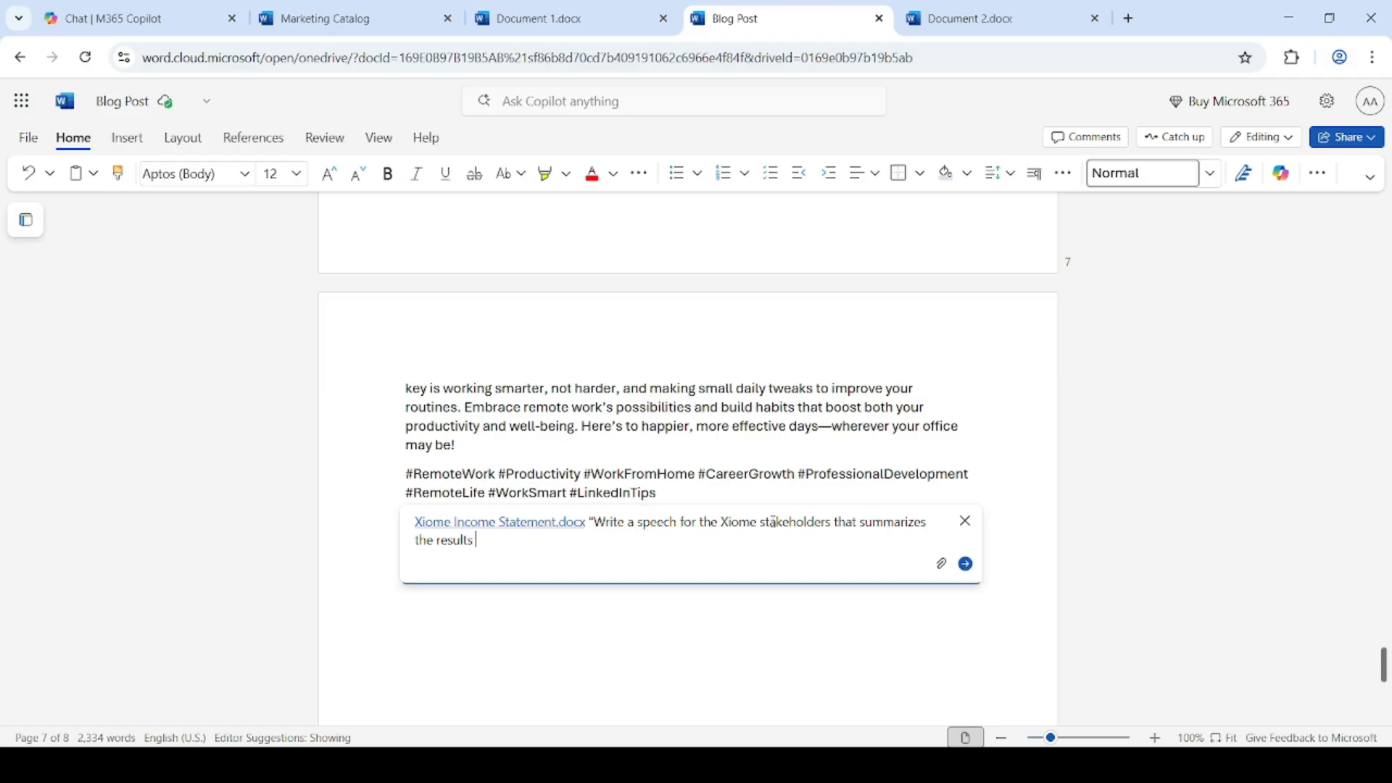
{"action": "type", "text": " of the company's income st"}
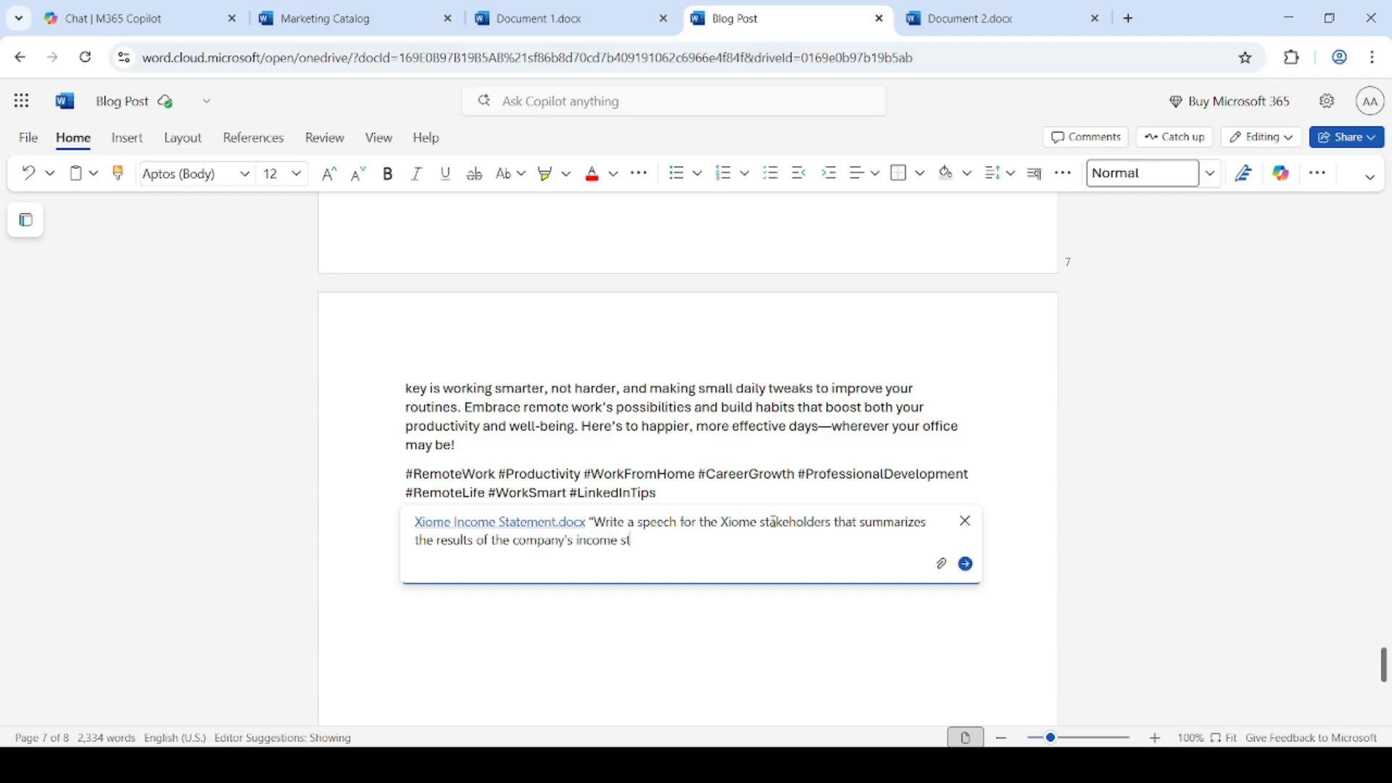
{"action": "type", "text": "atement found in the attached file"}
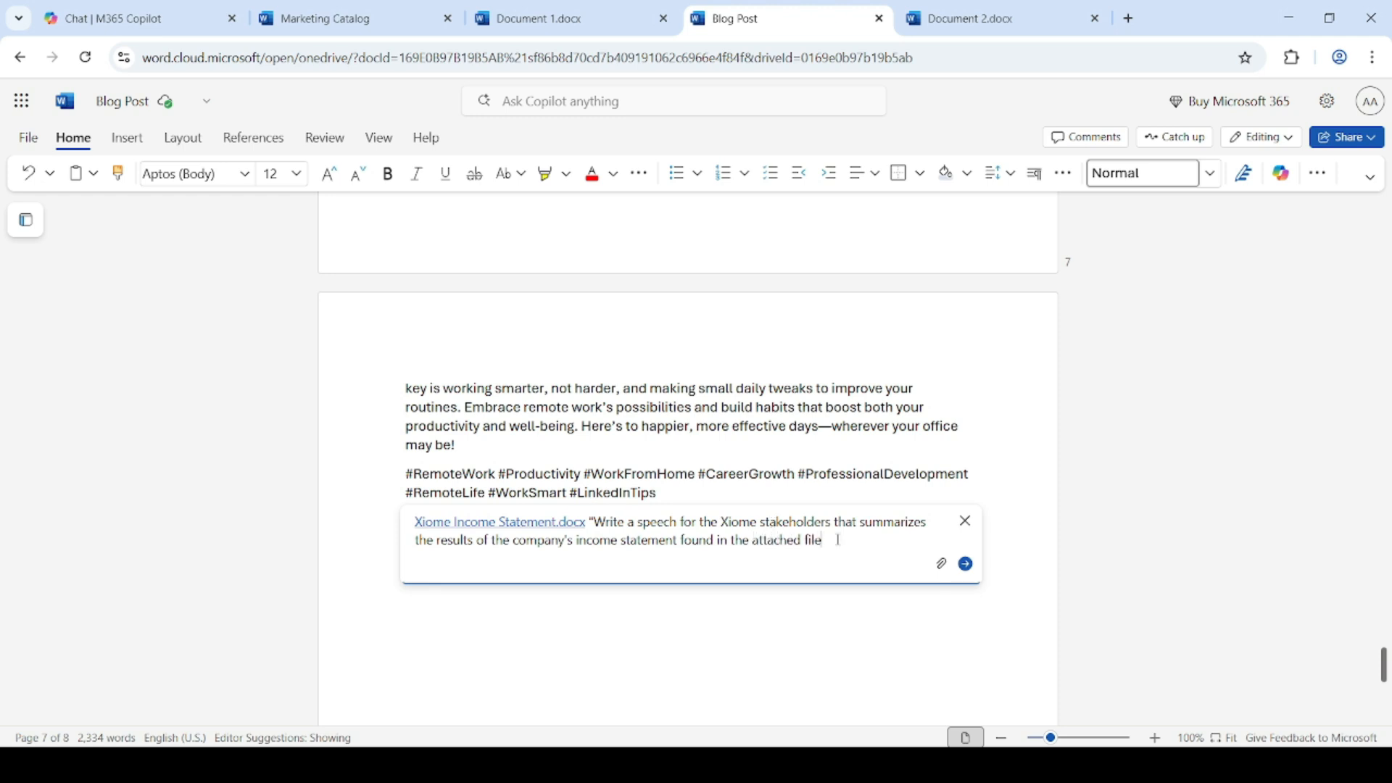
{"action": "left_click", "coordinate": [967, 565]}
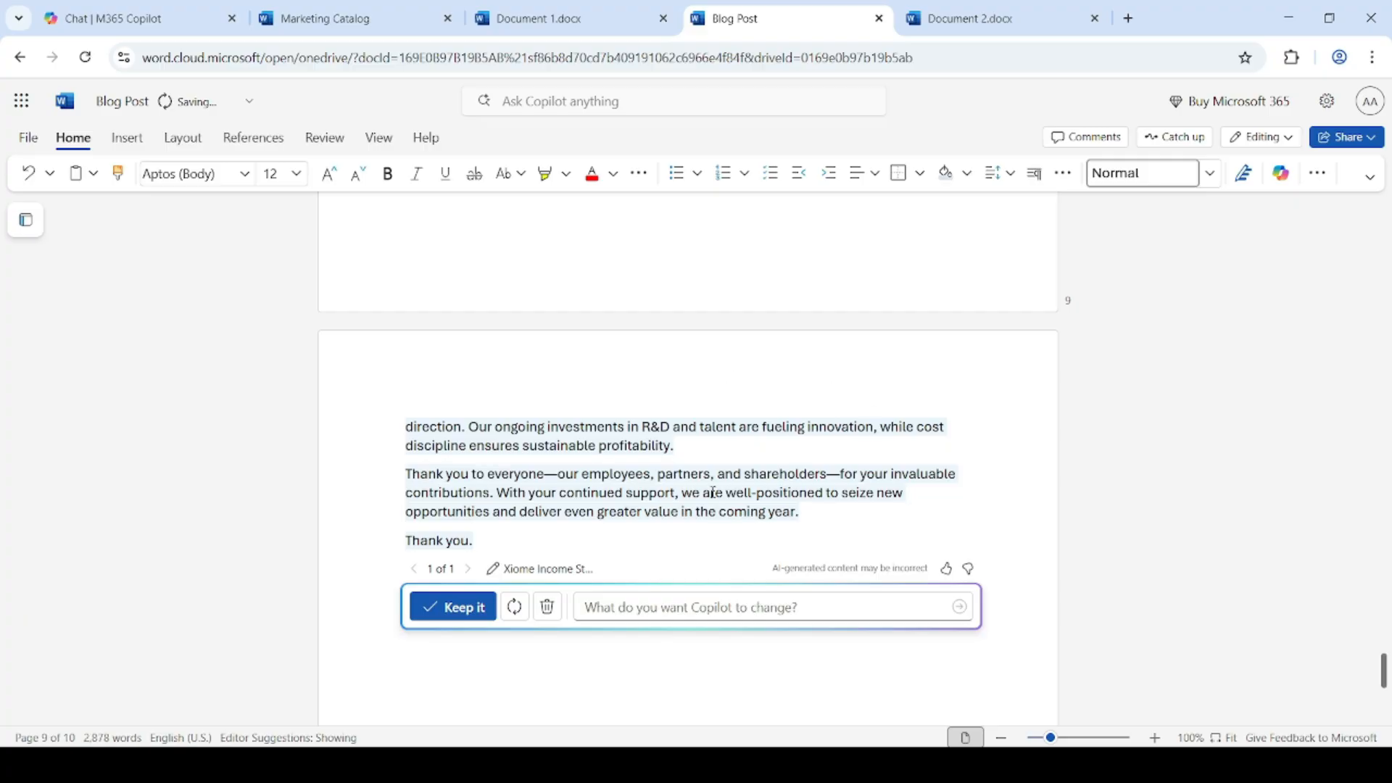
Review the generated Xiome stakeholder speech from its title through the revenue and cost sections to the closing thank-you
{"action": "scroll", "coordinate": [702, 463], "scroll_direction": "up", "scroll_amount": 12}
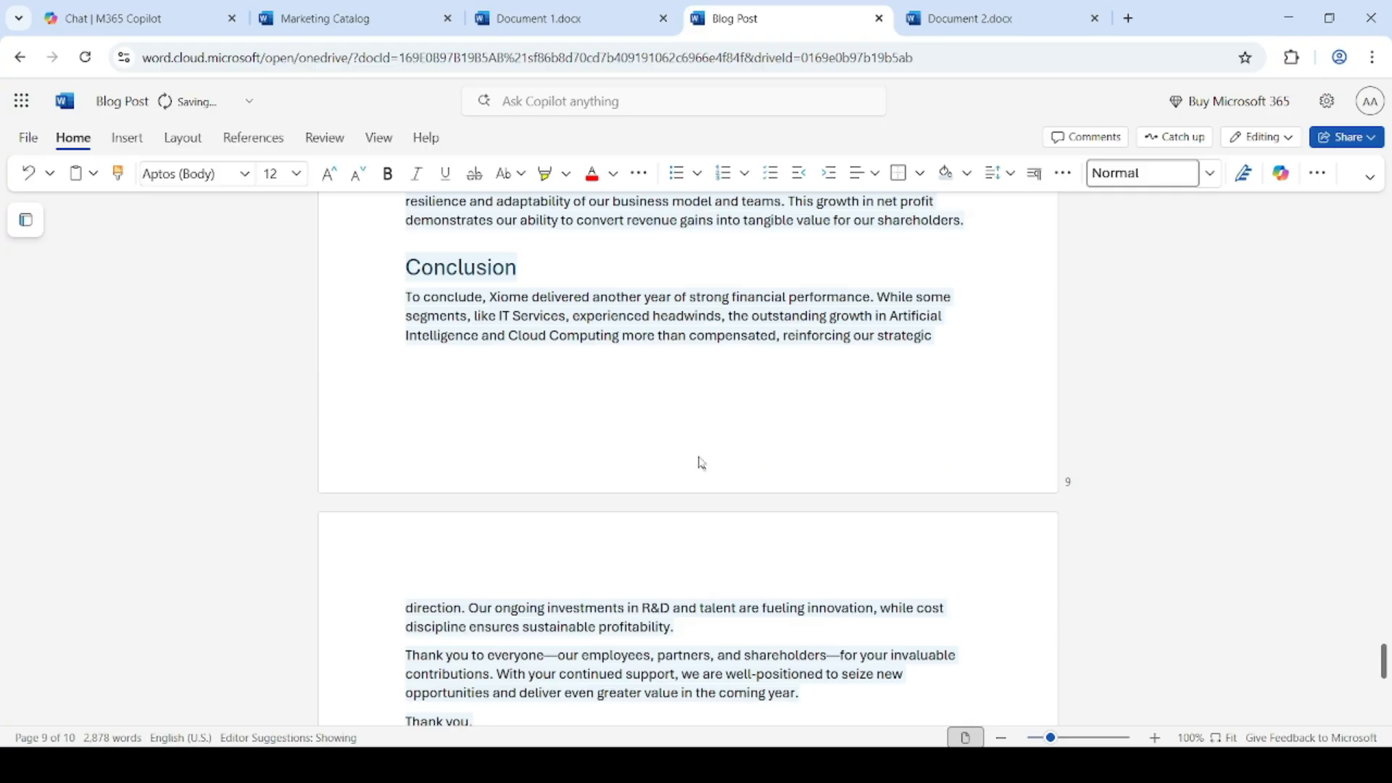
{"action": "scroll", "coordinate": [701, 463], "scroll_direction": "up", "scroll_amount": 3}
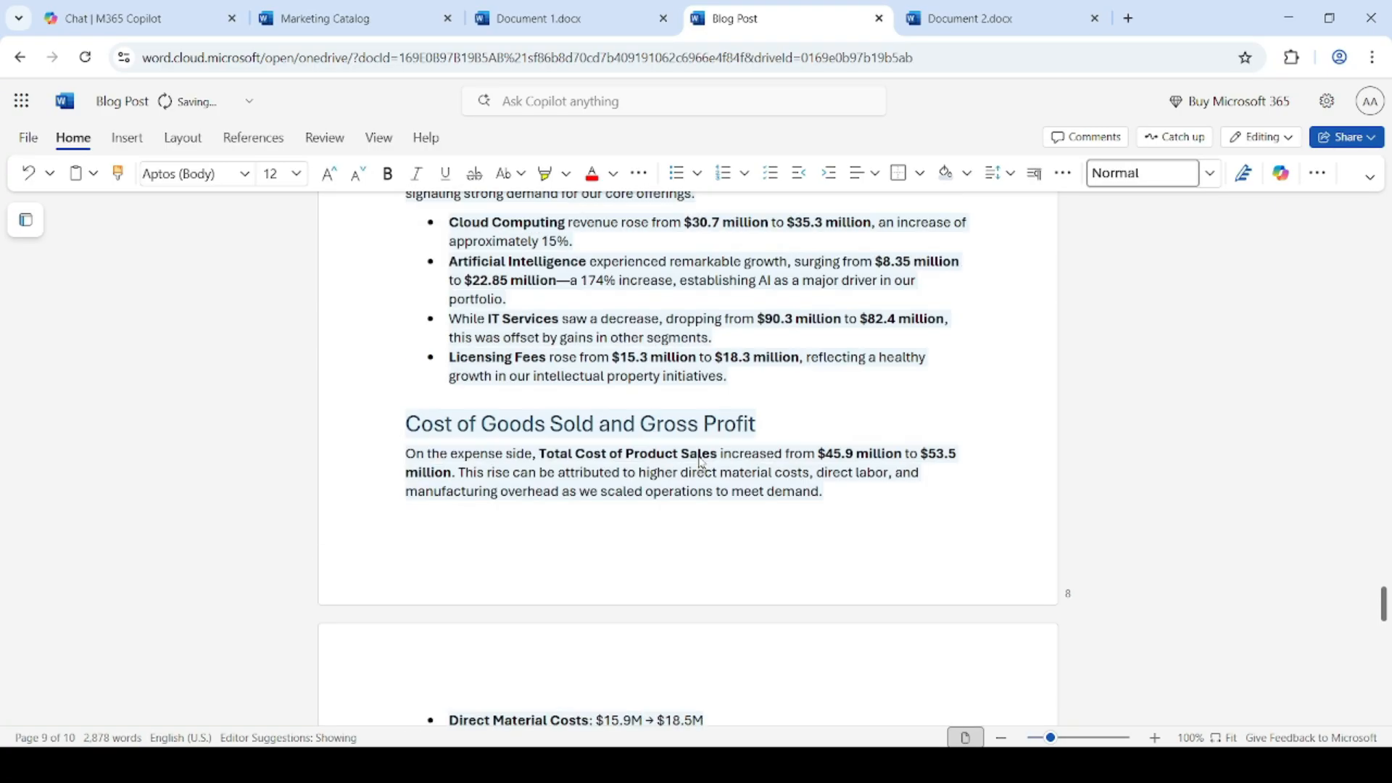
{"action": "scroll", "coordinate": [701, 463], "scroll_direction": "up", "scroll_amount": 6}
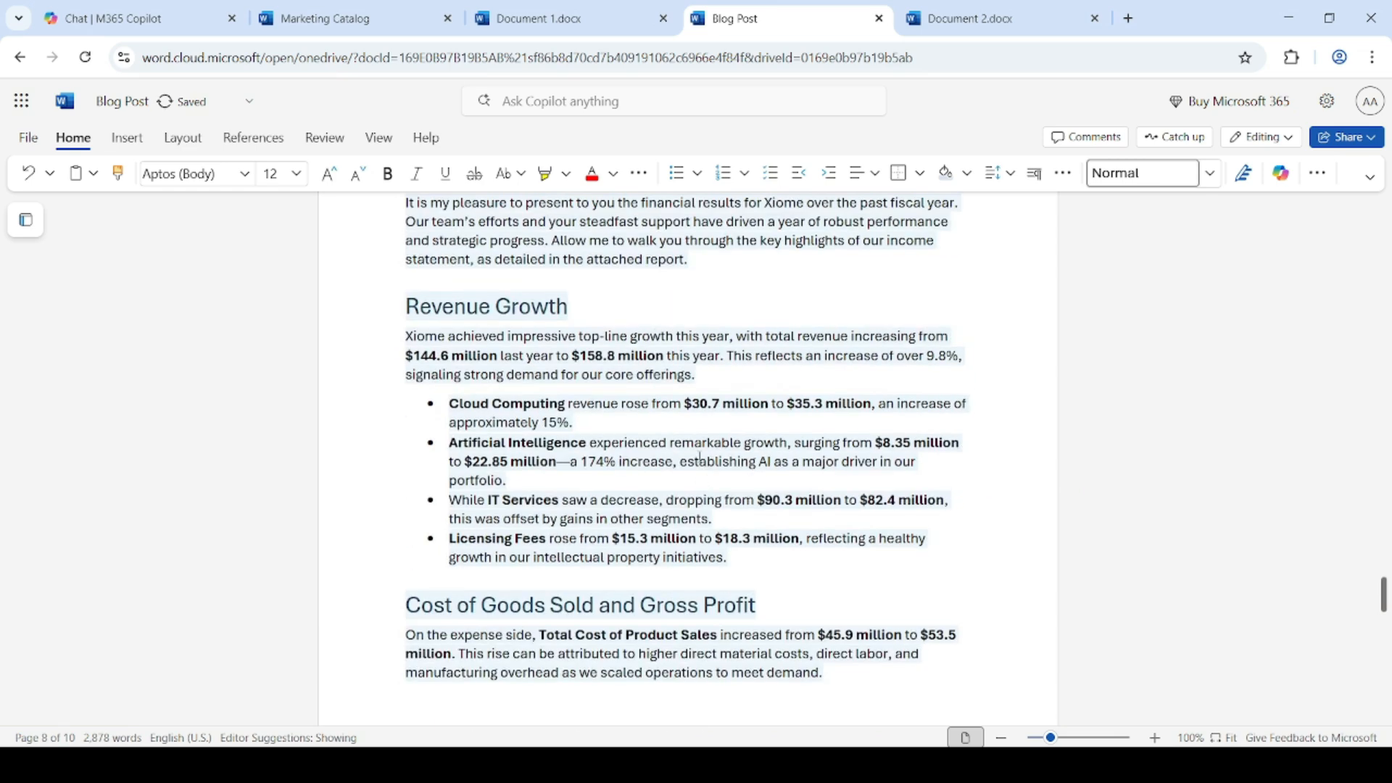
{"action": "scroll", "coordinate": [700, 457], "scroll_direction": "up", "scroll_amount": 4}
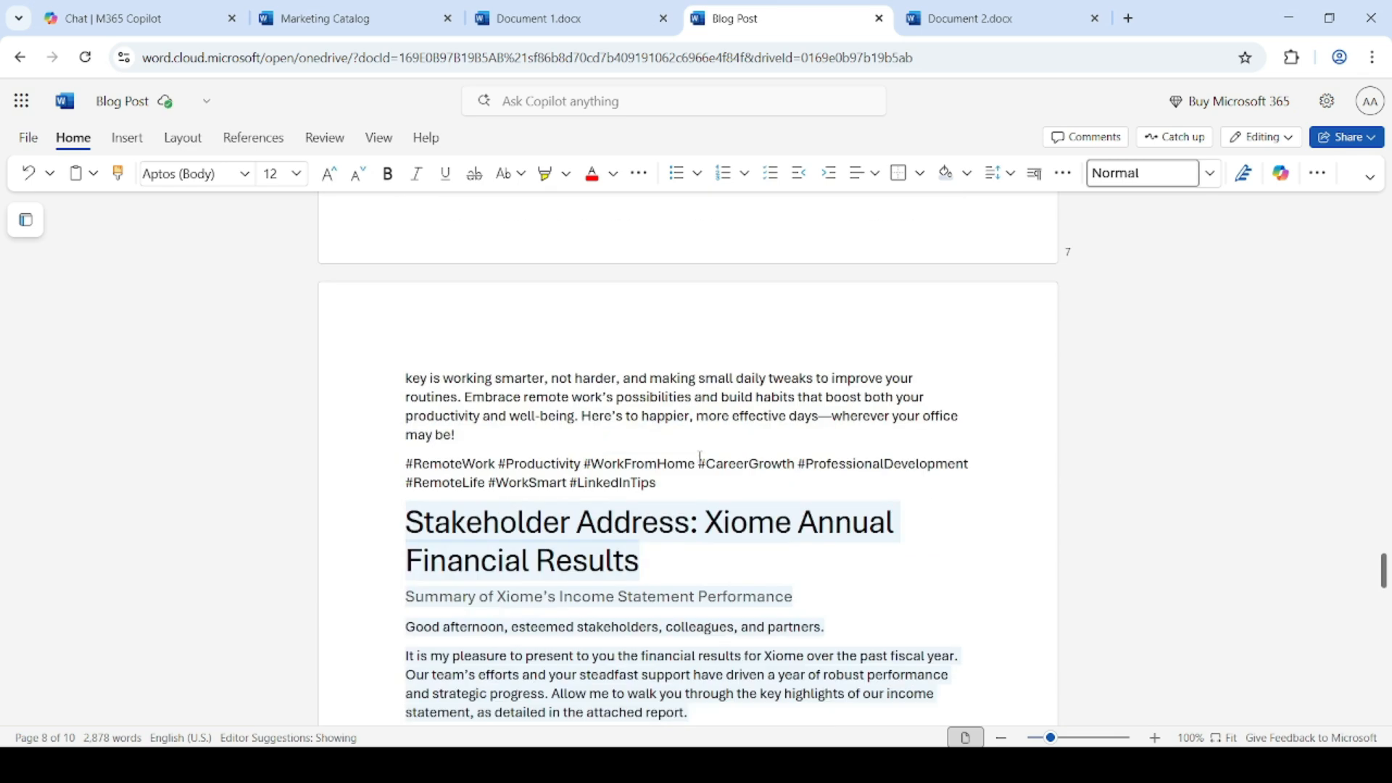
{"action": "scroll", "coordinate": [700, 457], "scroll_direction": "down", "scroll_amount": 10}
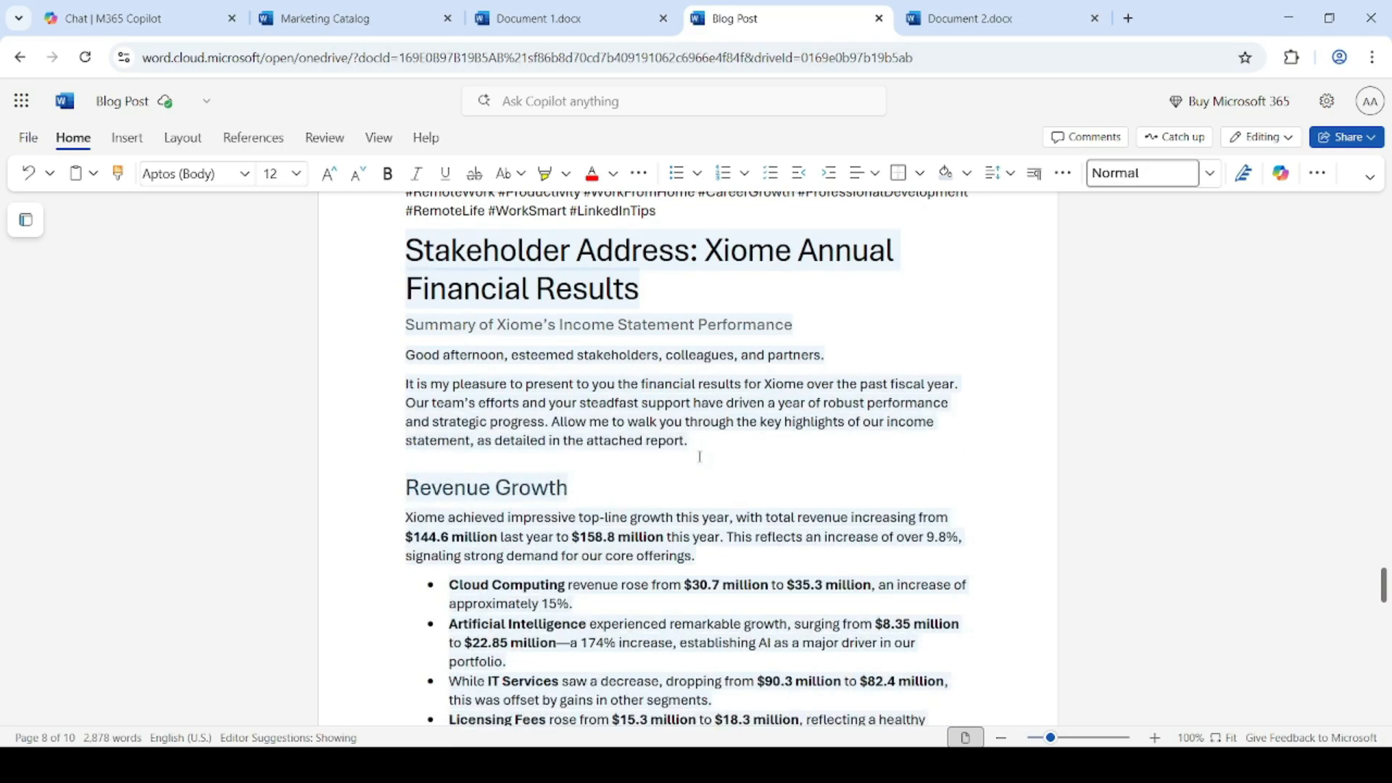
{"action": "scroll", "coordinate": [700, 457], "scroll_direction": "down", "scroll_amount": 20}
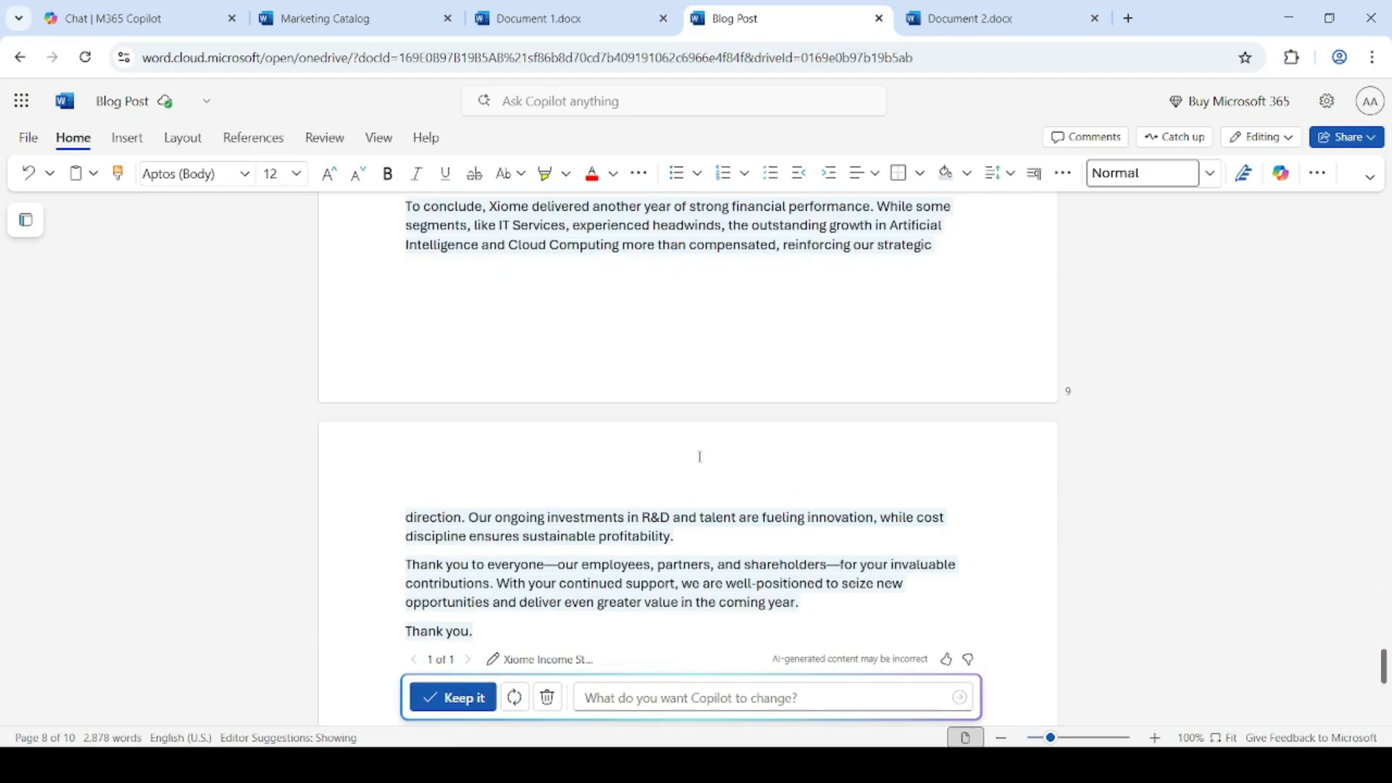
{"action": "scroll", "coordinate": [700, 457], "scroll_direction": "down", "scroll_amount": 1}
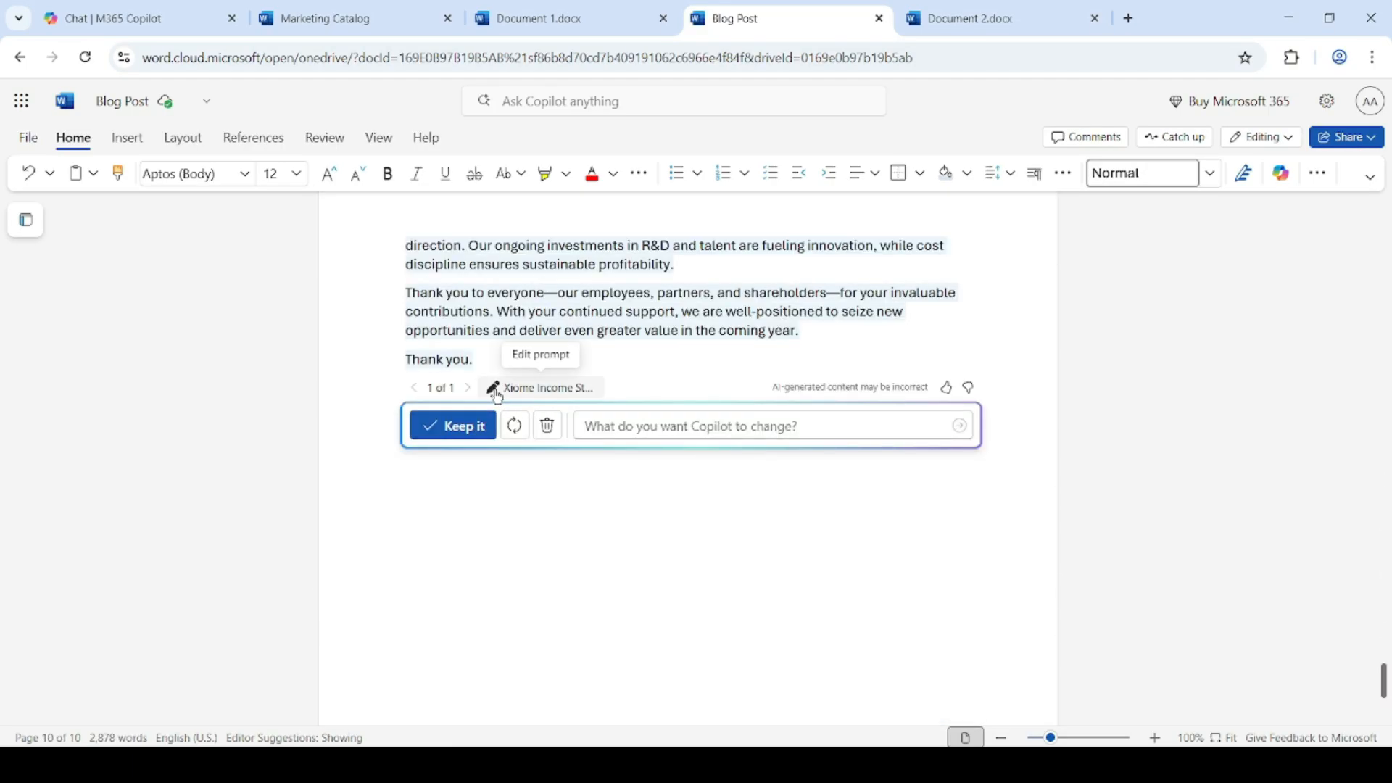
Open the attached Xiome Income Statement.docx from the speech draft's prompt and examine its figures down to the income tax expense
{"action": "left_click", "coordinate": [566, 389]}
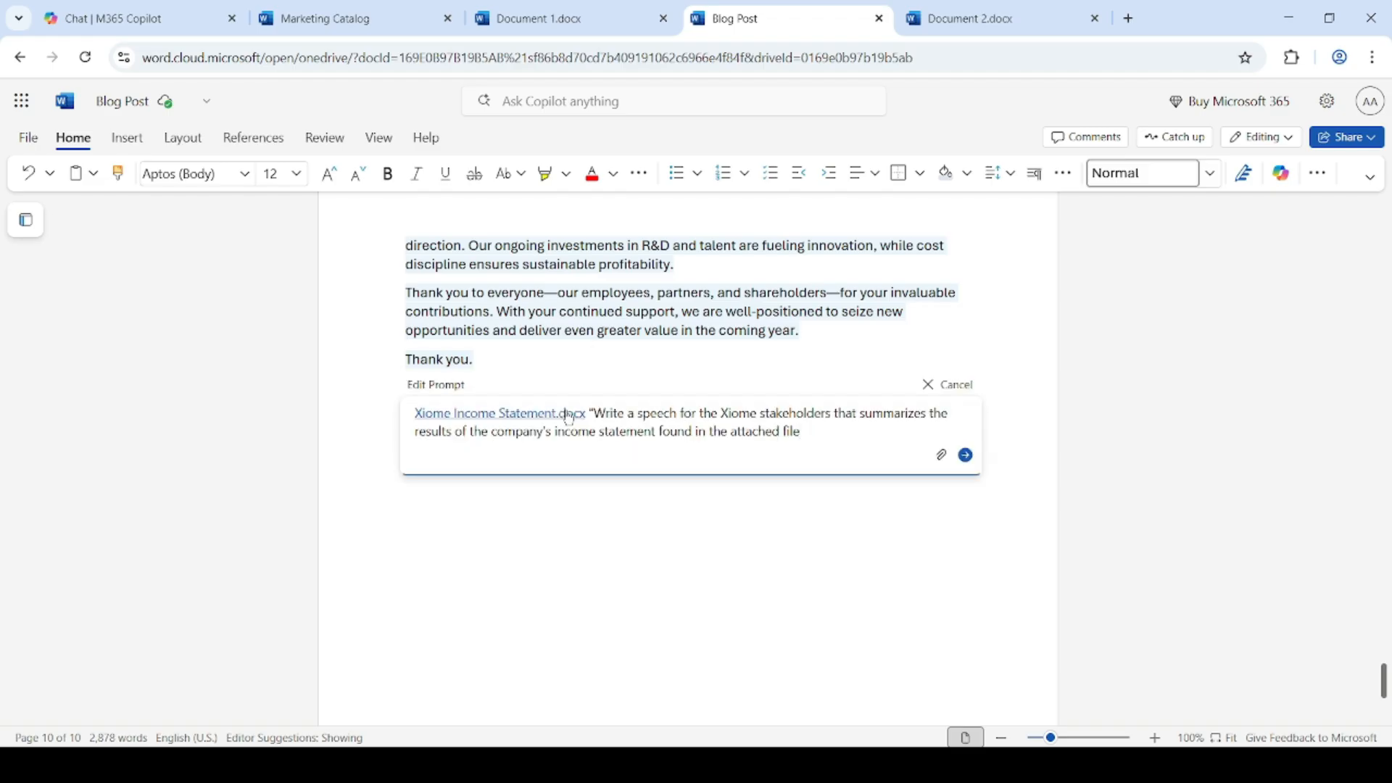
{"action": "left_click", "coordinate": [514, 415]}
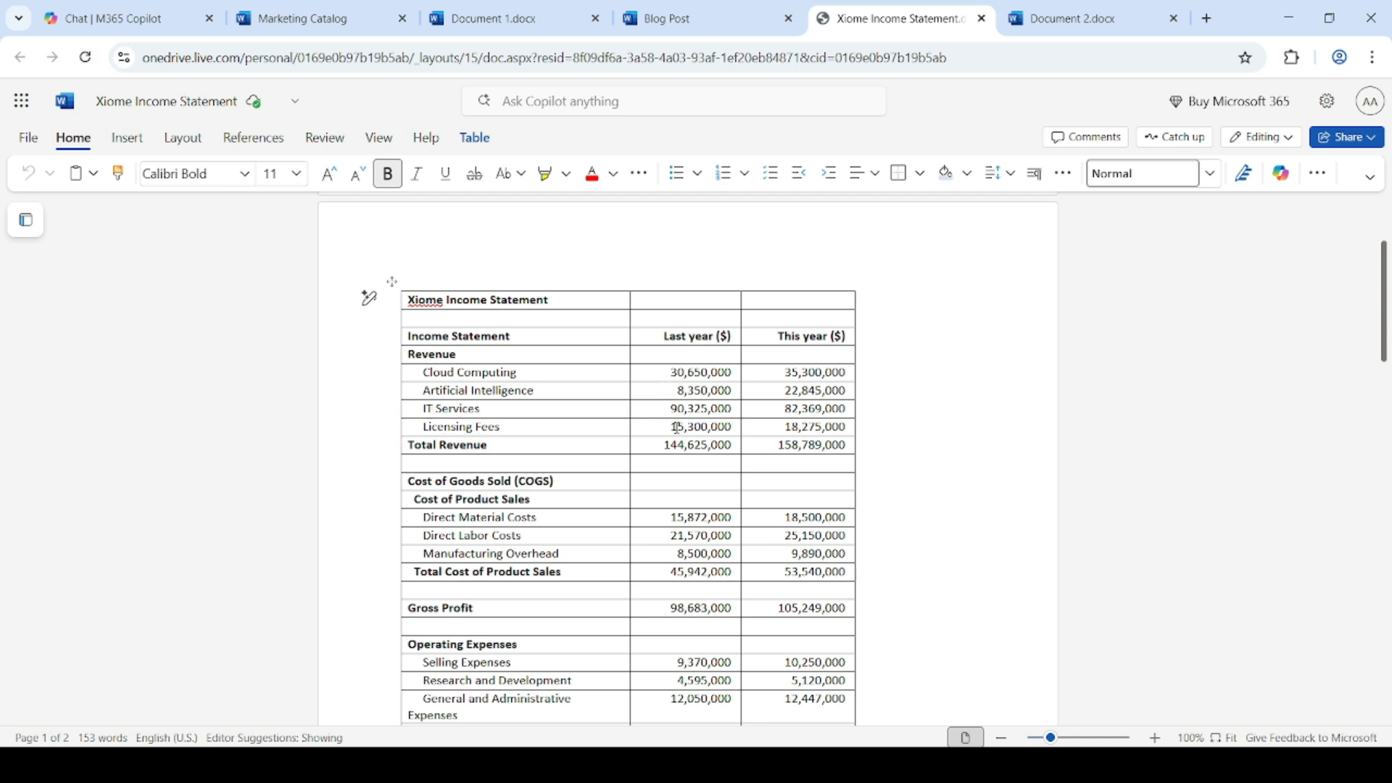
{"action": "scroll", "coordinate": [676, 428], "scroll_direction": "down", "scroll_amount": 1}
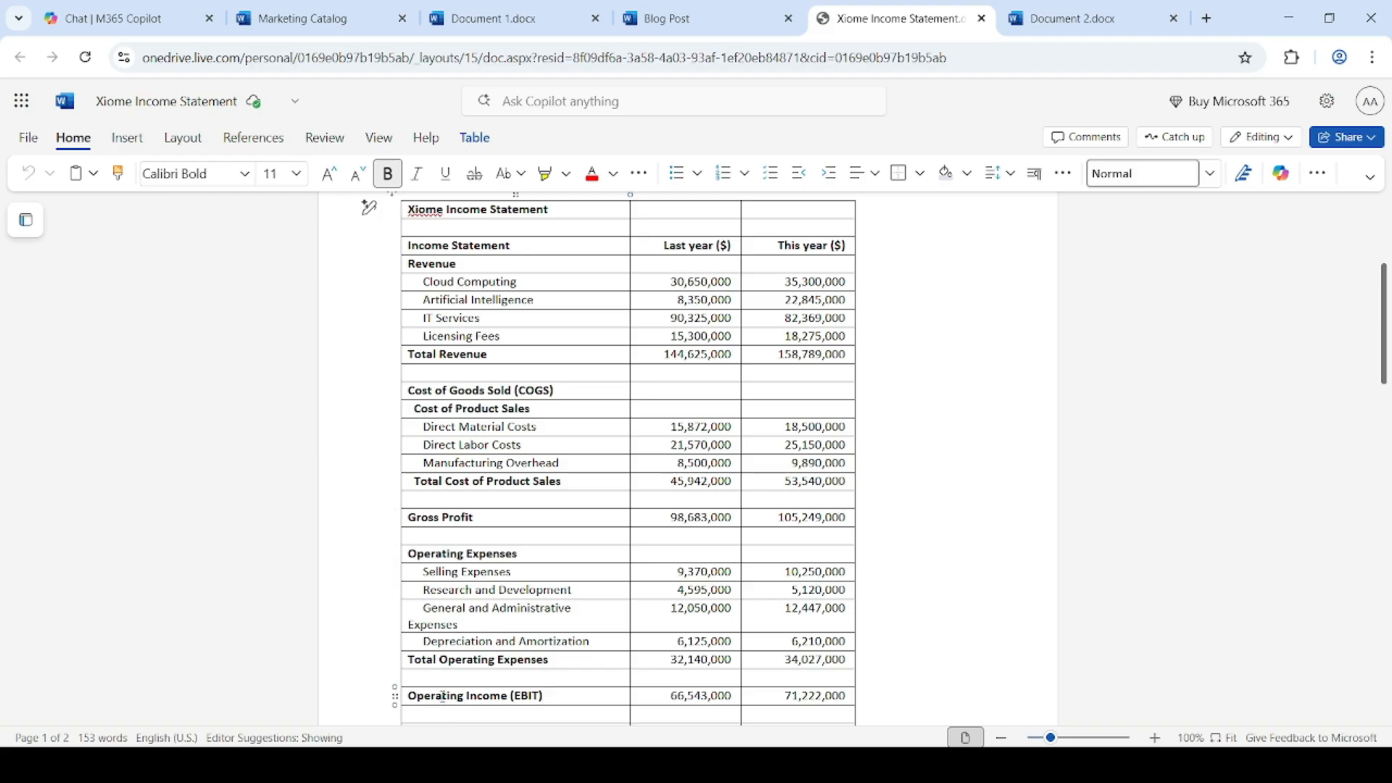
{"action": "scroll", "coordinate": [583, 520], "scroll_direction": "down", "scroll_amount": 2}
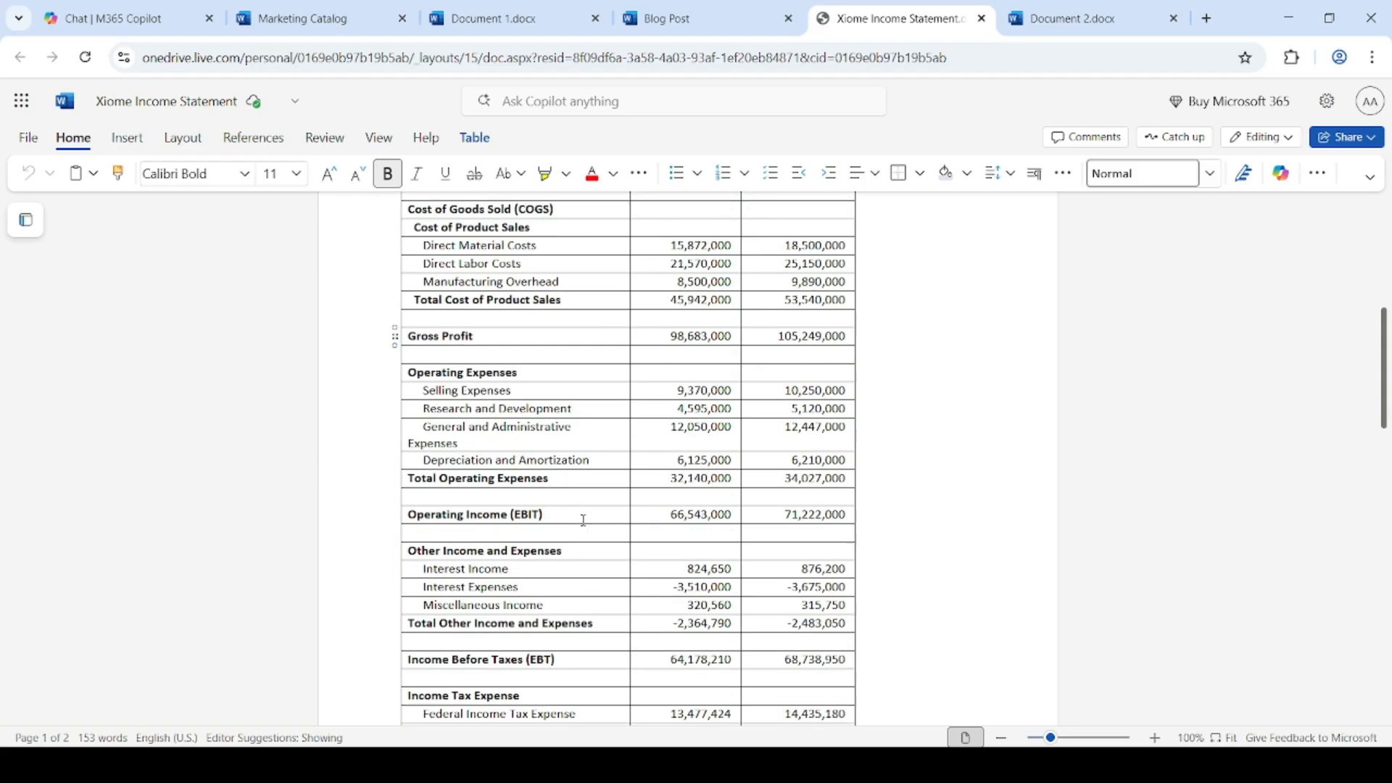
{"action": "scroll", "coordinate": [583, 520], "scroll_direction": "down", "scroll_amount": 2}
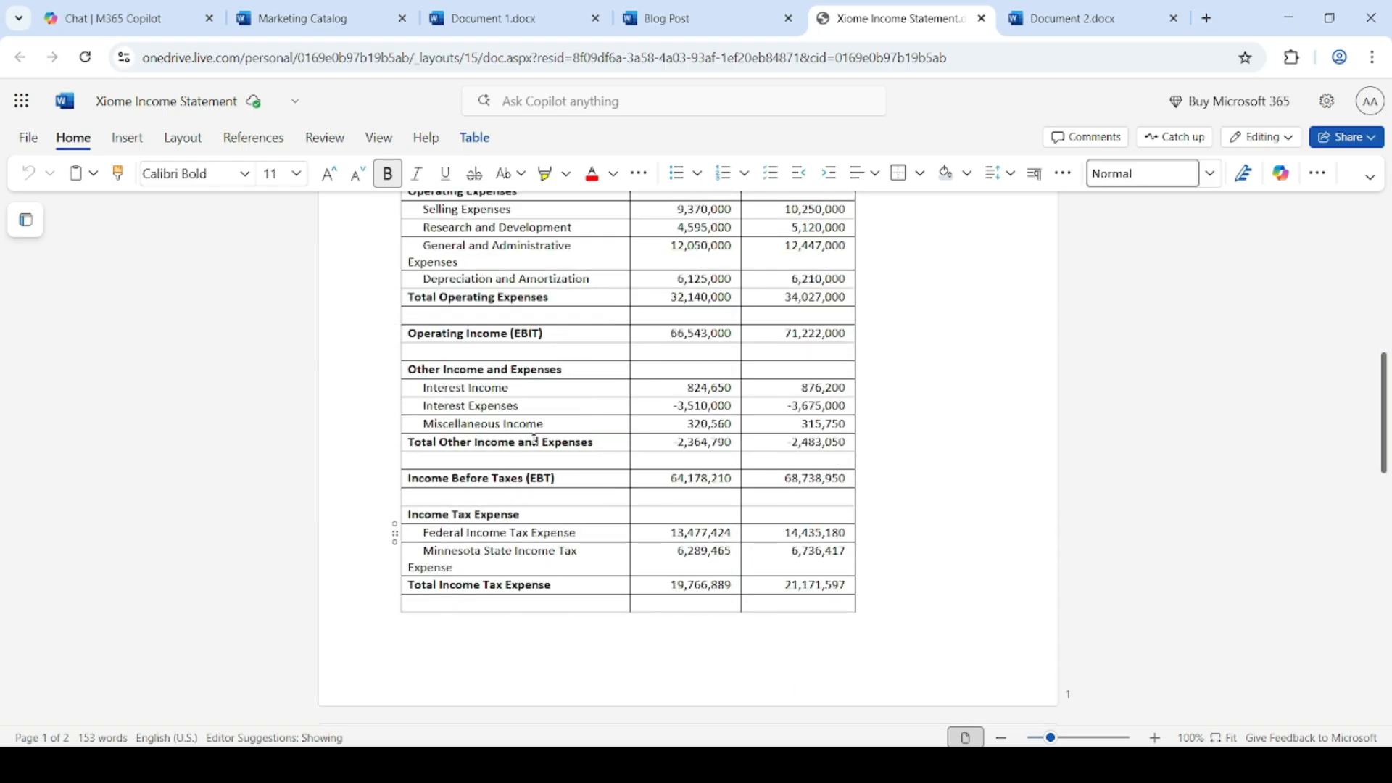
Return to the Blog Post document and compare the speech's revenue, cost and operating expense figures with the income statement
{"action": "left_click", "coordinate": [698, 19]}
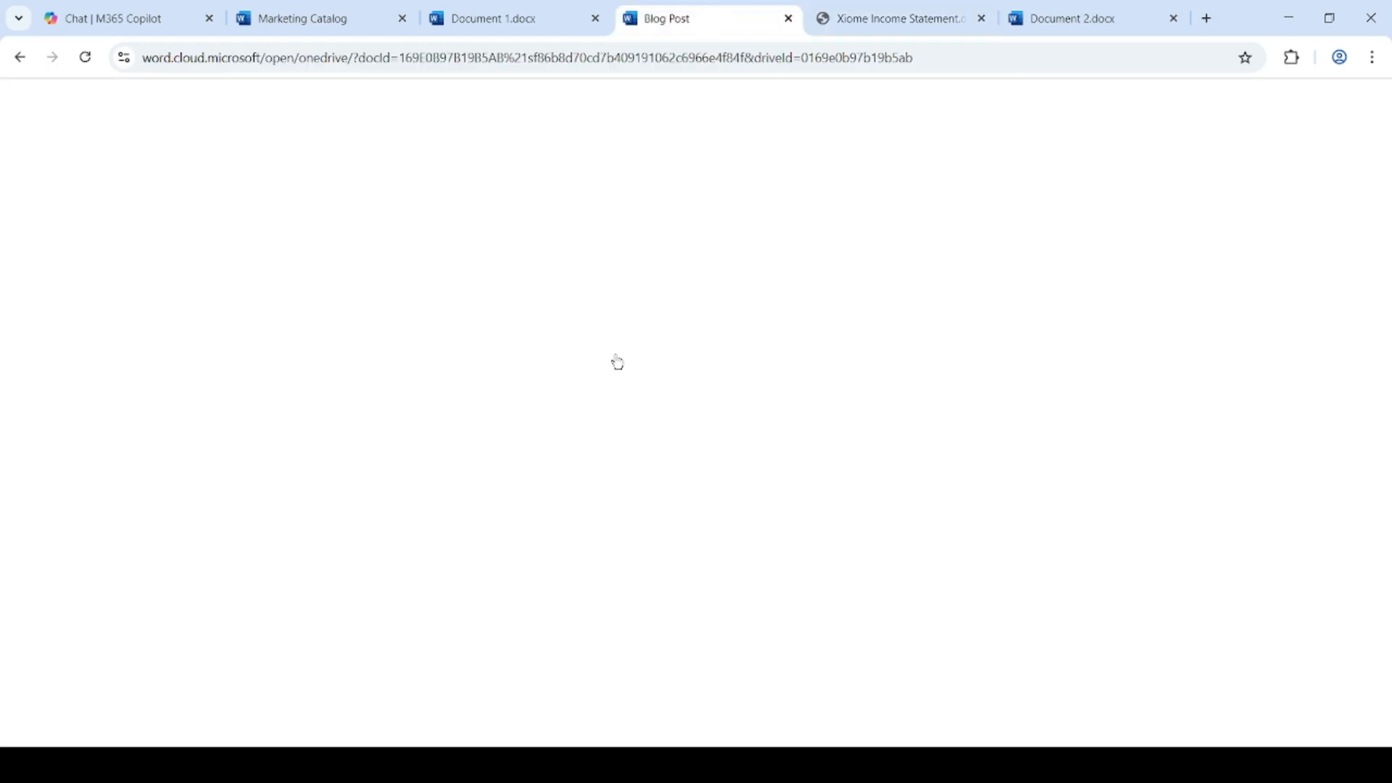
{"action": "scroll", "coordinate": [618, 363], "scroll_direction": "up", "scroll_amount": 10}
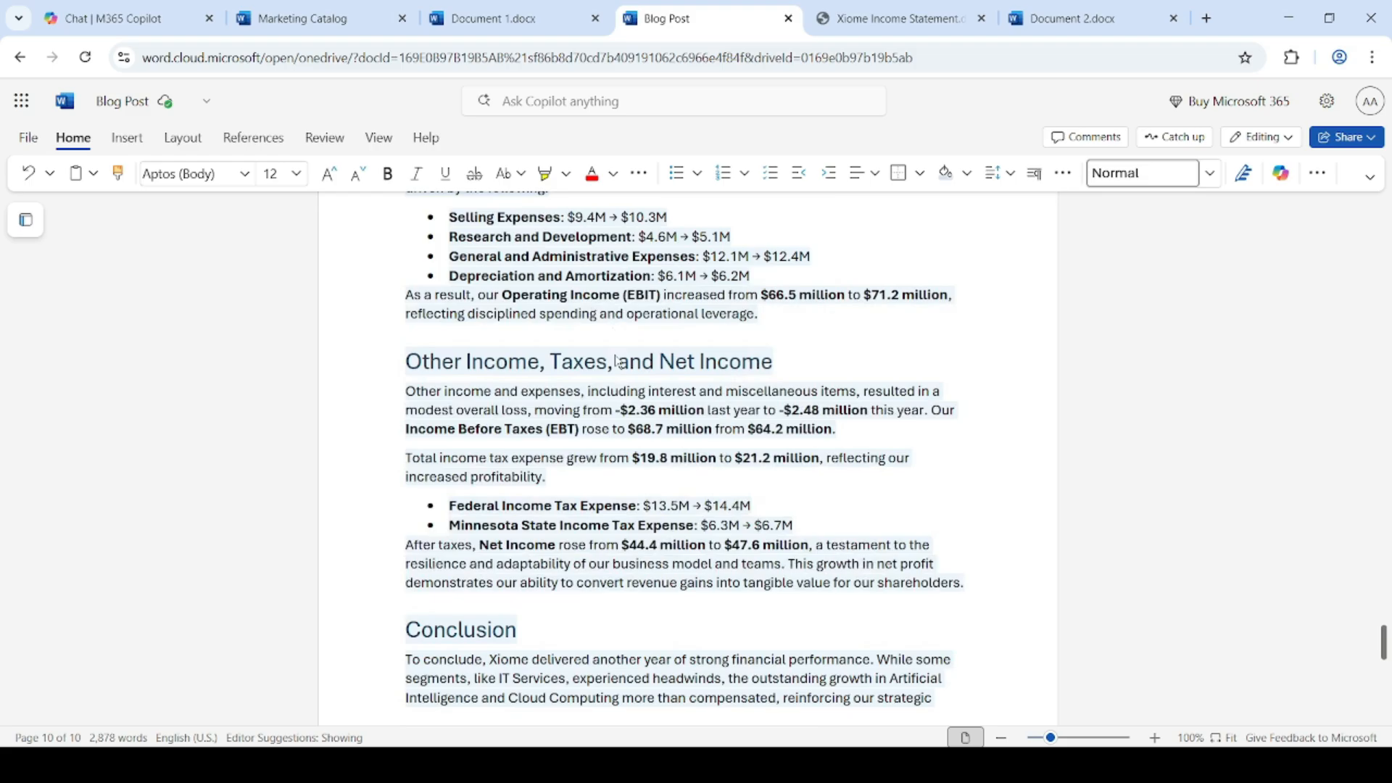
{"action": "scroll", "coordinate": [618, 363], "scroll_direction": "up", "scroll_amount": 6}
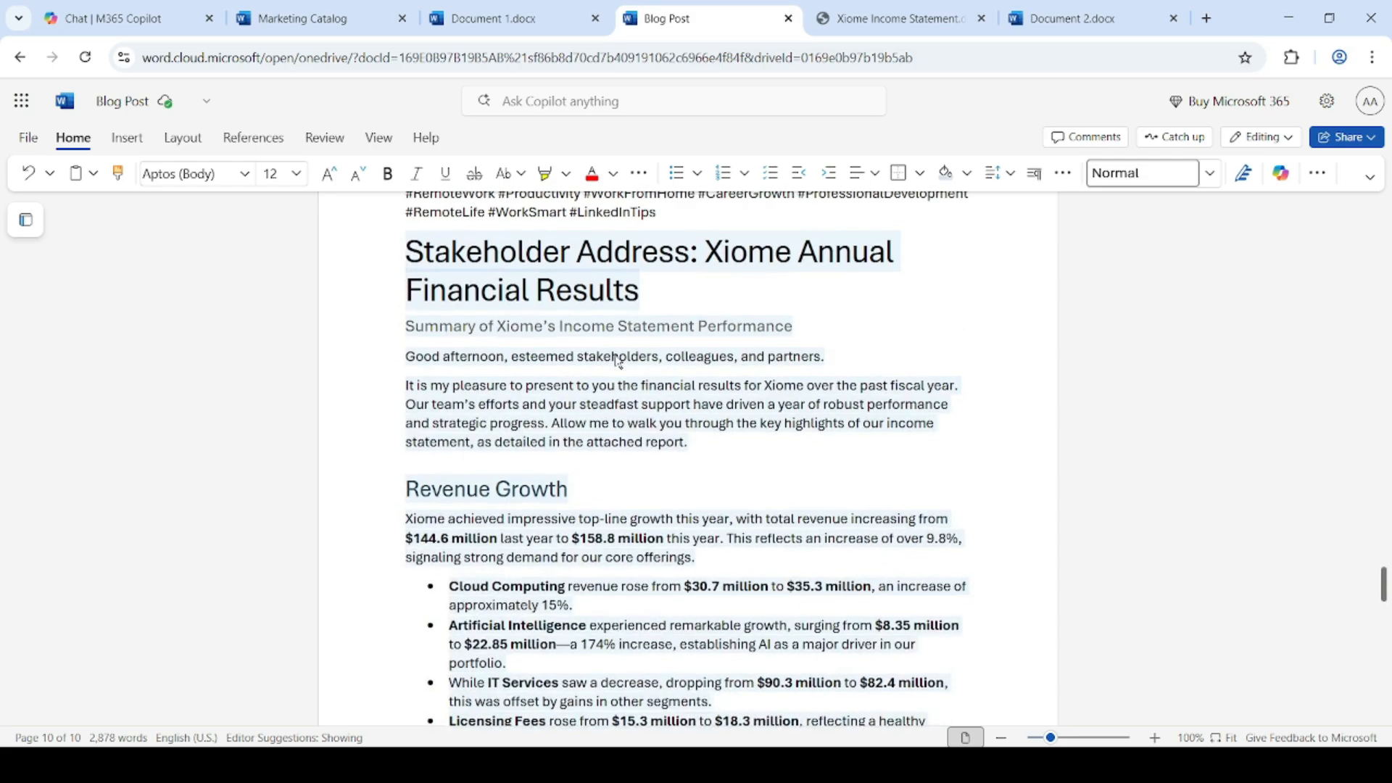
{"action": "scroll", "coordinate": [573, 486], "scroll_direction": "down", "scroll_amount": 5}
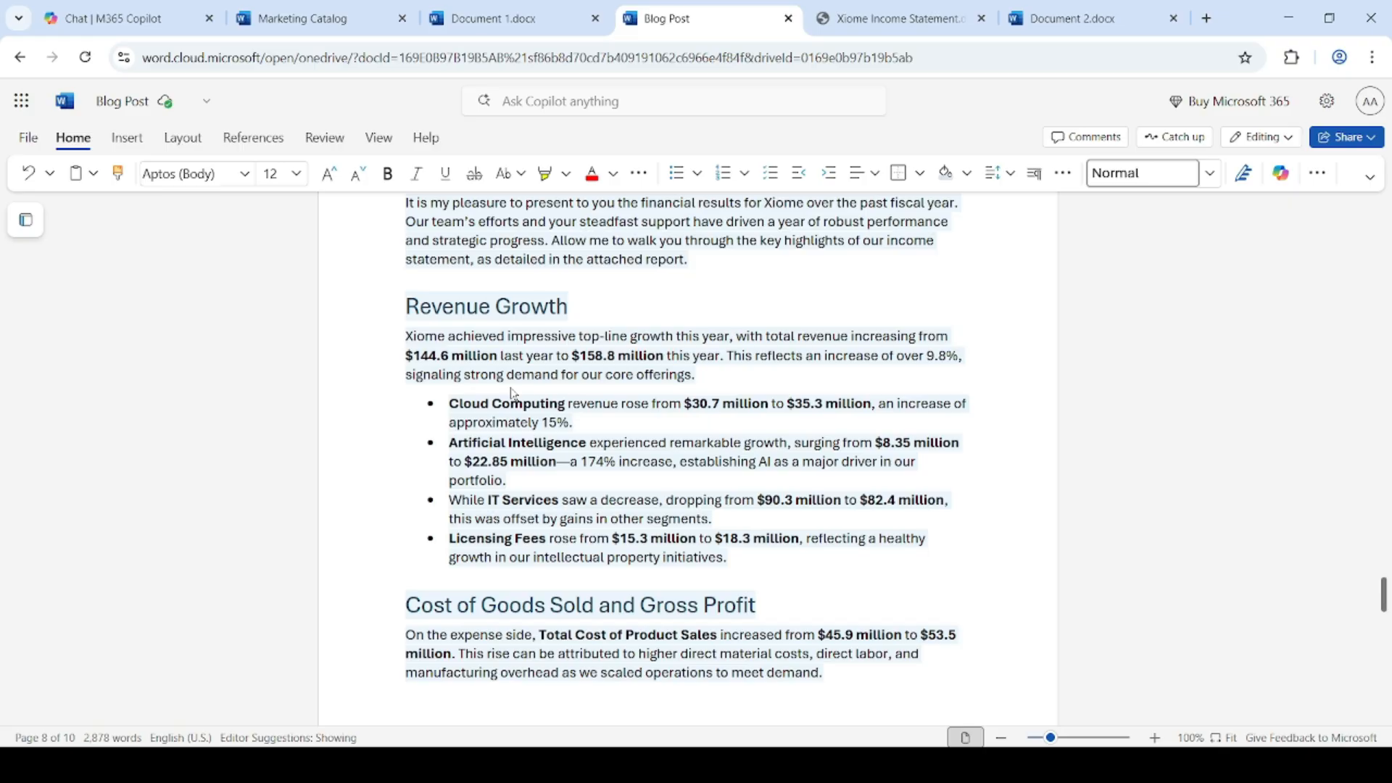
{"action": "scroll", "coordinate": [512, 394], "scroll_direction": "down", "scroll_amount": 7}
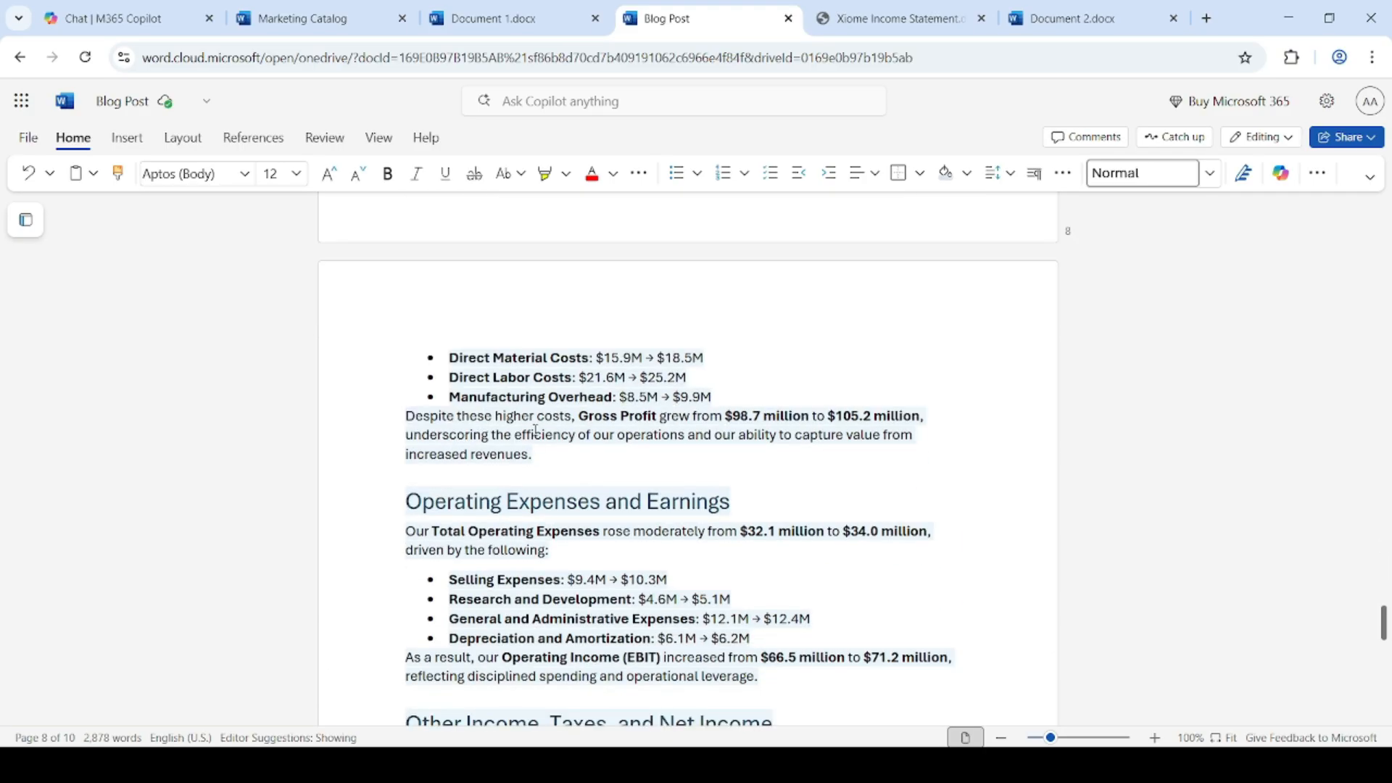
{"action": "scroll", "coordinate": [535, 430], "scroll_direction": "down", "scroll_amount": 5}
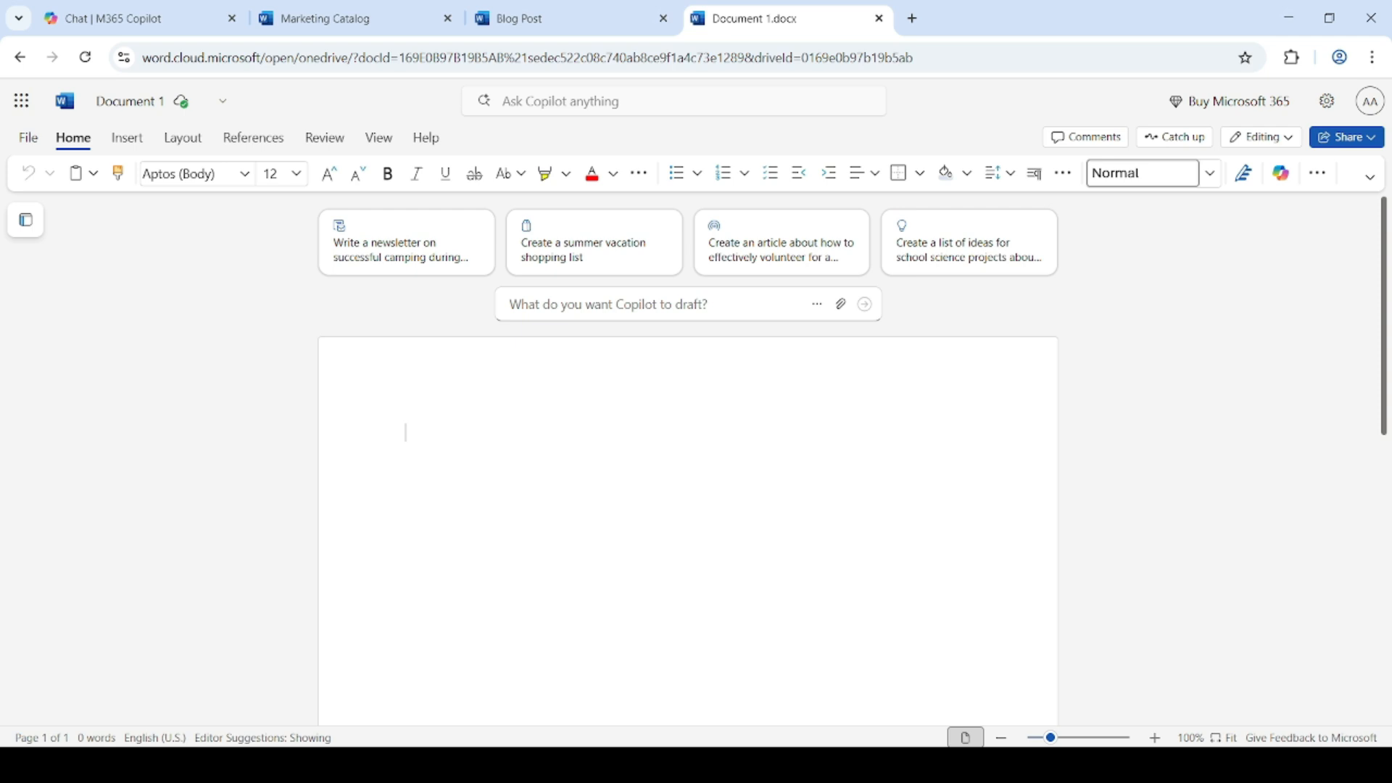
Generate a Copilot draft in the blank Document 1 with the prompt "Suggest 5 blog post ideas around productivity tips for remote workers"
{"action": "left_click", "coordinate": [585, 304]}
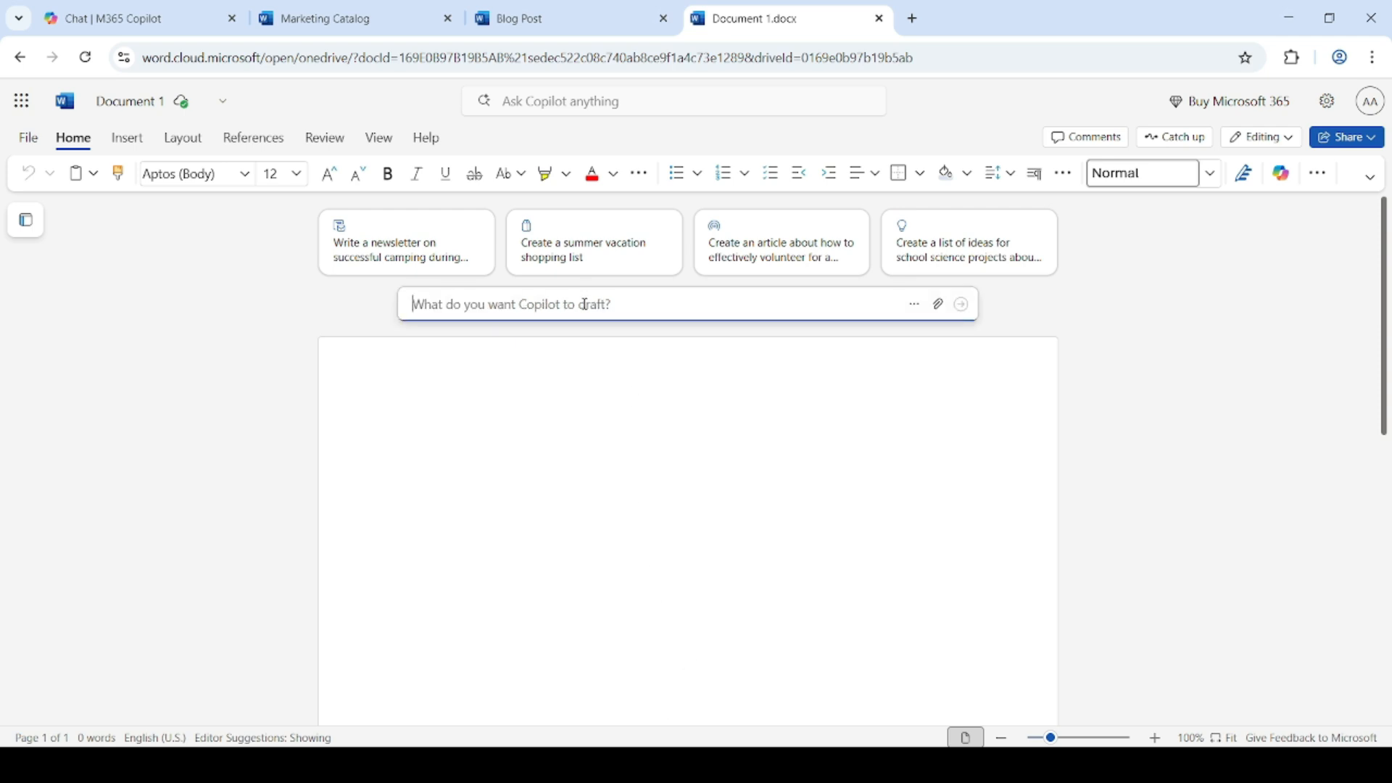
{"action": "type", "text": "Suggest"}
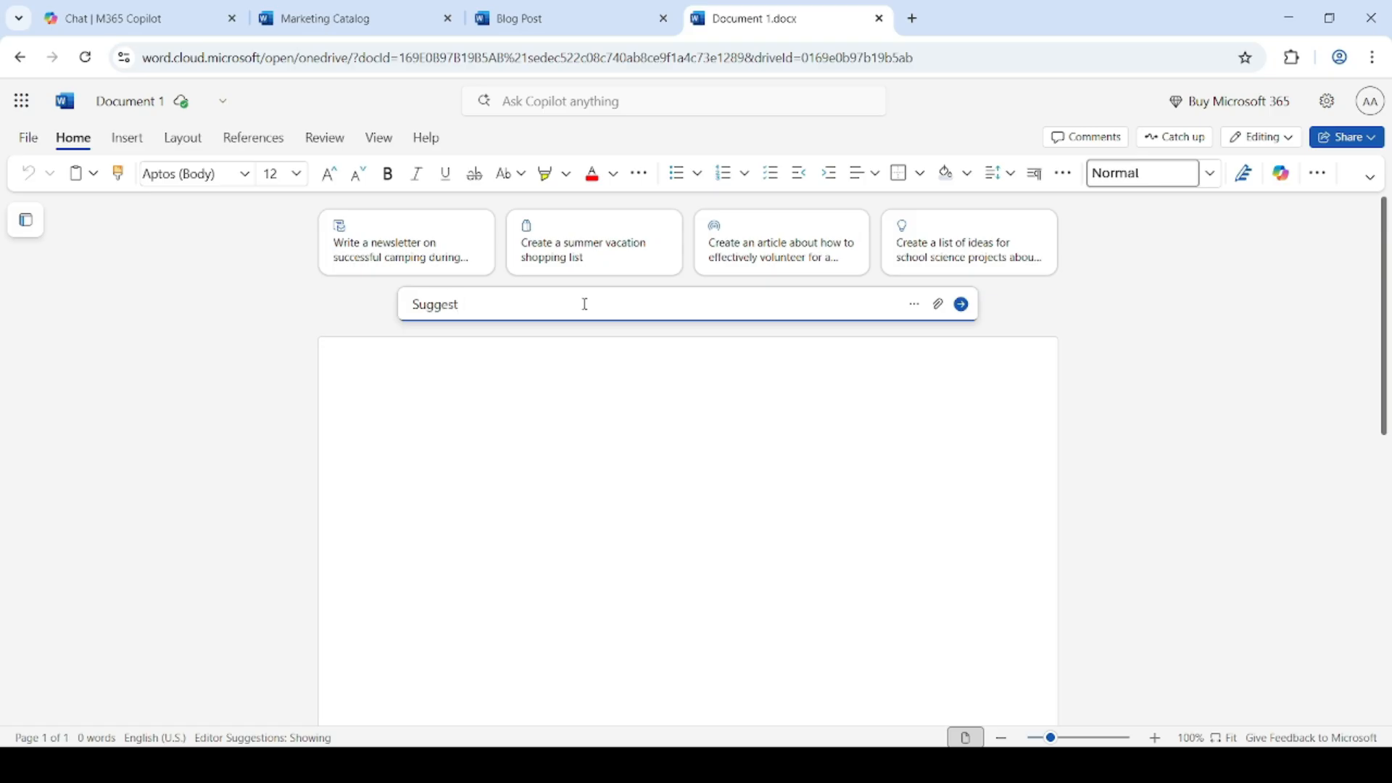
{"action": "type", "text": " 5 blog post"}
{"action": "type", "text": "ideas around producti"}
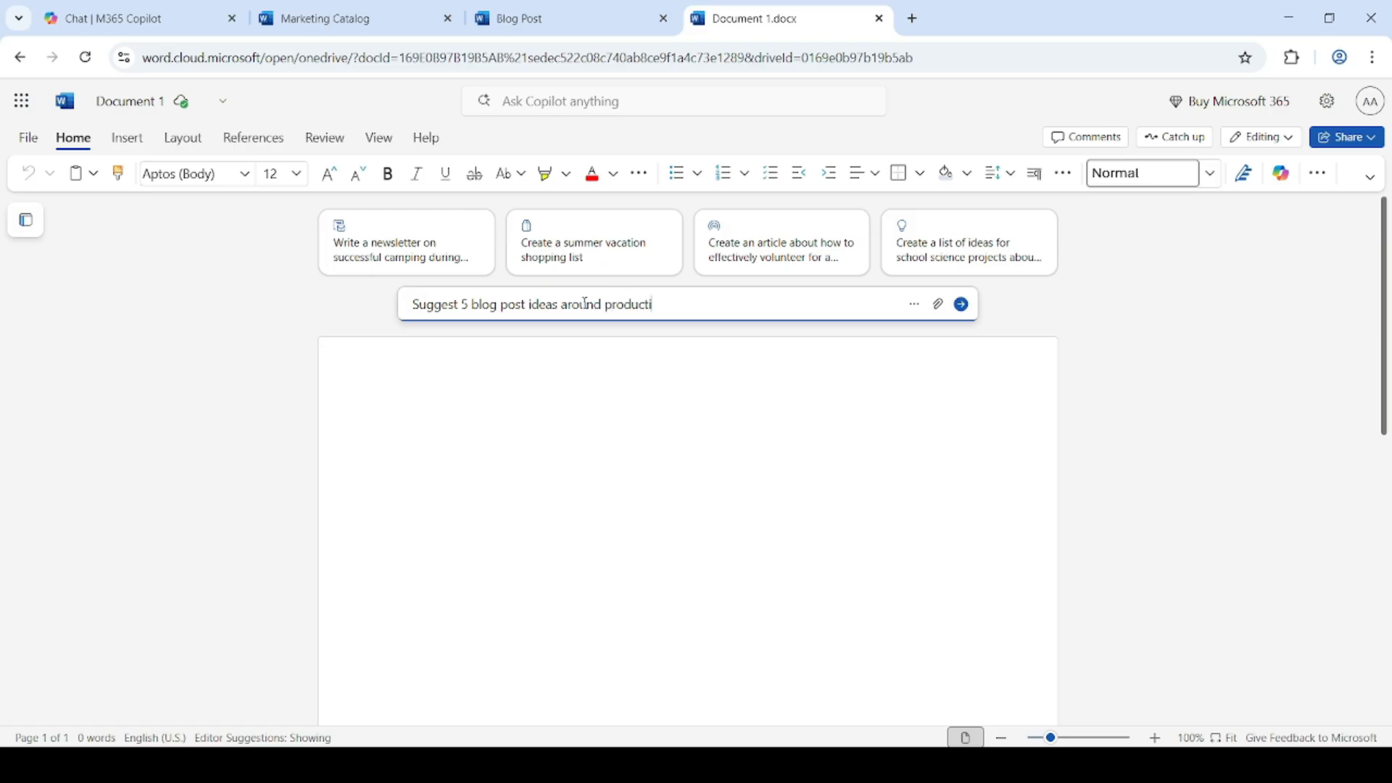
{"action": "type", "text": "vity tips for remote workers"}
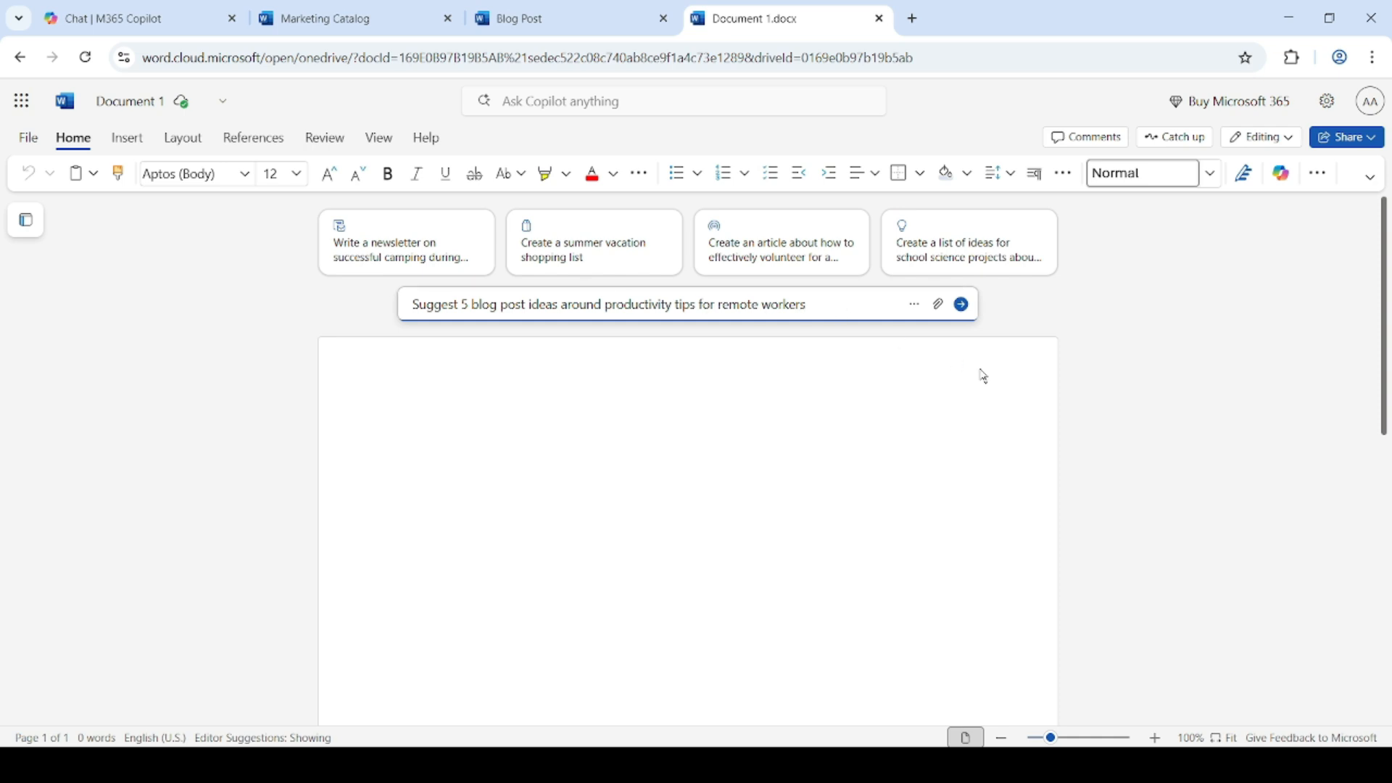
{"action": "left_click", "coordinate": [963, 306]}
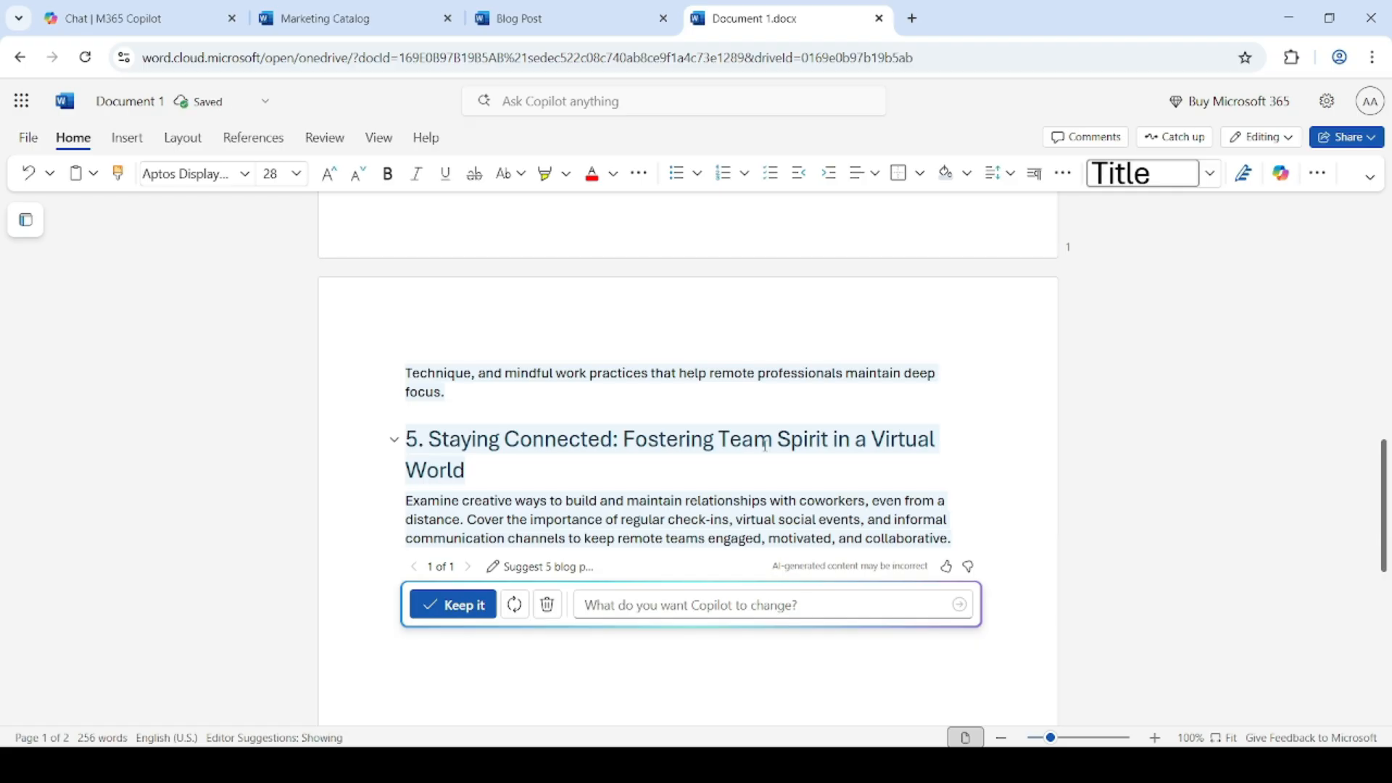
Review the blog post ideas, copy the title of idea 2 without its number, and keep the draft
{"action": "scroll", "coordinate": [765, 444], "scroll_direction": "up", "scroll_amount": 15}
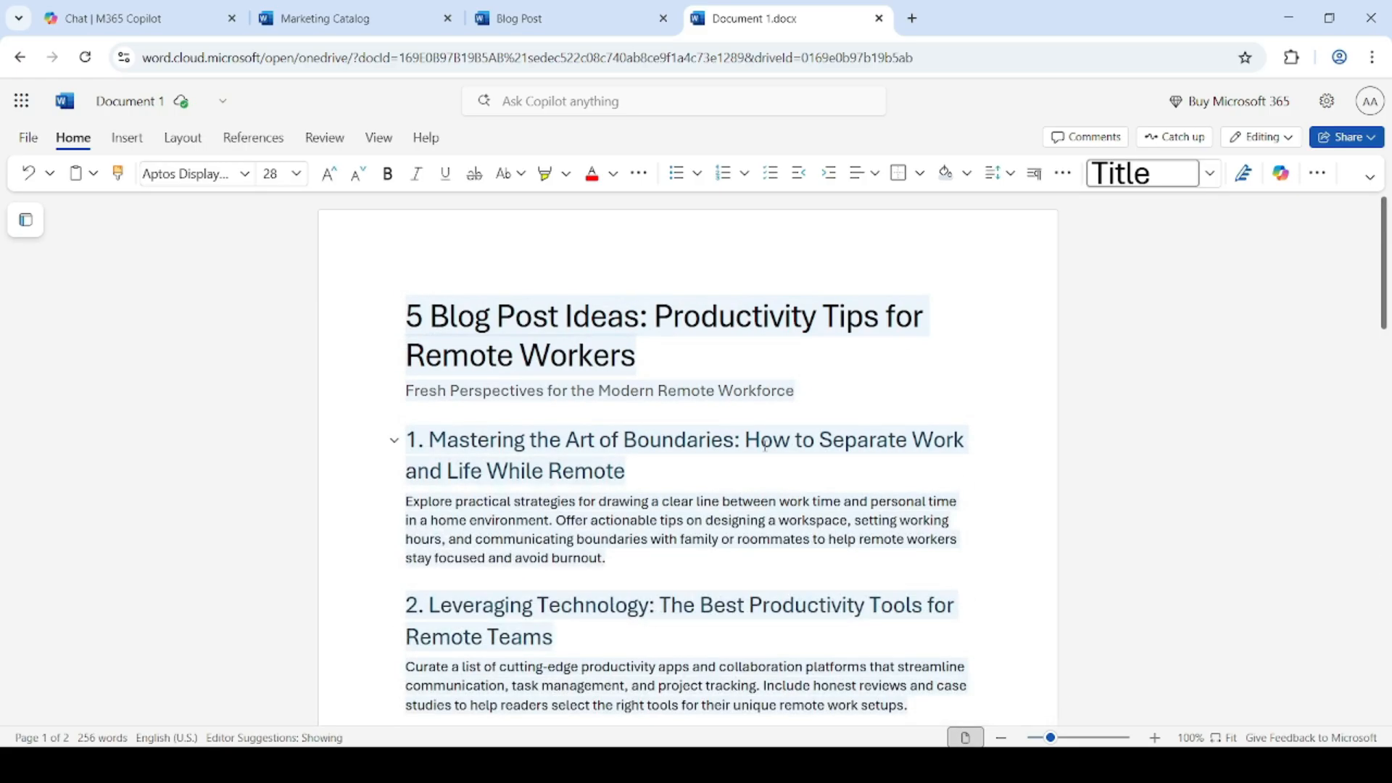
{"action": "scroll", "coordinate": [765, 445], "scroll_direction": "down", "scroll_amount": 3}
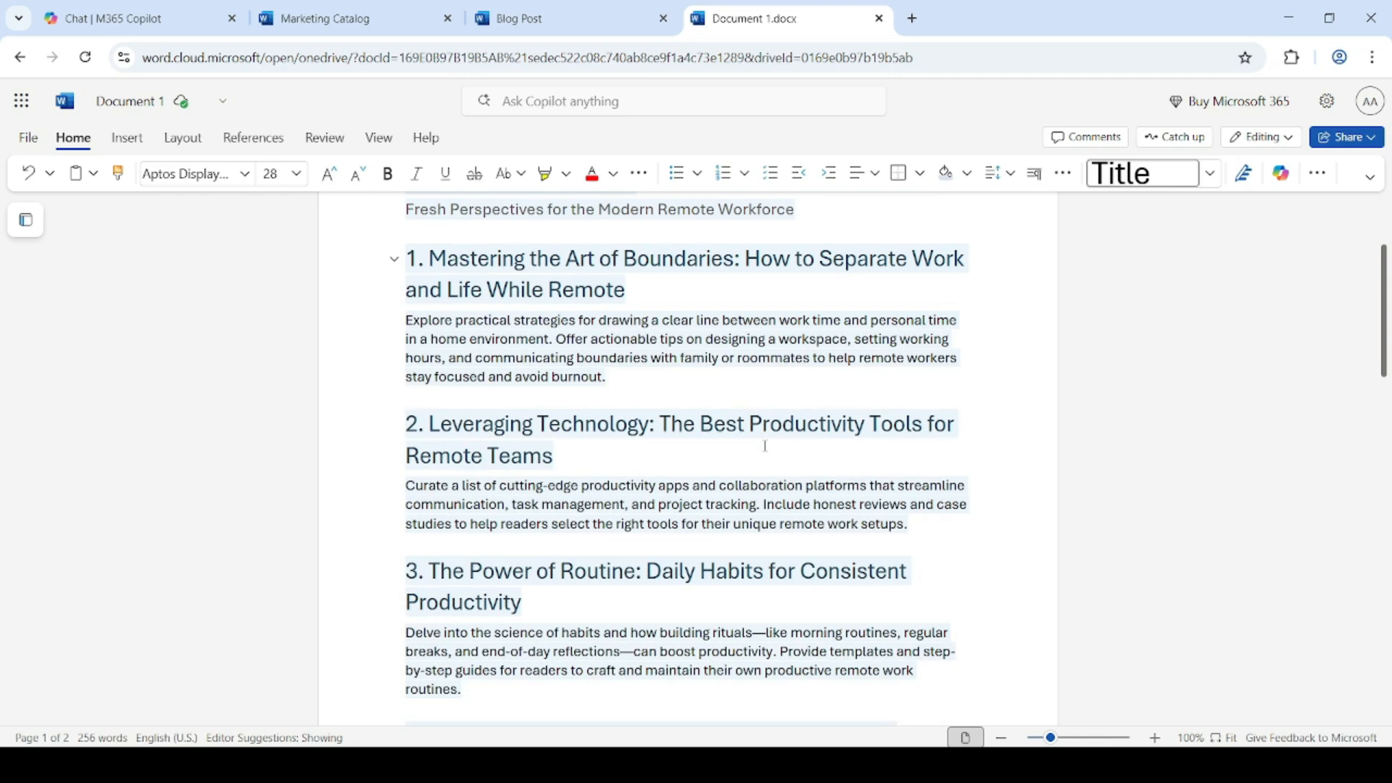
{"action": "scroll", "coordinate": [765, 444], "scroll_direction": "down", "scroll_amount": 13}
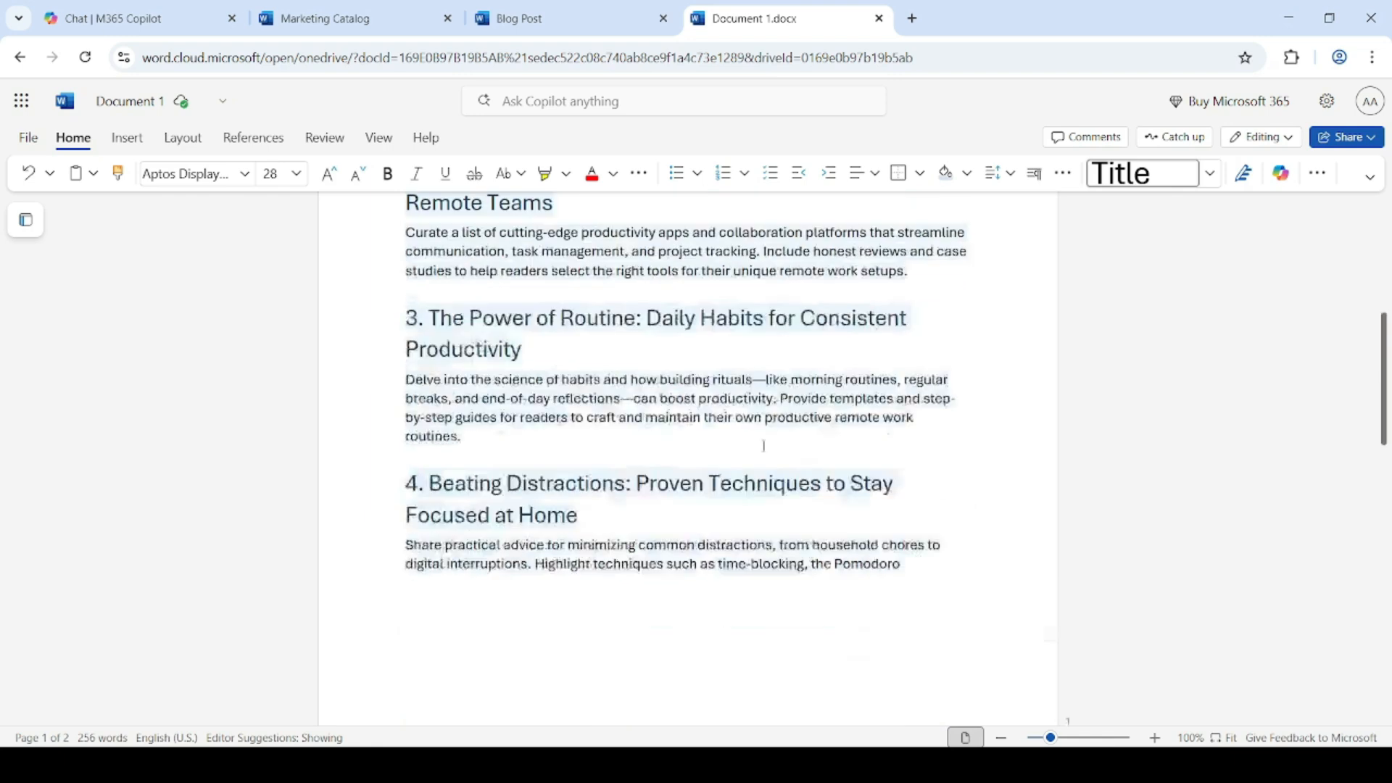
{"action": "scroll", "coordinate": [764, 447], "scroll_direction": "up", "scroll_amount": 12}
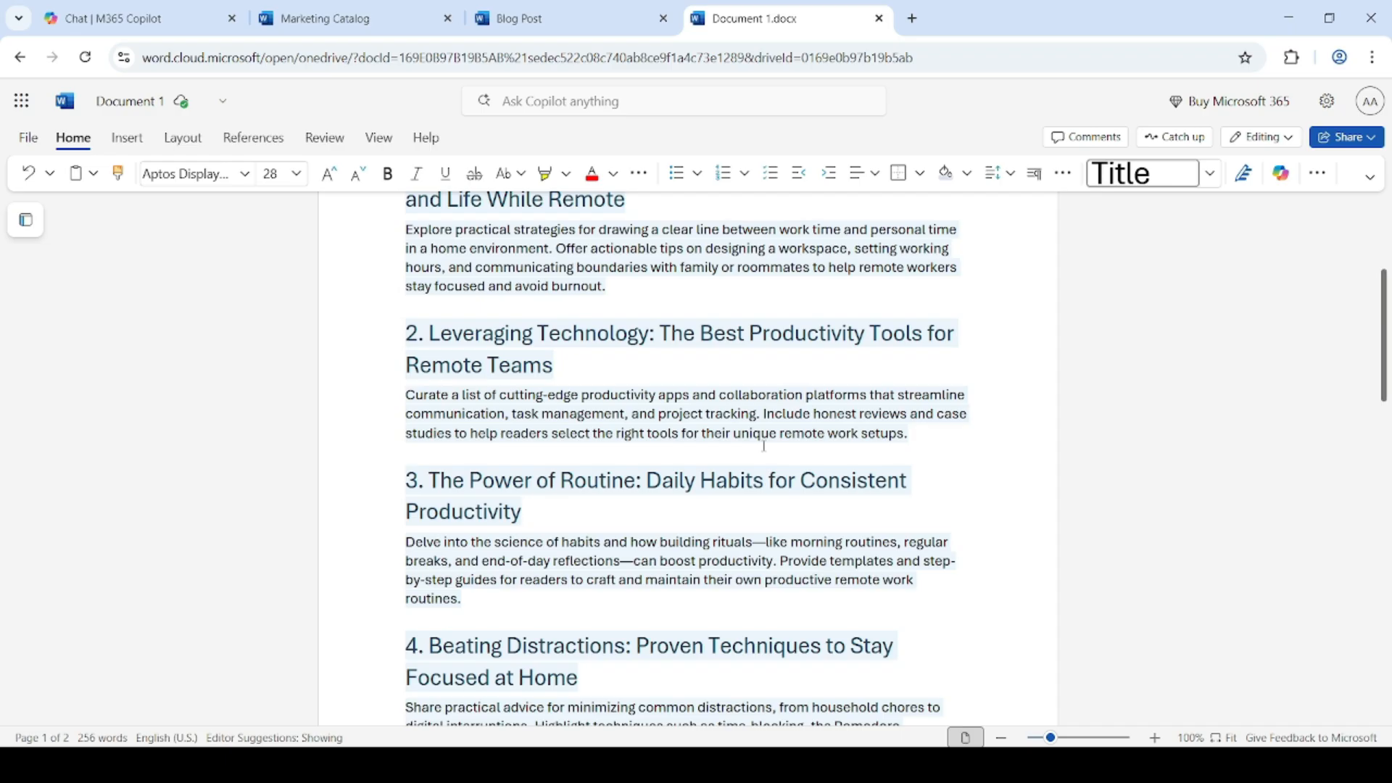
{"action": "left_click_drag", "start_coordinate": [429, 334], "coordinate": [556, 370]}
{"action": "key", "text": "ctrl+c"}
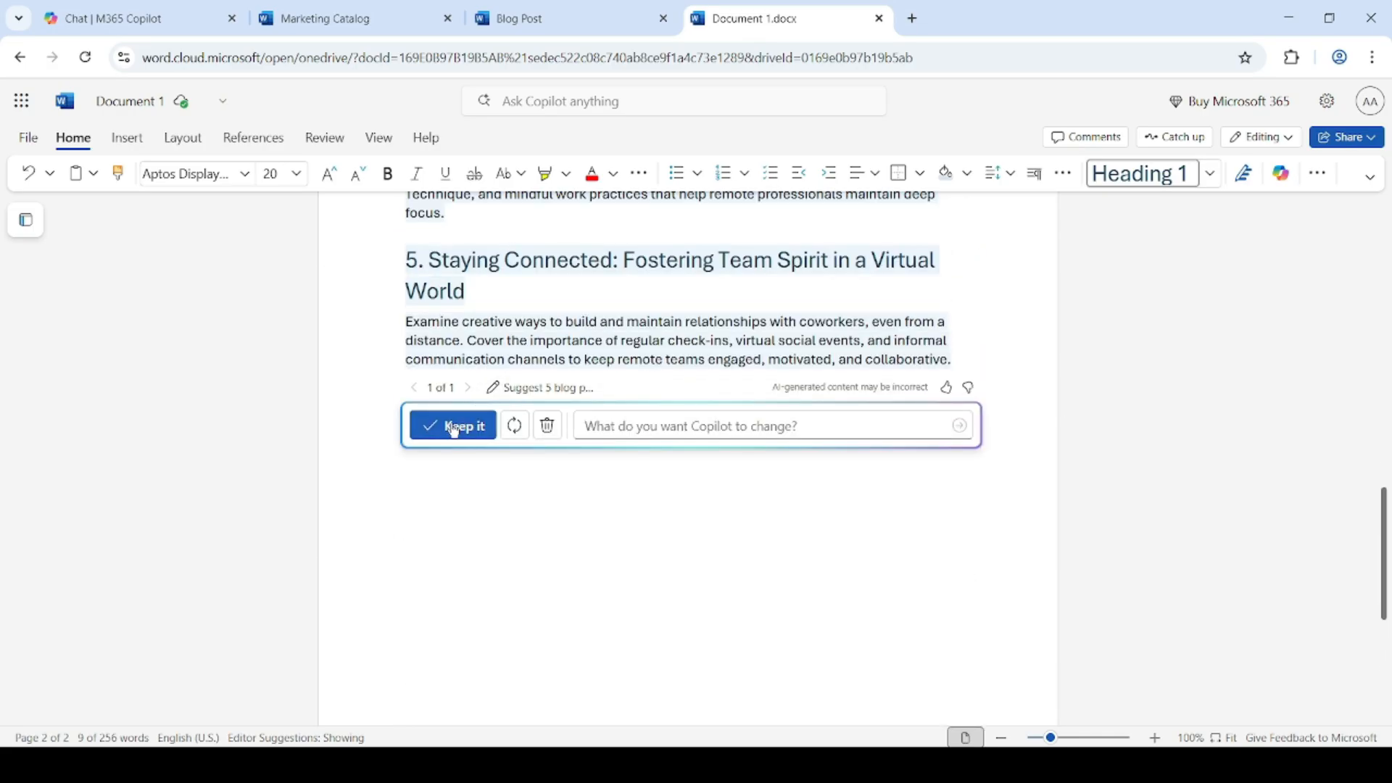
{"action": "left_click", "coordinate": [454, 428]}
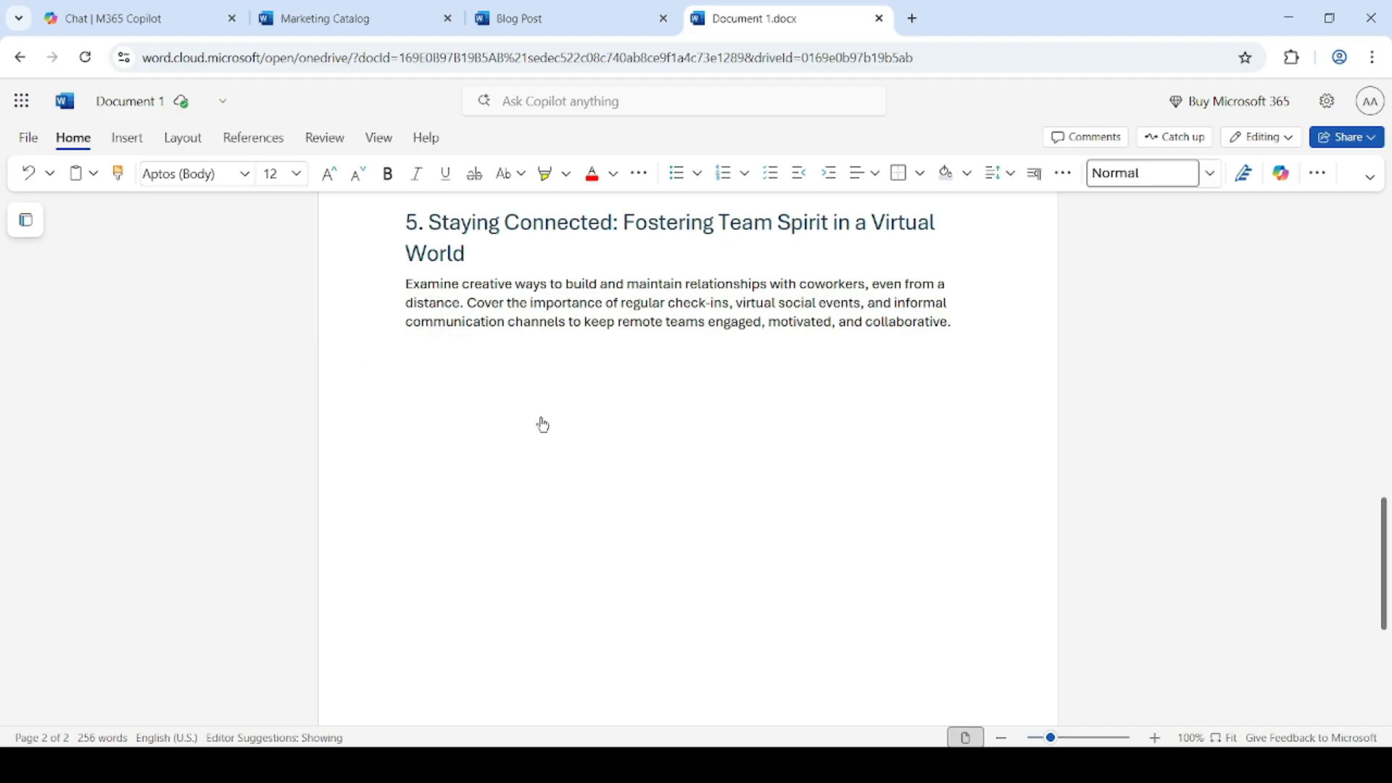
Start a Copilot prompt below idea 5: "Create a detailed outline for a blog titled "Leveraging Technology: The Best Productivity Tools for Remote Teams"
{"action": "key", "text": "alt+i"}
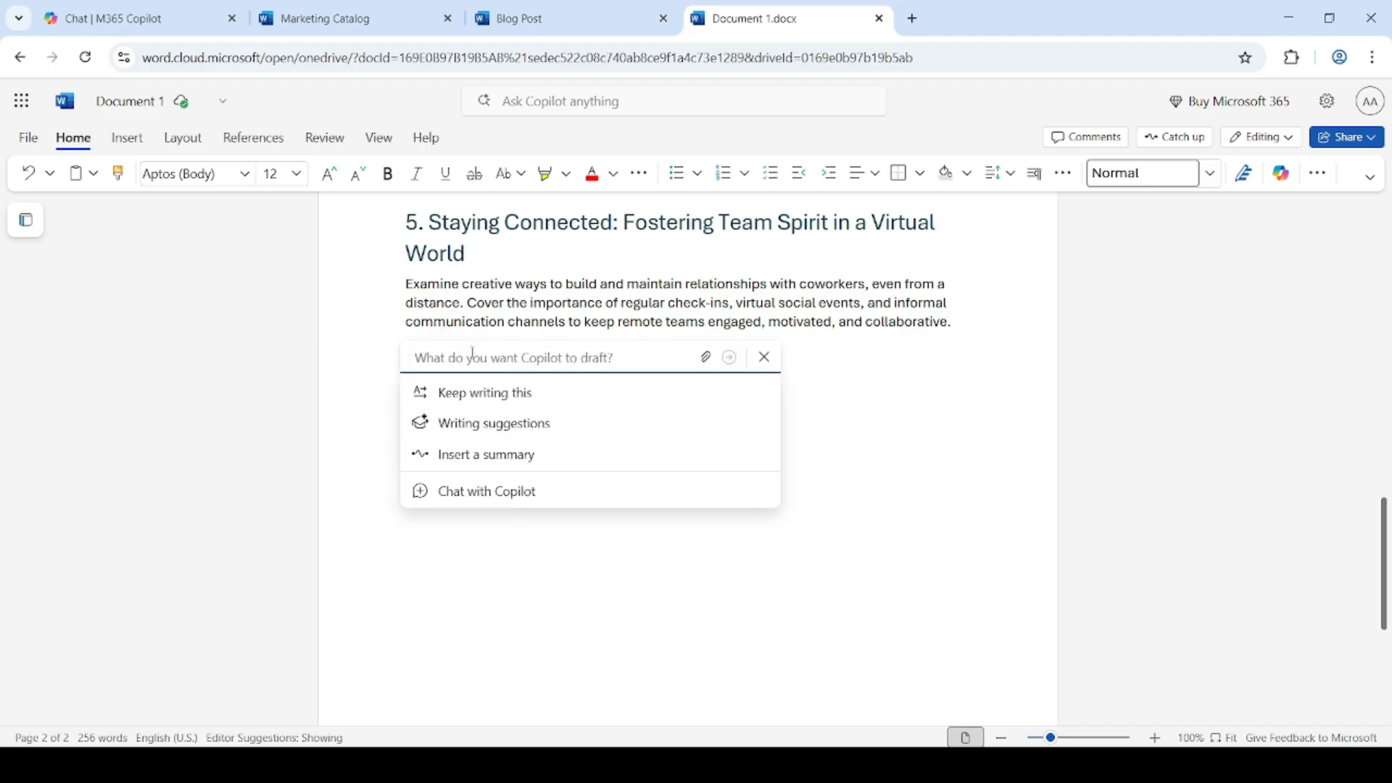
{"action": "type", "text": "Create "}
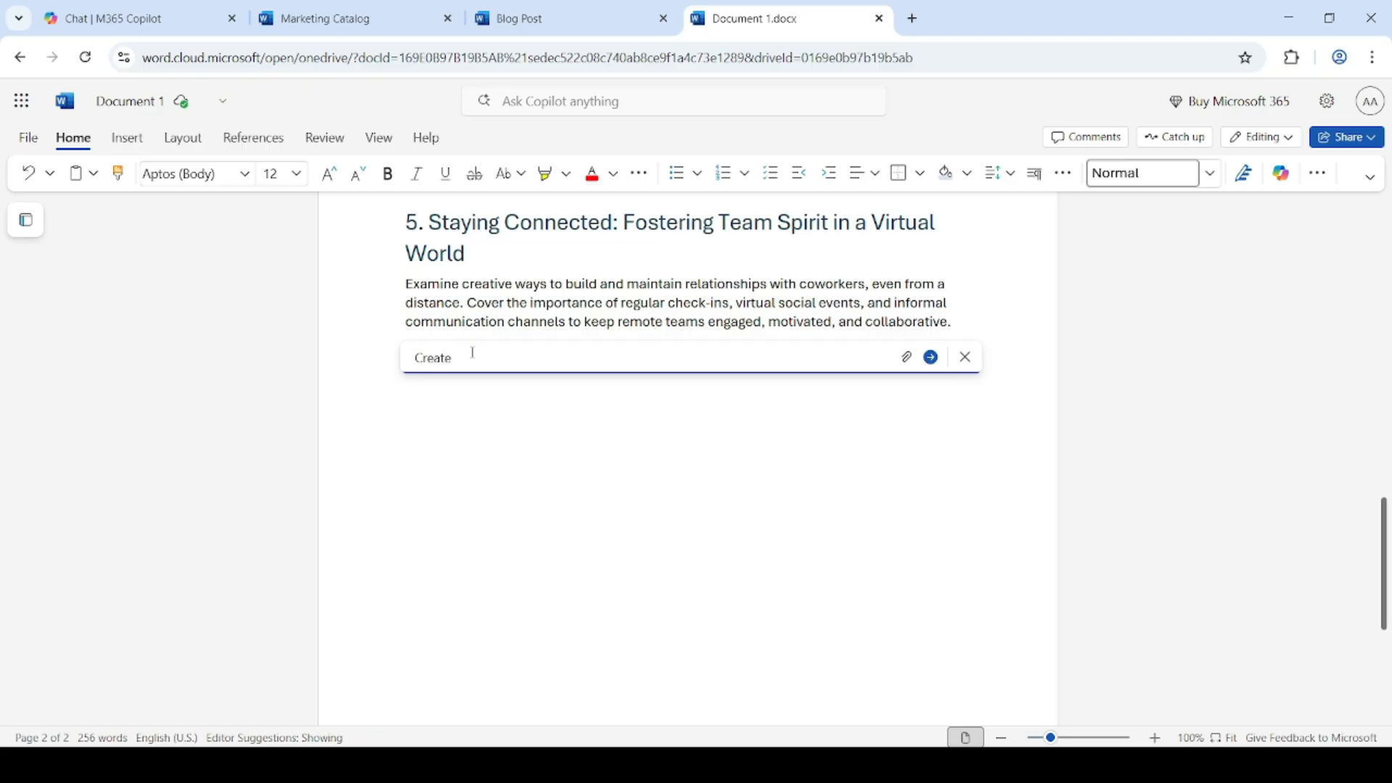
{"action": "type", "text": "a detailed outline for a blog titled "}
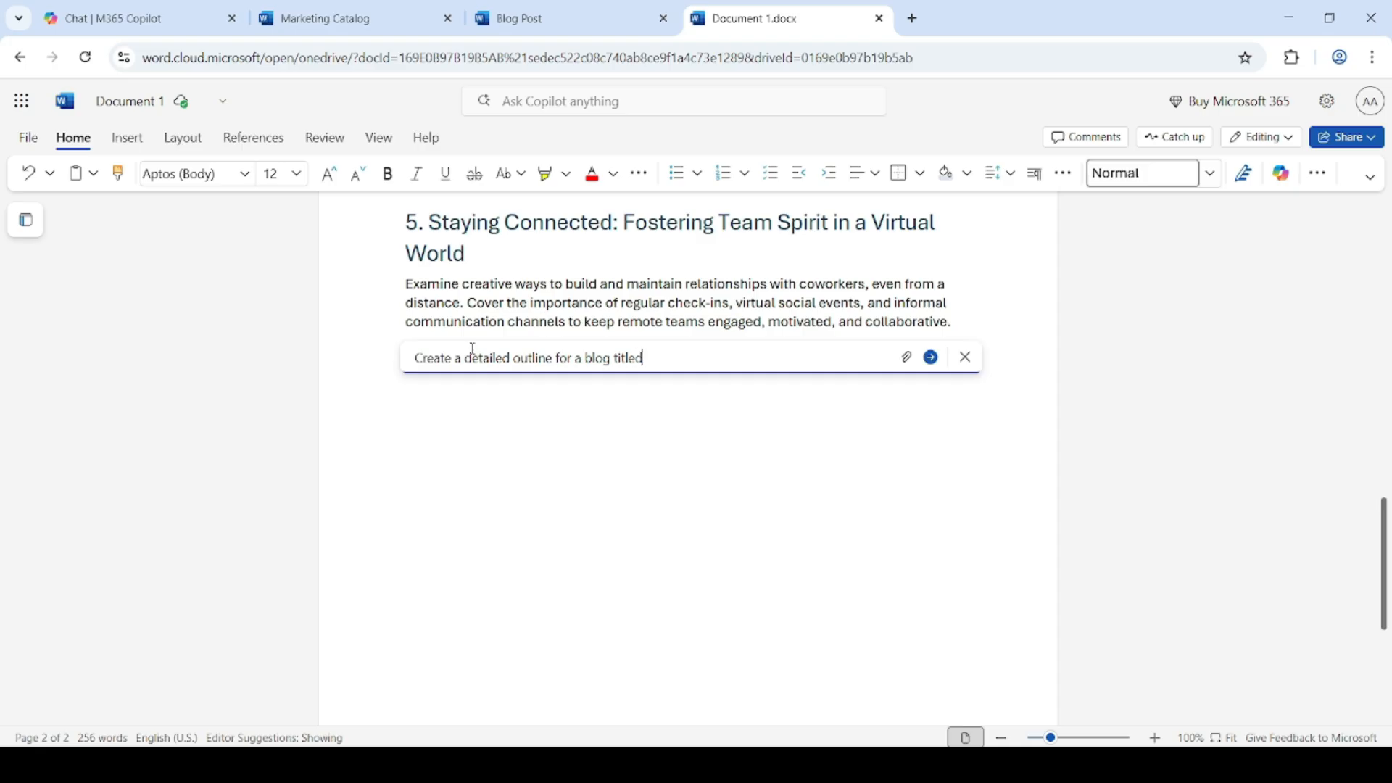
{"action": "type", "text": "\""}
{"action": "key", "text": "ctrl+v"}
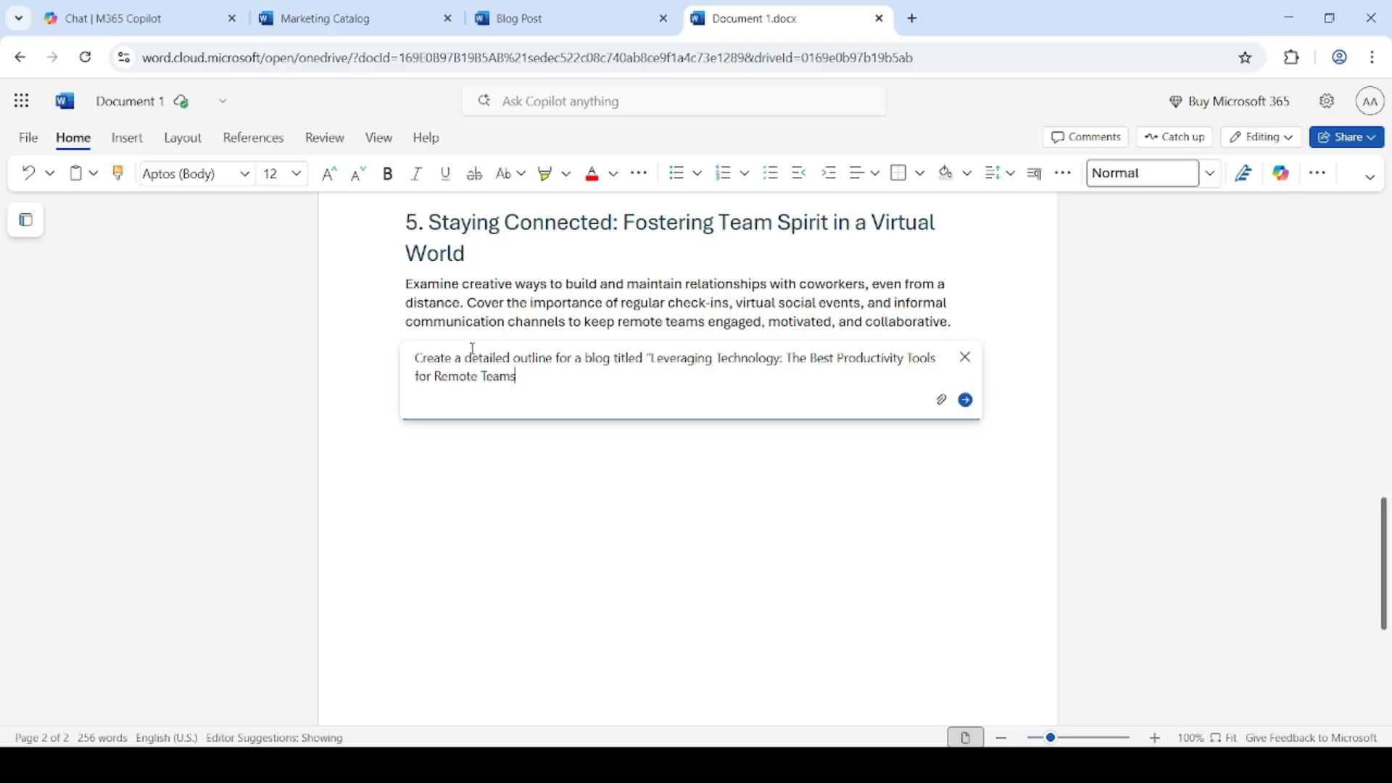
Finish the outline prompt with "Include intoduction, hacks with sub-points and conclusion." and generate the draft
{"action": "type", "text": "\""}
{"action": "type", "text": ". In"}
{"action": "type", "text": "clude "}
{"action": "type", "text": "itro"}
{"action": "key", "text": "BackSpace"}
{"action": "key", "text": "BackSpace"}
{"action": "key", "text": "BackSpace"}
{"action": "type", "text": "ntoduction, hac"}
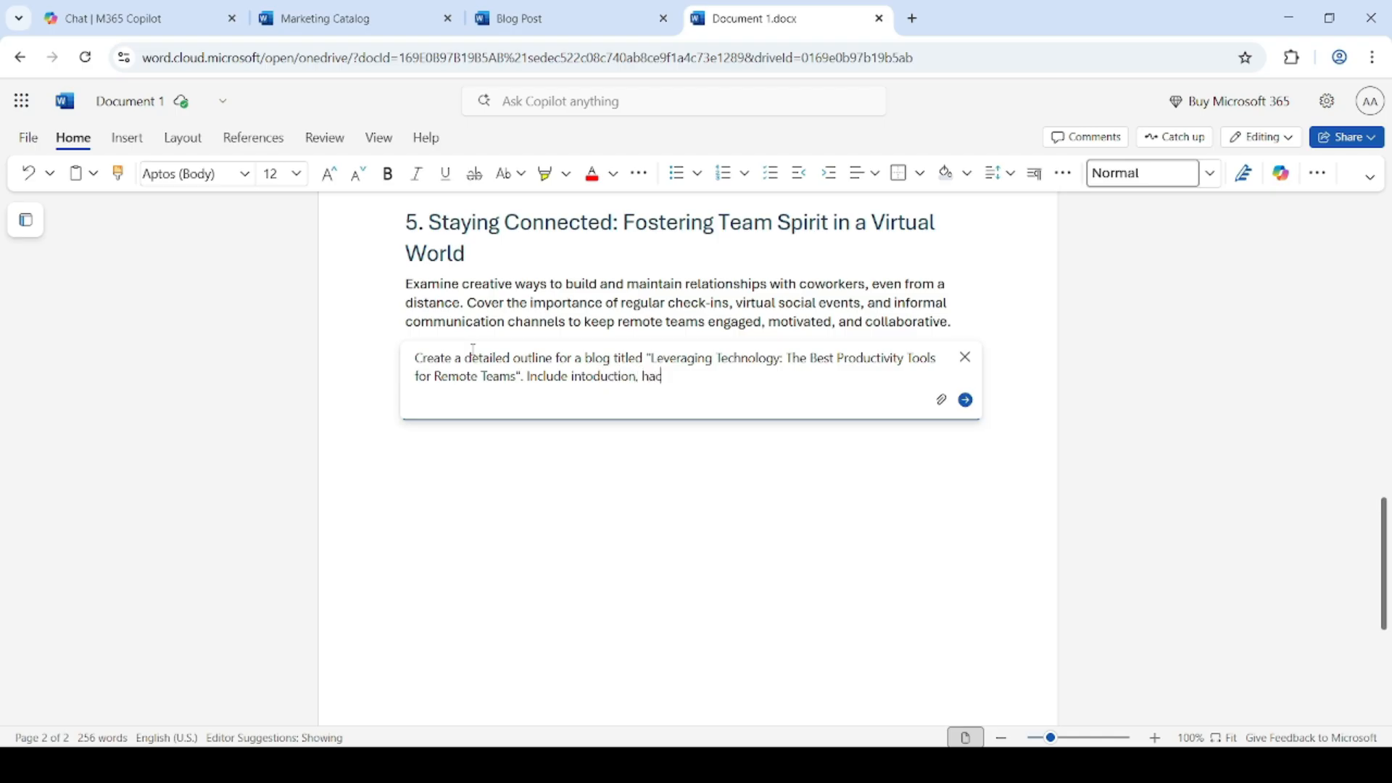
{"action": "type", "text": "ks with sub-points and"}
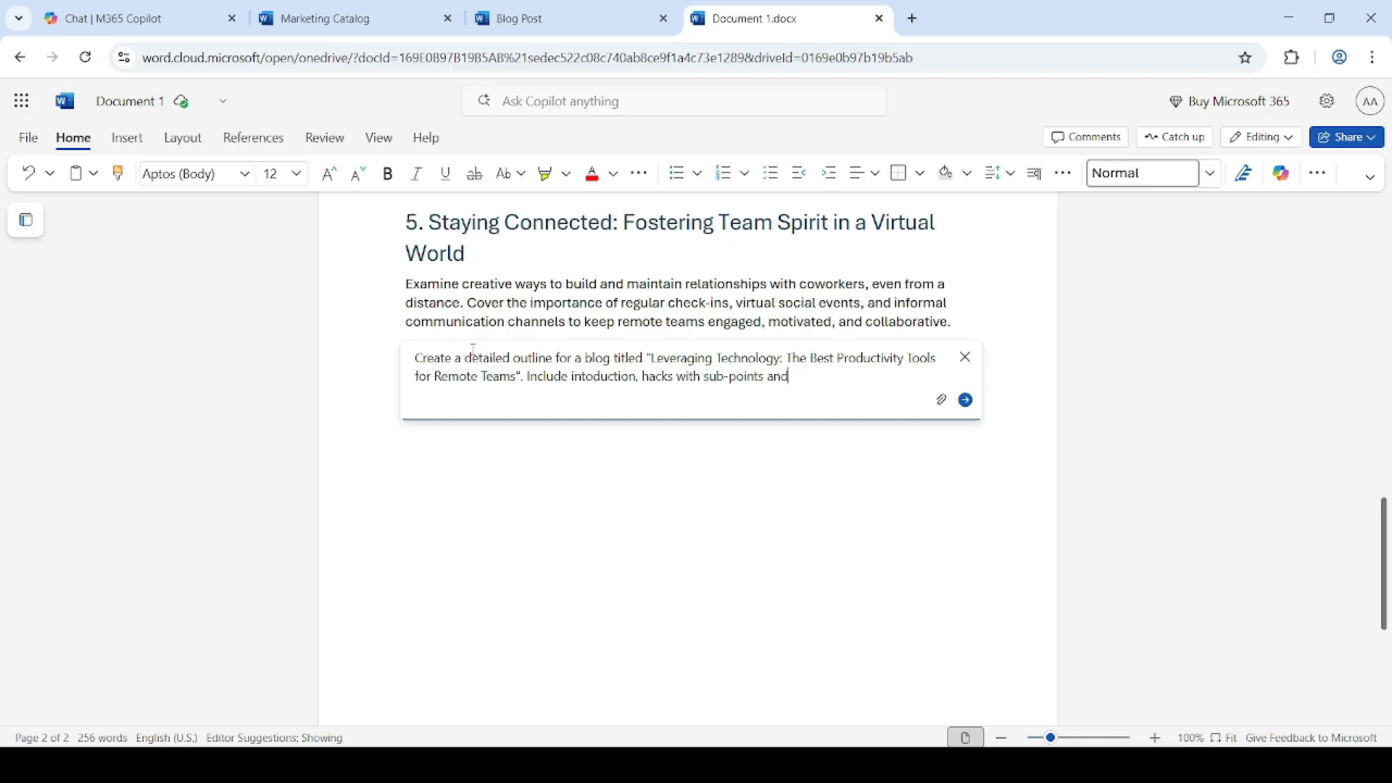
{"action": "type", "text": " conclusion."}
{"action": "left_click", "coordinate": [965, 400]}
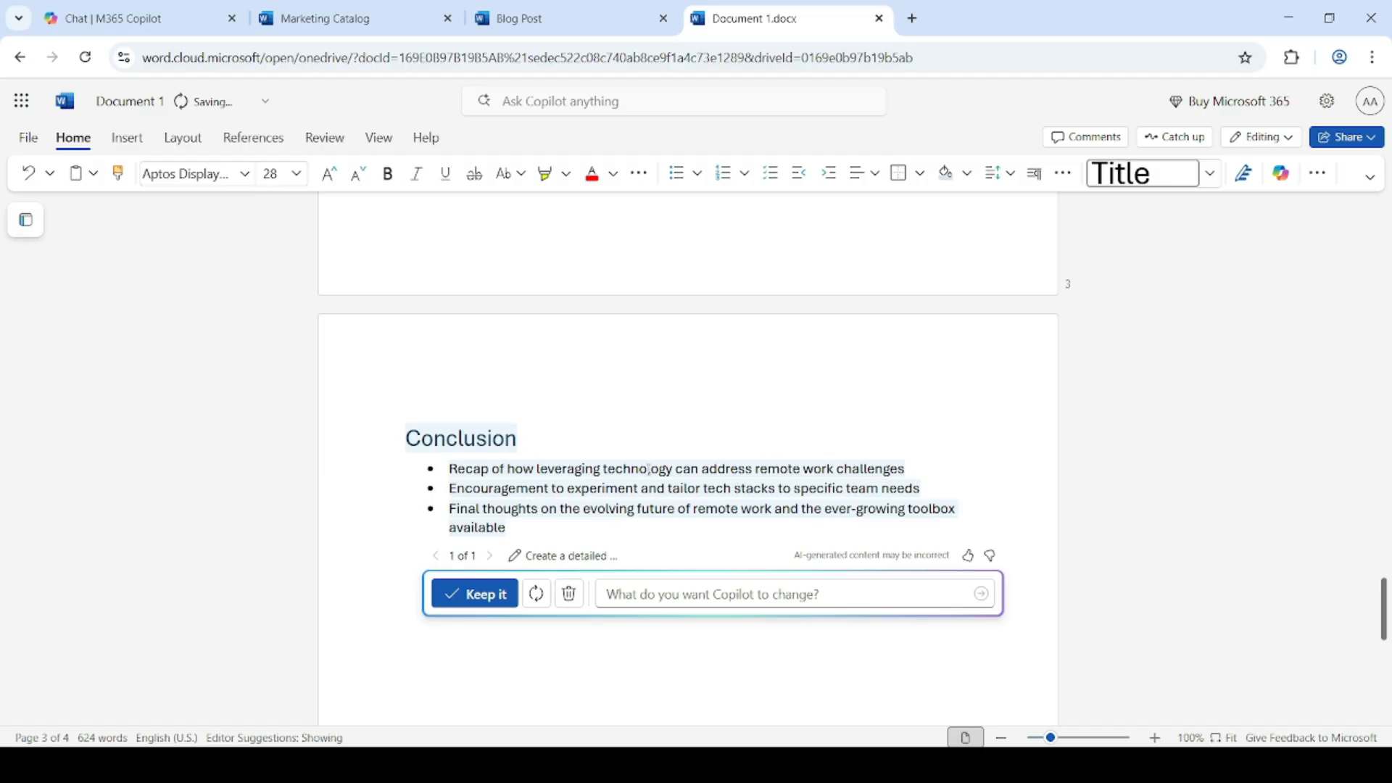
Review the generated outline from introduction to conclusion, and compare it with the original blog post ideas
{"action": "scroll", "coordinate": [649, 469], "scroll_direction": "up", "scroll_amount": 10}
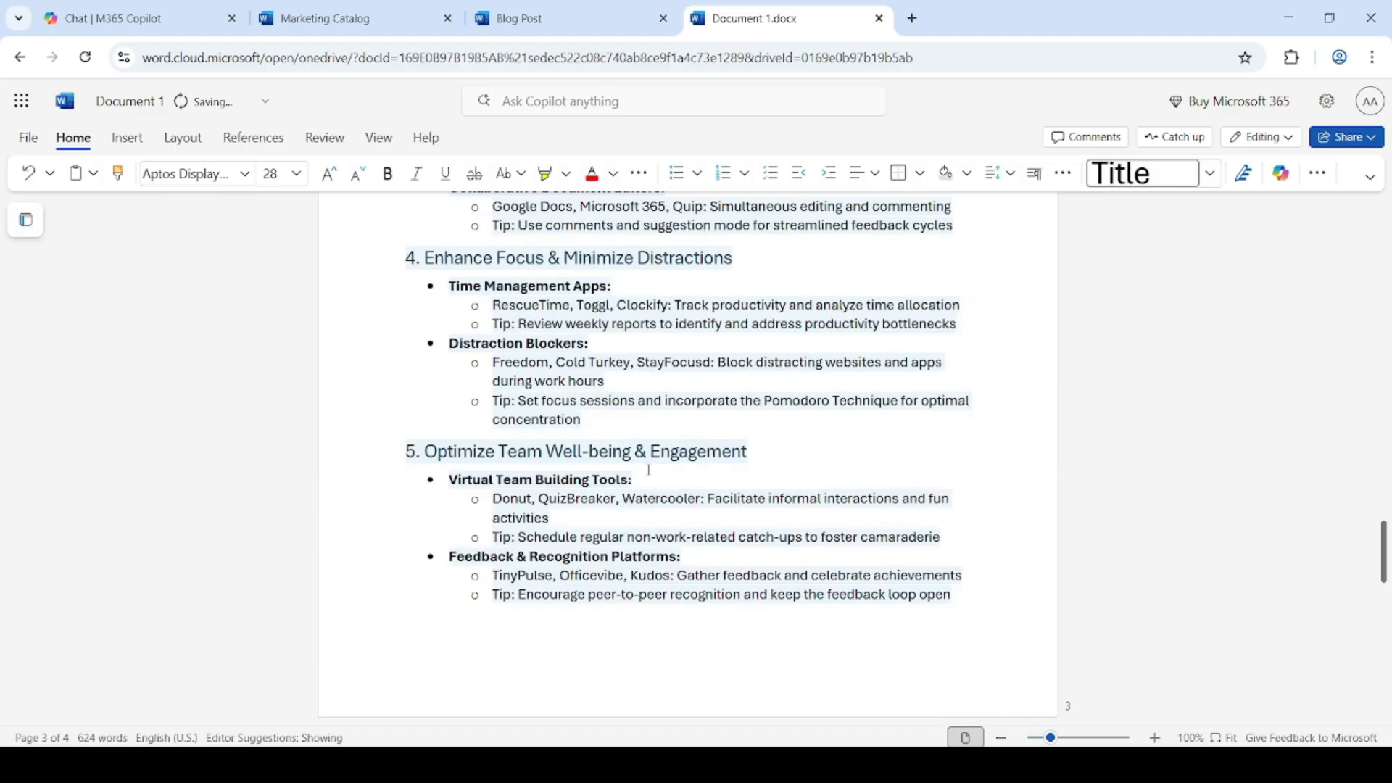
{"action": "scroll", "coordinate": [649, 470], "scroll_direction": "up", "scroll_amount": 8}
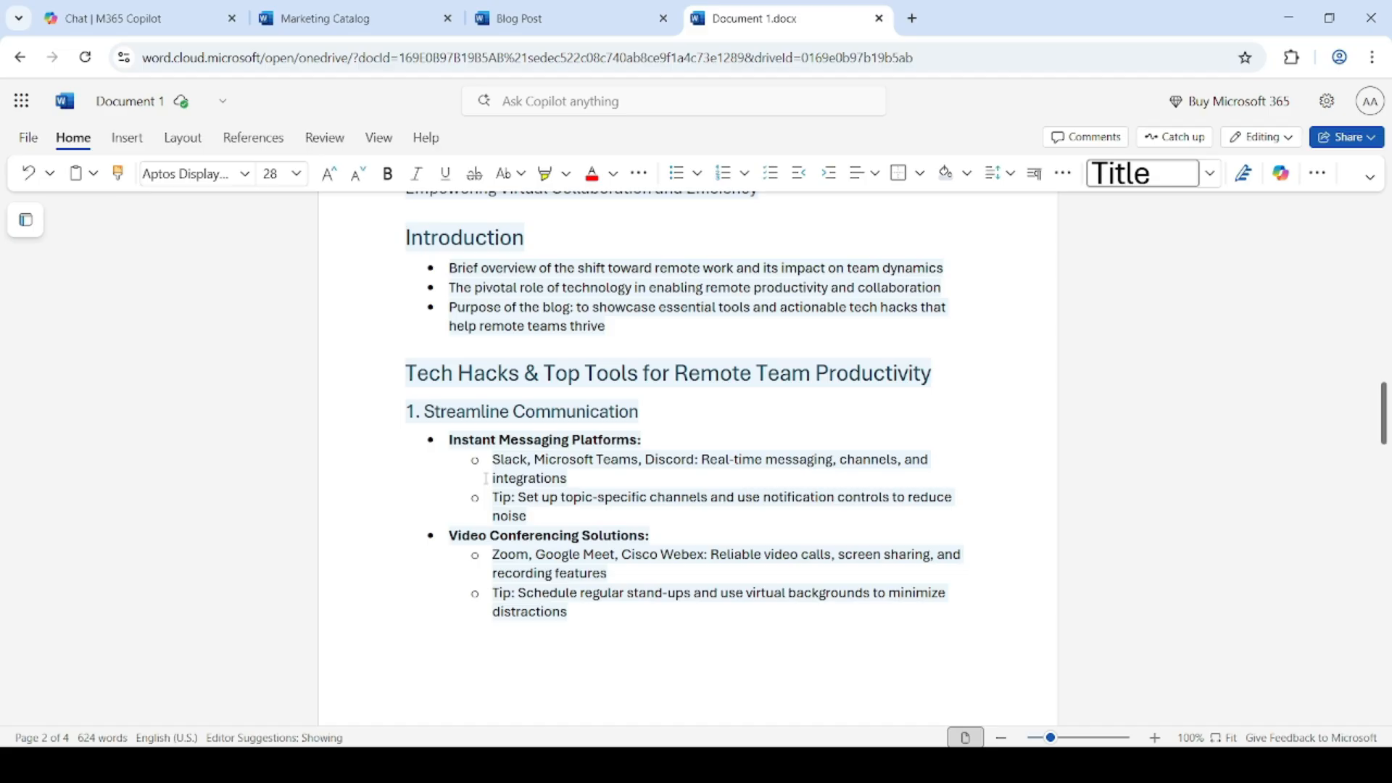
{"action": "scroll", "coordinate": [493, 499], "scroll_direction": "down", "scroll_amount": 5}
{"action": "scroll", "coordinate": [493, 500], "scroll_direction": "down", "scroll_amount": 13}
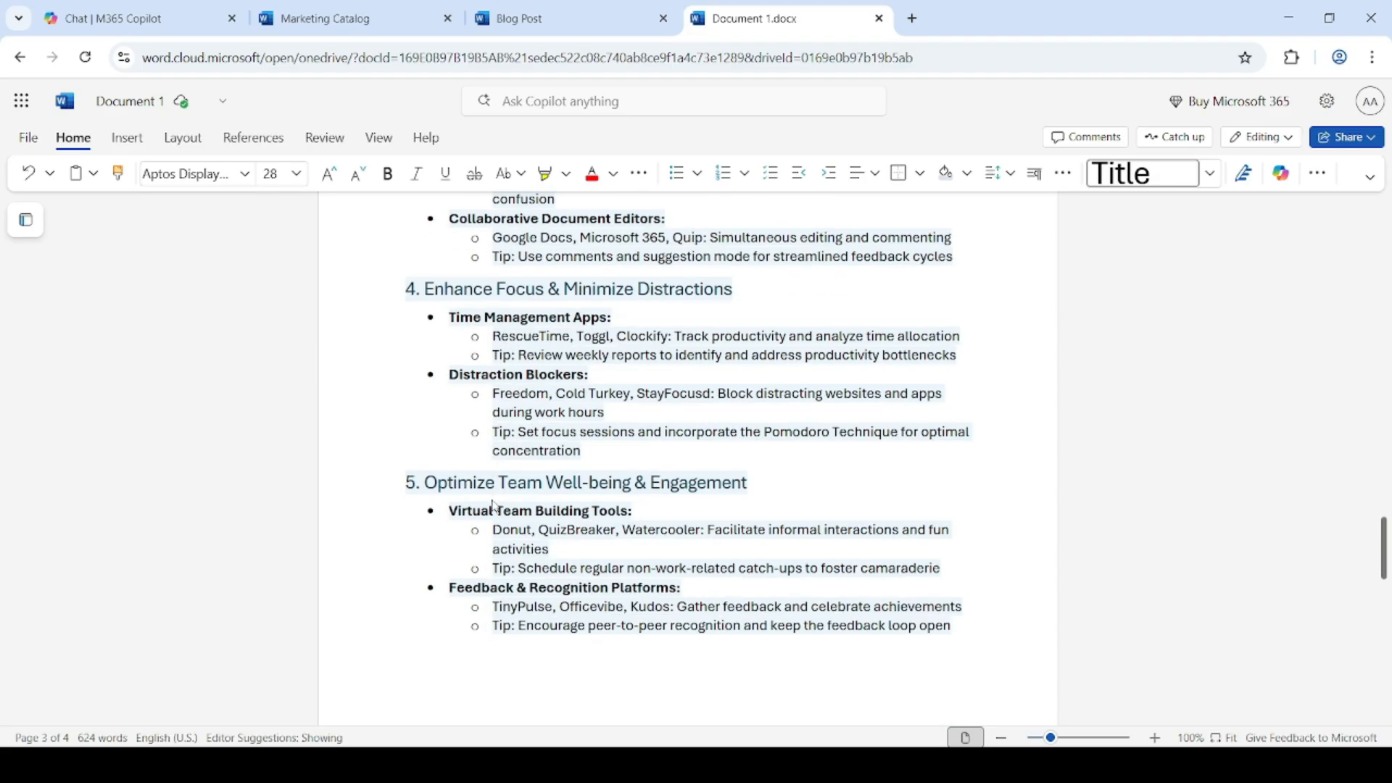
{"action": "scroll", "coordinate": [493, 506], "scroll_direction": "down", "scroll_amount": 3}
{"action": "scroll", "coordinate": [493, 506], "scroll_direction": "up", "scroll_amount": 20}
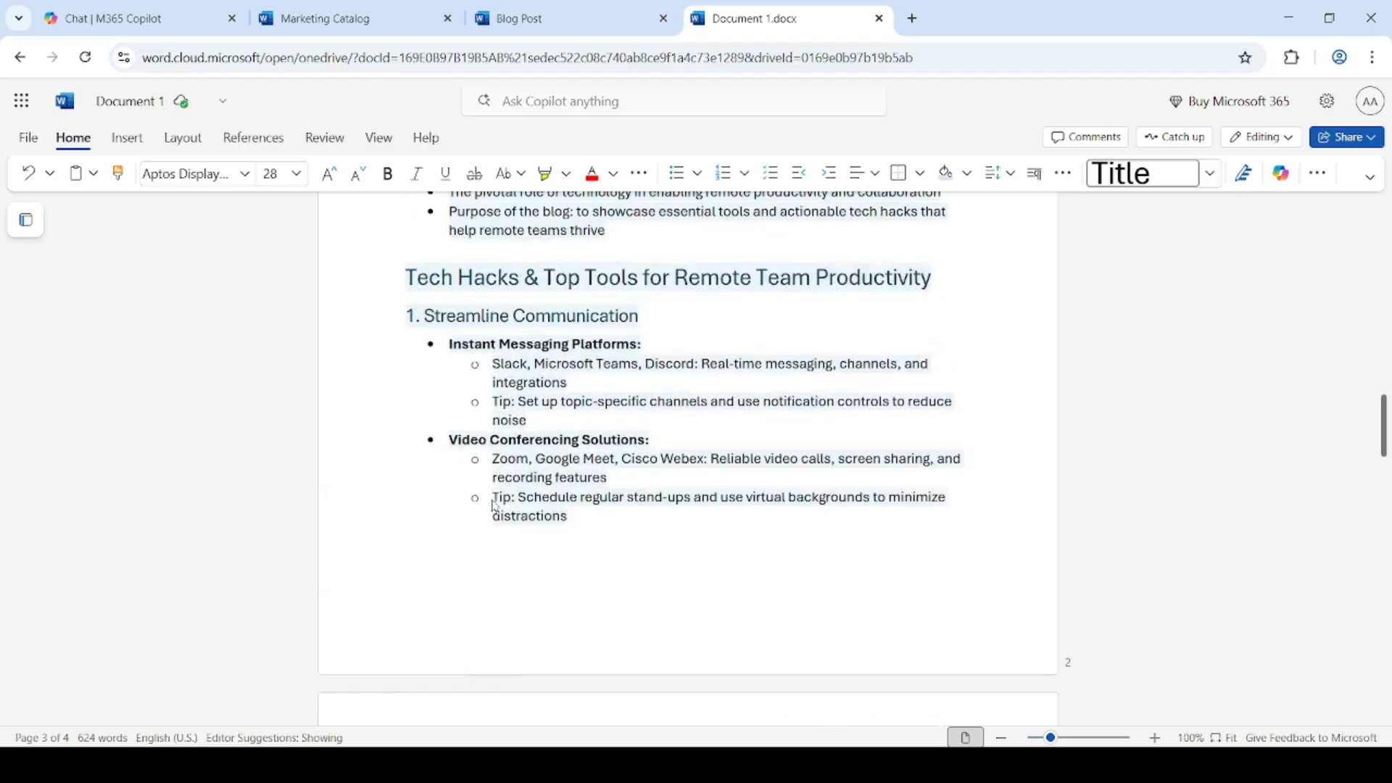
{"action": "scroll", "coordinate": [494, 506], "scroll_direction": "up", "scroll_amount": 12}
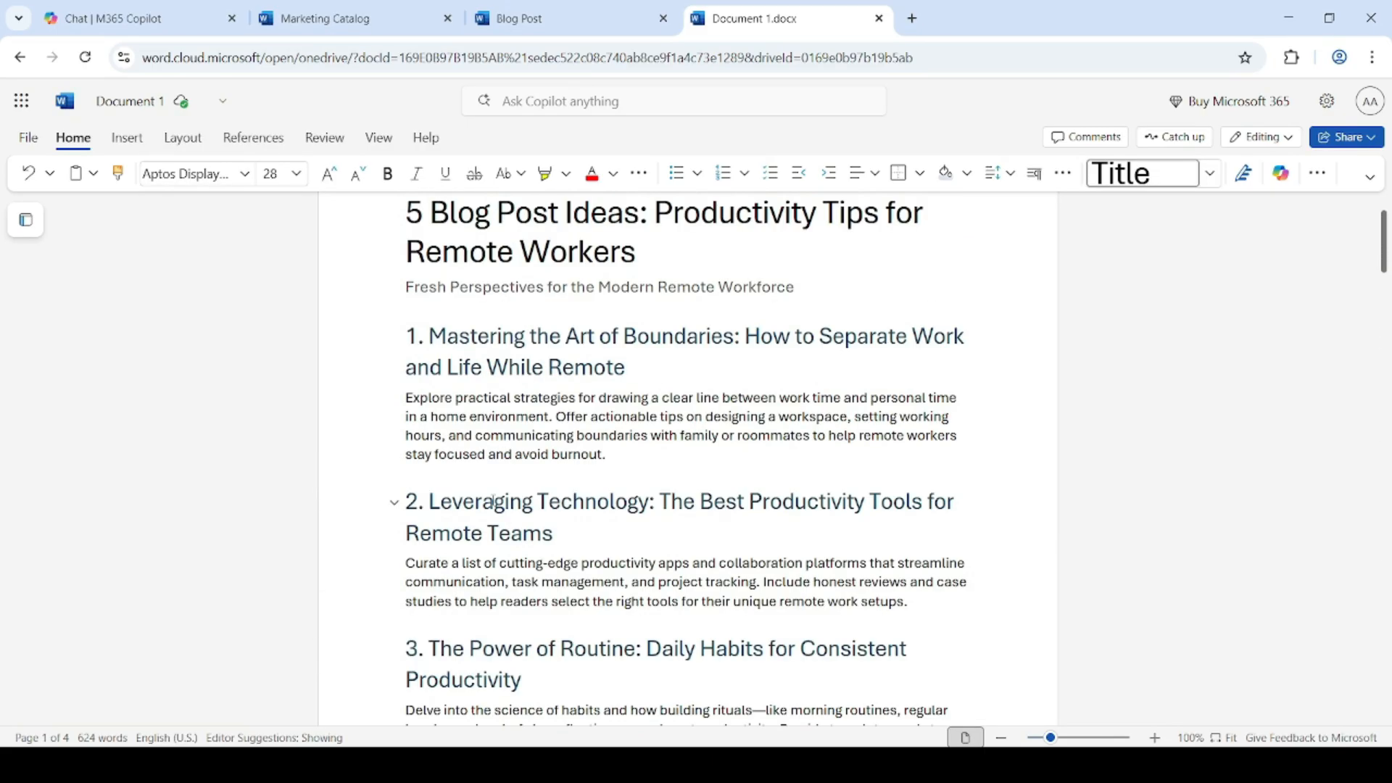
{"action": "scroll", "coordinate": [493, 501], "scroll_direction": "down", "scroll_amount": 14}
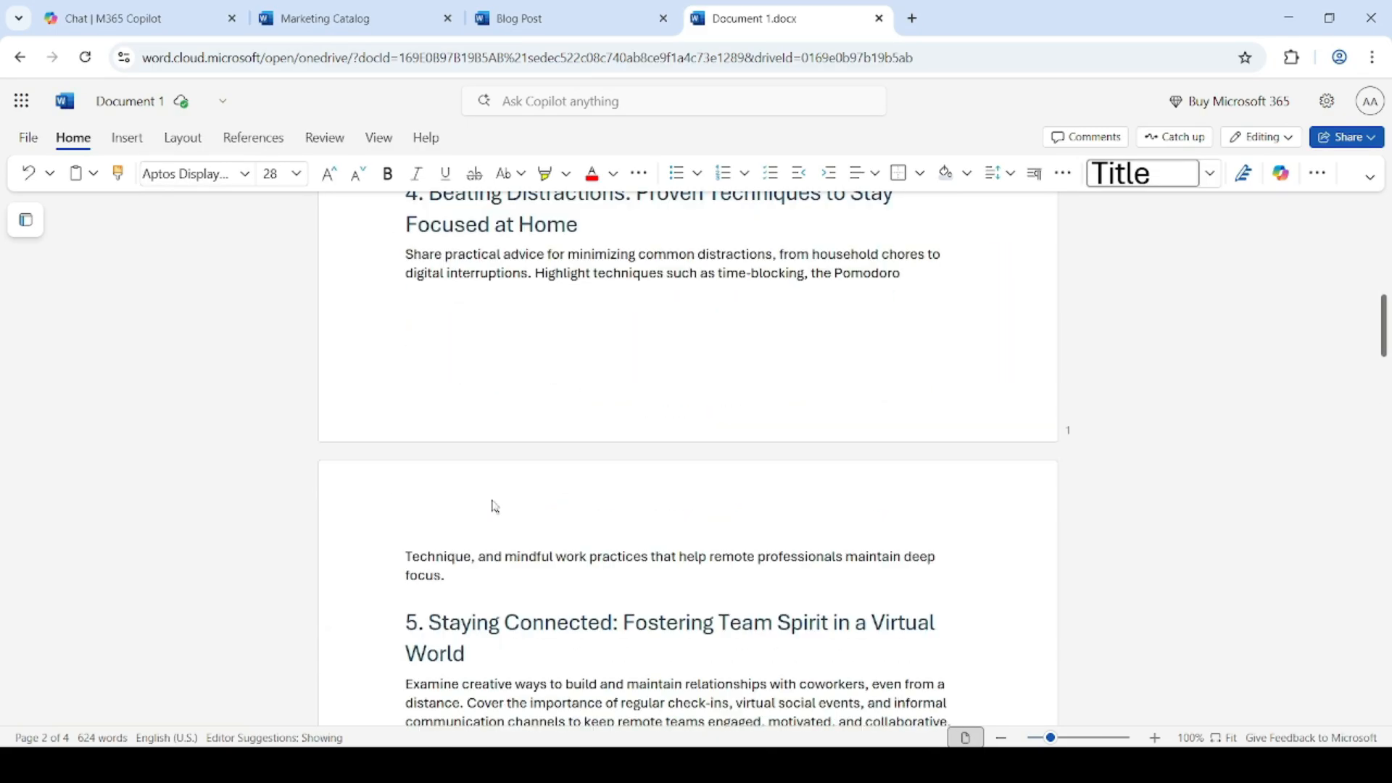
{"action": "scroll", "coordinate": [493, 501], "scroll_direction": "down", "scroll_amount": 7}
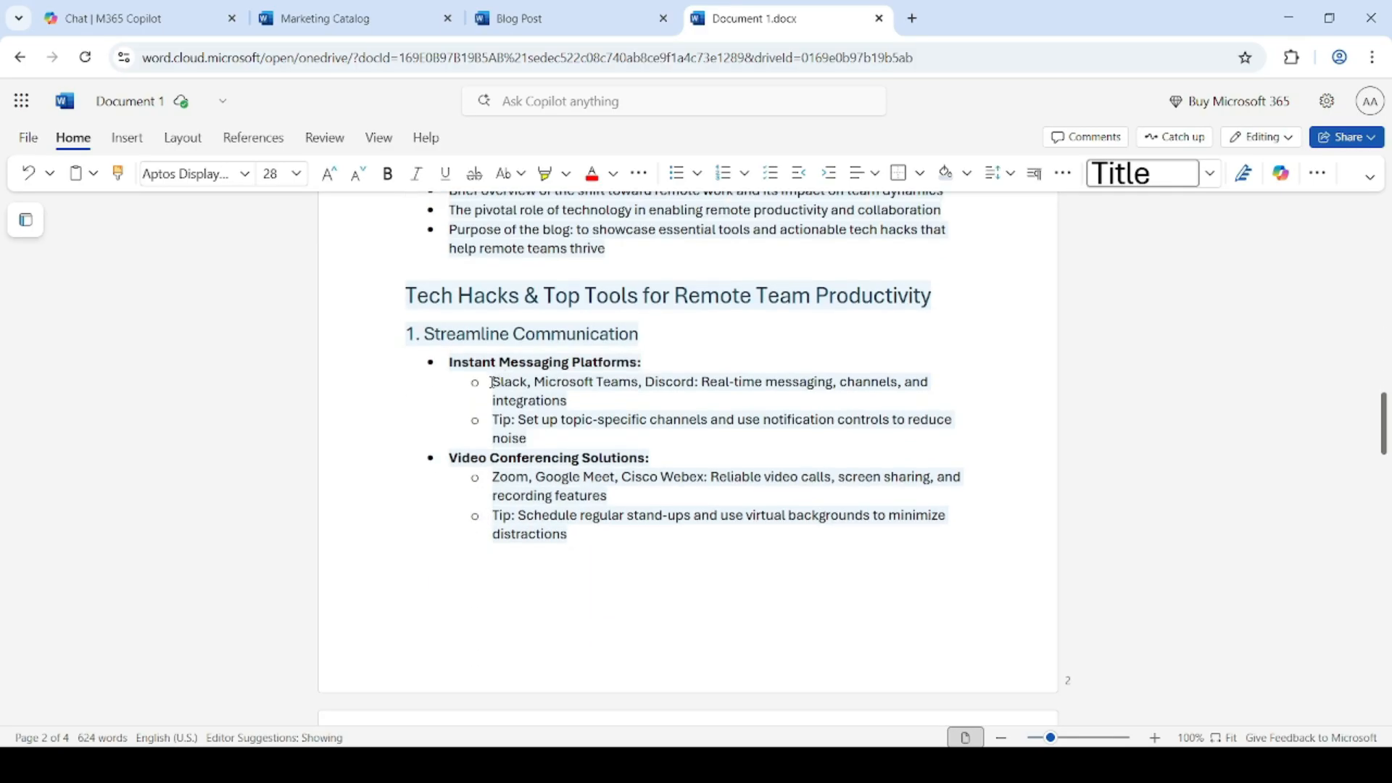
Have Copilot draft a table from the two Instant Messaging Platforms sub-points with the prompt "Convert this in table format"
{"action": "left_click_drag", "start_coordinate": [491, 382], "coordinate": [530, 437]}
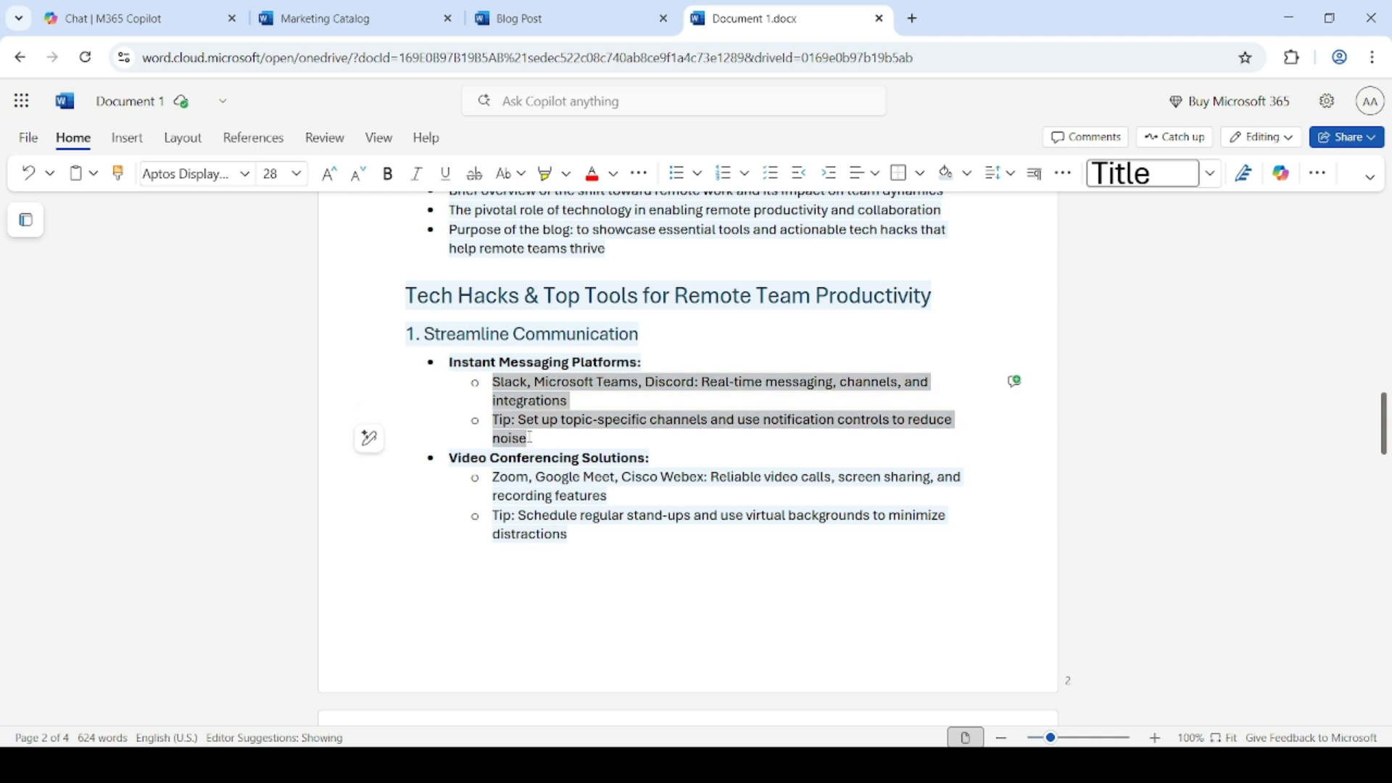
{"action": "left_click_drag", "start_coordinate": [416, 438], "coordinate": [403, 439]}
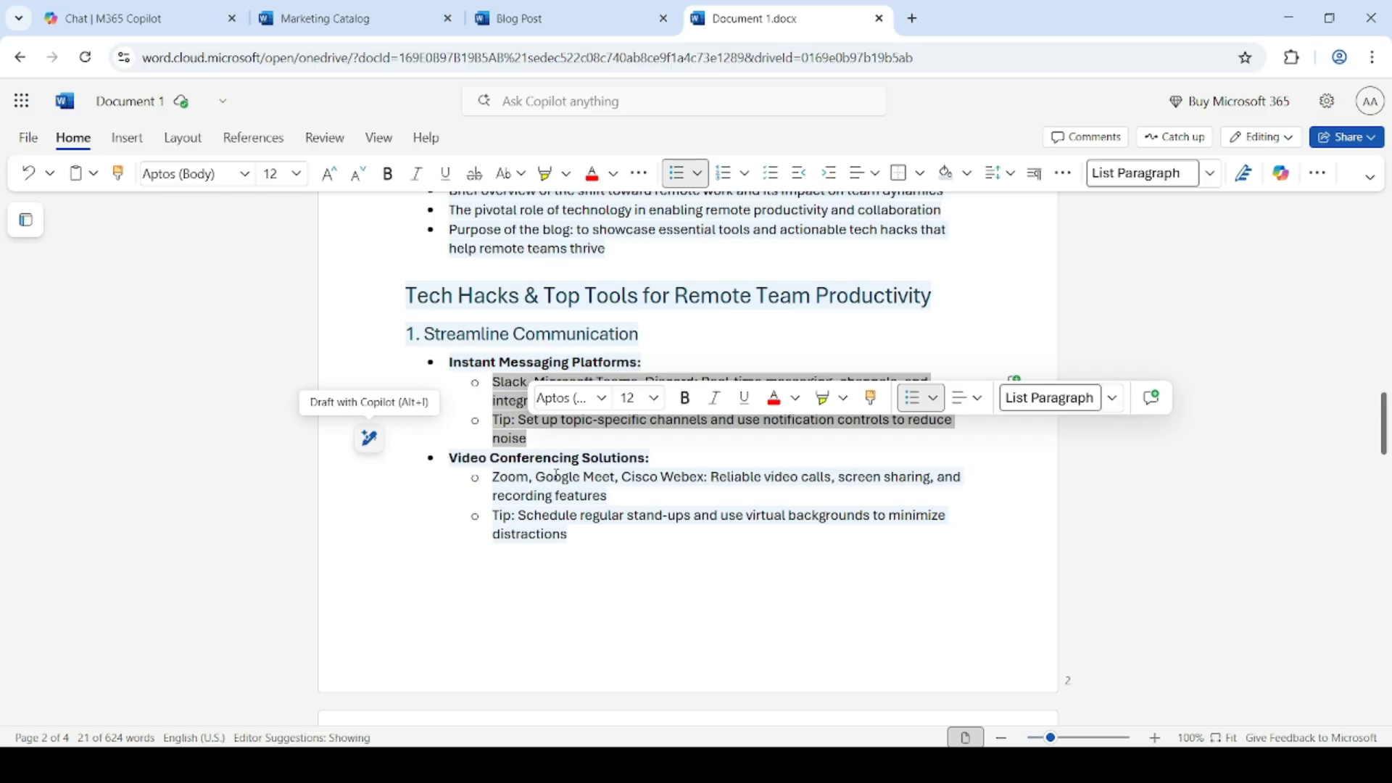
{"action": "left_click", "coordinate": [443, 478]}
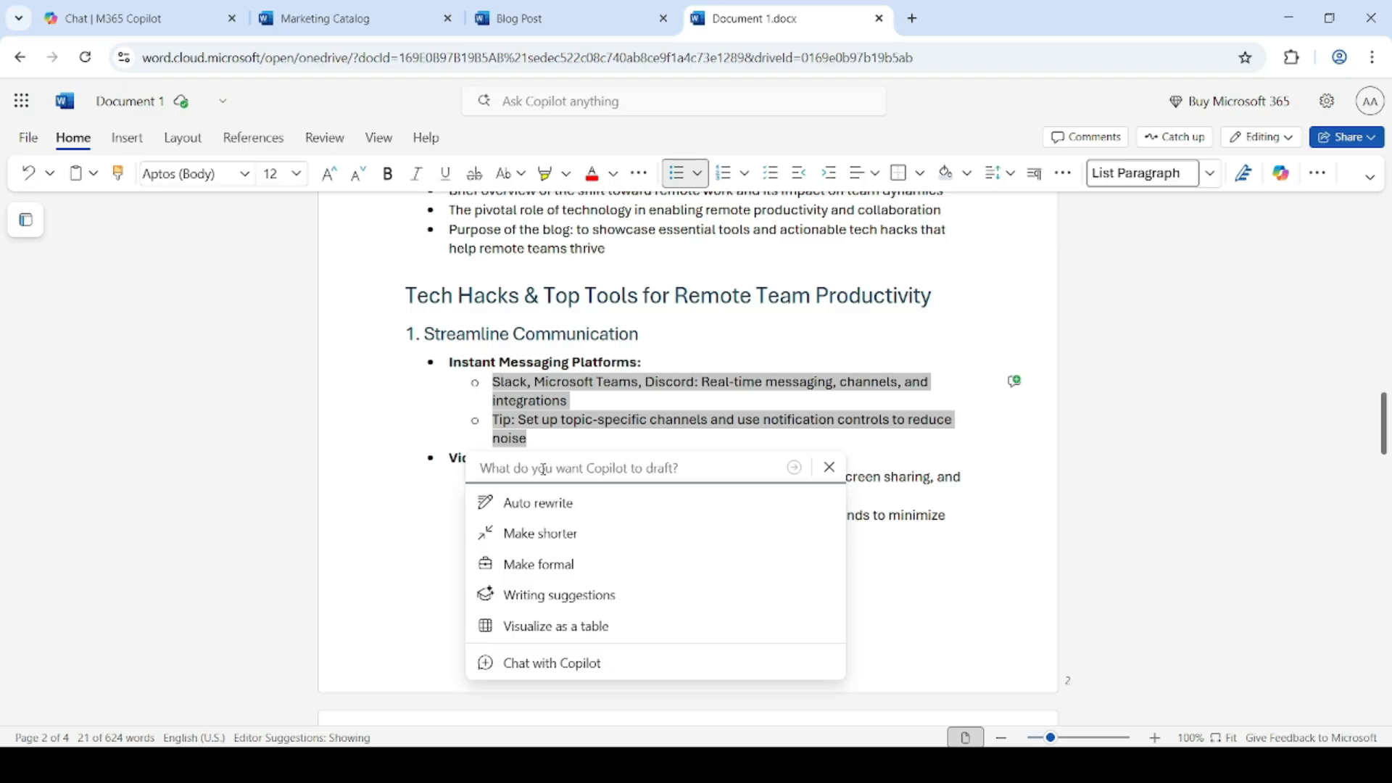
{"action": "type", "text": "Co"}
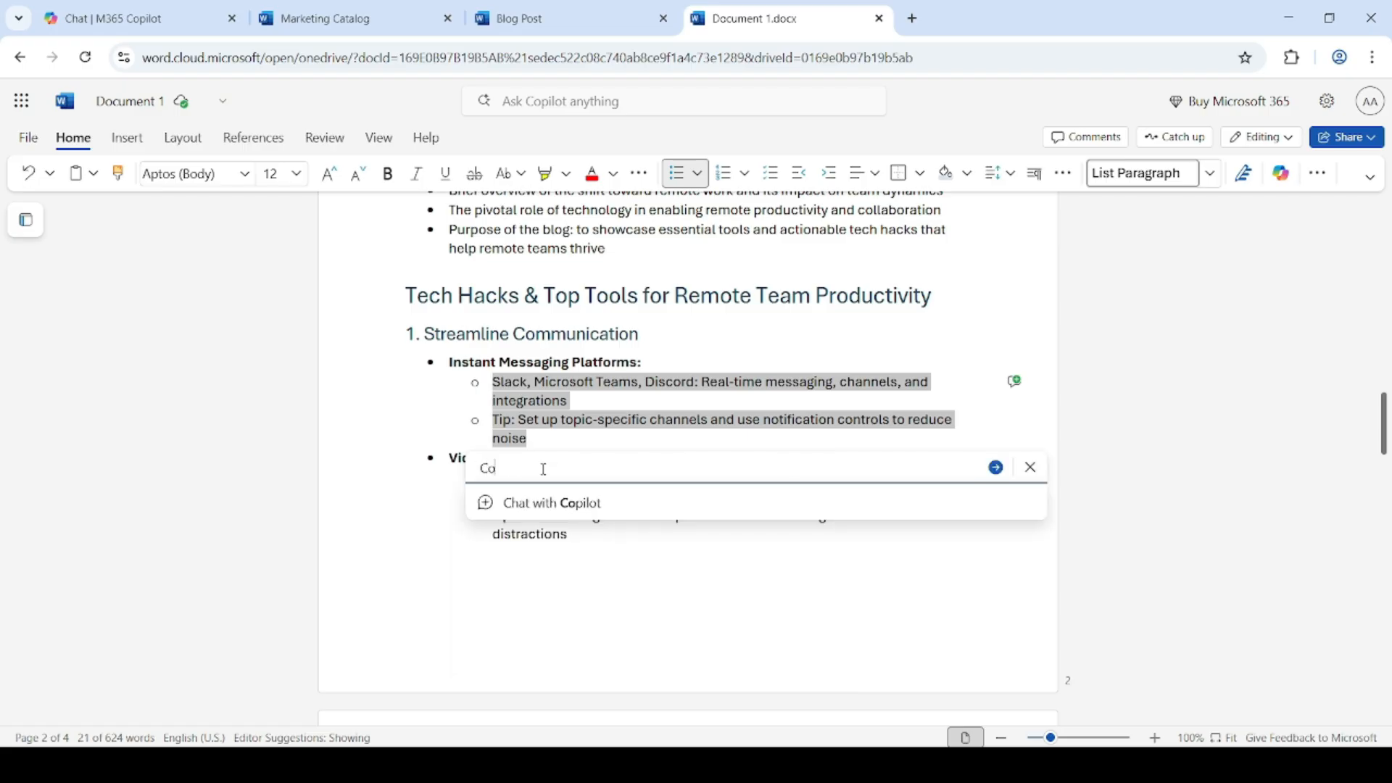
{"action": "type", "text": "nvert th"}
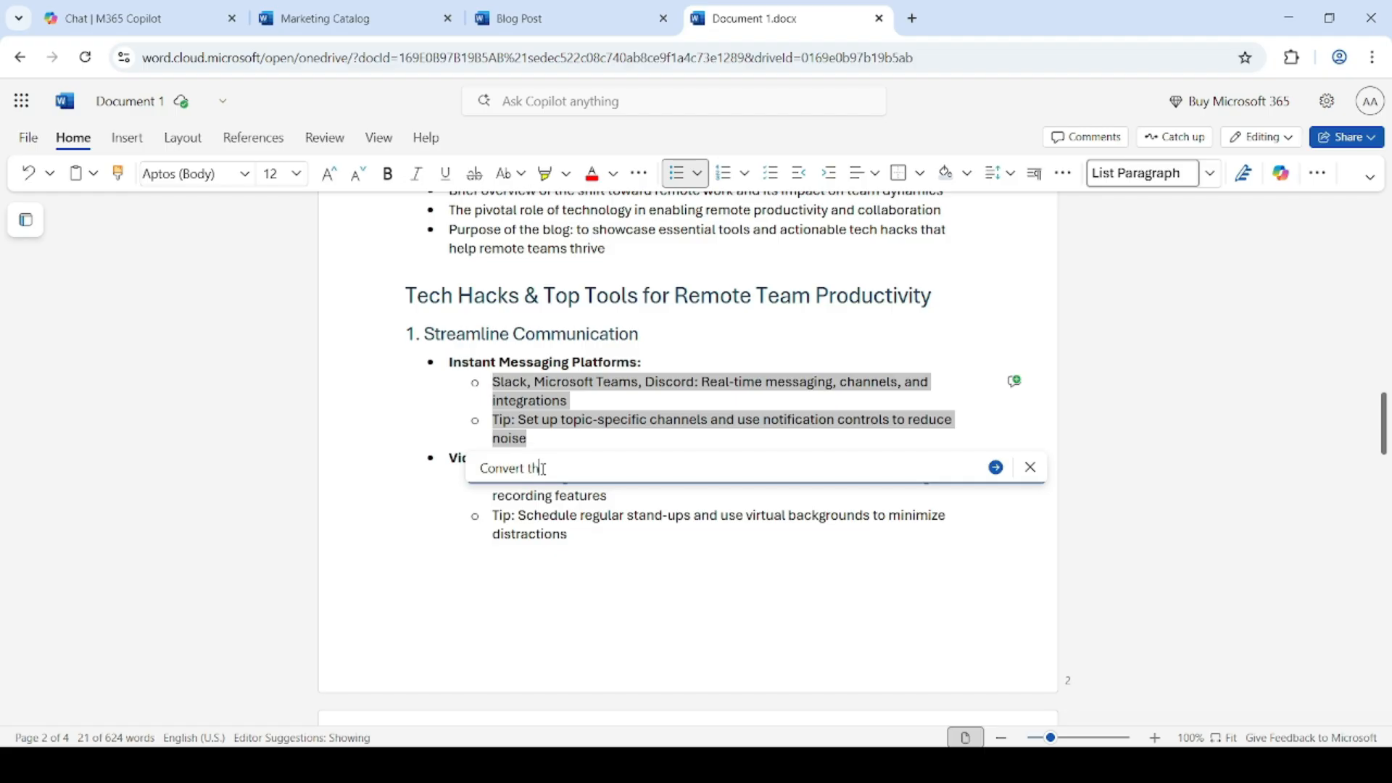
{"action": "type", "text": "is in table"}
{"action": "type", "text": "ormat"}
{"action": "left_click", "coordinate": [995, 468]}
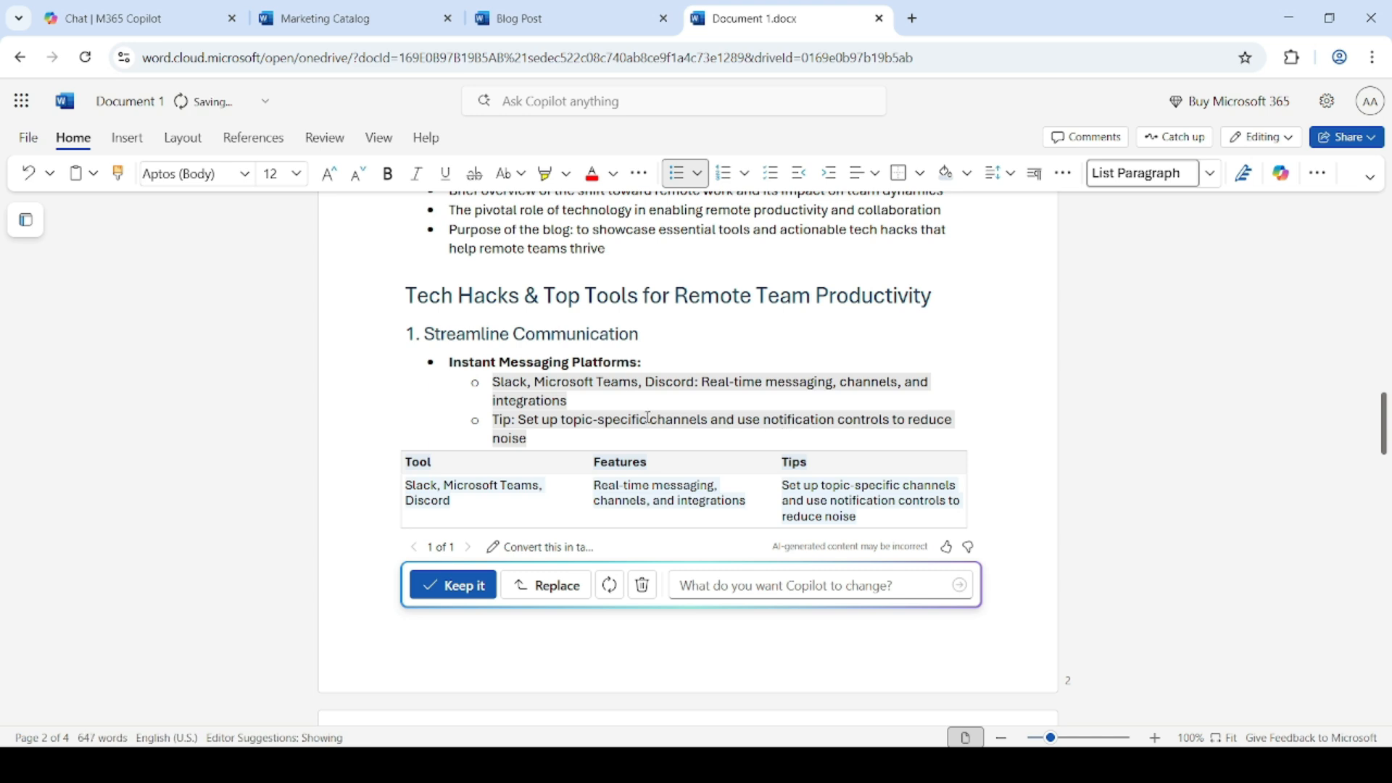
{"action": "scroll", "coordinate": [647, 418], "scroll_direction": "down", "scroll_amount": 1}
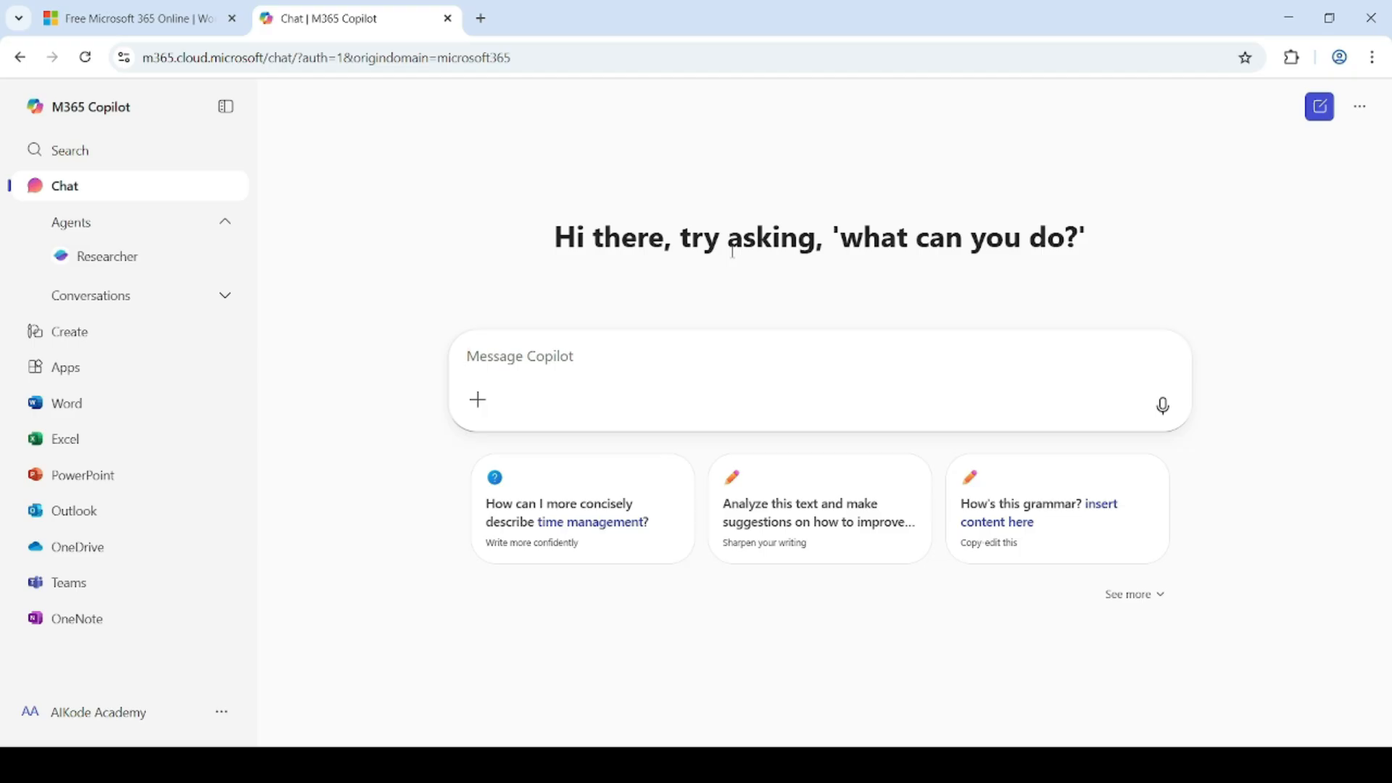
Switch from M365 Copilot to PowerPoint on the web
{"action": "left_click", "coordinate": [81, 475]}
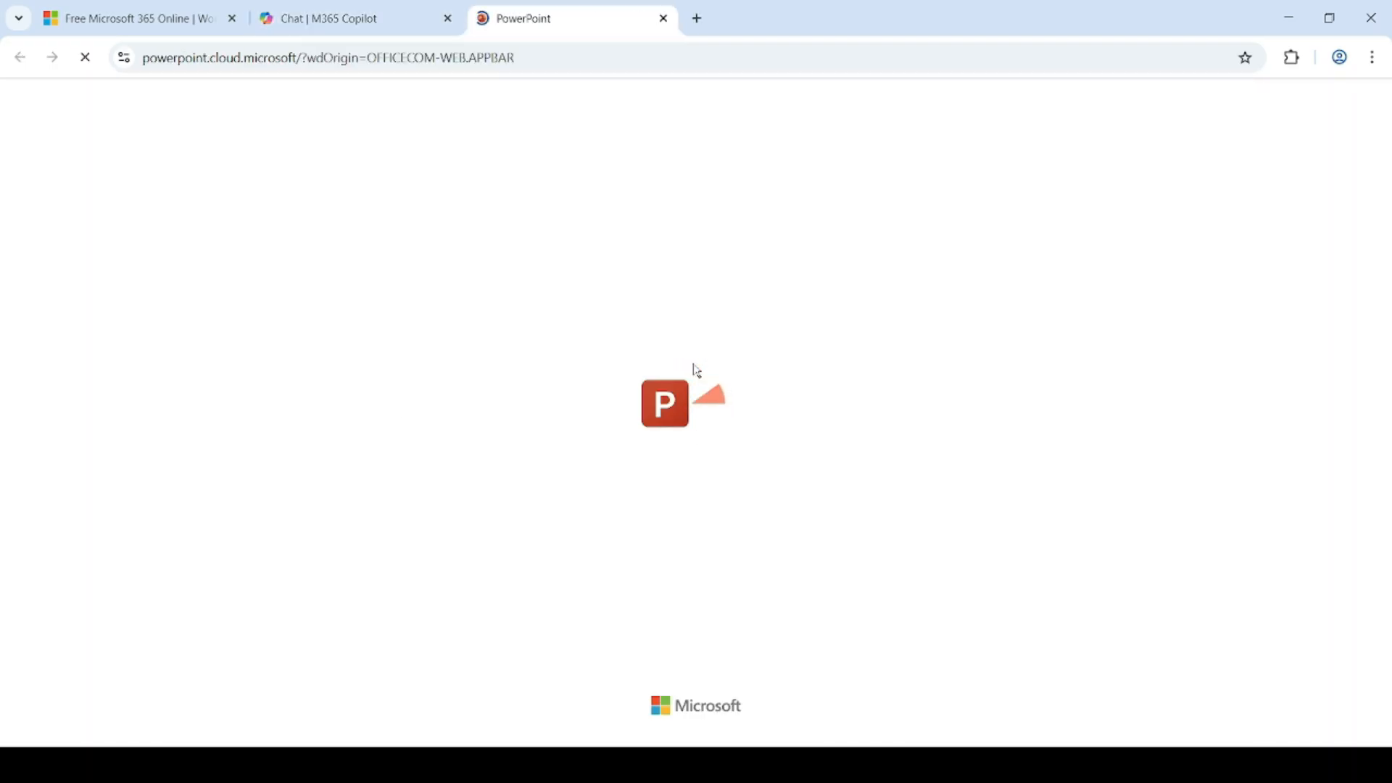
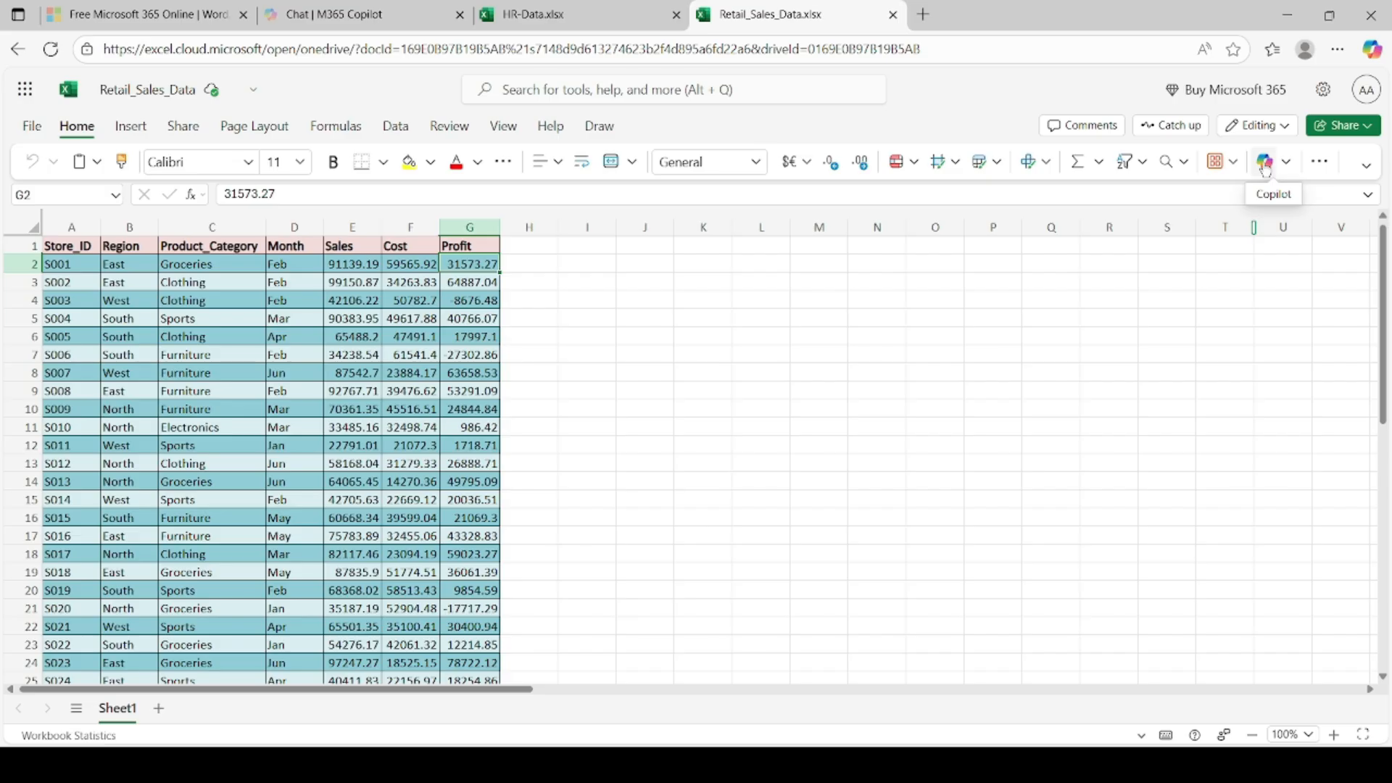
In Excel's Retail_Sales_Data workbook, examine the Copilot options offered for empty cell J2
{"action": "left_click", "coordinate": [646, 266]}
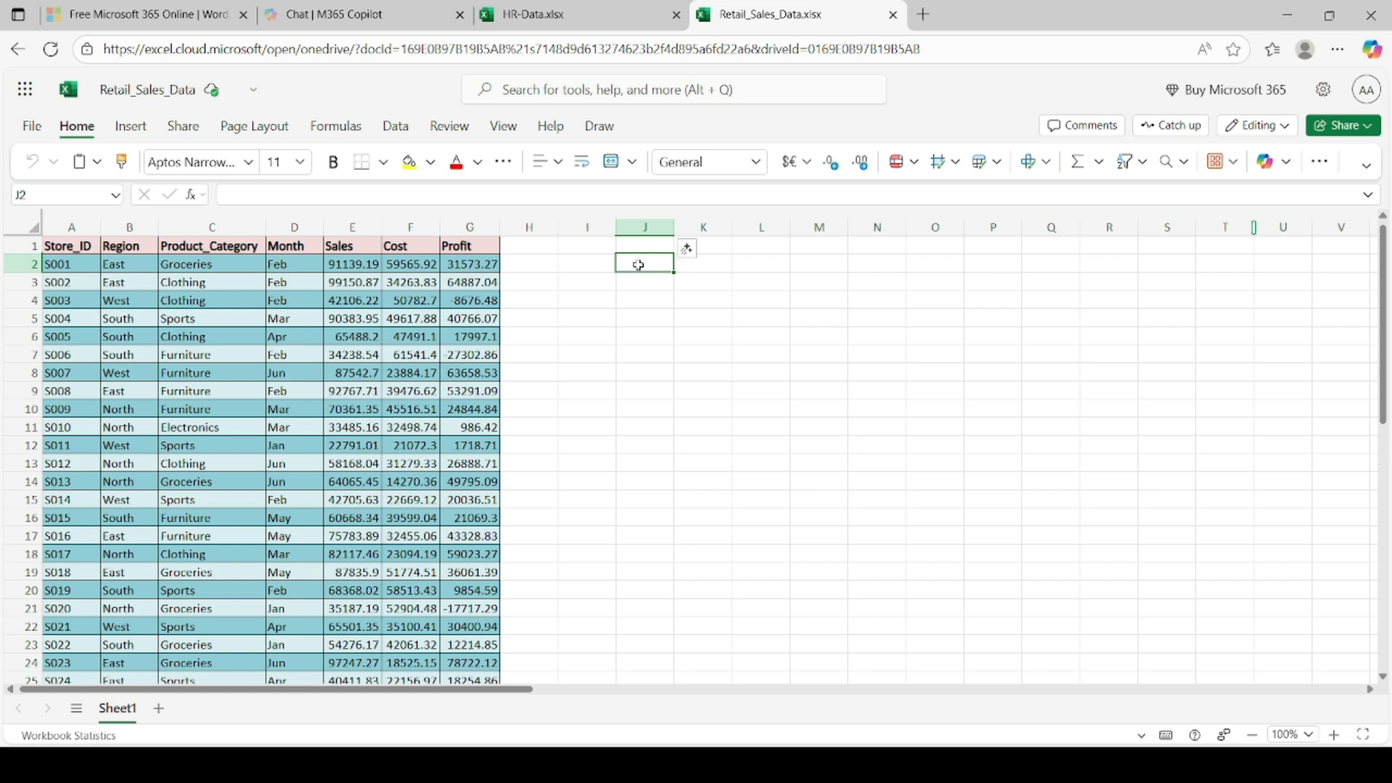
{"action": "left_click", "coordinate": [687, 250]}
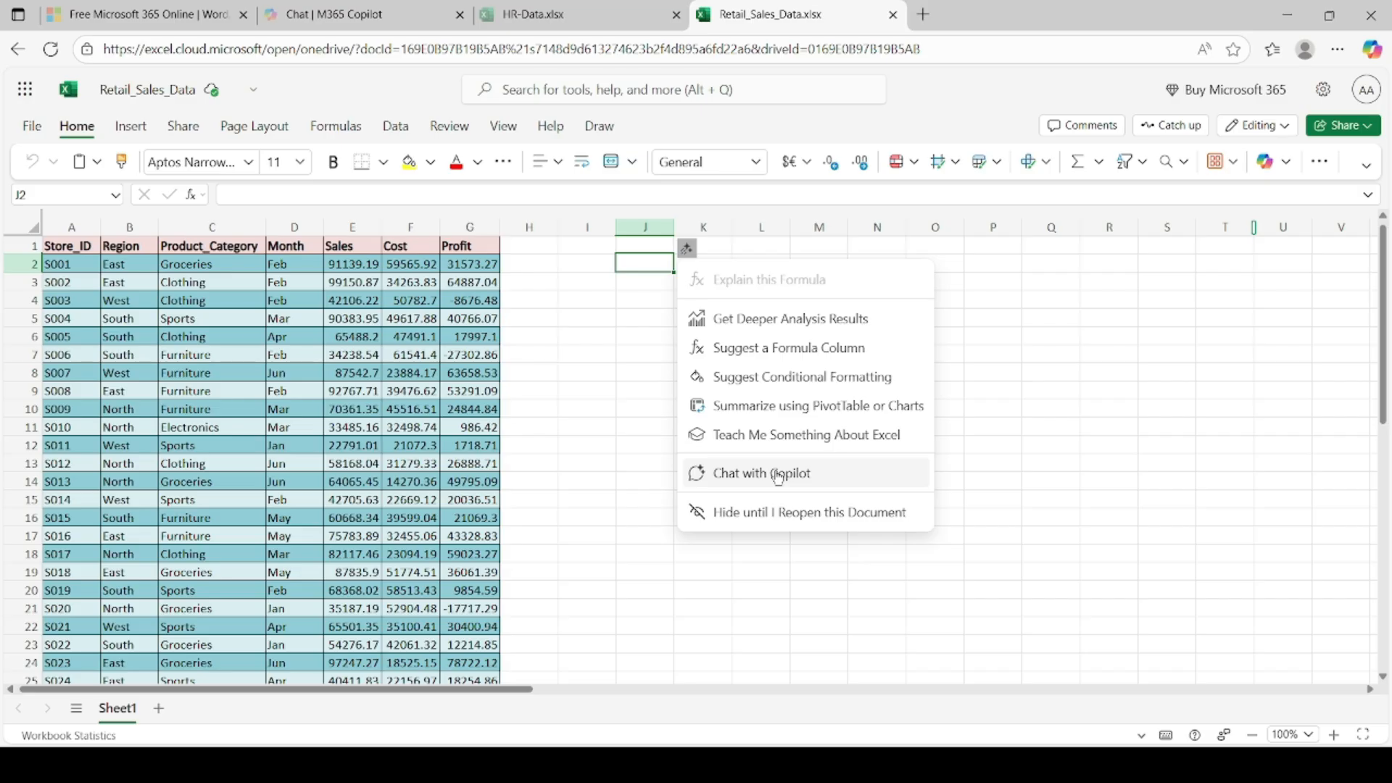
{"action": "left_click", "coordinate": [637, 261]}
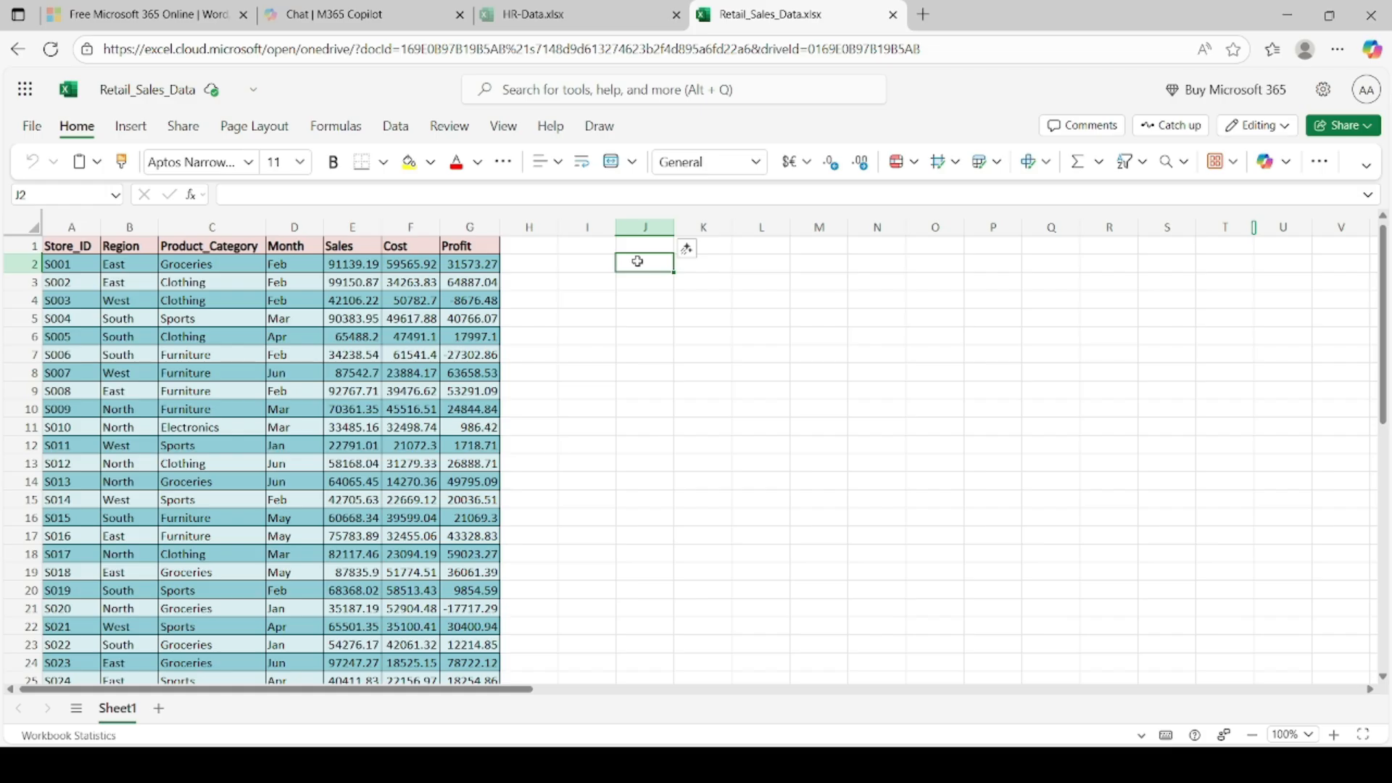
Try Copilot's formula prompt in cell J2 with "Generate a formula that", and cancel the entry
{"action": "type", "text": "="}
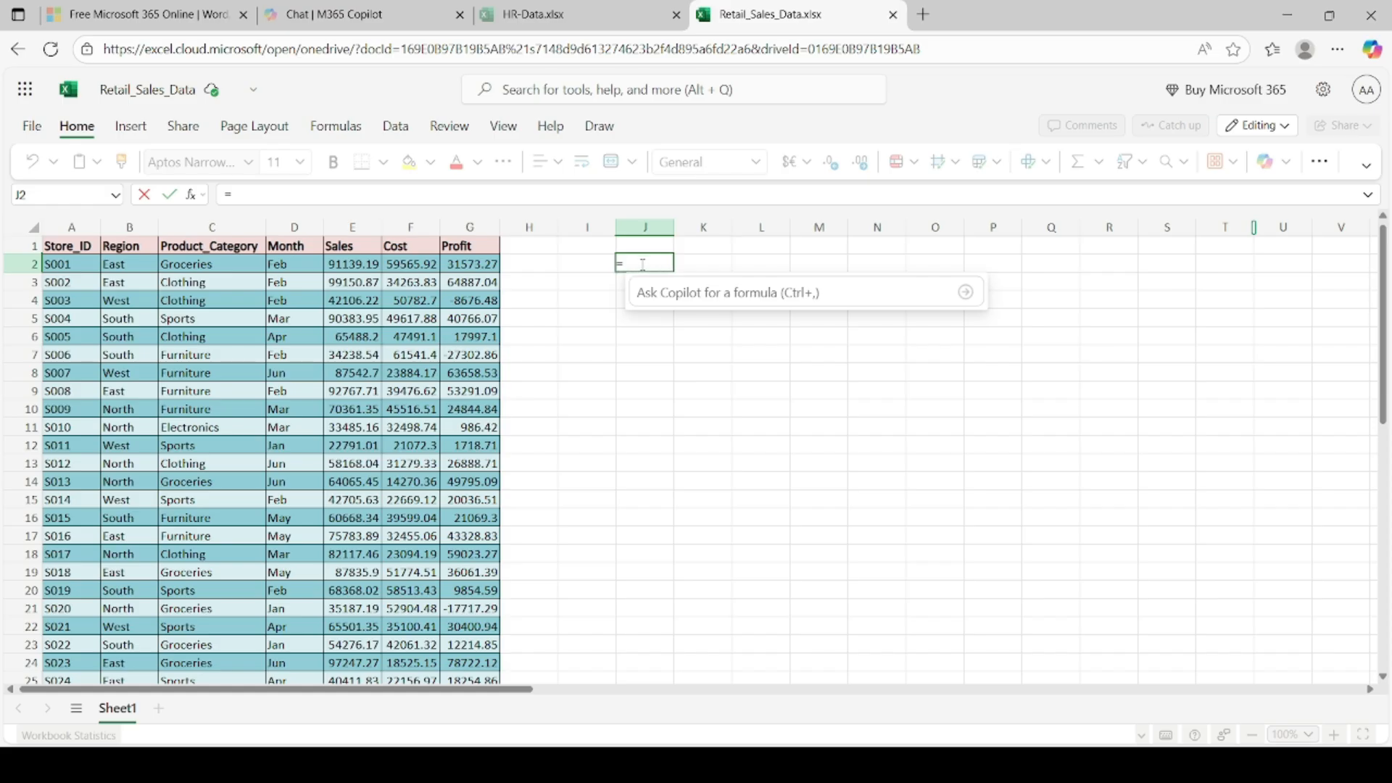
{"action": "left_click", "coordinate": [664, 292]}
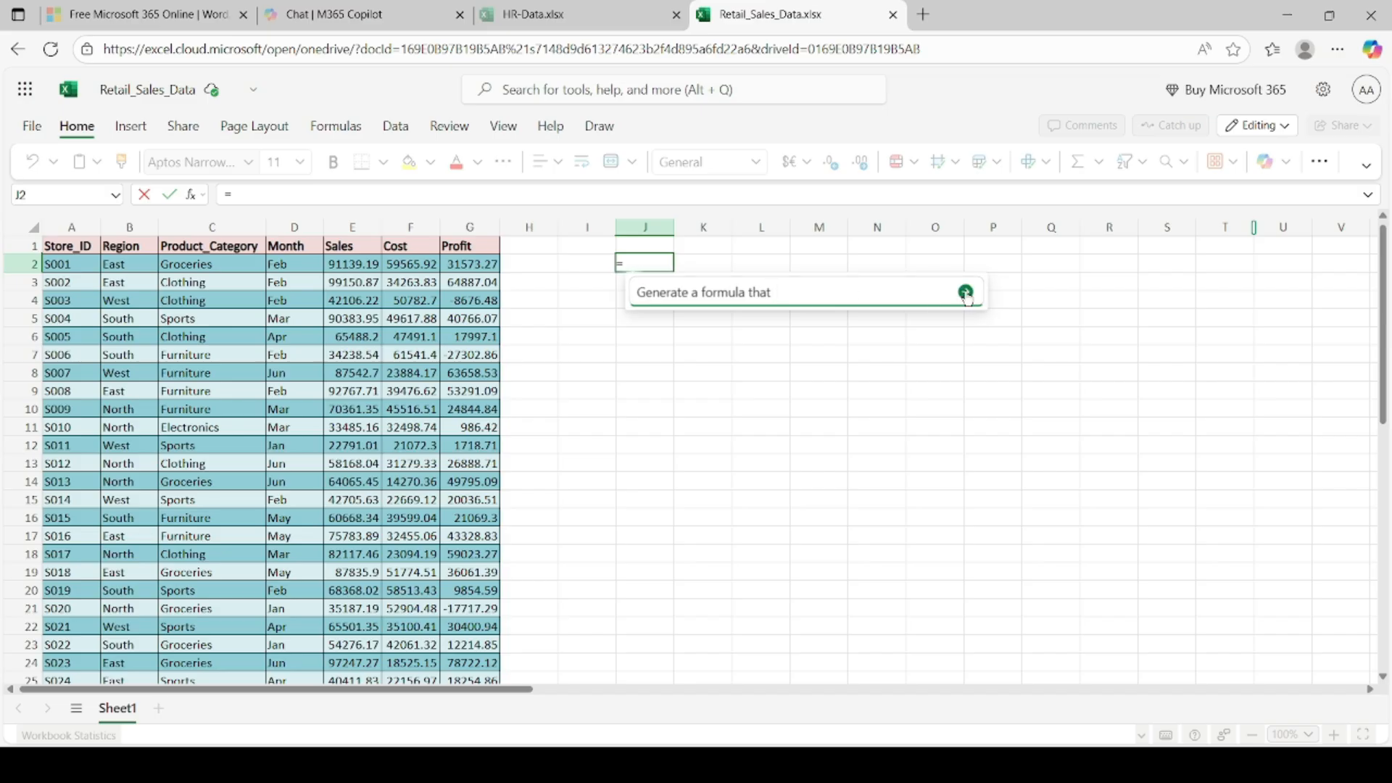
{"action": "left_click", "coordinate": [649, 261]}
{"action": "key", "text": "Escape"}
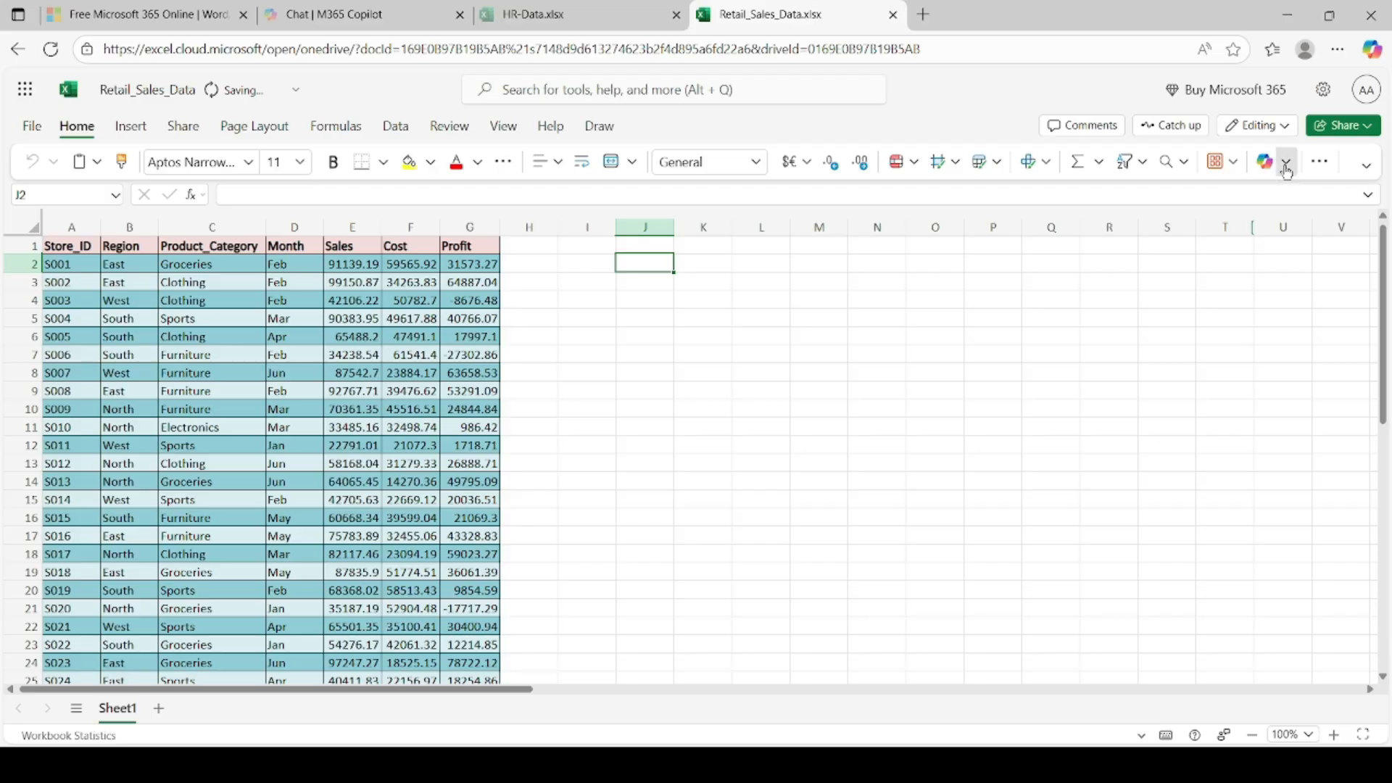
Ask Copilot chat: "Summarize the sales performance by region for the last quarter. Show me which region performed the best and which one needs attention"
{"action": "left_click", "coordinate": [1286, 170]}
{"action": "left_click", "coordinate": [1286, 170]}
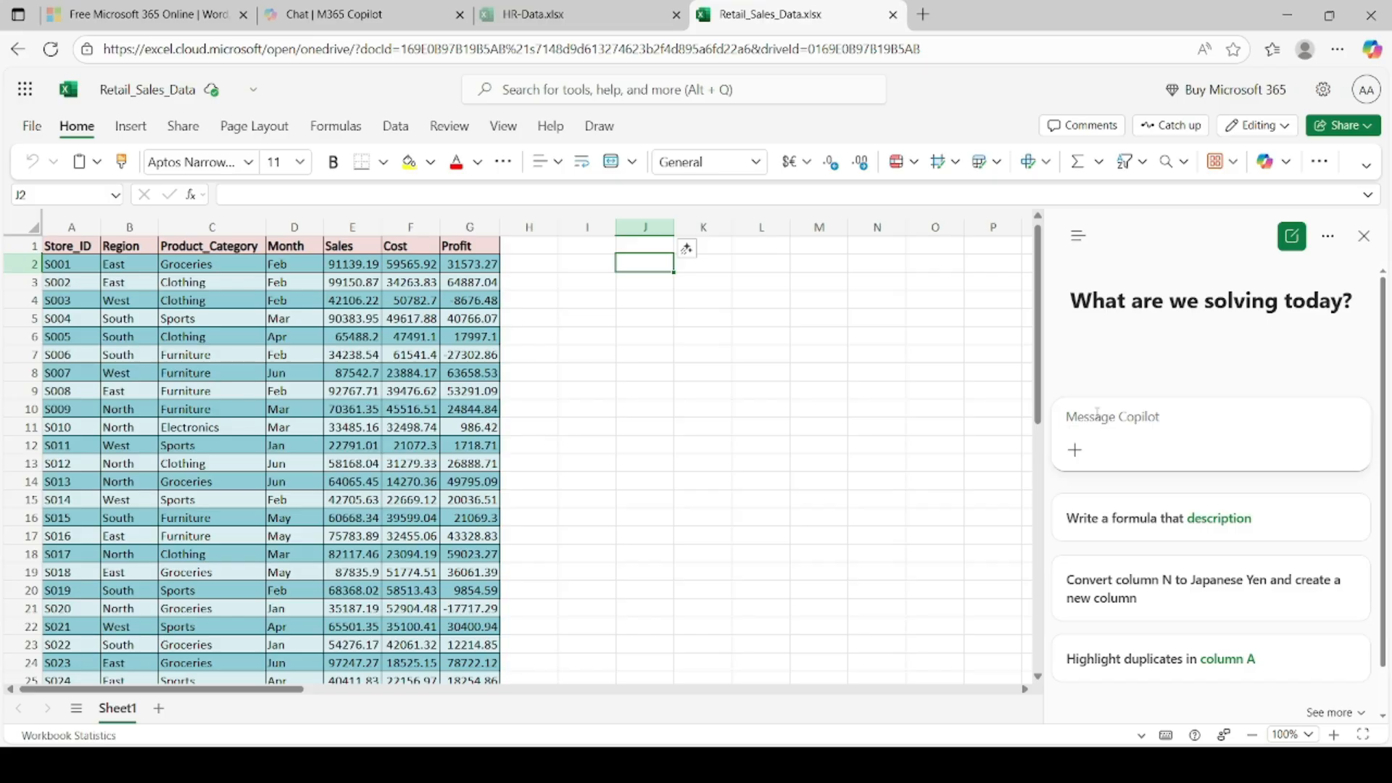
{"action": "type", "text": "Summarize the sales performance by region for the last quarter. Show me which region performed the best and which one needs attention"}
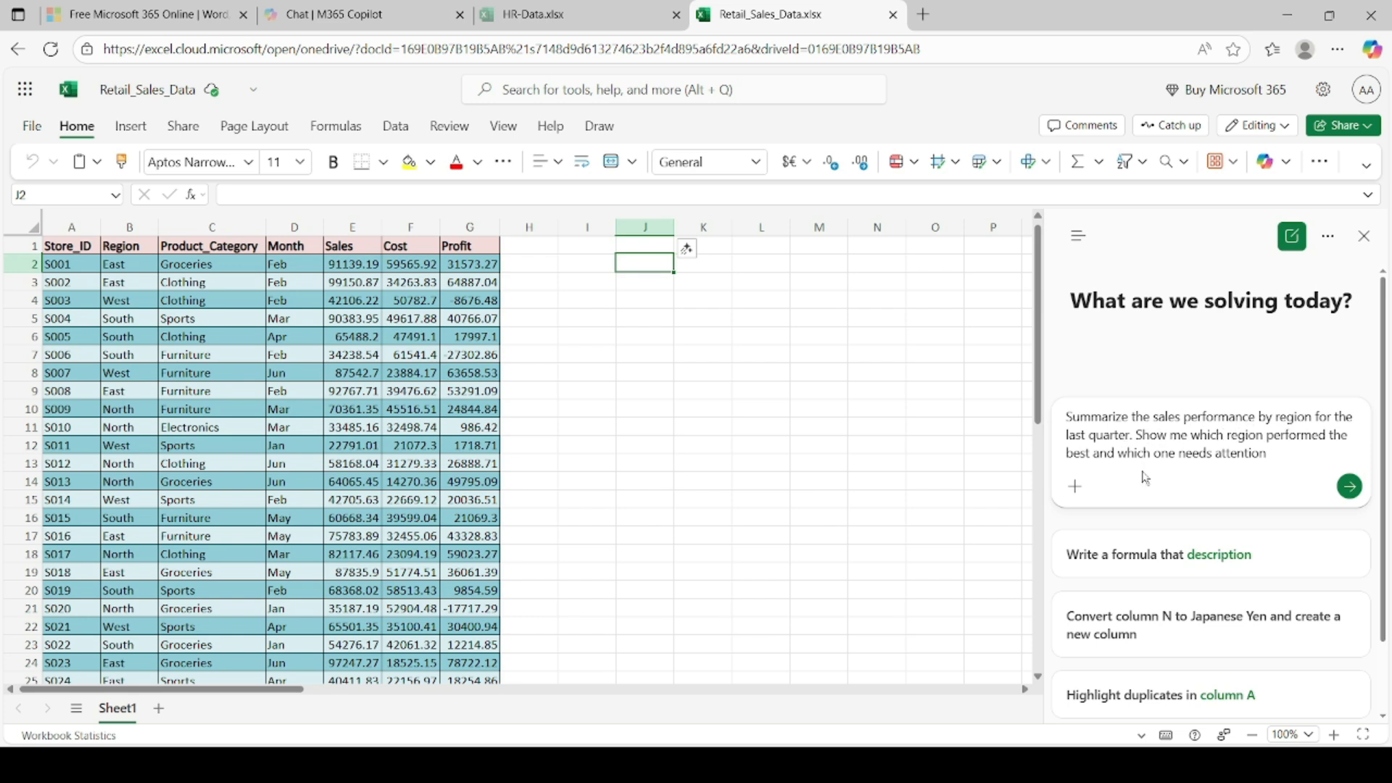
{"action": "left_click", "coordinate": [1350, 487]}
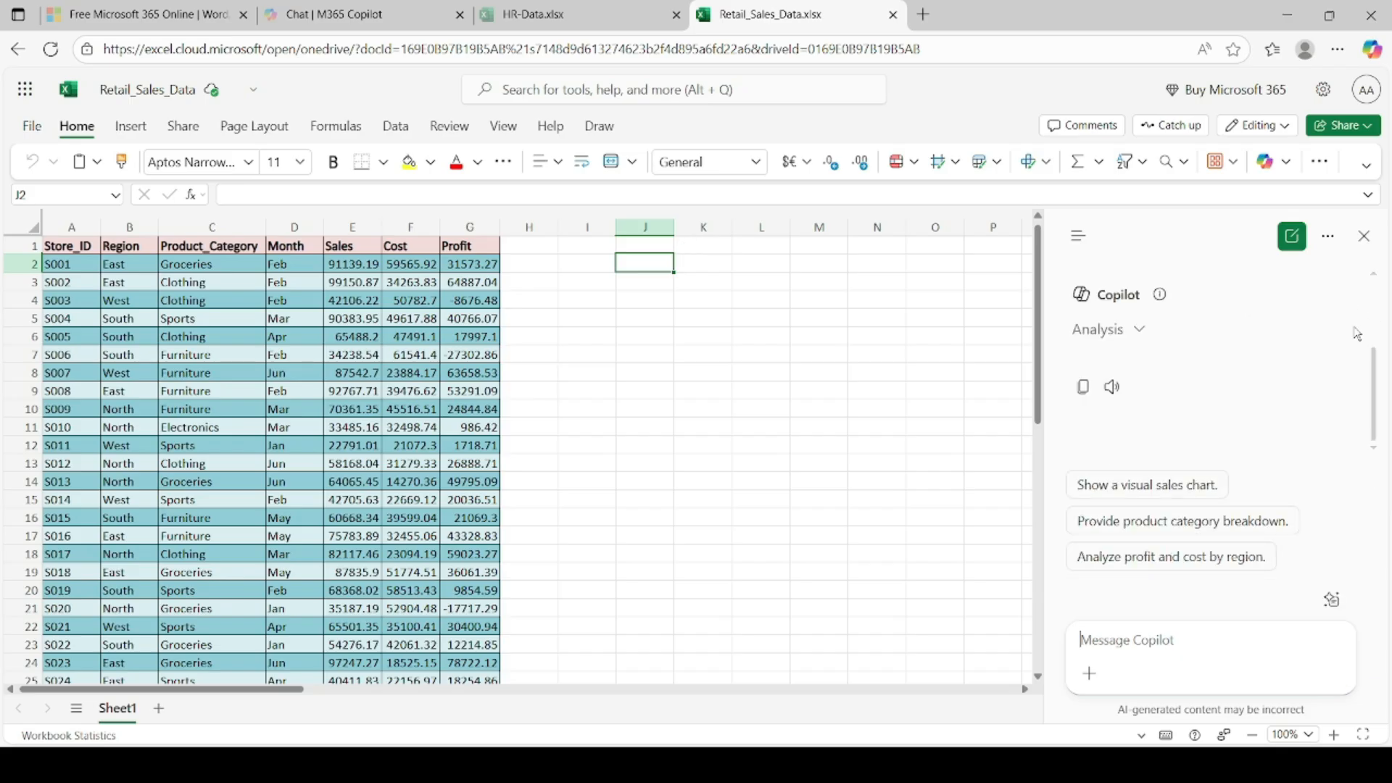
Review Copilot's last-quarter sales summary by region, and compare it with the sales data in the sheet
{"action": "scroll", "coordinate": [1161, 326], "scroll_direction": "down", "scroll_amount": 2}
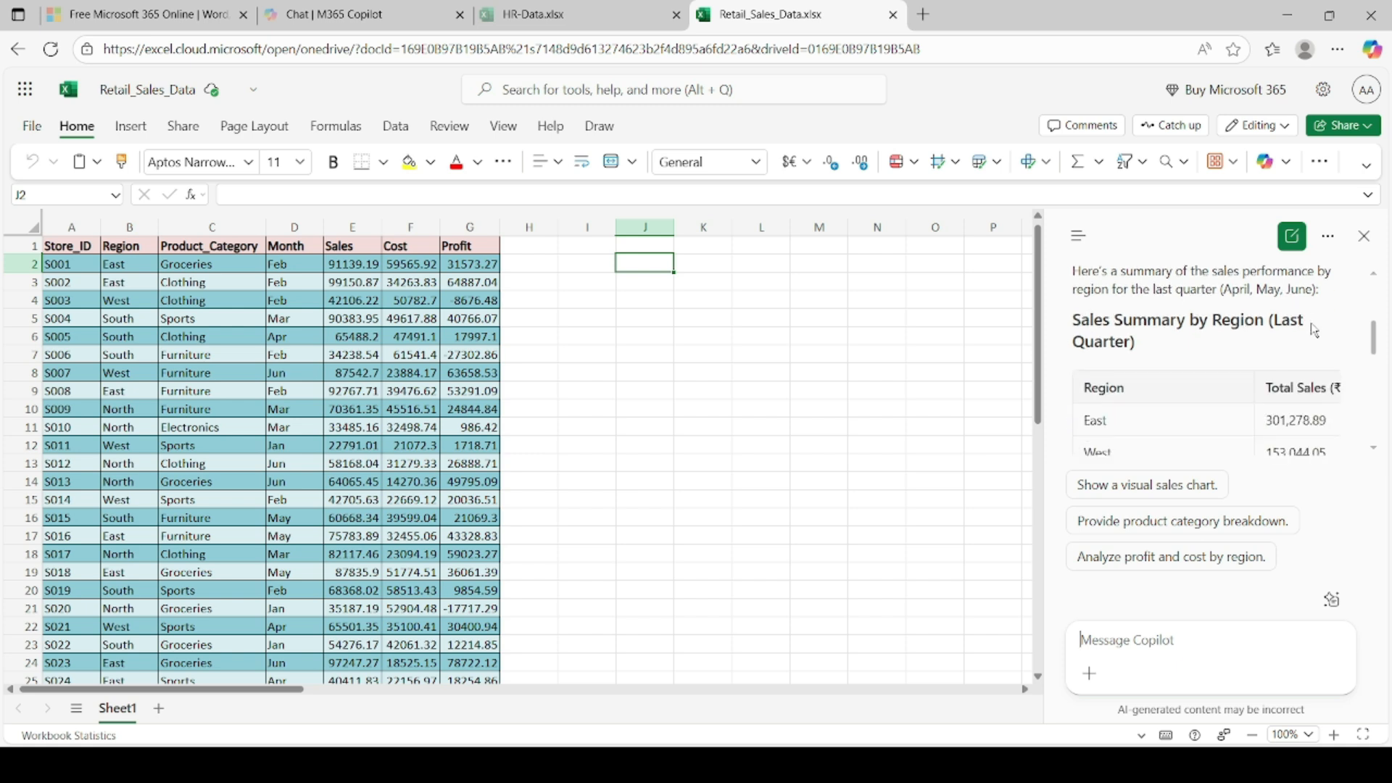
{"action": "scroll", "coordinate": [1150, 377], "scroll_direction": "down", "scroll_amount": 3}
{"action": "scroll", "coordinate": [1151, 380], "scroll_direction": "up", "scroll_amount": 2}
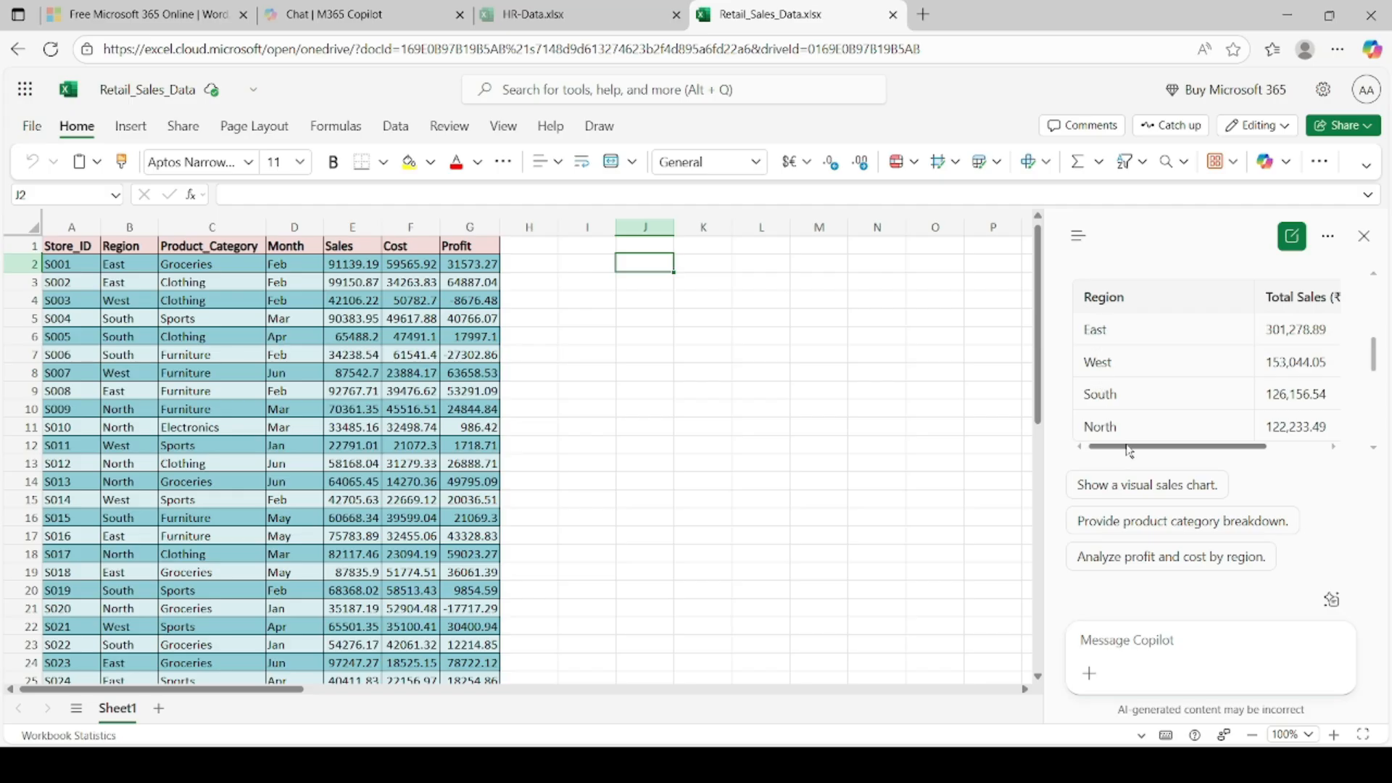
{"action": "left_click_drag", "start_coordinate": [1126, 447], "coordinate": [1196, 449]}
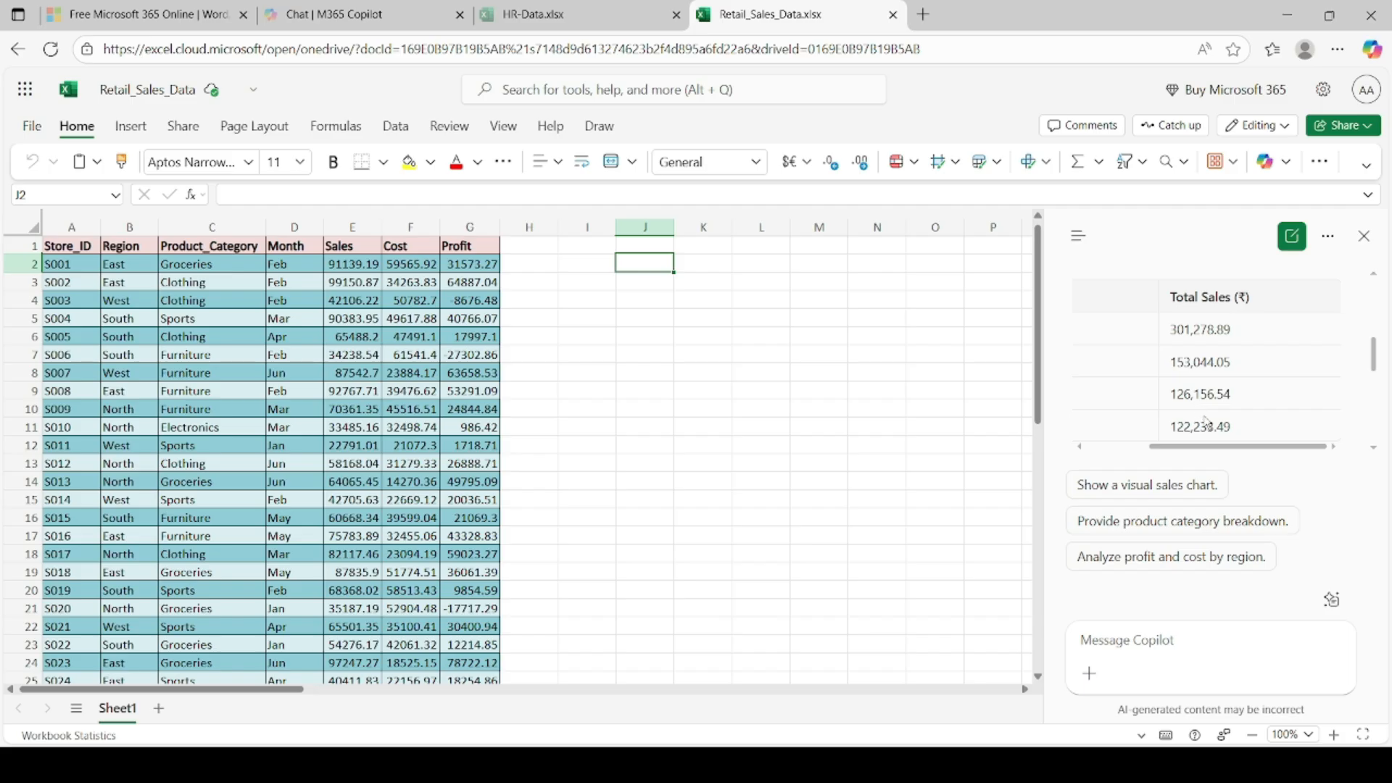
{"action": "left_click_drag", "start_coordinate": [1165, 456], "coordinate": [1095, 460]}
{"action": "scroll", "coordinate": [1122, 392], "scroll_direction": "up", "scroll_amount": 2}
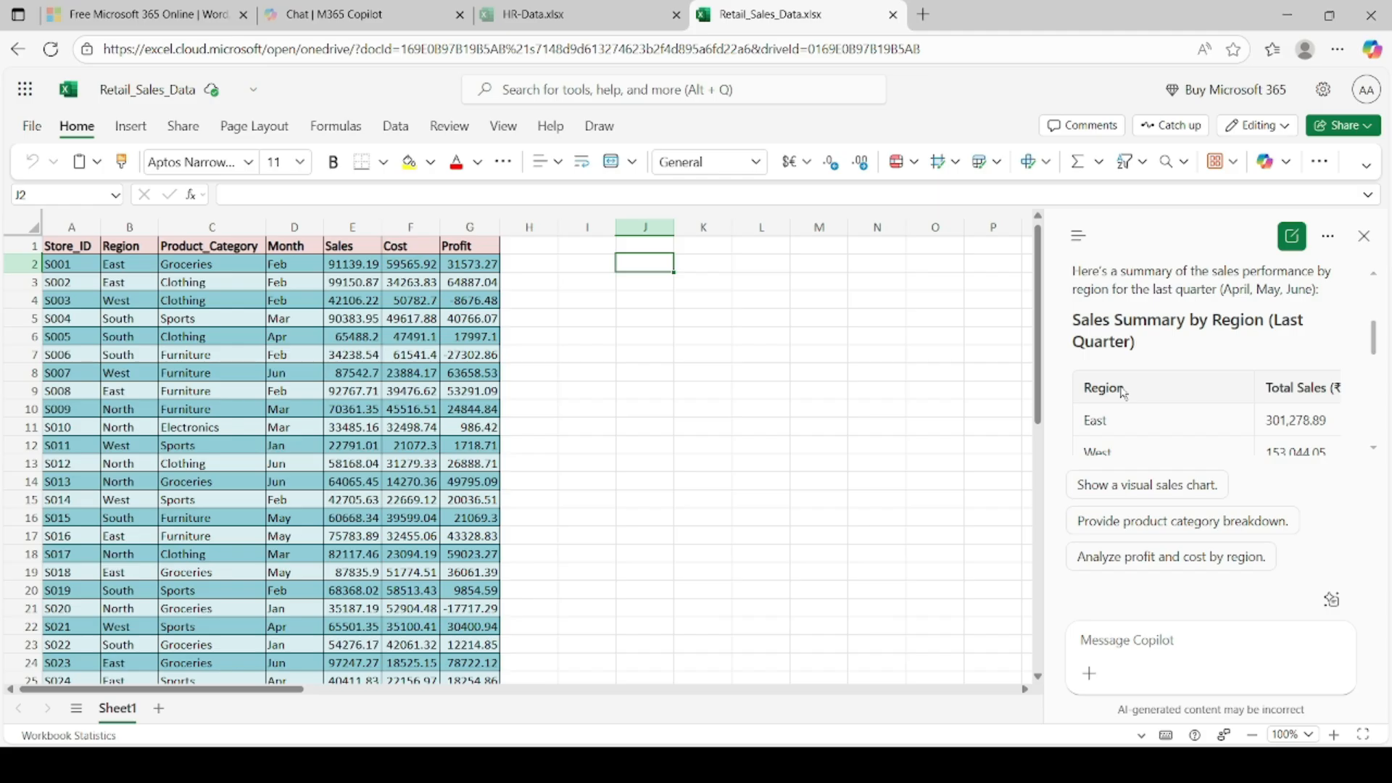
{"action": "scroll", "coordinate": [339, 473], "scroll_direction": "down", "scroll_amount": 4}
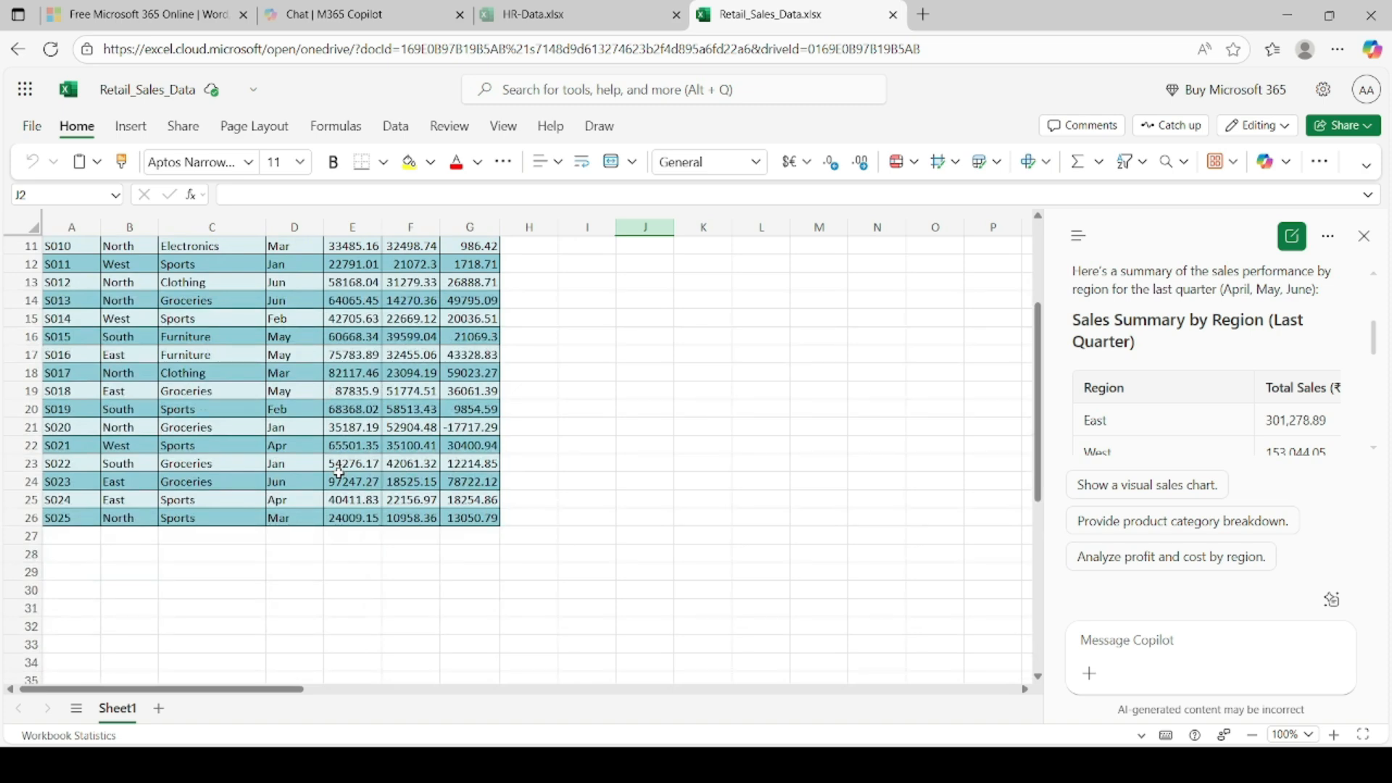
{"action": "scroll", "coordinate": [339, 473], "scroll_direction": "up", "scroll_amount": 4}
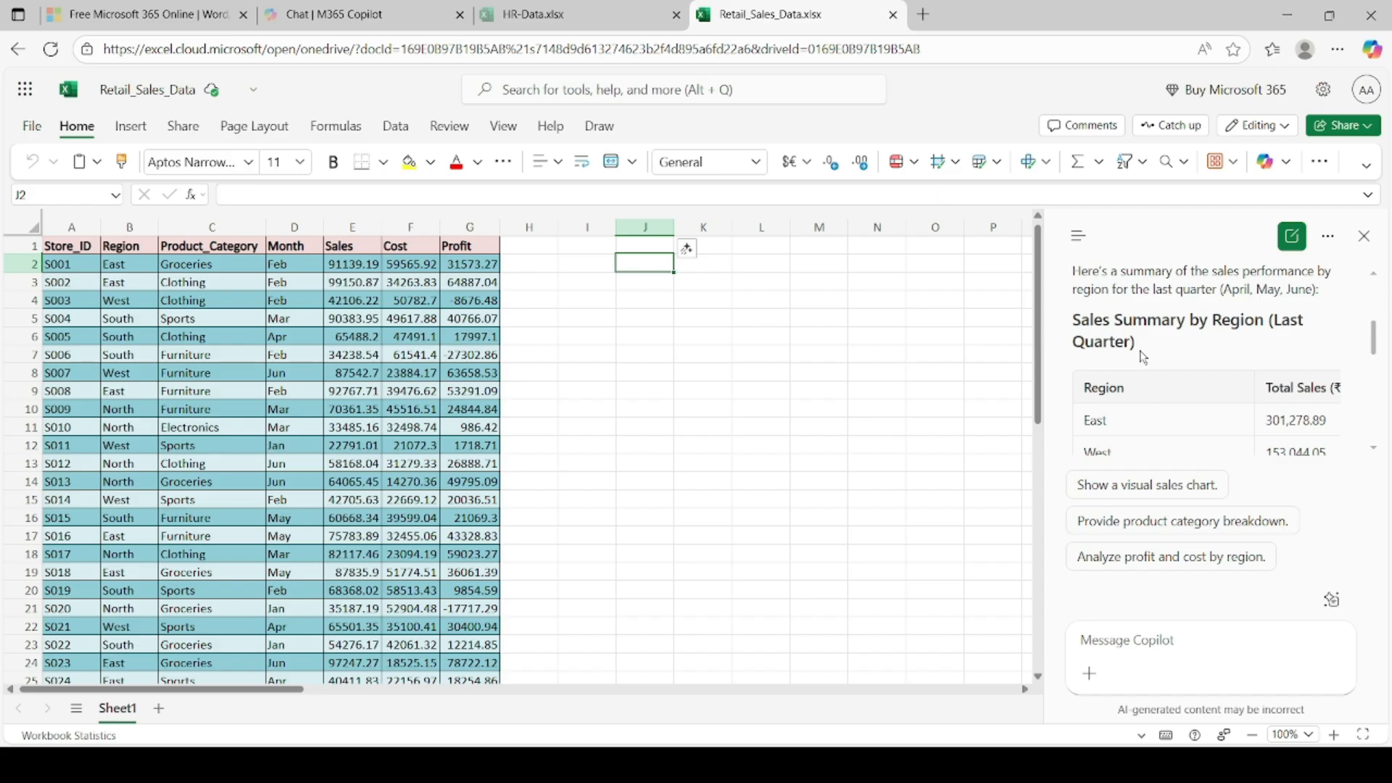
{"action": "scroll", "coordinate": [1142, 357], "scroll_direction": "down", "scroll_amount": 10}
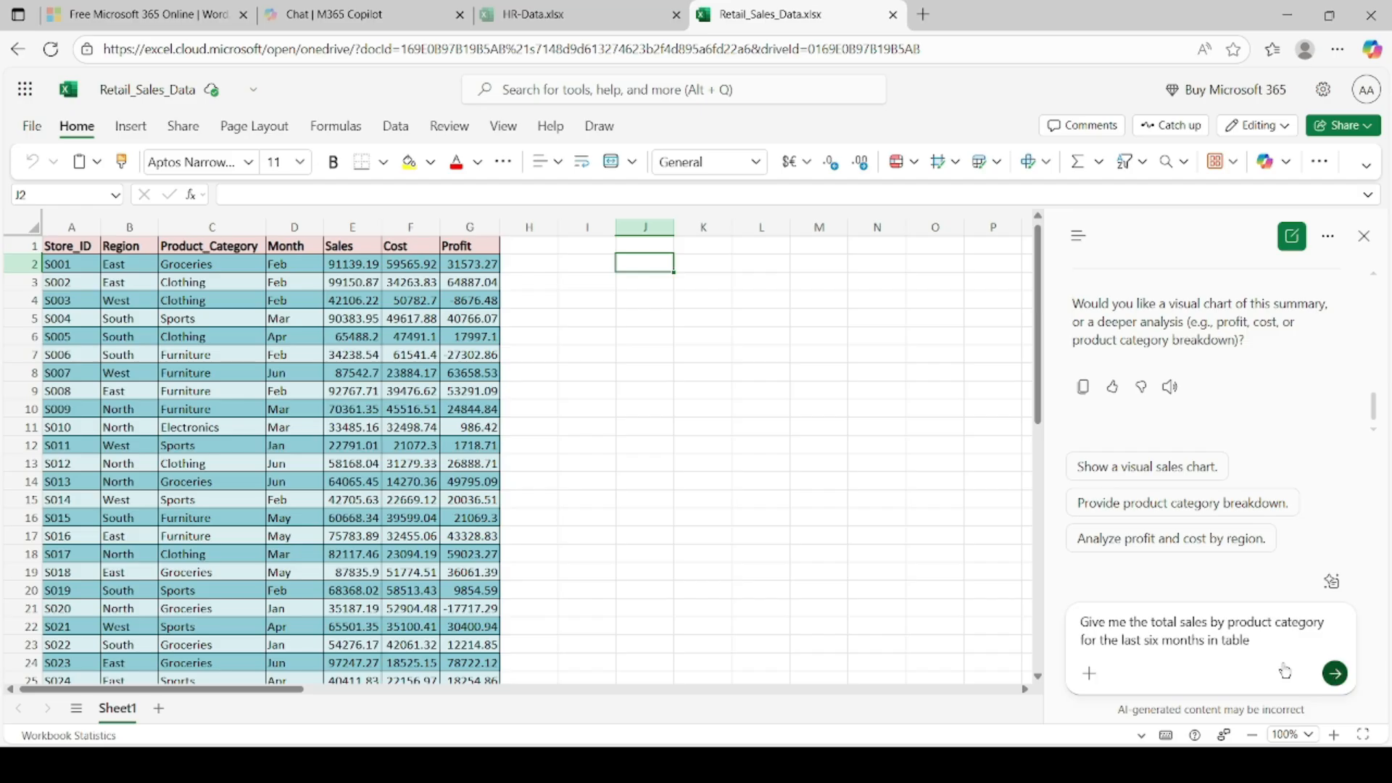
Ask Copilot "Give me the total sales by product category for the last six months in table", and review the whole returned table
{"action": "key", "text": "Return"}
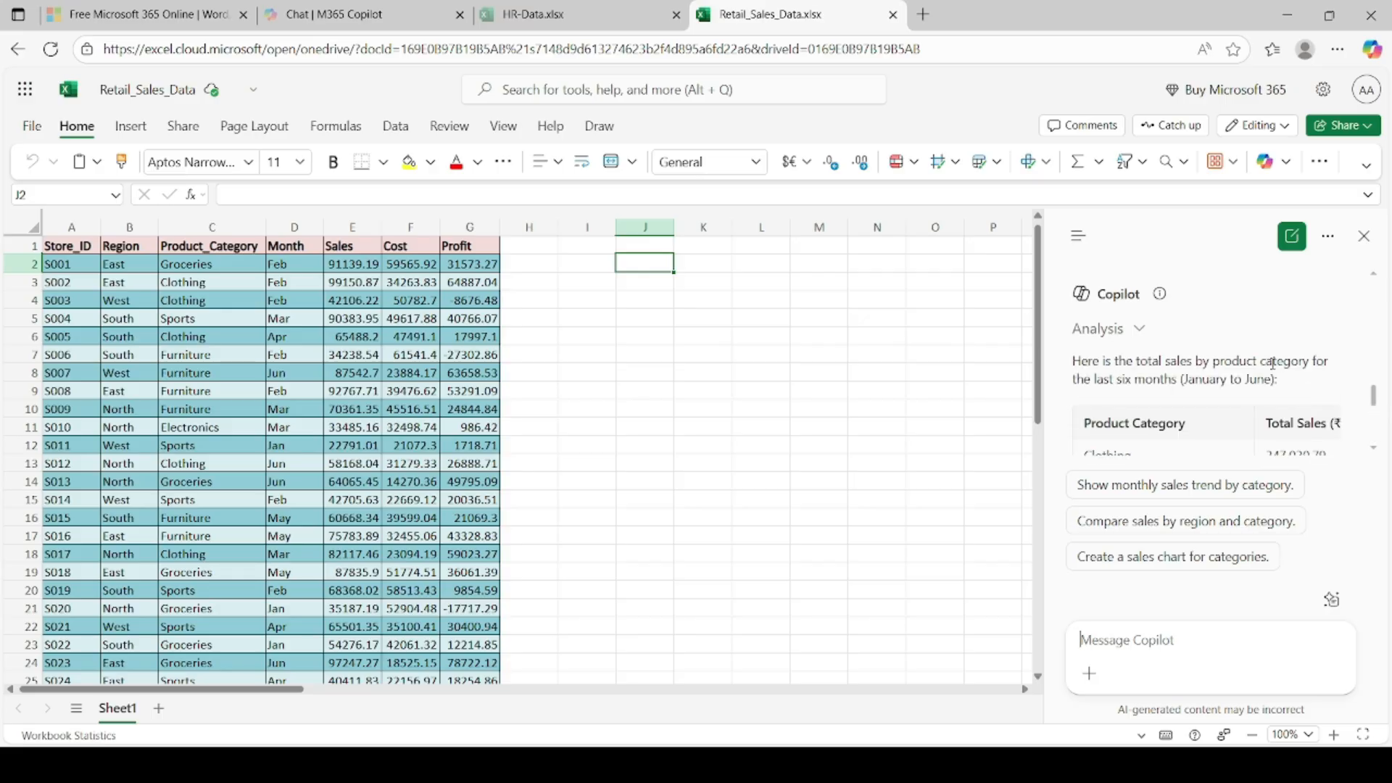
{"action": "scroll", "coordinate": [1148, 385], "scroll_direction": "down", "scroll_amount": 2}
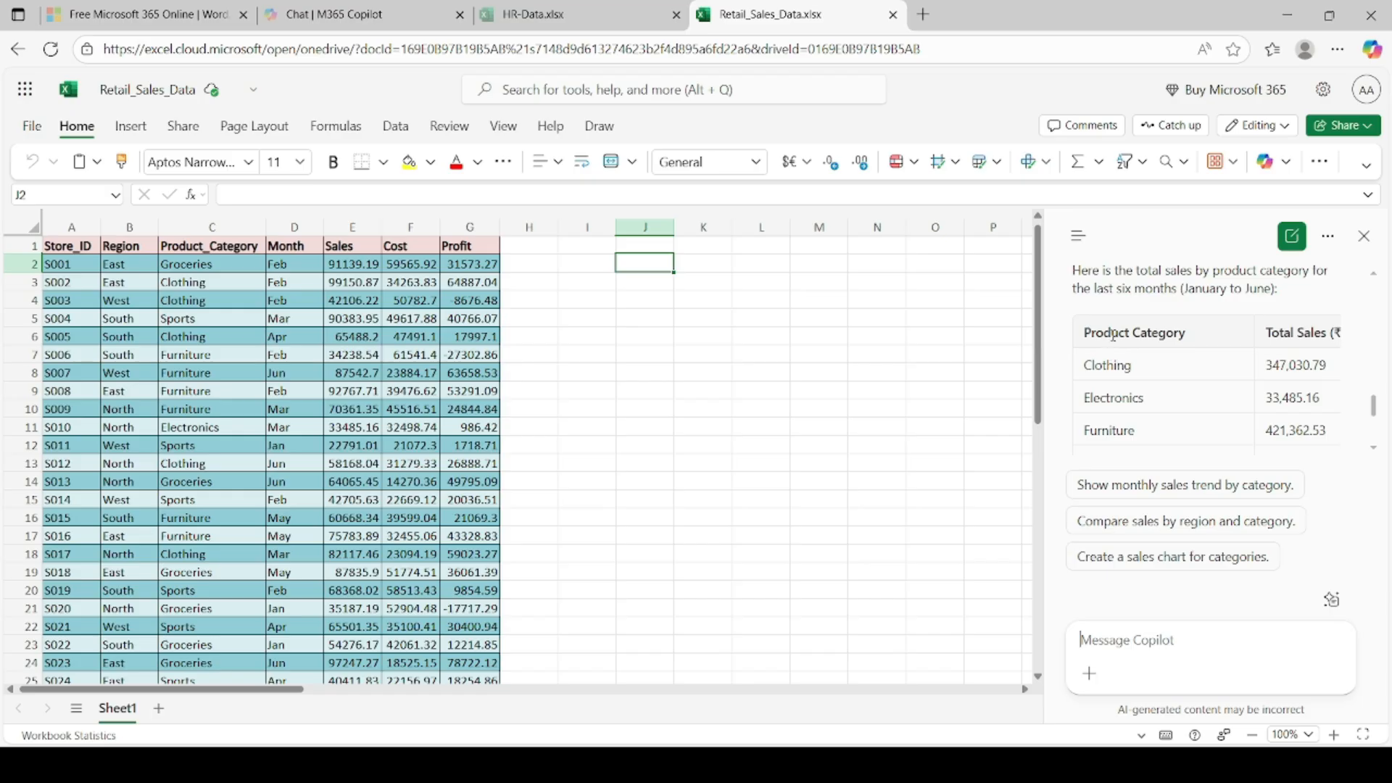
{"action": "scroll", "coordinate": [1103, 390], "scroll_direction": "down", "scroll_amount": 2}
{"action": "scroll", "coordinate": [1147, 441], "scroll_direction": "up", "scroll_amount": 2}
{"action": "scroll", "coordinate": [1156, 444], "scroll_direction": "down", "scroll_amount": 2}
{"action": "left_click_drag", "start_coordinate": [1161, 427], "coordinate": [1221, 428]}
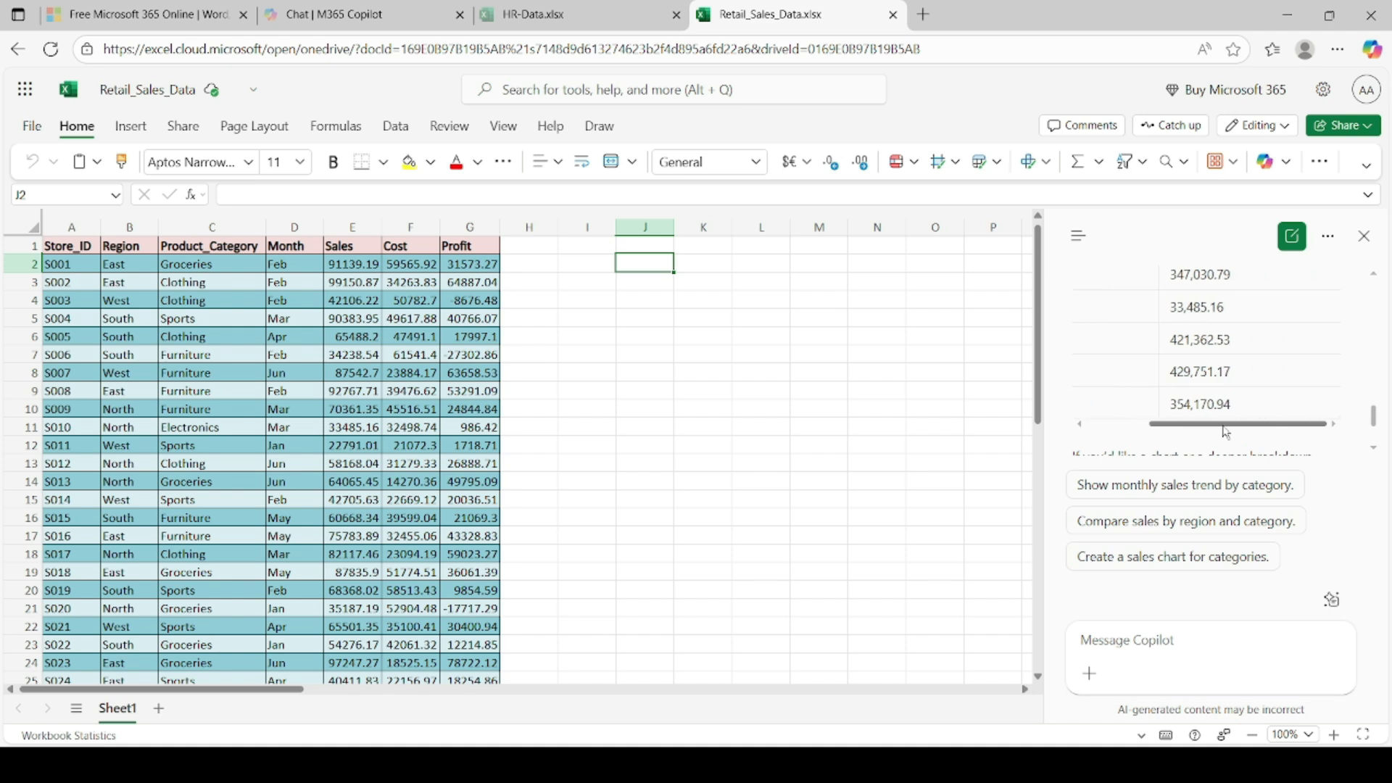
{"action": "scroll", "coordinate": [1201, 363], "scroll_direction": "up", "scroll_amount": 2}
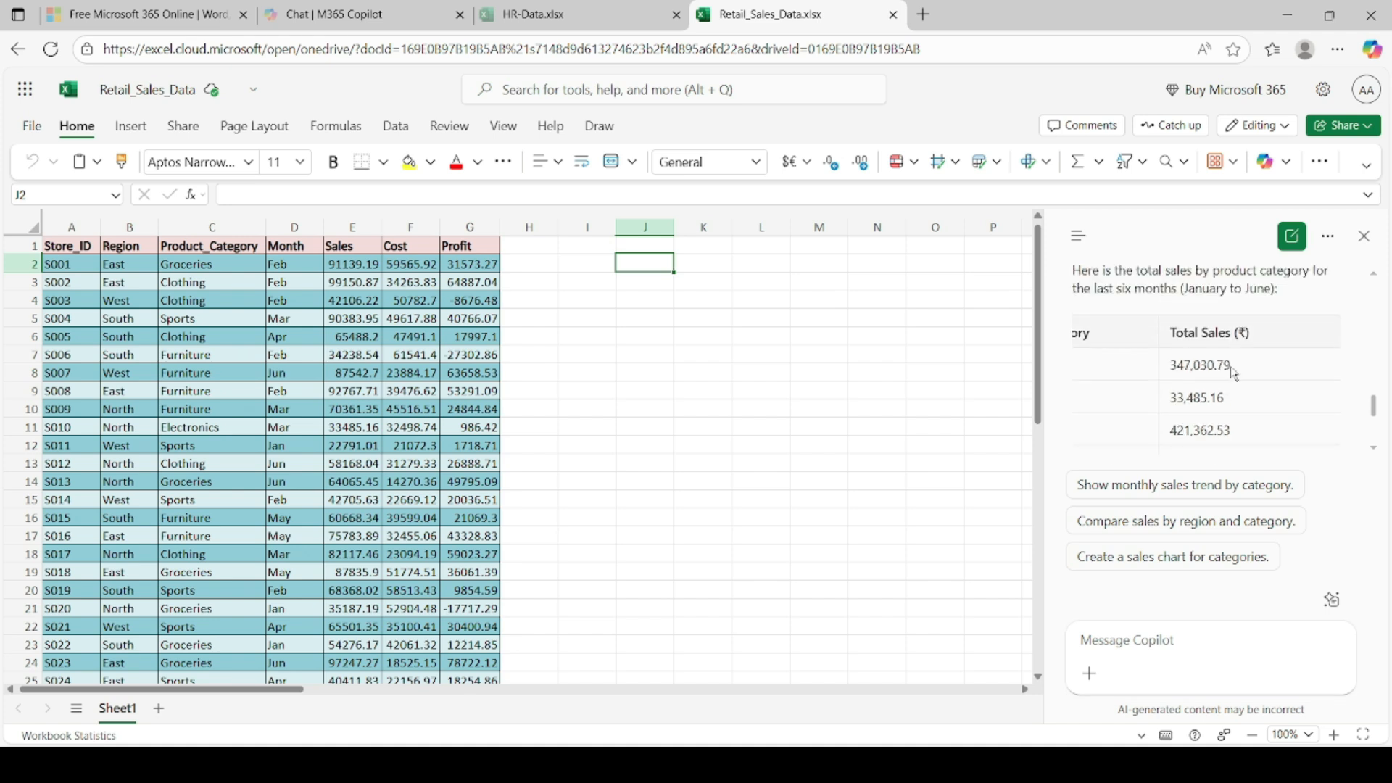
{"action": "scroll", "coordinate": [1190, 373], "scroll_direction": "left", "scroll_amount": 3}
{"action": "scroll", "coordinate": [1190, 373], "scroll_direction": "down", "scroll_amount": 2}
{"action": "scroll", "coordinate": [1161, 367], "scroll_direction": "up", "scroll_amount": 2}
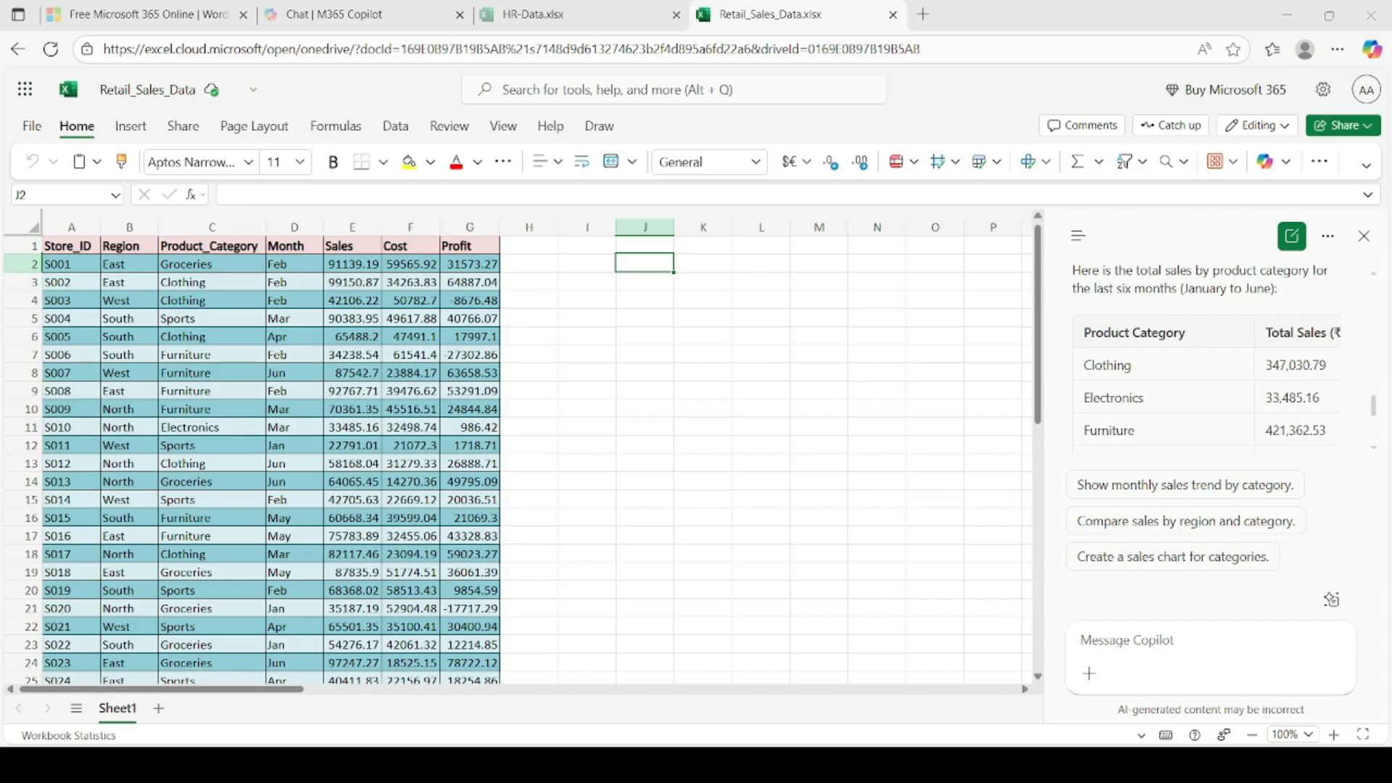
Ask Copilot "Which product had the highest revenue in Q2? Show in table.", and review the Q2 sales table by category
{"action": "type", "text": "Which product had the highest revenue in Q2? Show in table?"}
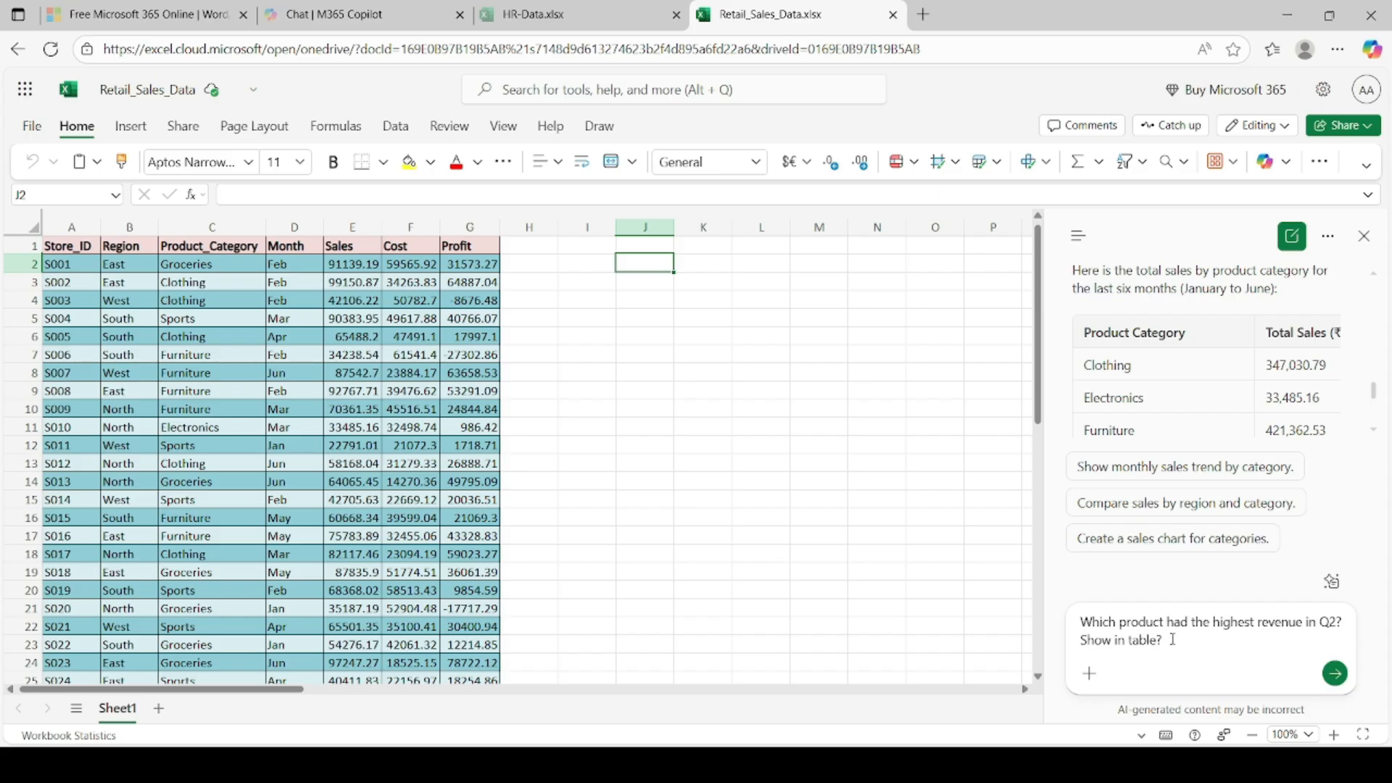
{"action": "key", "text": "BackSpace"}
{"action": "type", "text": "."}
{"action": "key", "text": "Return"}
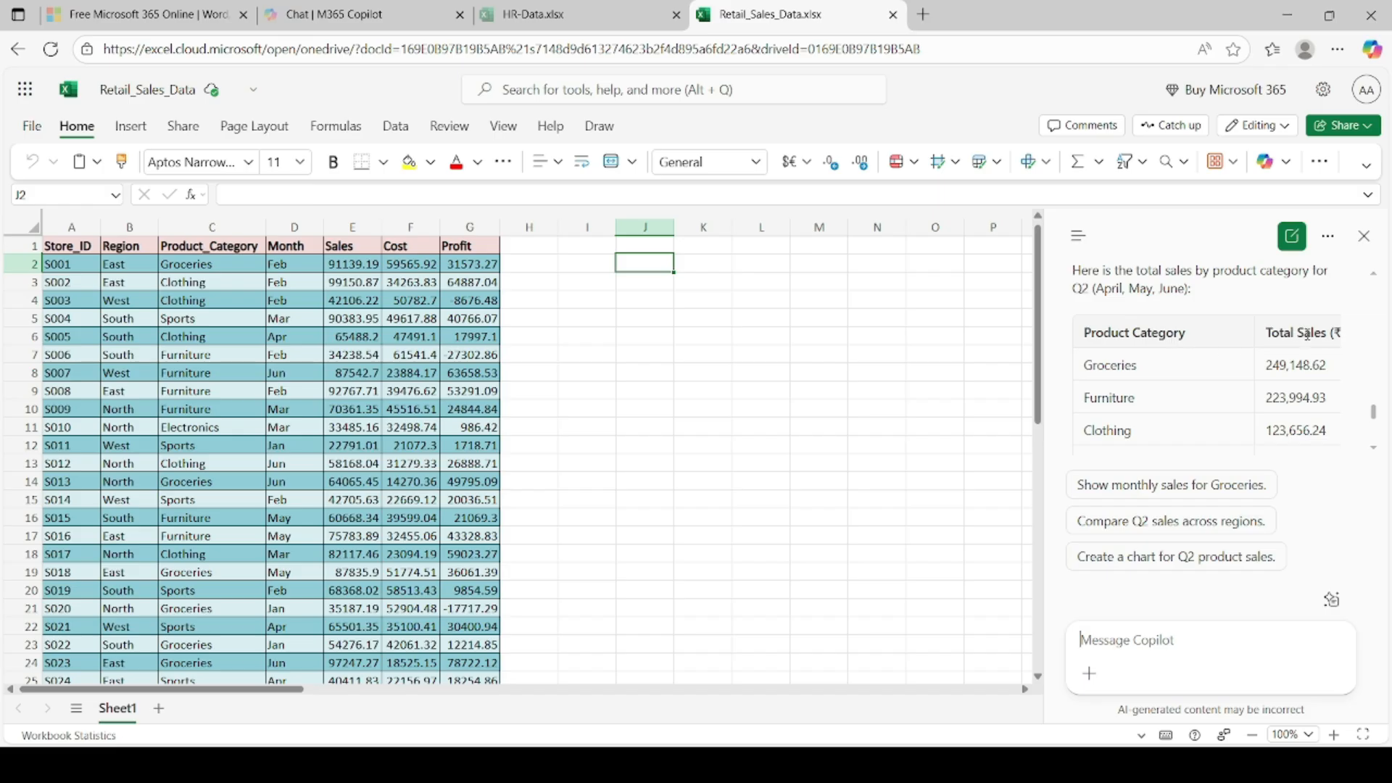
{"action": "scroll", "coordinate": [1101, 365], "scroll_direction": "down", "scroll_amount": 1}
{"action": "scroll", "coordinate": [1101, 367], "scroll_direction": "up", "scroll_amount": 1}
{"action": "scroll", "coordinate": [1097, 399], "scroll_direction": "down", "scroll_amount": 1}
{"action": "scroll", "coordinate": [1096, 399], "scroll_direction": "up", "scroll_amount": 1}
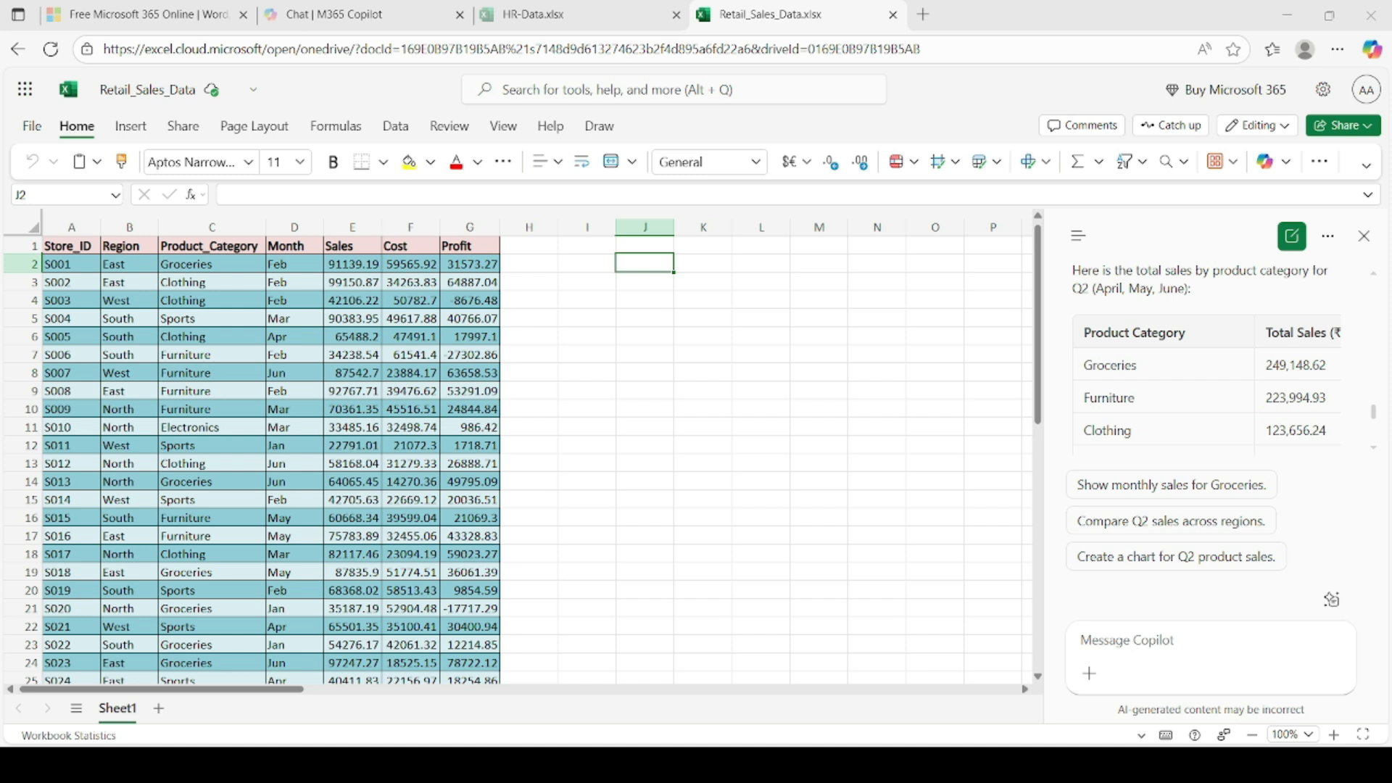
Ask Copilot "Write a formula to calculate profit margin as Profit ÷ Sales"
{"action": "key", "text": "alt+Tab"}
{"action": "type", "text": "Write a formula to calculate profit margin as Profit ÷ Sales"}
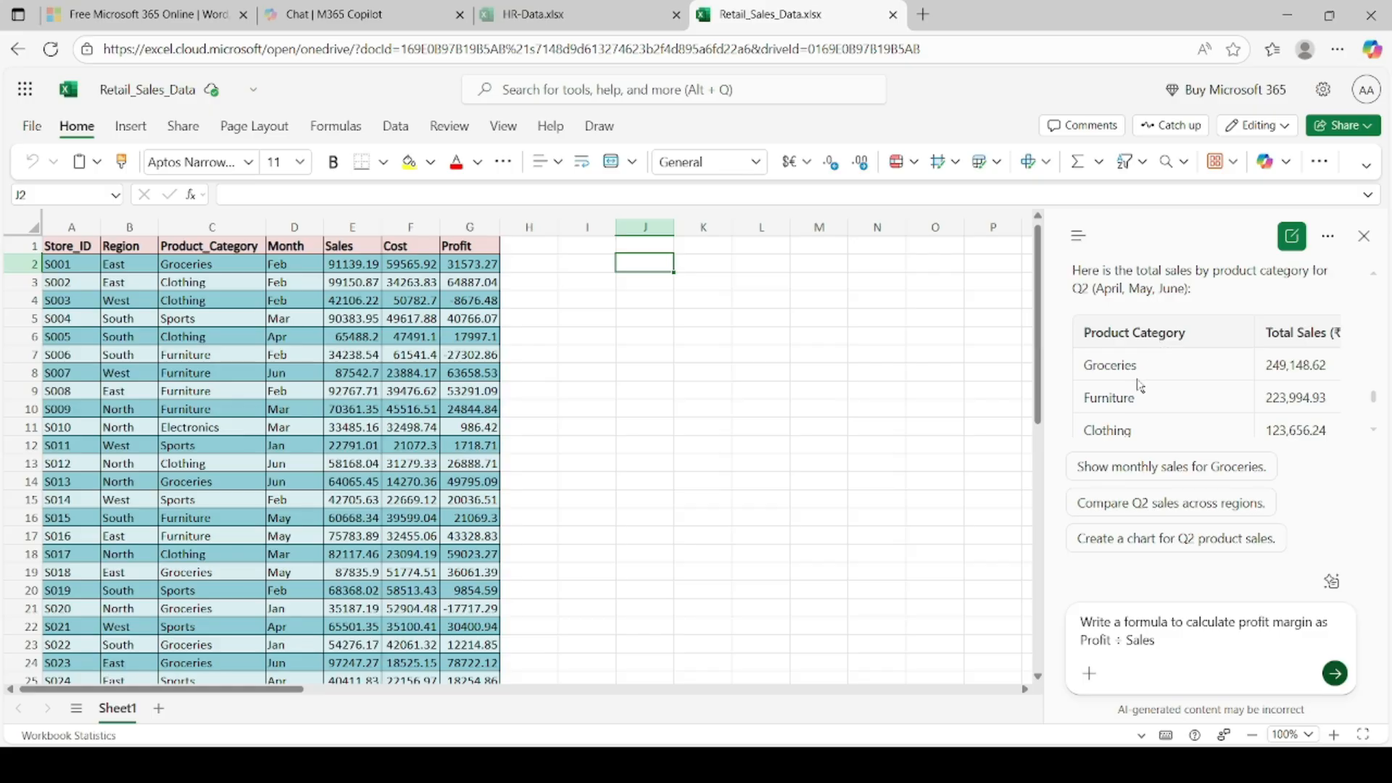
{"action": "key", "text": "Return"}
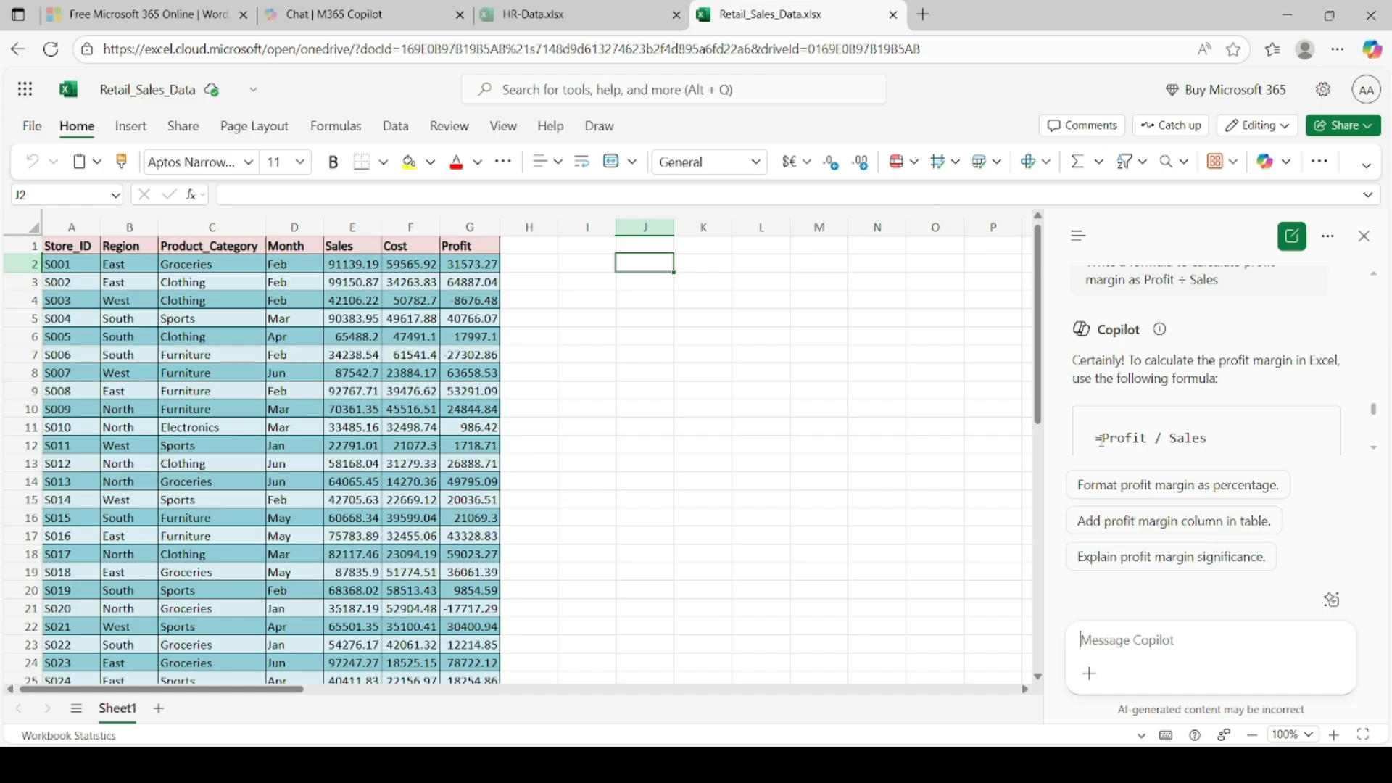
Read through Copilot's profit margin formula explanation, and enter =G2/E2 in cell J2
{"action": "scroll", "coordinate": [1231, 419], "scroll_direction": "down", "scroll_amount": 1}
{"action": "scroll", "coordinate": [1230, 419], "scroll_direction": "down", "scroll_amount": 2}
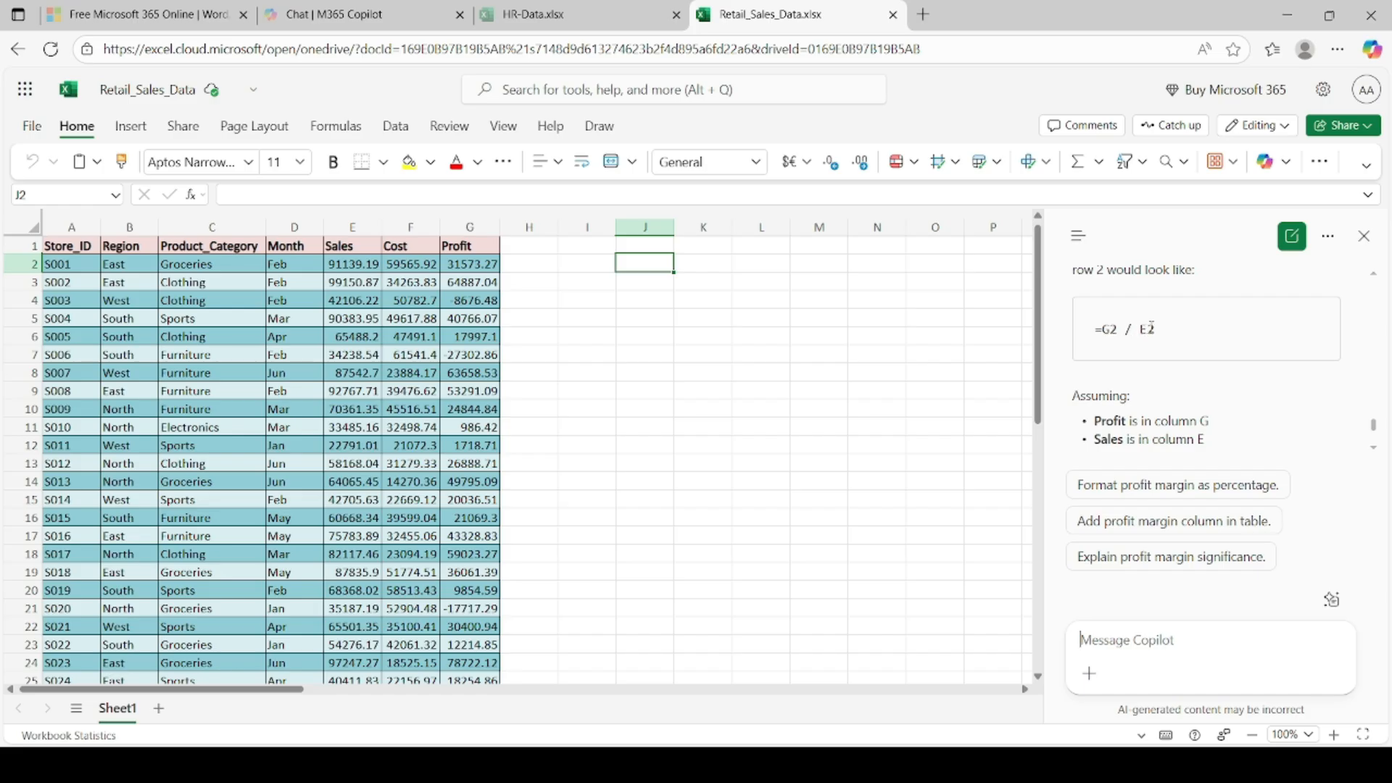
{"action": "scroll", "coordinate": [1149, 329], "scroll_direction": "down", "scroll_amount": 1}
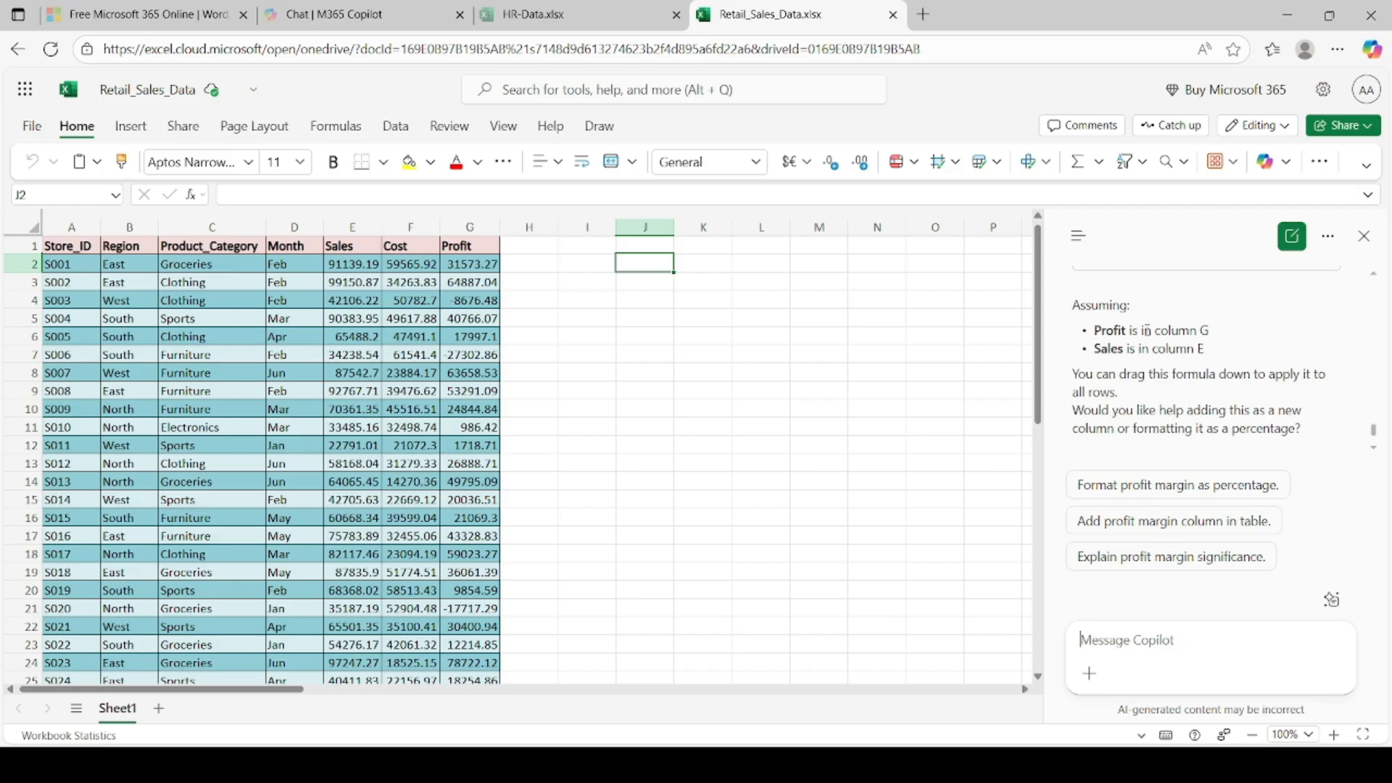
{"action": "scroll", "coordinate": [1146, 330], "scroll_direction": "down", "scroll_amount": 1}
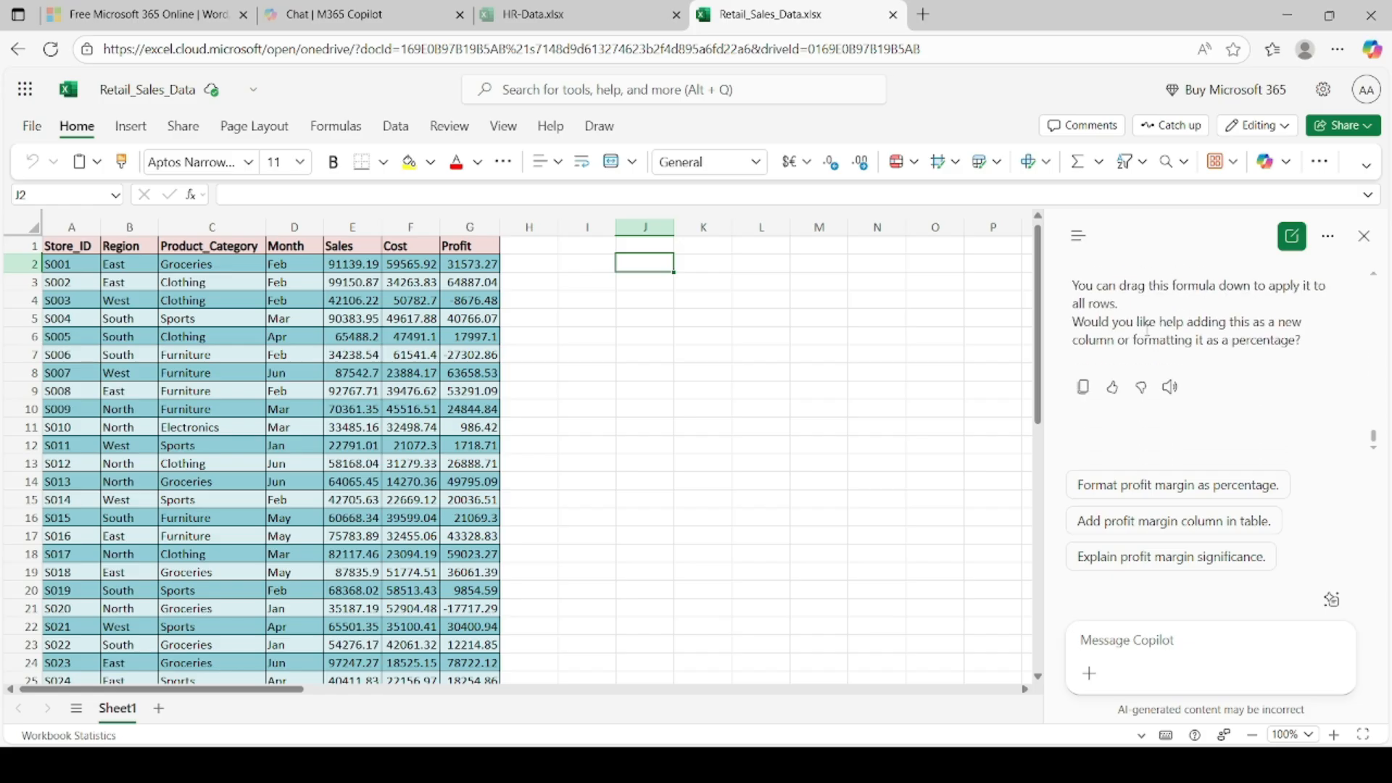
{"action": "scroll", "coordinate": [1148, 328], "scroll_direction": "up", "scroll_amount": 2}
{"action": "scroll", "coordinate": [1139, 341], "scroll_direction": "down", "scroll_amount": 1}
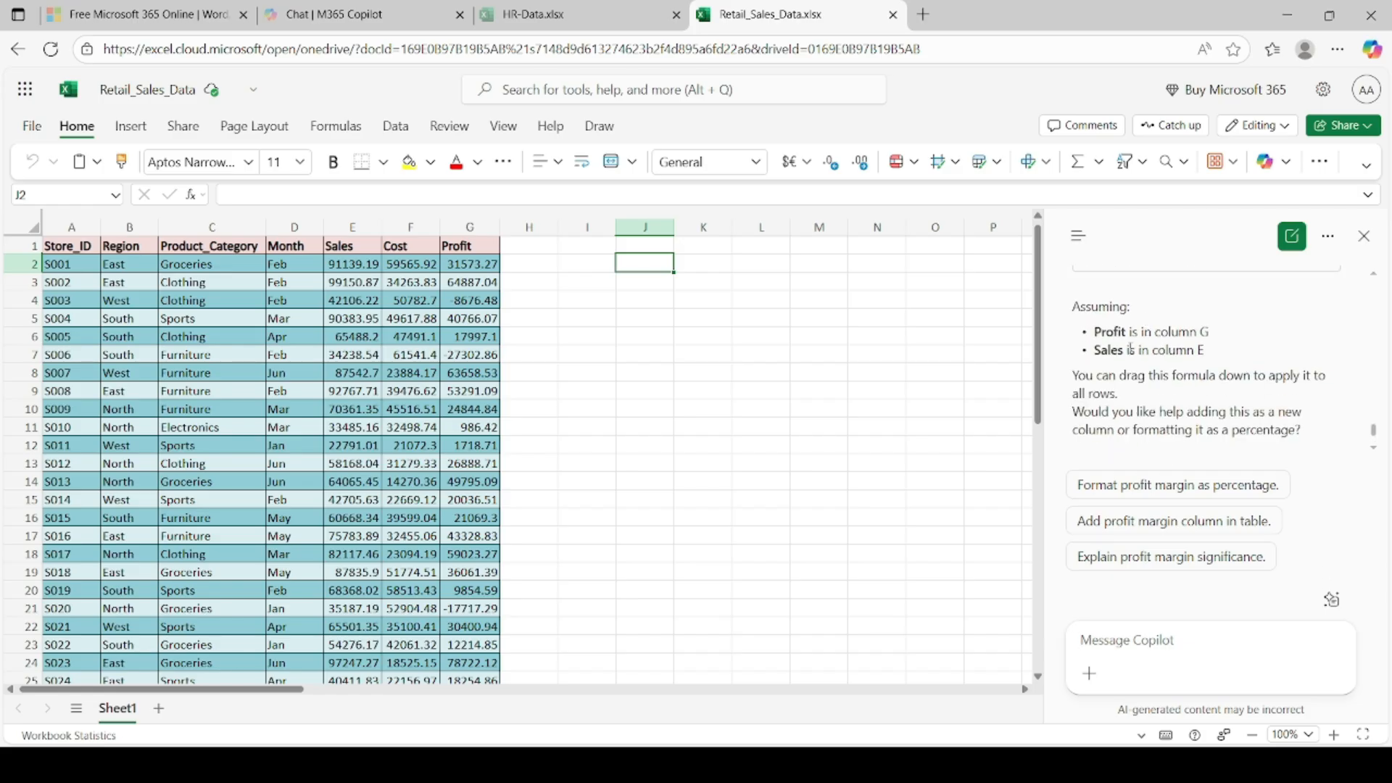
{"action": "scroll", "coordinate": [1131, 348], "scroll_direction": "up", "scroll_amount": 1}
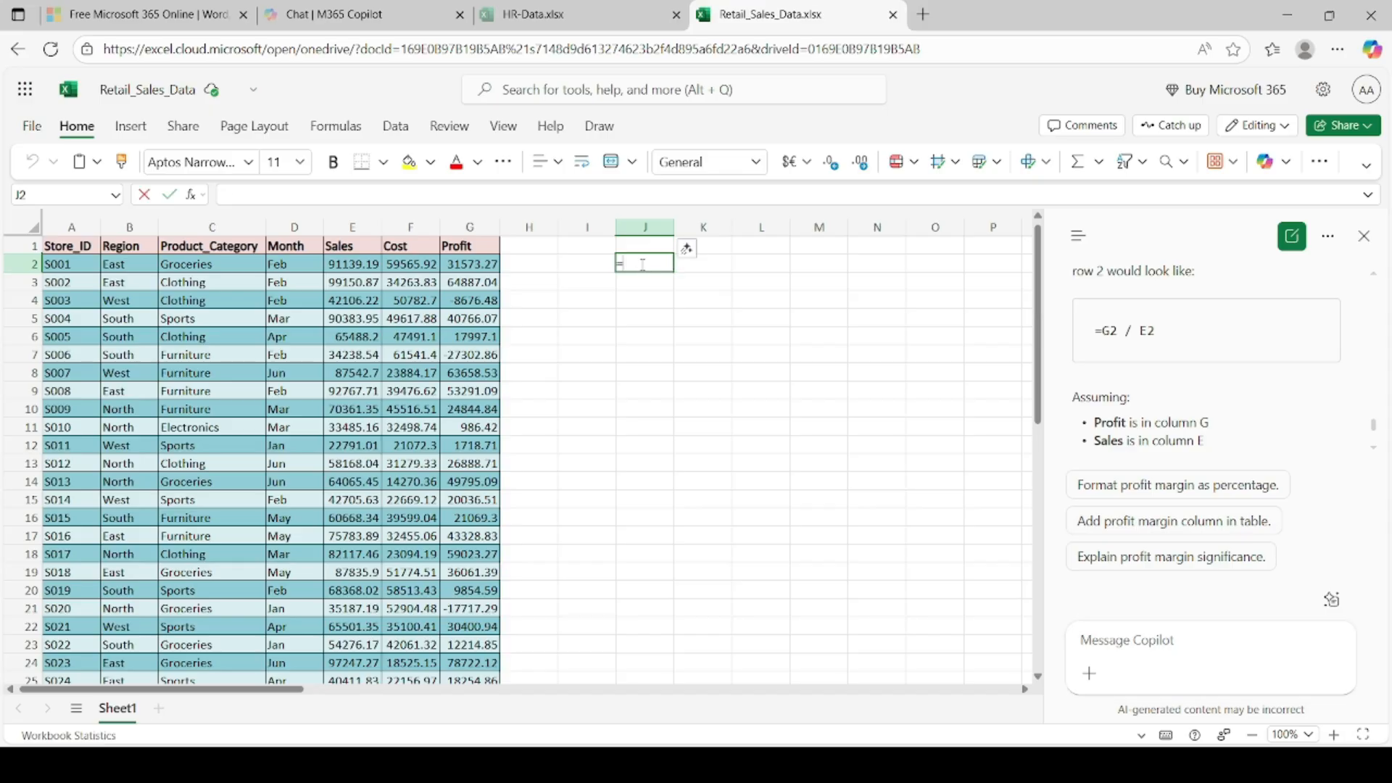
{"action": "type", "text": "=G2/E2"}
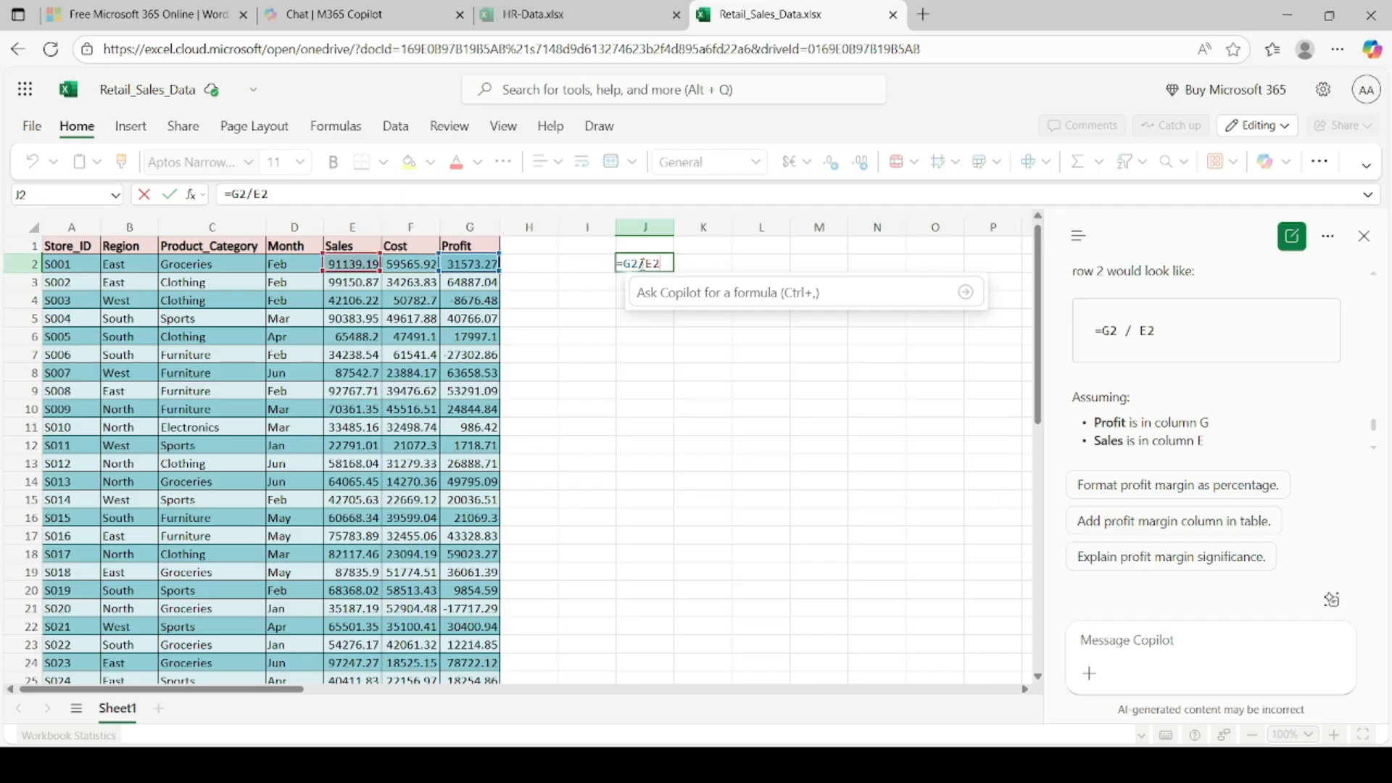
{"action": "key", "text": "Return"}
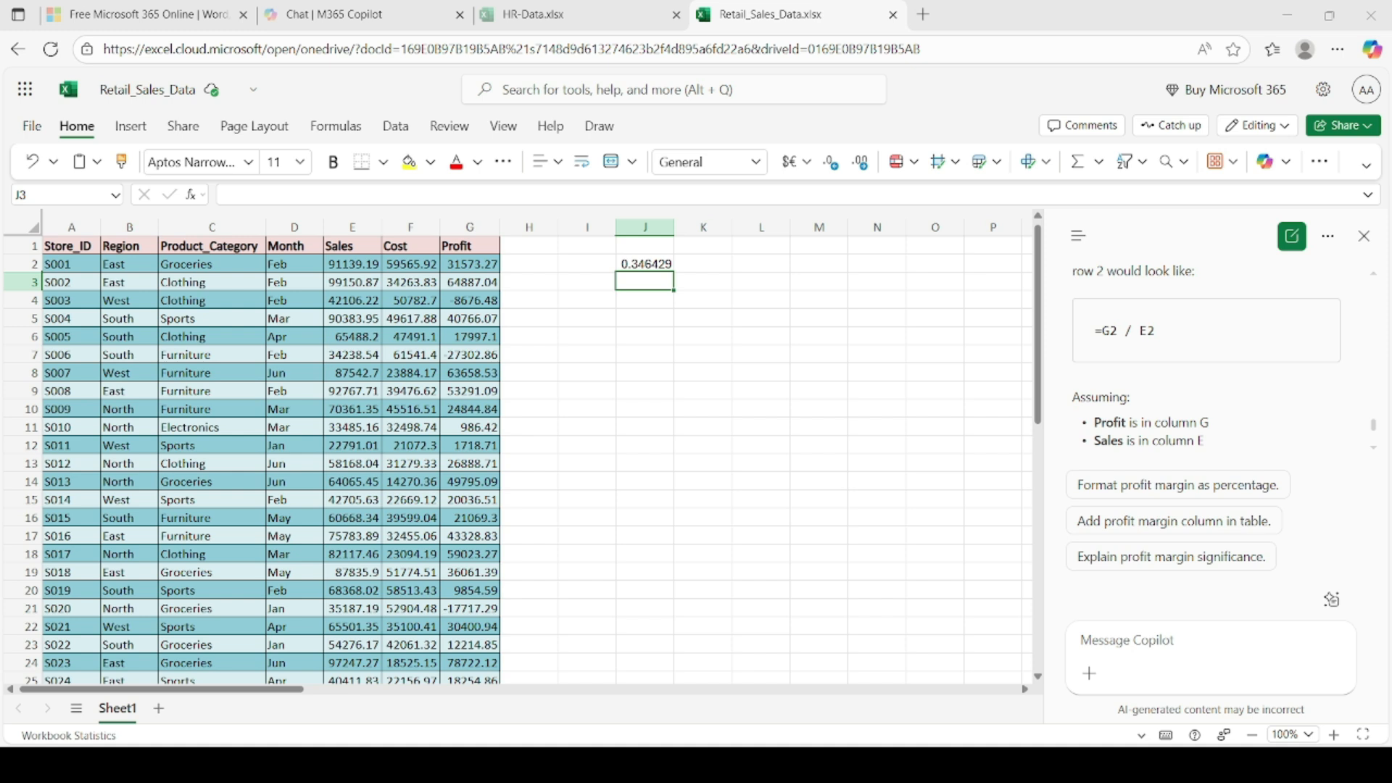
Ask Copilot "Generate a formula to calculate cumulative sales by month", and review the suggested formula and its explanation
{"action": "left_click", "coordinate": [1102, 638]}
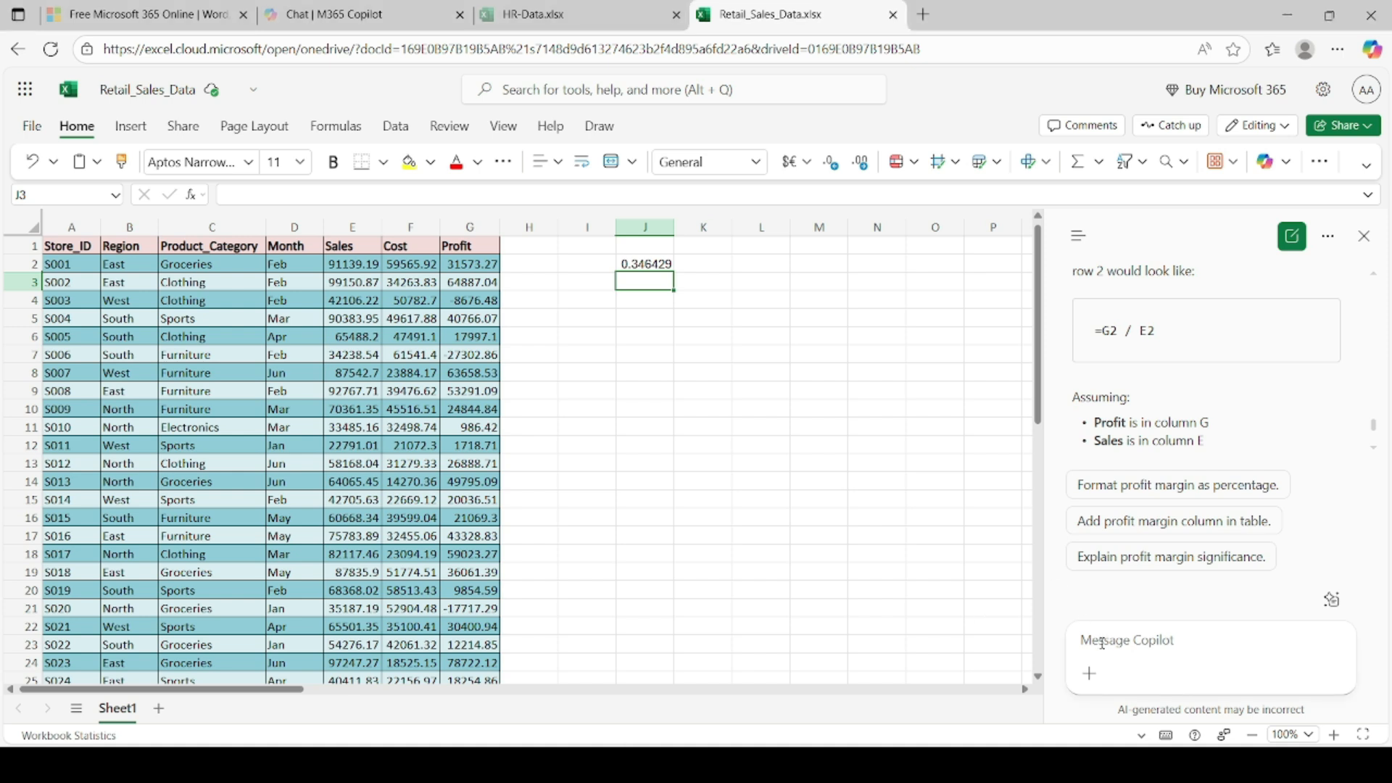
{"action": "type", "text": "Generate a formula to calculate cumulative sales by month"}
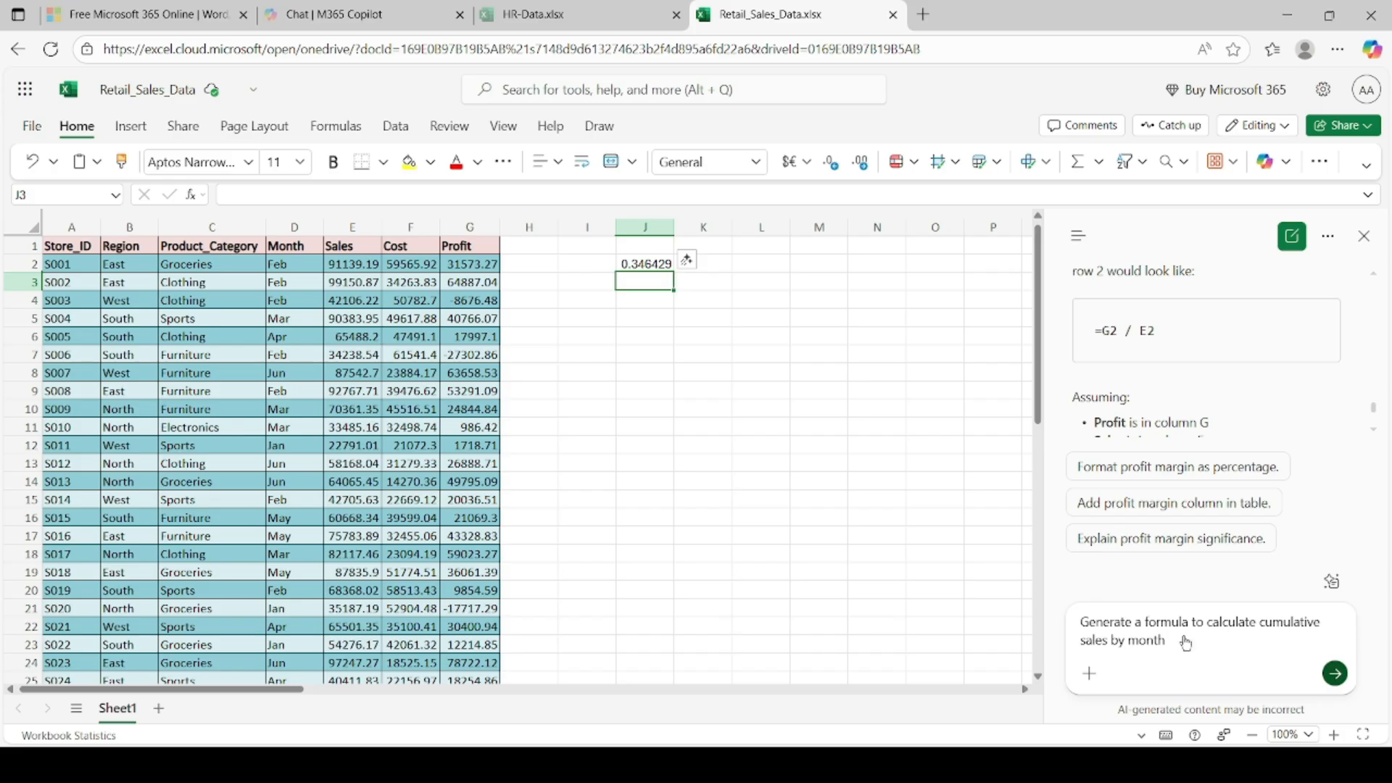
{"action": "key", "text": "Return"}
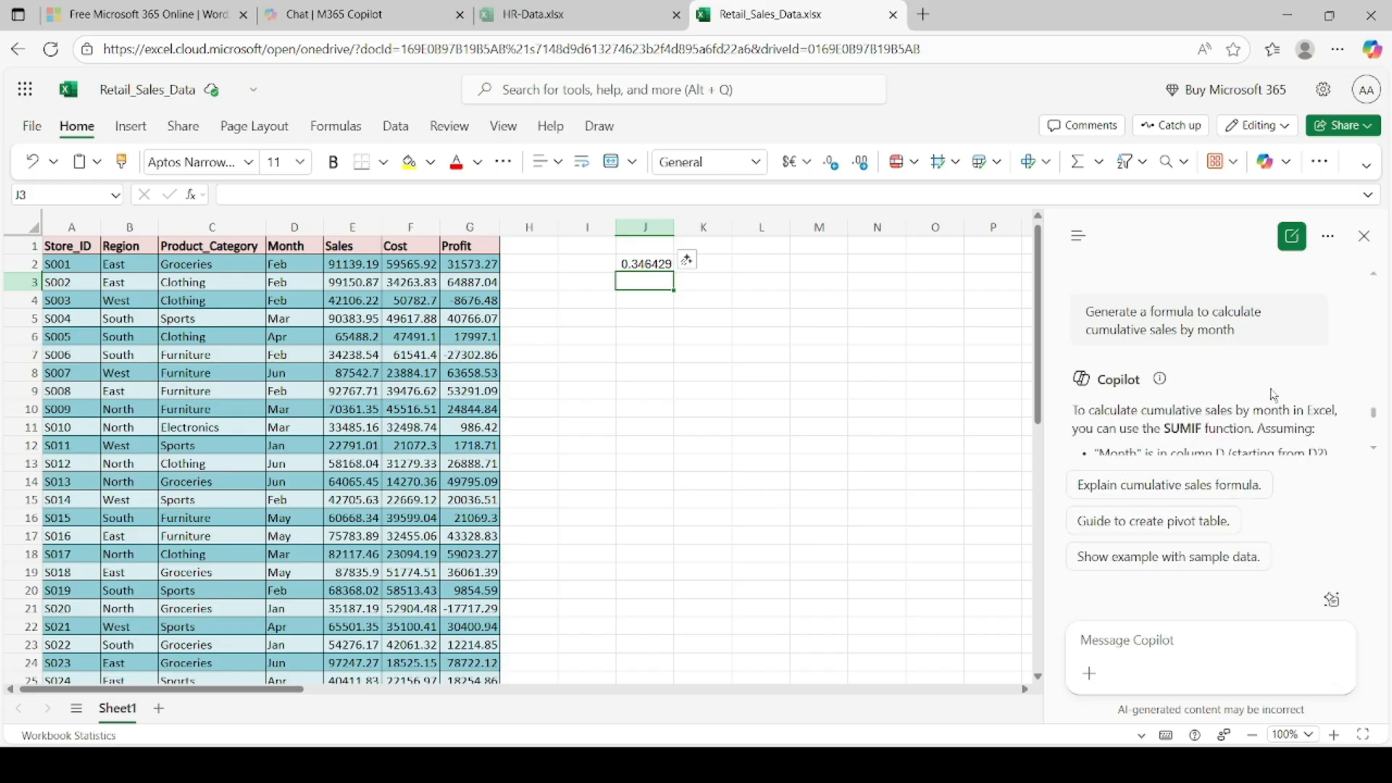
{"action": "scroll", "coordinate": [1283, 406], "scroll_direction": "down", "scroll_amount": 3}
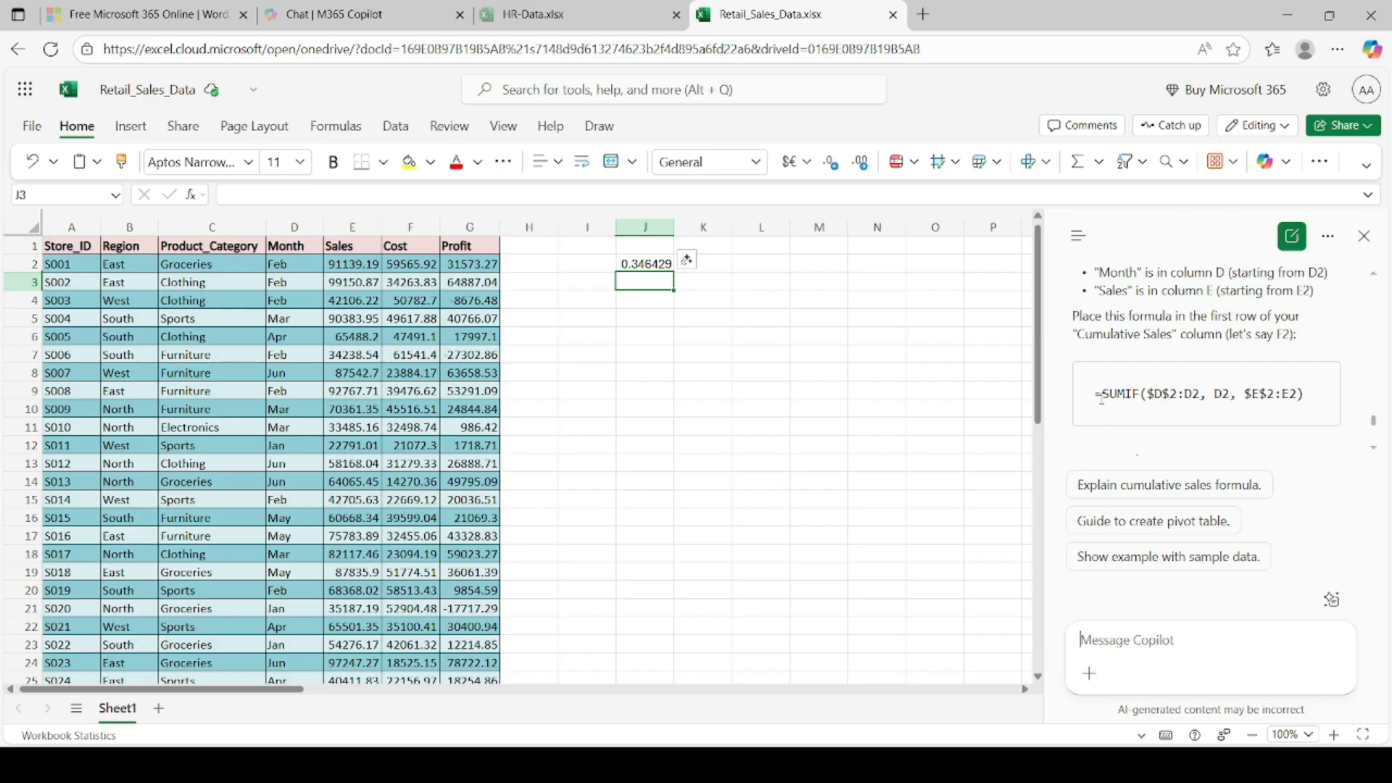
{"action": "scroll", "coordinate": [1170, 440], "scroll_direction": "down", "scroll_amount": 3}
{"action": "scroll", "coordinate": [1171, 440], "scroll_direction": "up", "scroll_amount": 2}
{"action": "scroll", "coordinate": [1171, 440], "scroll_direction": "up", "scroll_amount": 1}
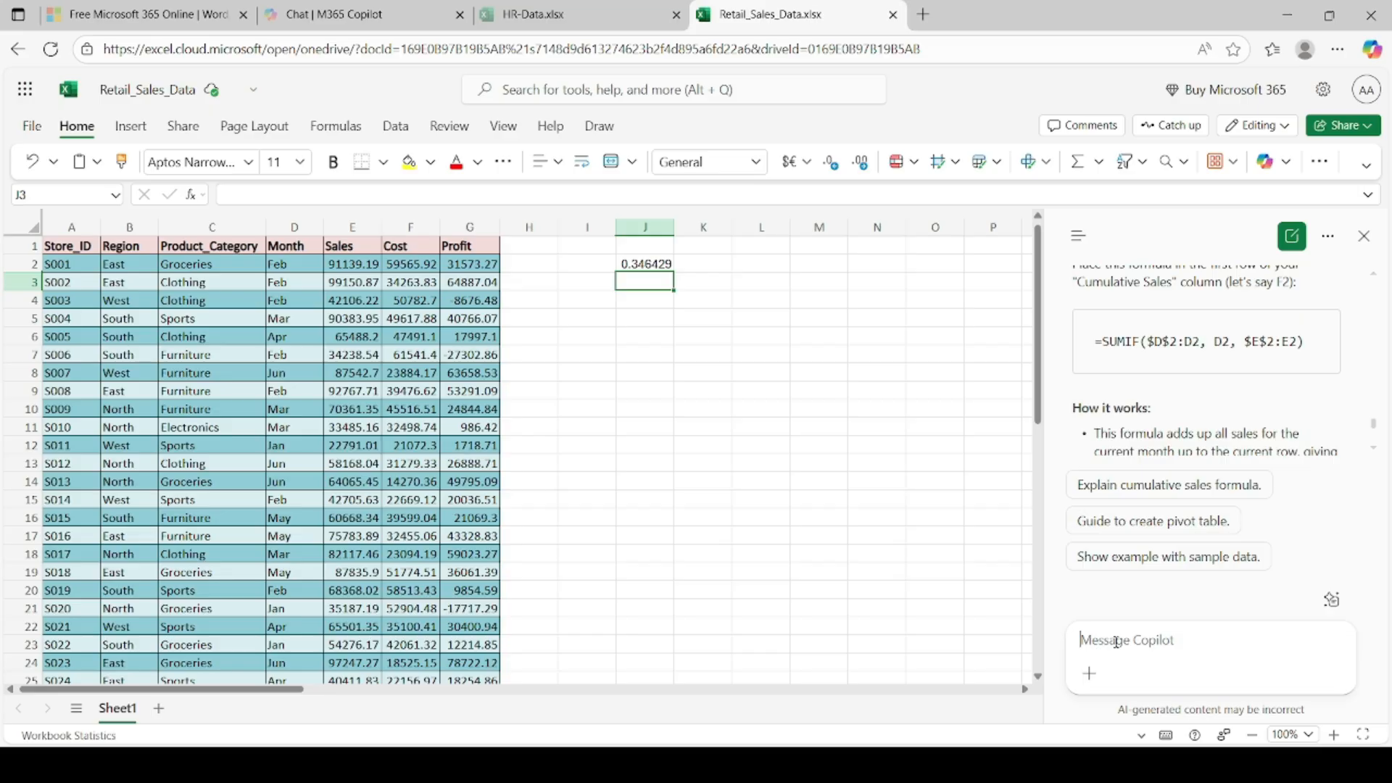
Ask Copilot "Write a formula to calculate the year-over-year growth percentage of total sales", and read its full answer
{"action": "type", "text": "Write a formula to calculate the year-over-year growth percentage of total sales"}
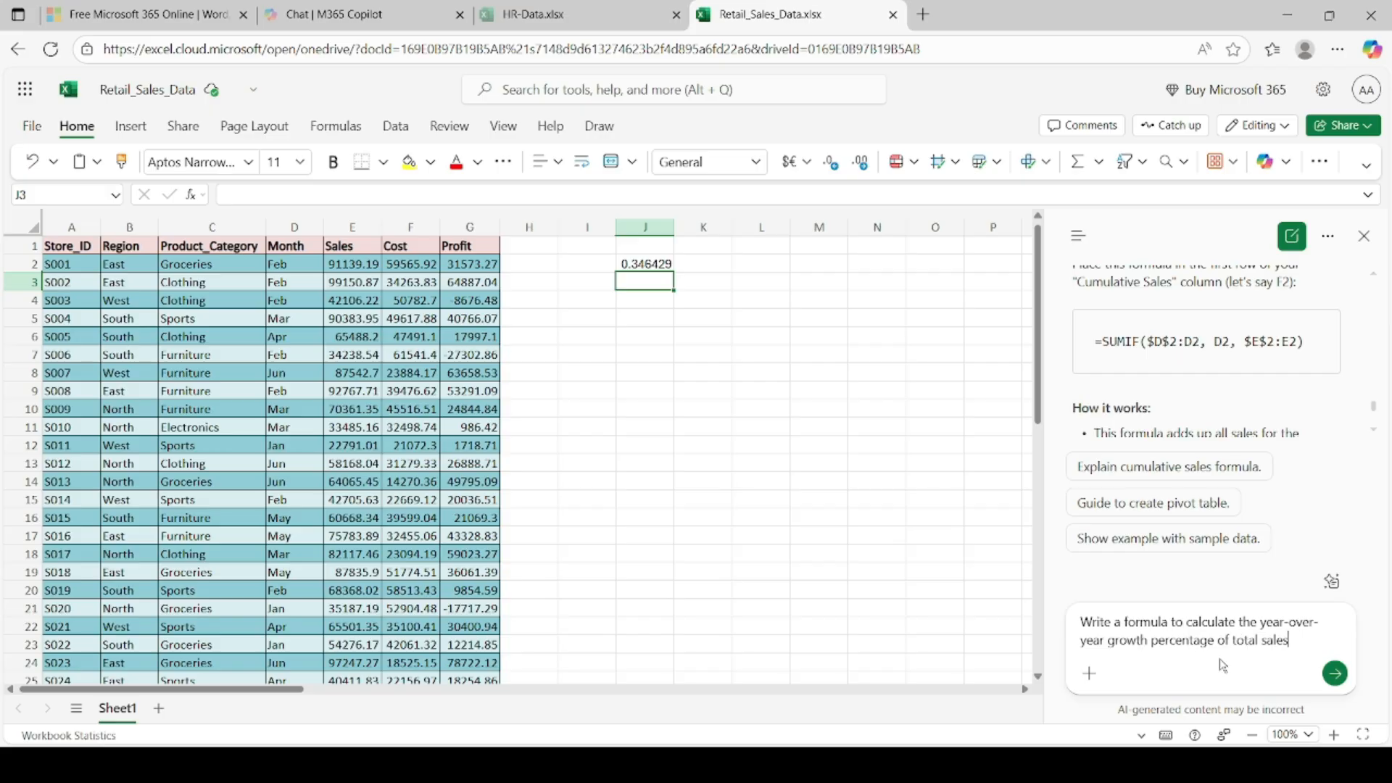
{"action": "left_click", "coordinate": [1336, 675]}
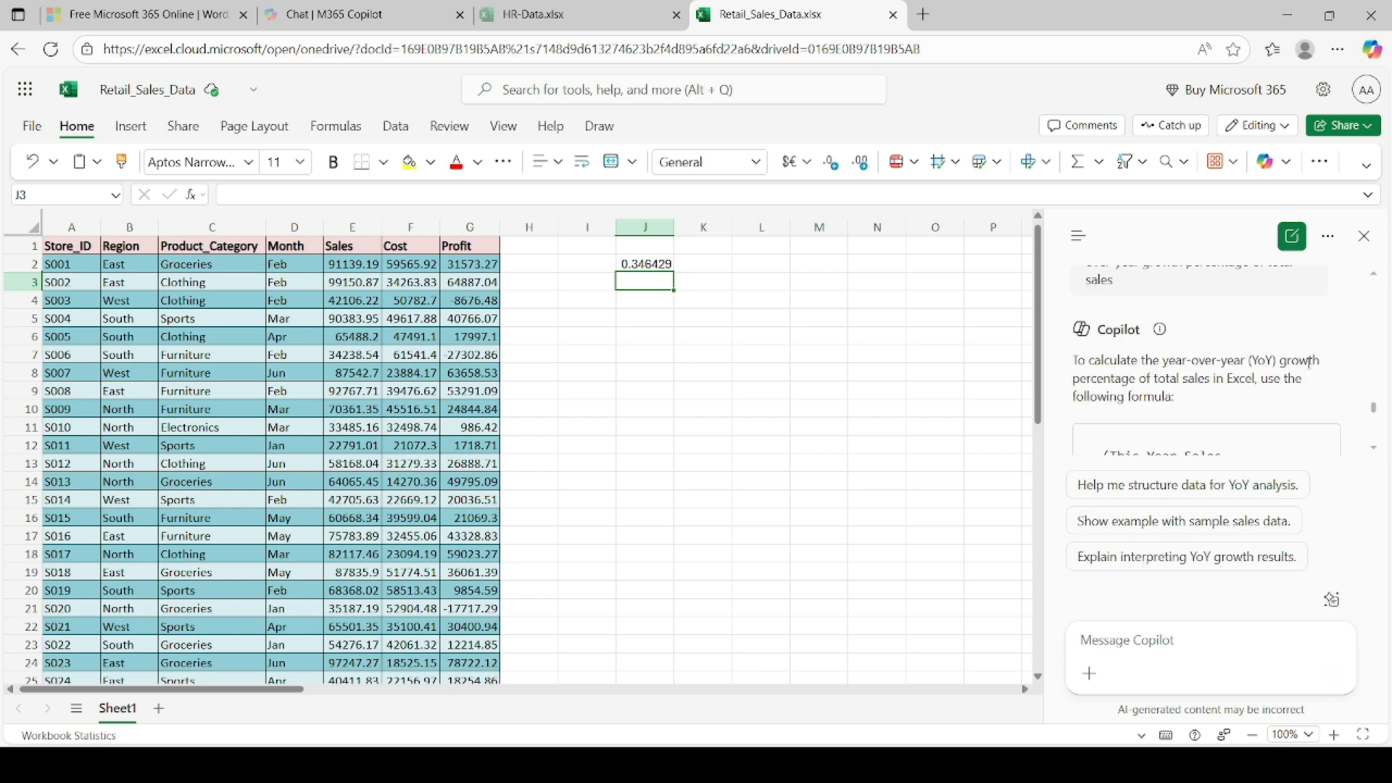
{"action": "scroll", "coordinate": [1249, 354], "scroll_direction": "down", "scroll_amount": 5}
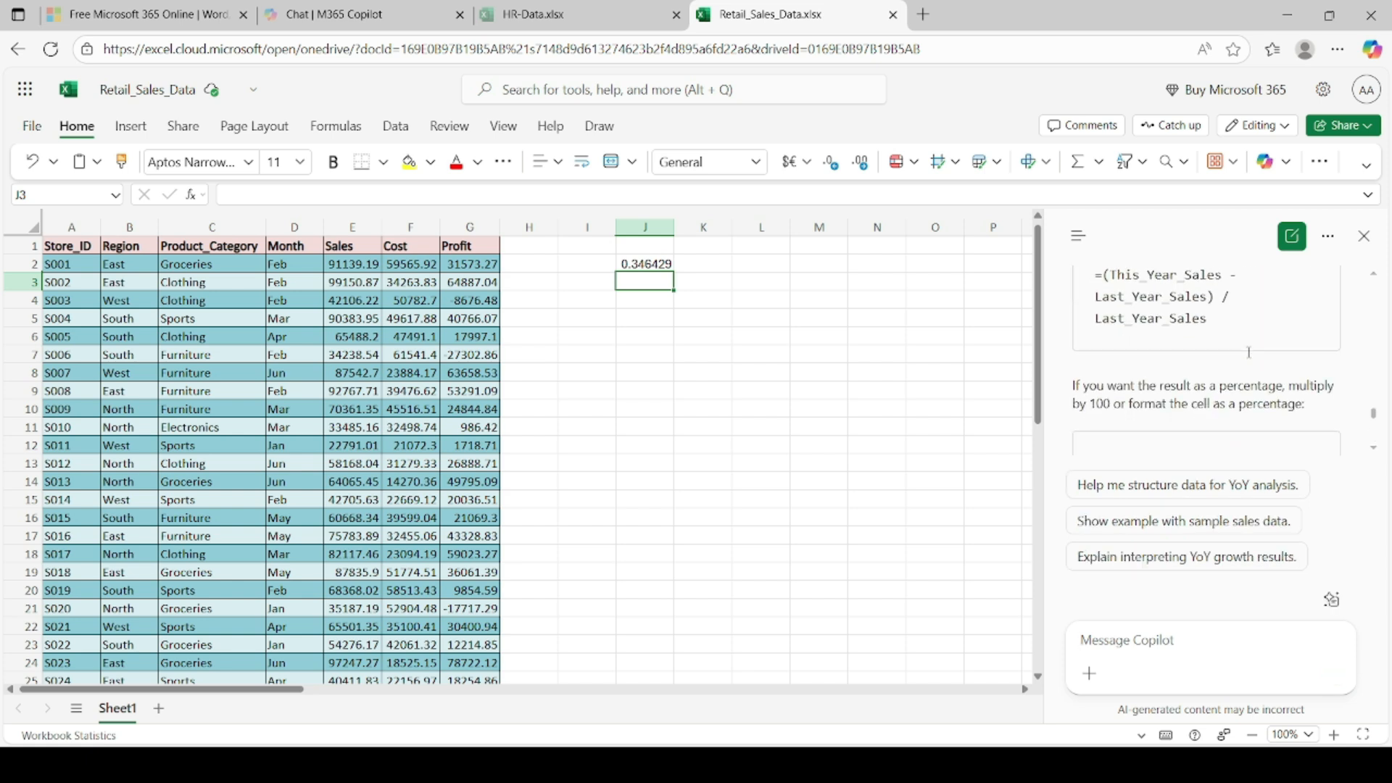
{"action": "scroll", "coordinate": [1248, 353], "scroll_direction": "down", "scroll_amount": 4}
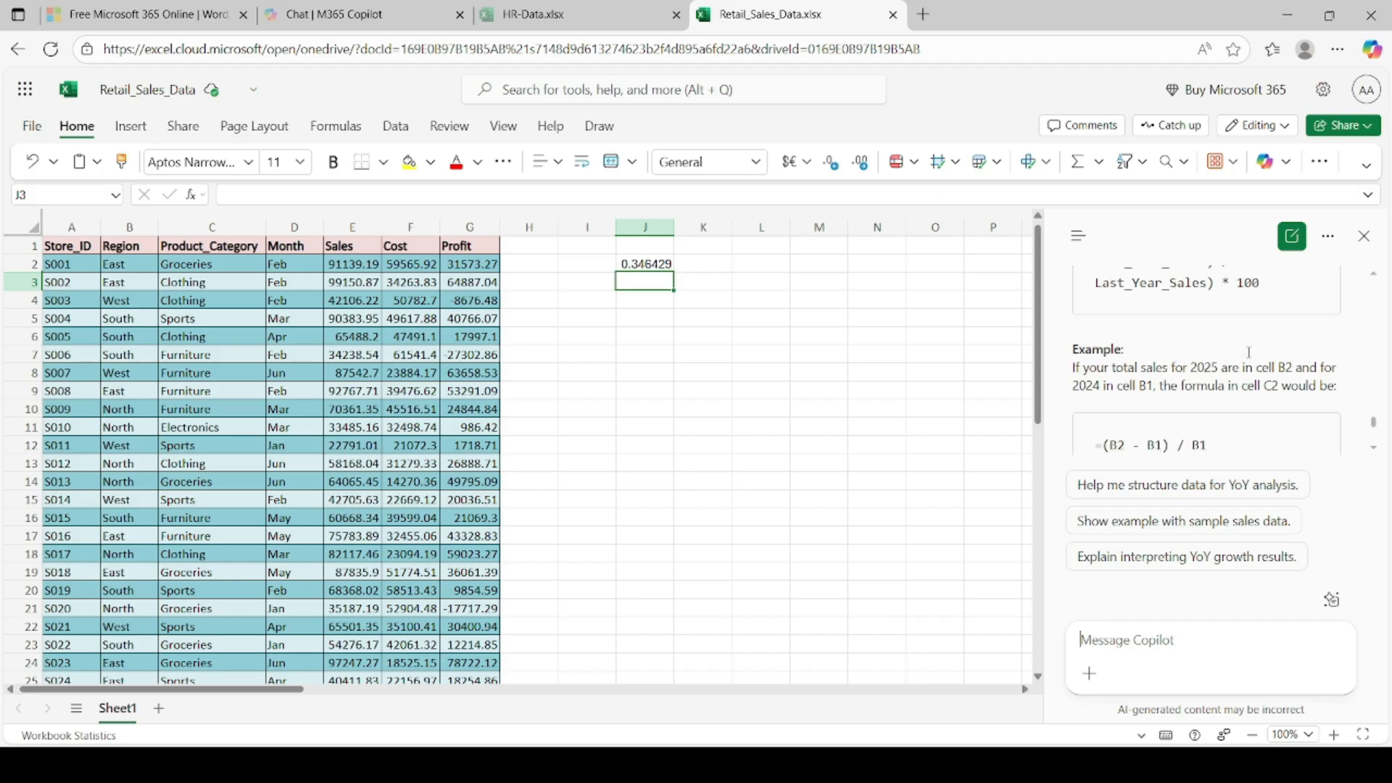
{"action": "scroll", "coordinate": [1249, 352], "scroll_direction": "down", "scroll_amount": 5}
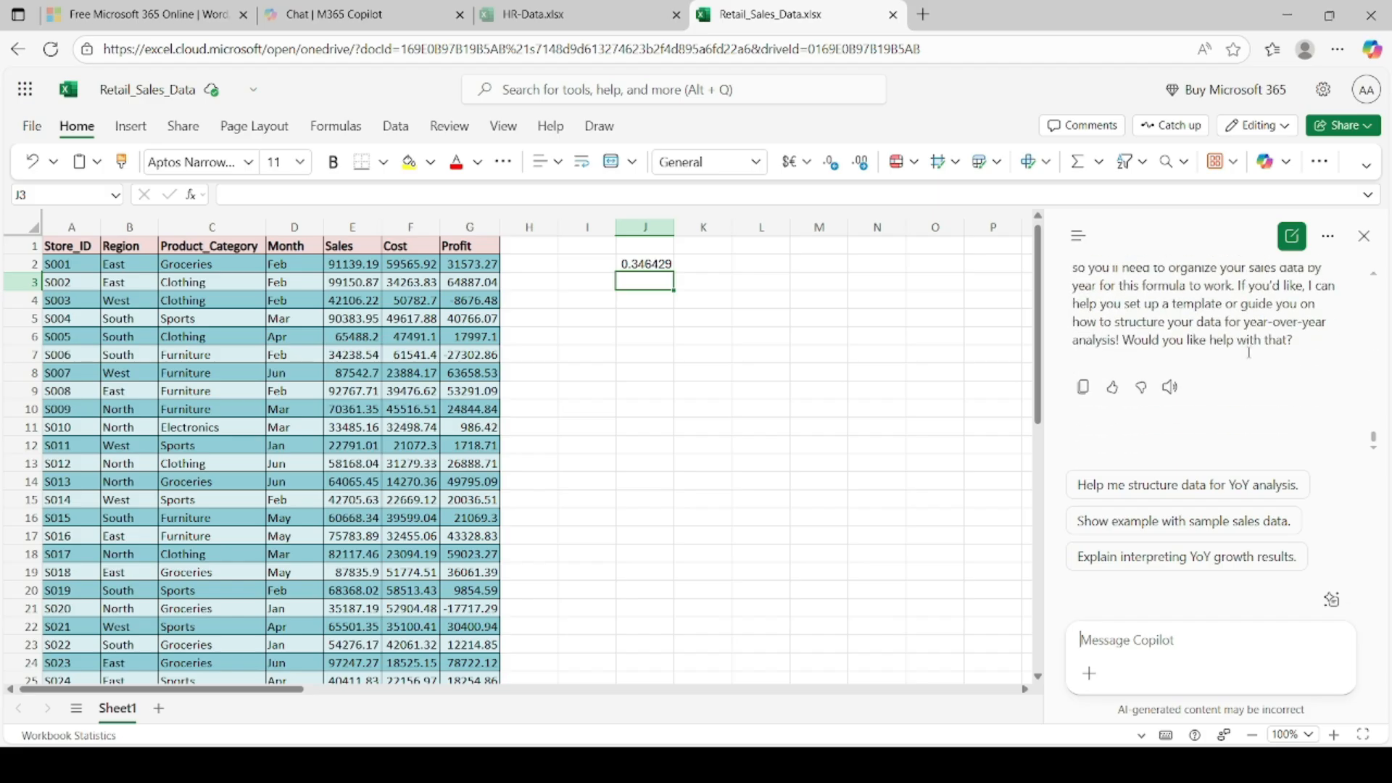
Ask Copilot to lay out the year-over-year example with the prompt "Generate data in table format"
{"action": "left_click", "coordinate": [1115, 641]}
{"action": "type", "text": "Gene"}
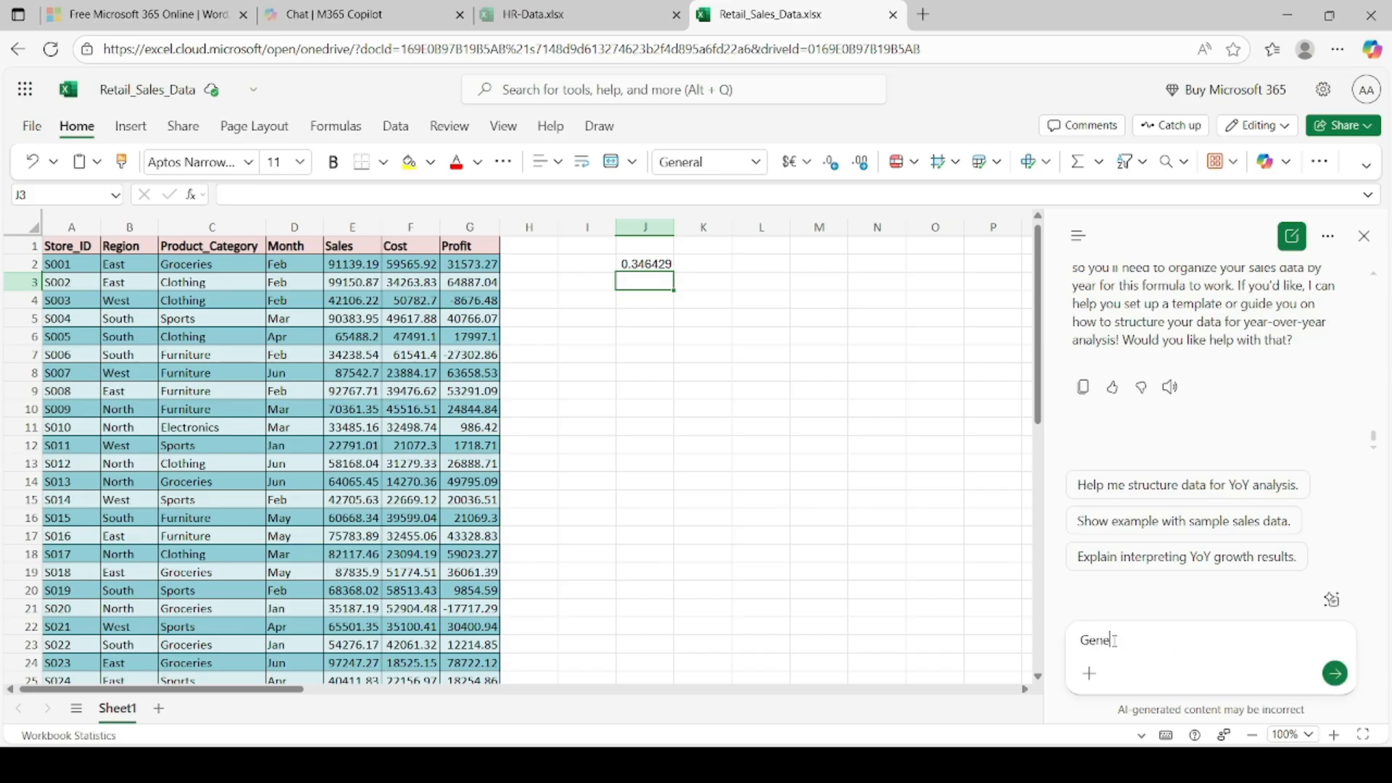
{"action": "type", "text": "rate data in table format"}
{"action": "key", "text": "Return"}
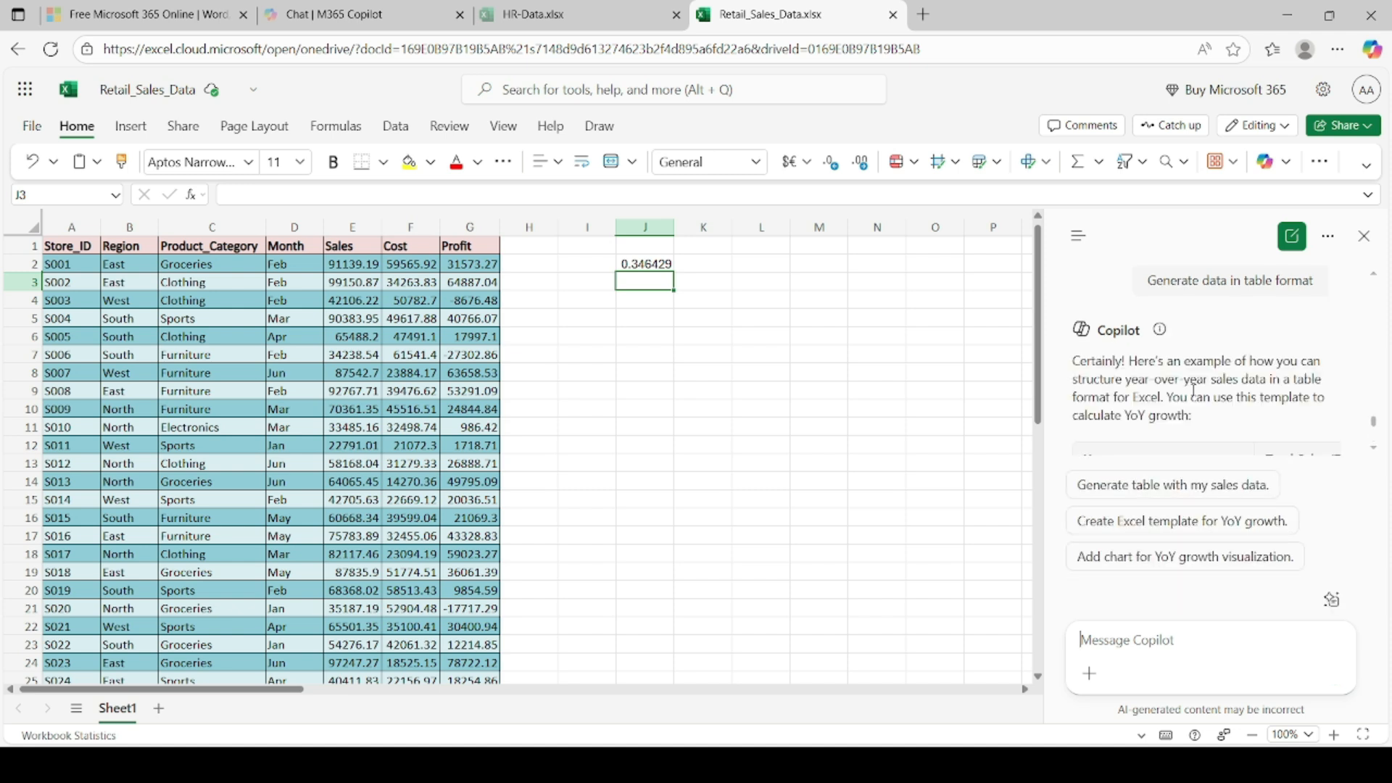
Examine Copilot's year-over-year sales table, including its YoY Growth (%) column formulas and the notes beneath it
{"action": "scroll", "coordinate": [1376, 429], "scroll_direction": "down", "scroll_amount": 1}
{"action": "scroll", "coordinate": [1376, 429], "scroll_direction": "down", "scroll_amount": 3}
{"action": "scroll", "coordinate": [1376, 433], "scroll_direction": "up", "scroll_amount": 2}
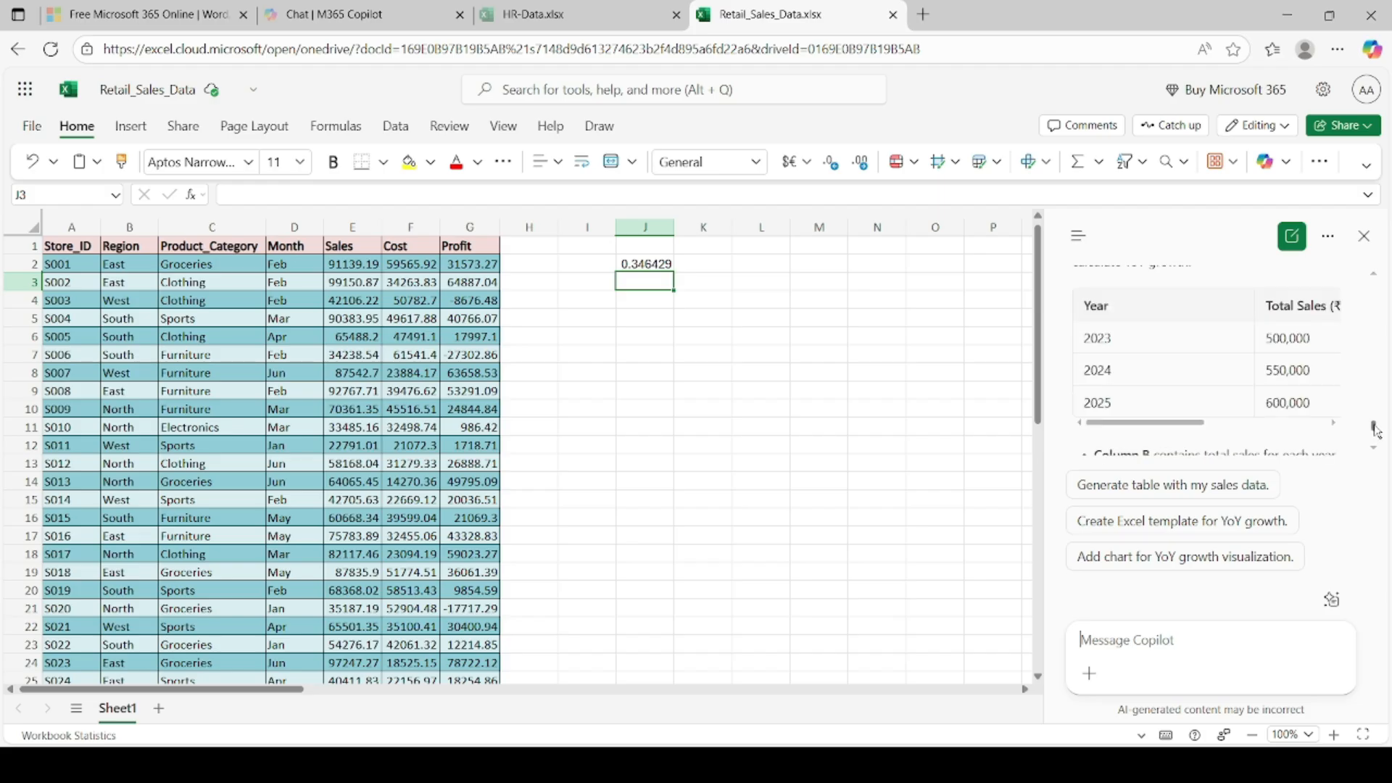
{"action": "scroll", "coordinate": [1377, 430], "scroll_direction": "up", "scroll_amount": 1}
{"action": "scroll", "coordinate": [1376, 428], "scroll_direction": "down", "scroll_amount": 1}
{"action": "left_click_drag", "start_coordinate": [1129, 427], "coordinate": [1254, 428]}
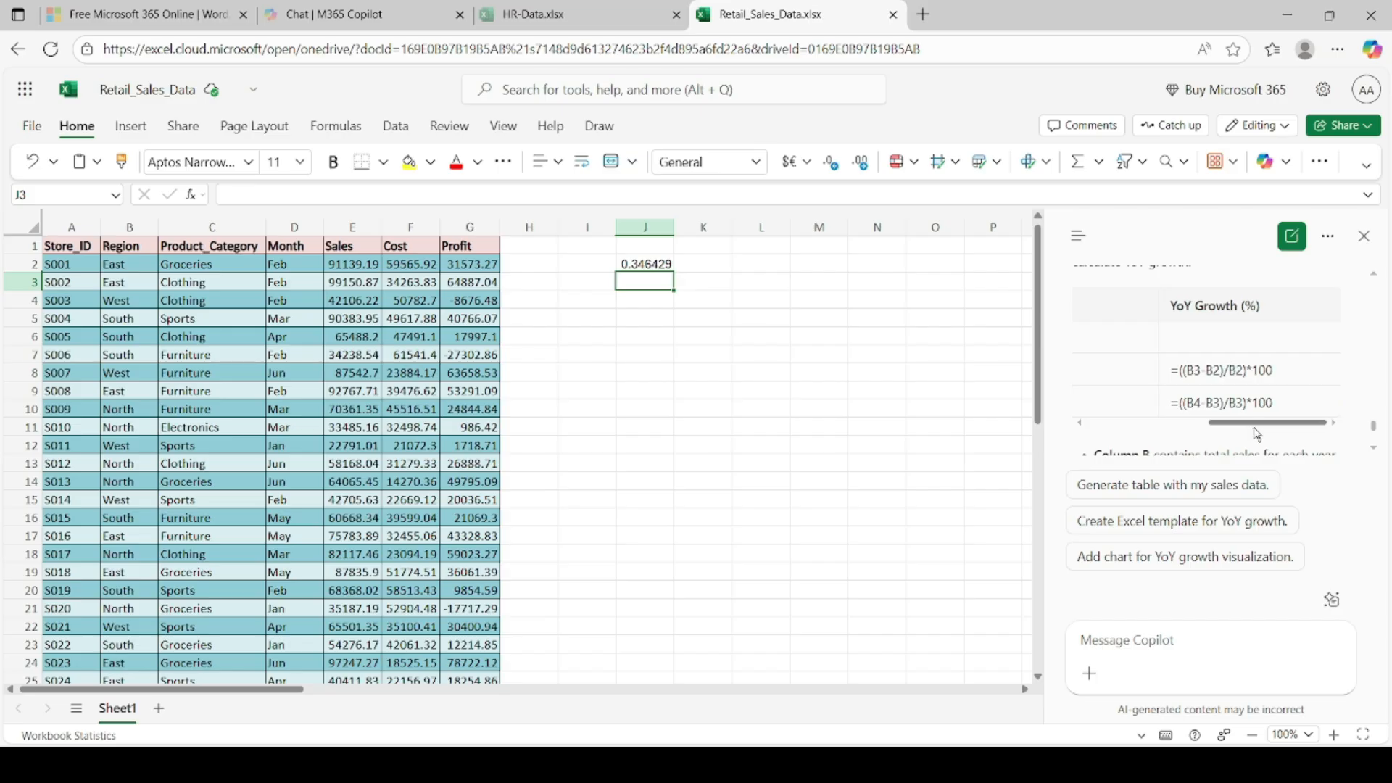
{"action": "scroll", "coordinate": [1246, 323], "scroll_direction": "down", "scroll_amount": 3}
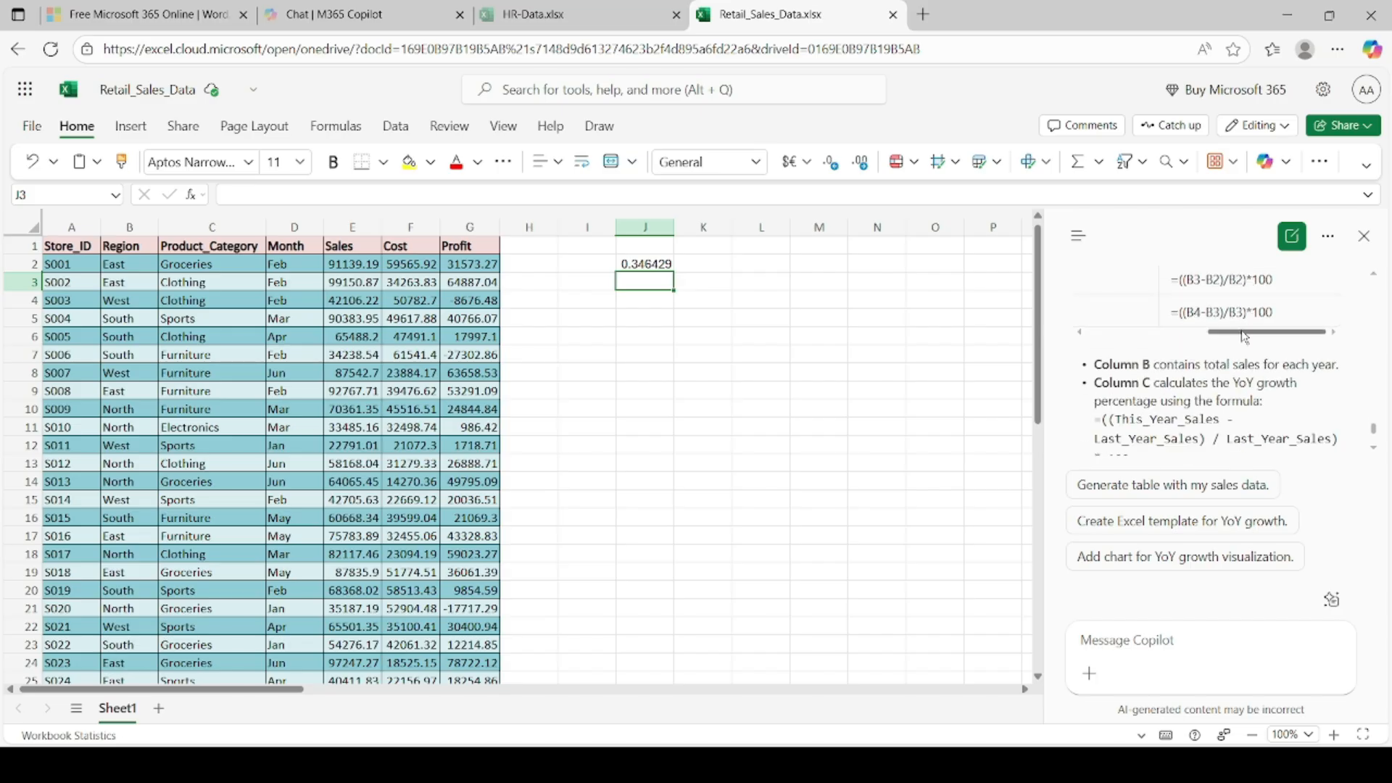
{"action": "scroll", "coordinate": [1196, 358], "scroll_direction": "down", "scroll_amount": 5}
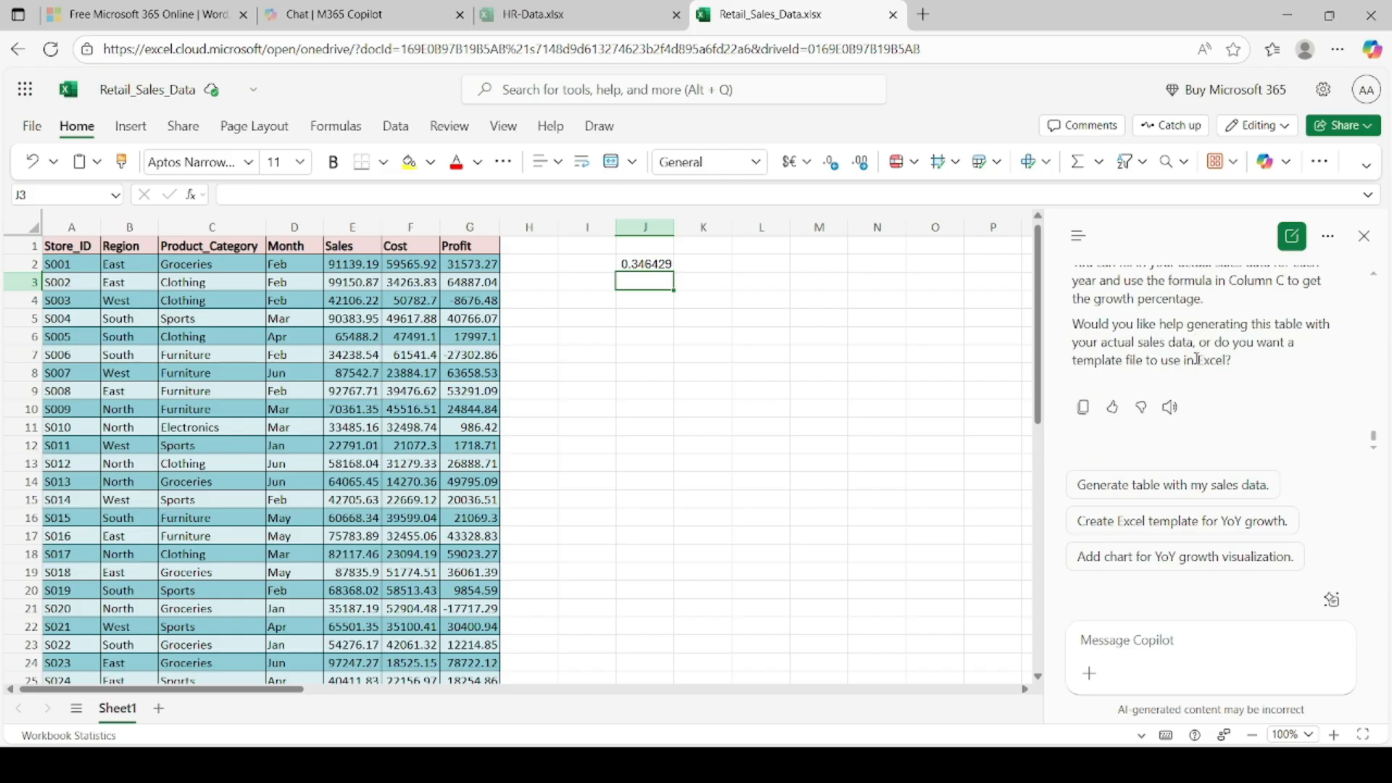
{"action": "scroll", "coordinate": [1197, 358], "scroll_direction": "up", "scroll_amount": 4}
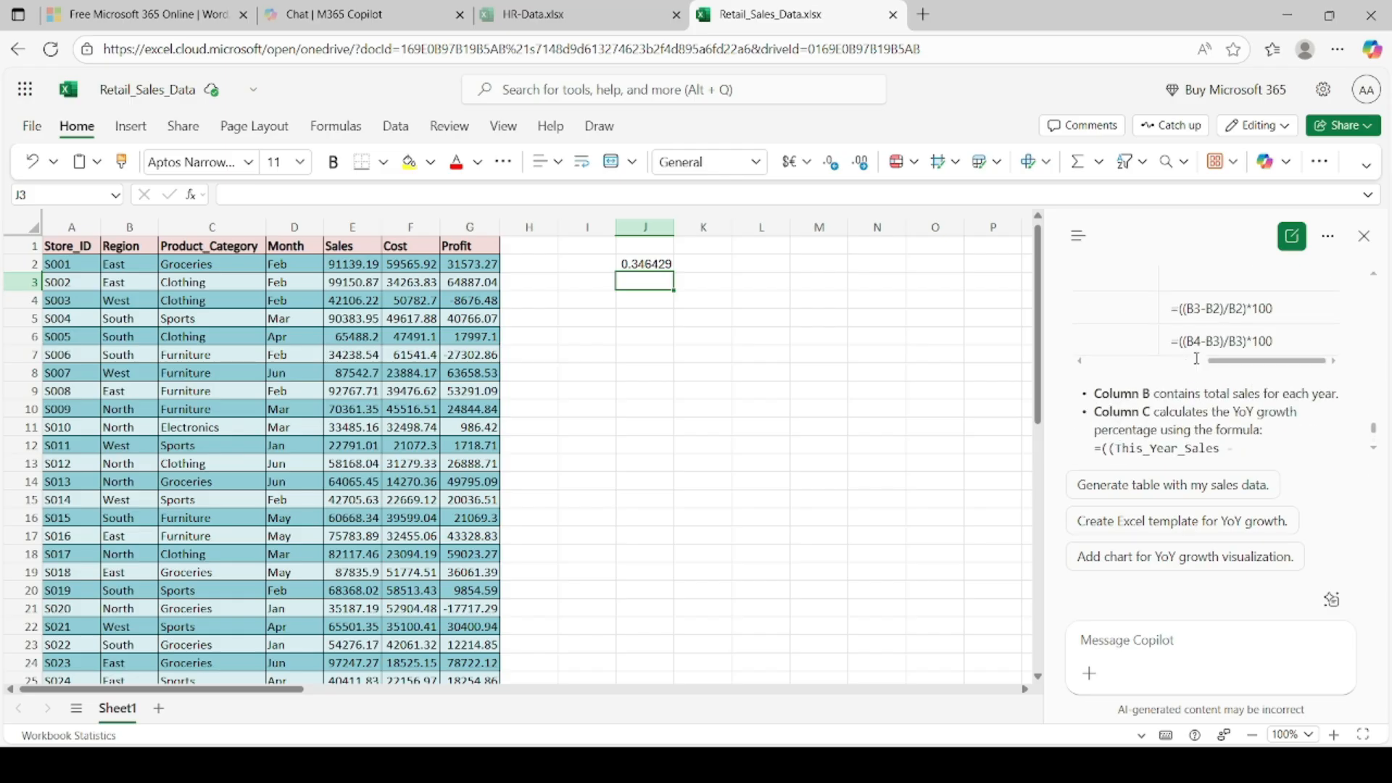
{"action": "scroll", "coordinate": [1196, 358], "scroll_direction": "up", "scroll_amount": 2}
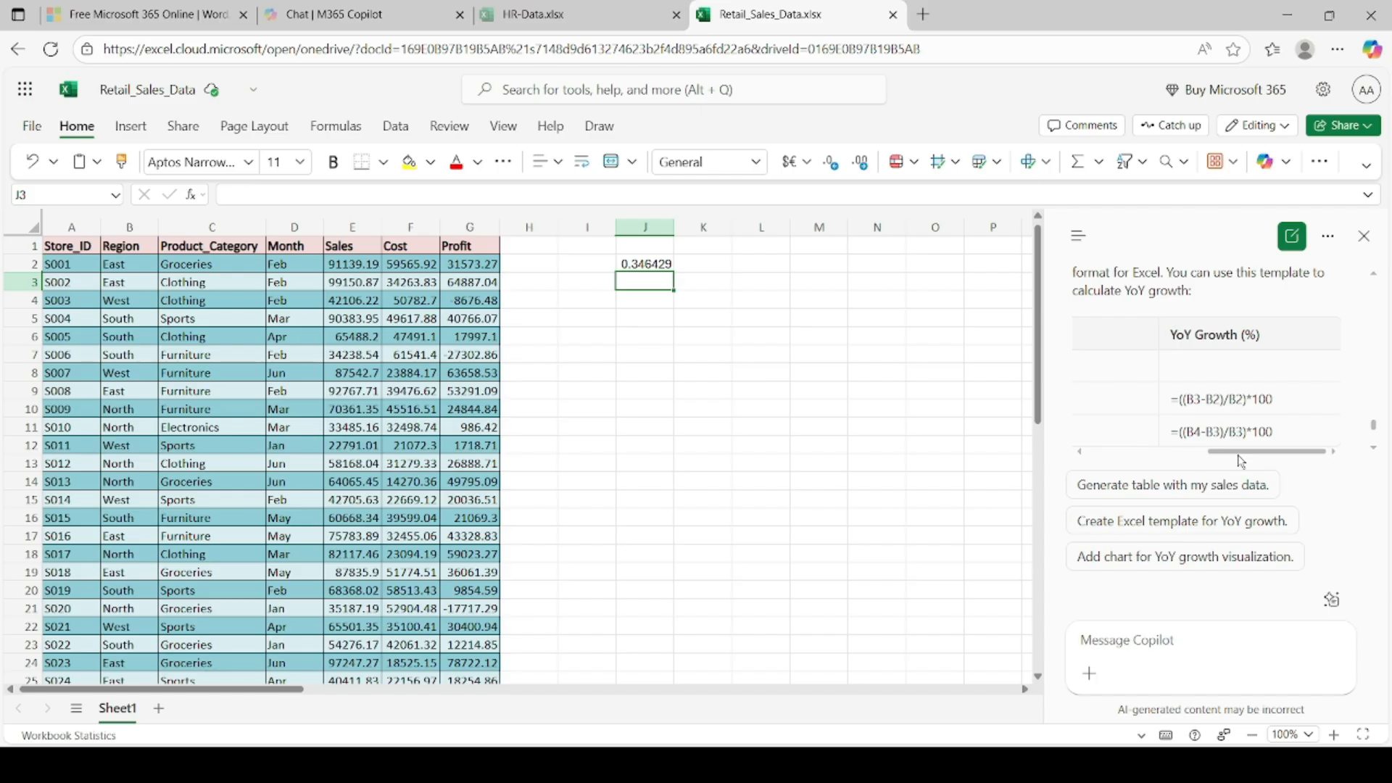
Ask Copilot in a new chat "Create a bar chart showing total sales by region for Q1"
{"action": "left_click_drag", "start_coordinate": [1236, 455], "coordinate": [1096, 462]}
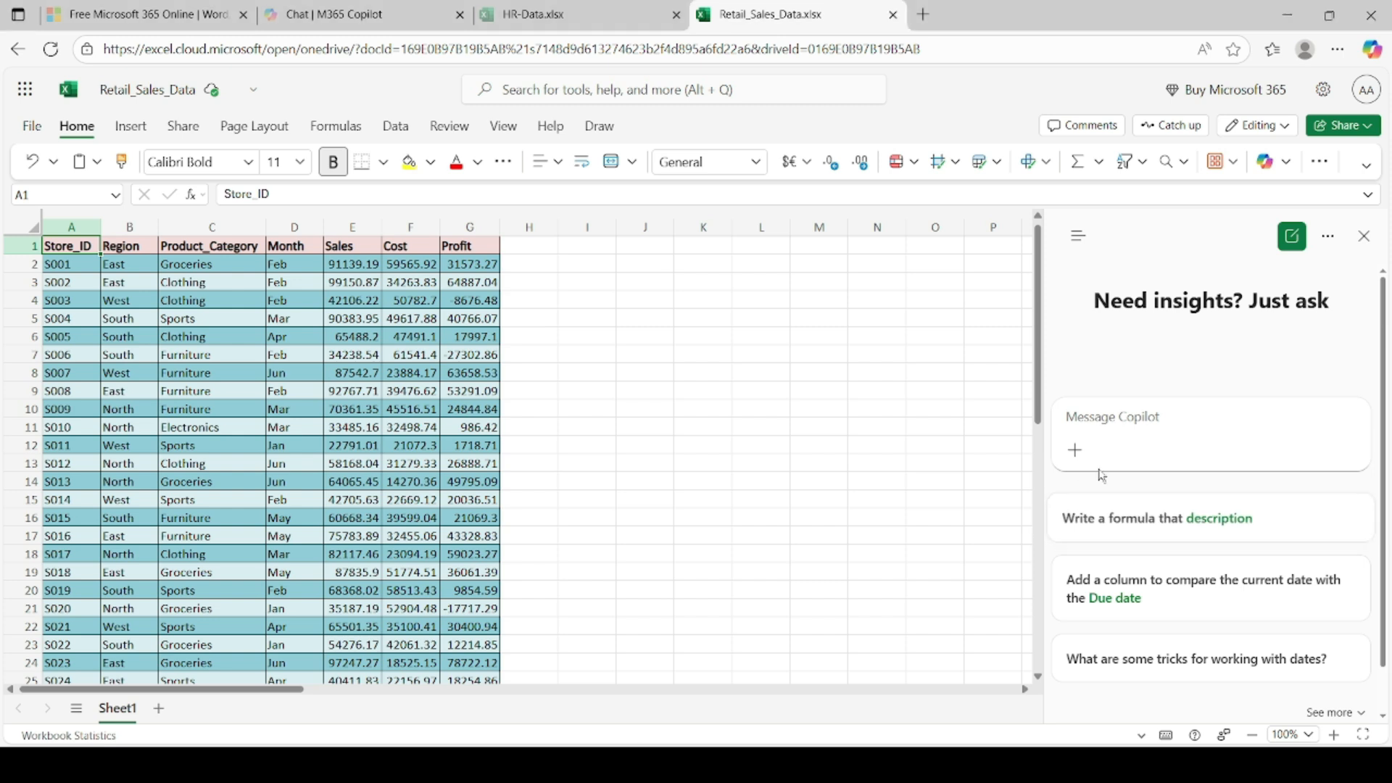
{"action": "left_click", "coordinate": [1098, 417]}
{"action": "type", "text": "Create a bar chart showing total sales by region for Q1"}
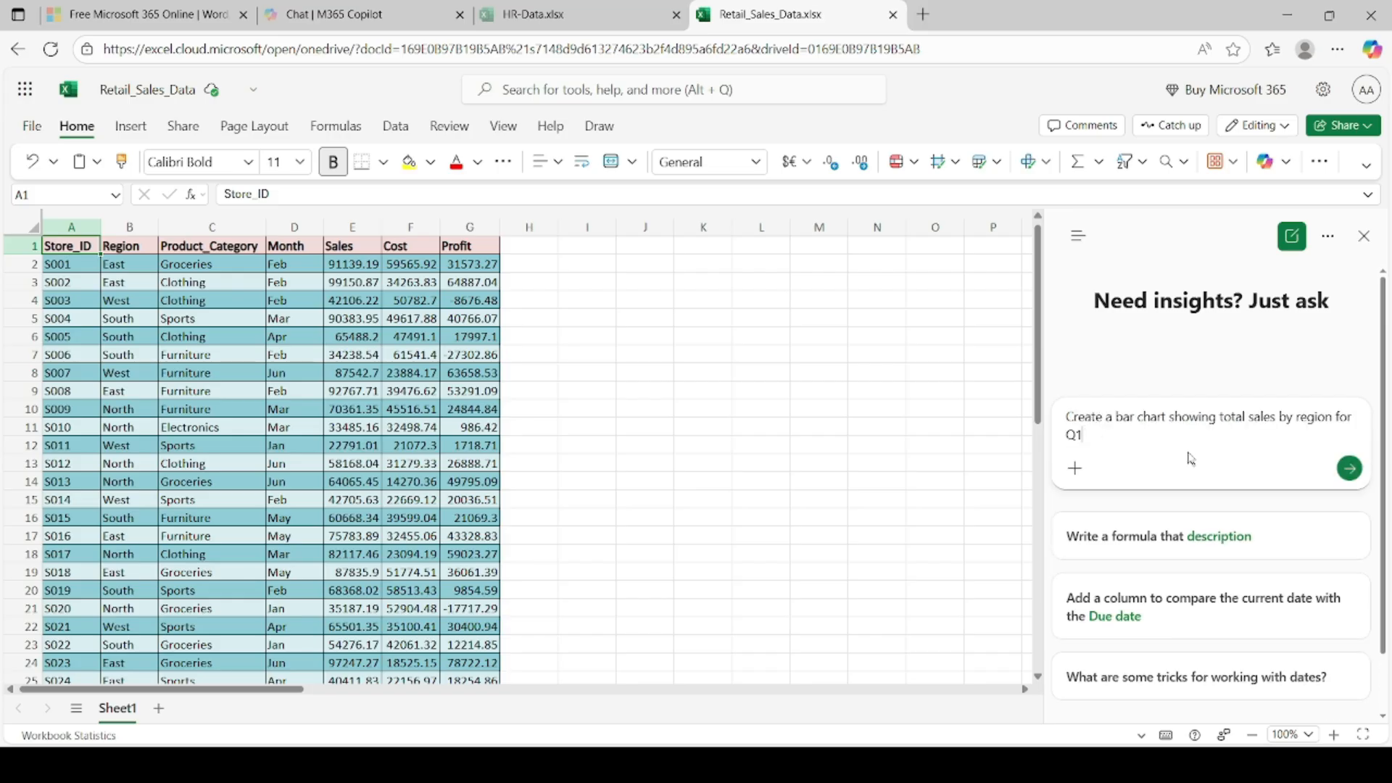
{"action": "left_click", "coordinate": [1348, 470]}
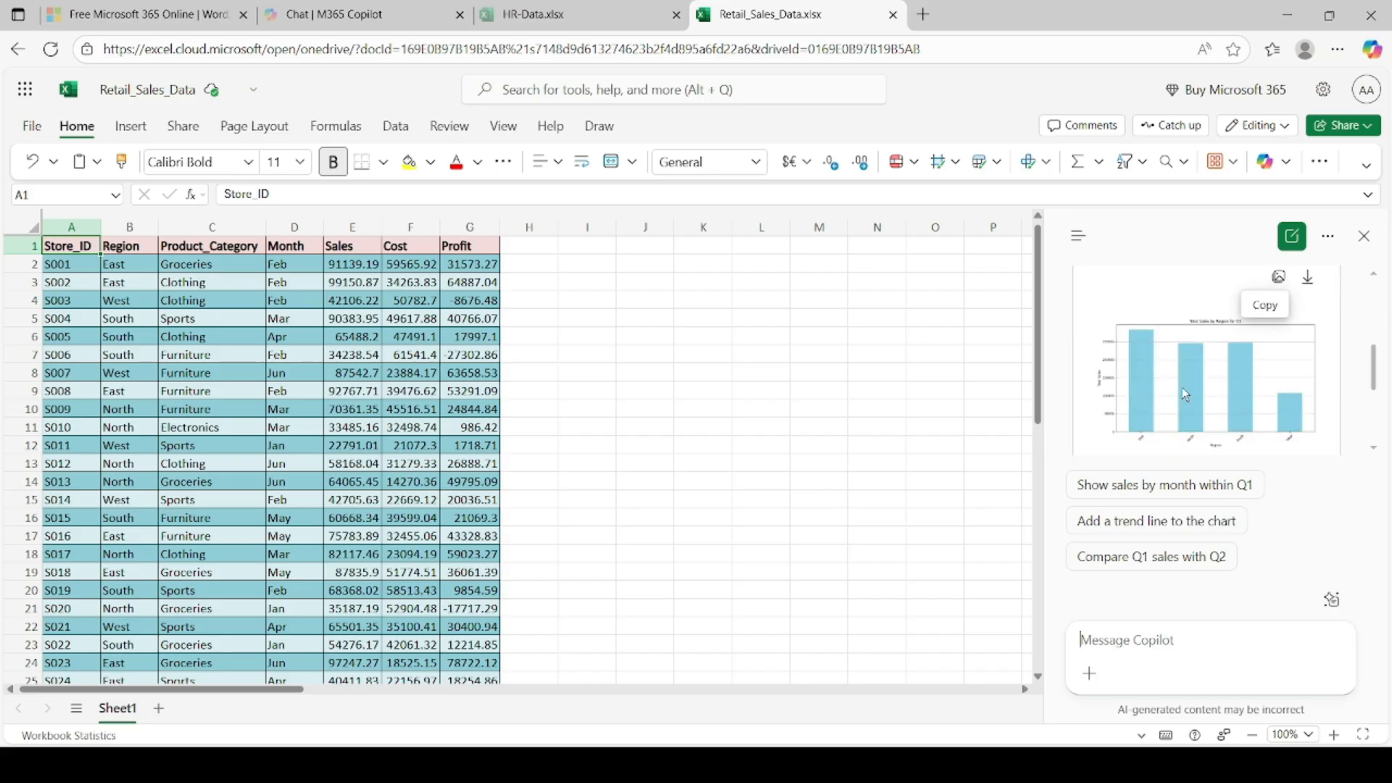
Download Copilot's Q1 sales-by-region bar chart and open the image full size in its own browser tab
{"action": "scroll", "coordinate": [1182, 387], "scroll_direction": "down", "scroll_amount": 3}
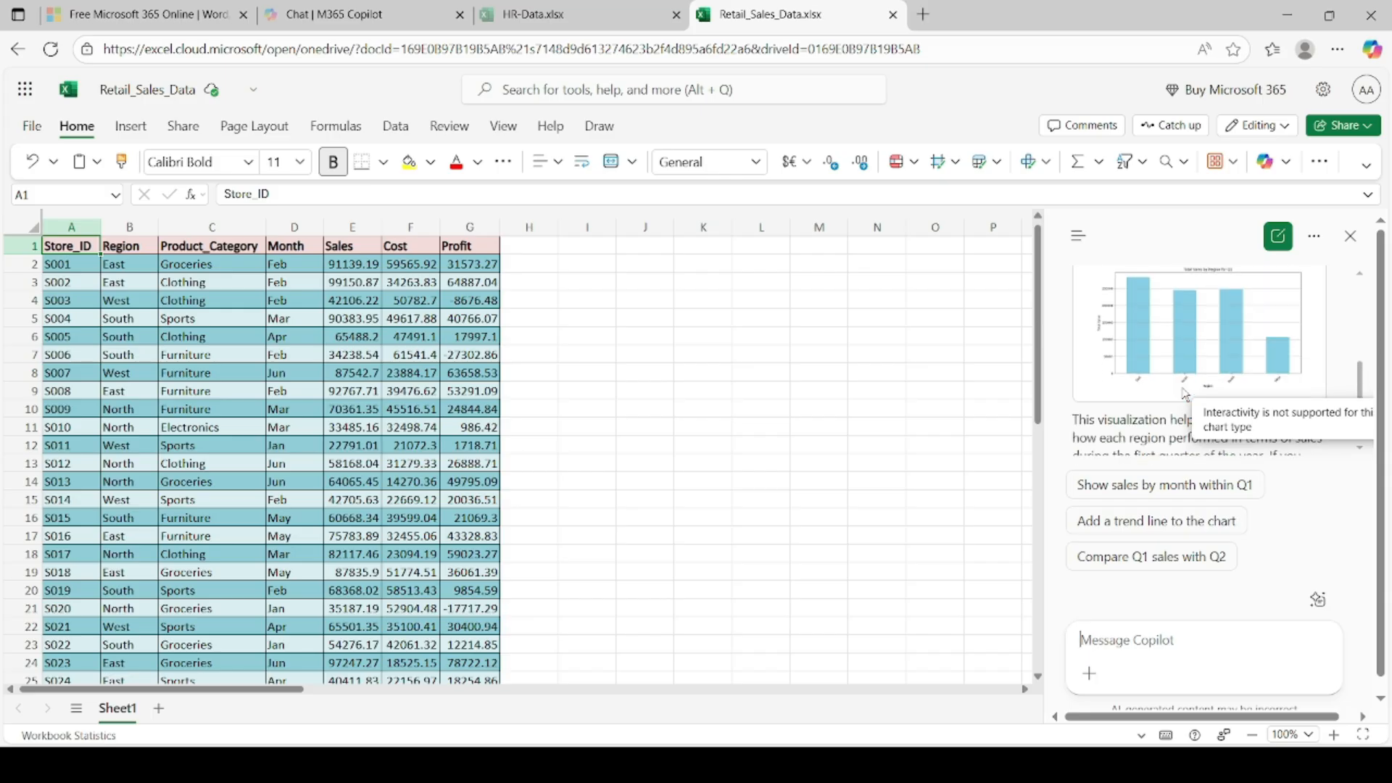
{"action": "middle_click", "coordinate": [1152, 311]}
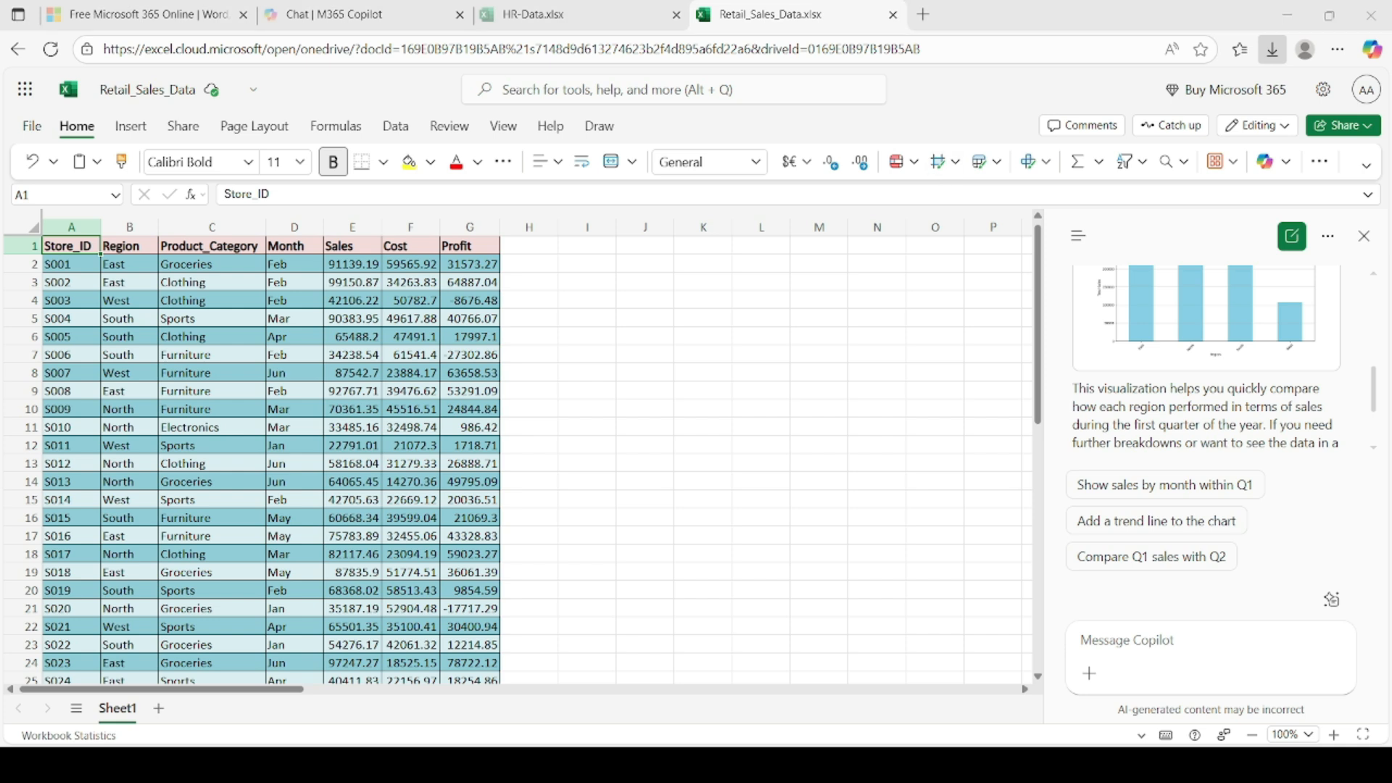
{"action": "left_click", "coordinate": [520, 346]}
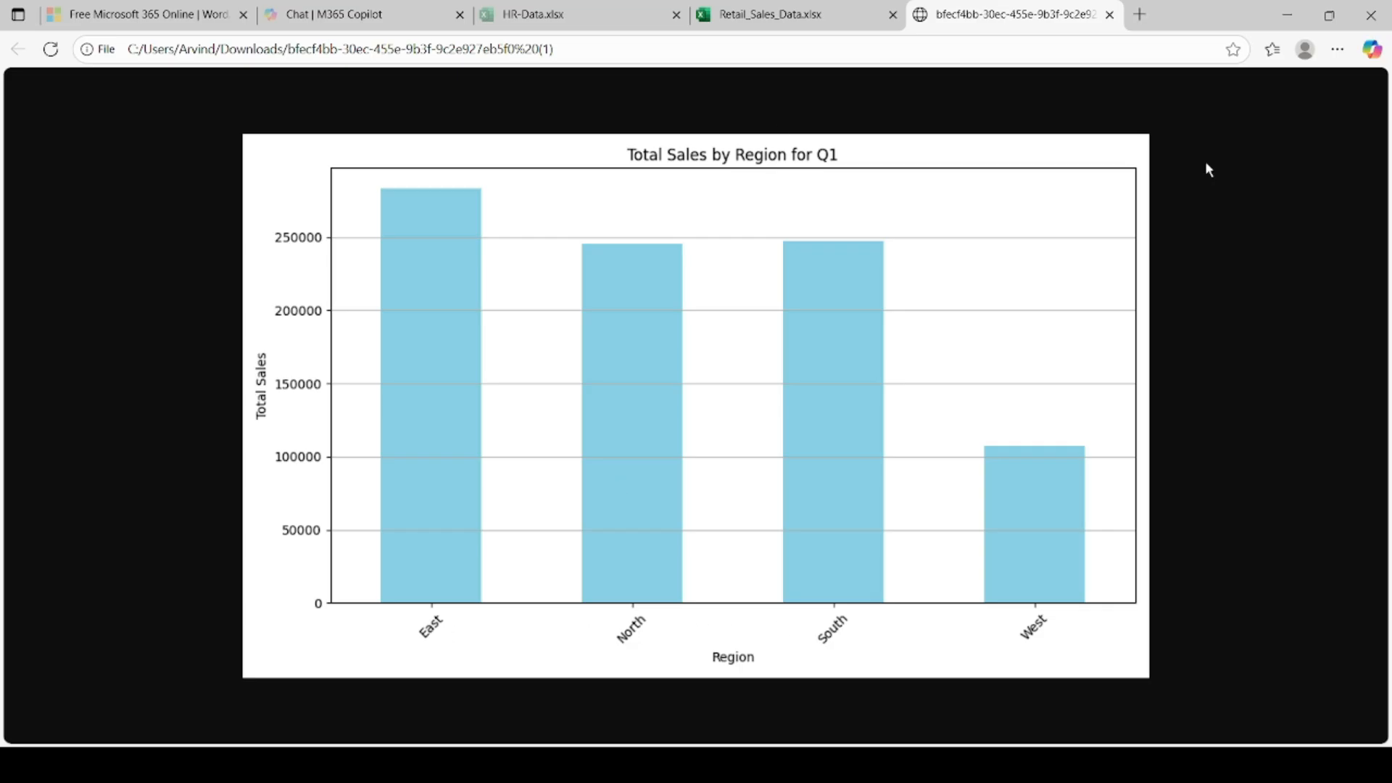
Return to the Retail_Sales_Data workbook and ask Copilot "Create a column chart comparing sales across all regions"
{"action": "left_click", "coordinate": [817, 22]}
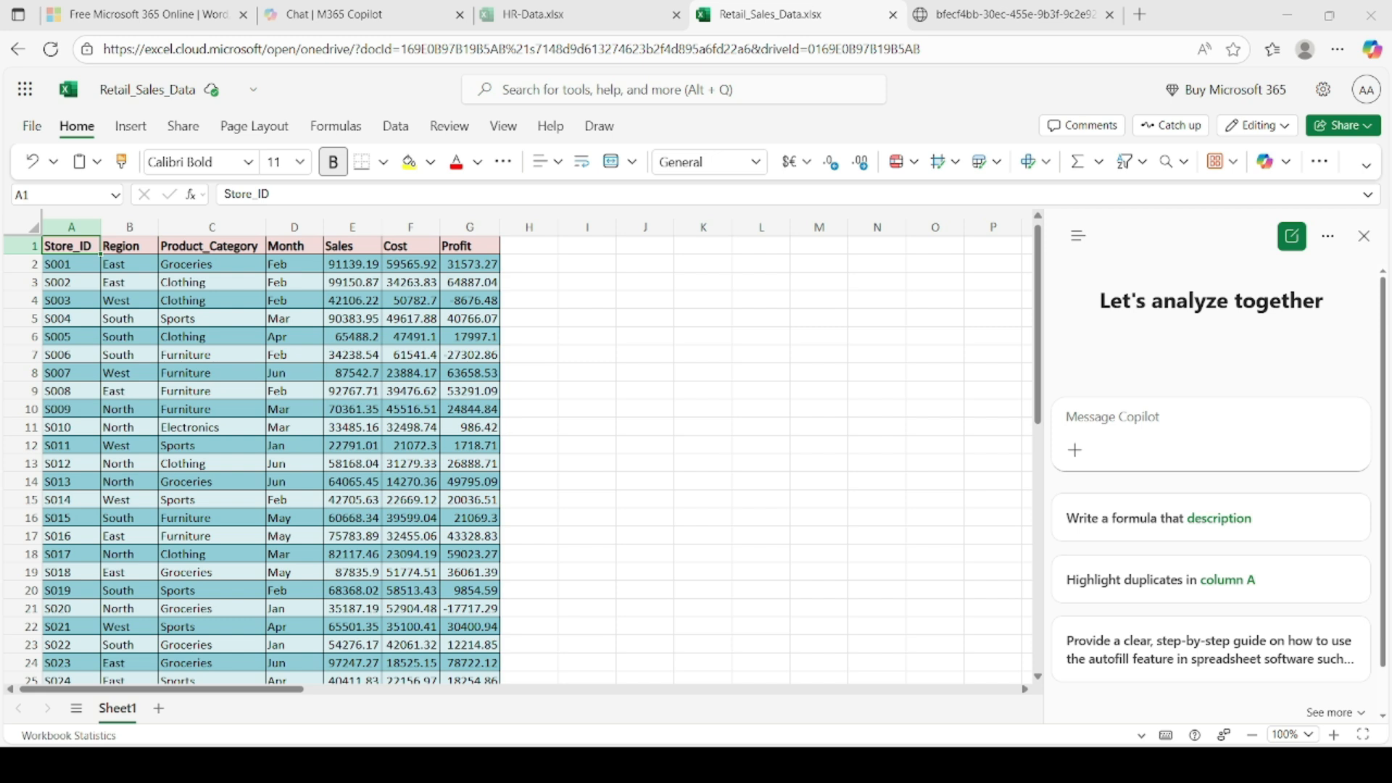
{"action": "left_click", "coordinate": [1112, 419]}
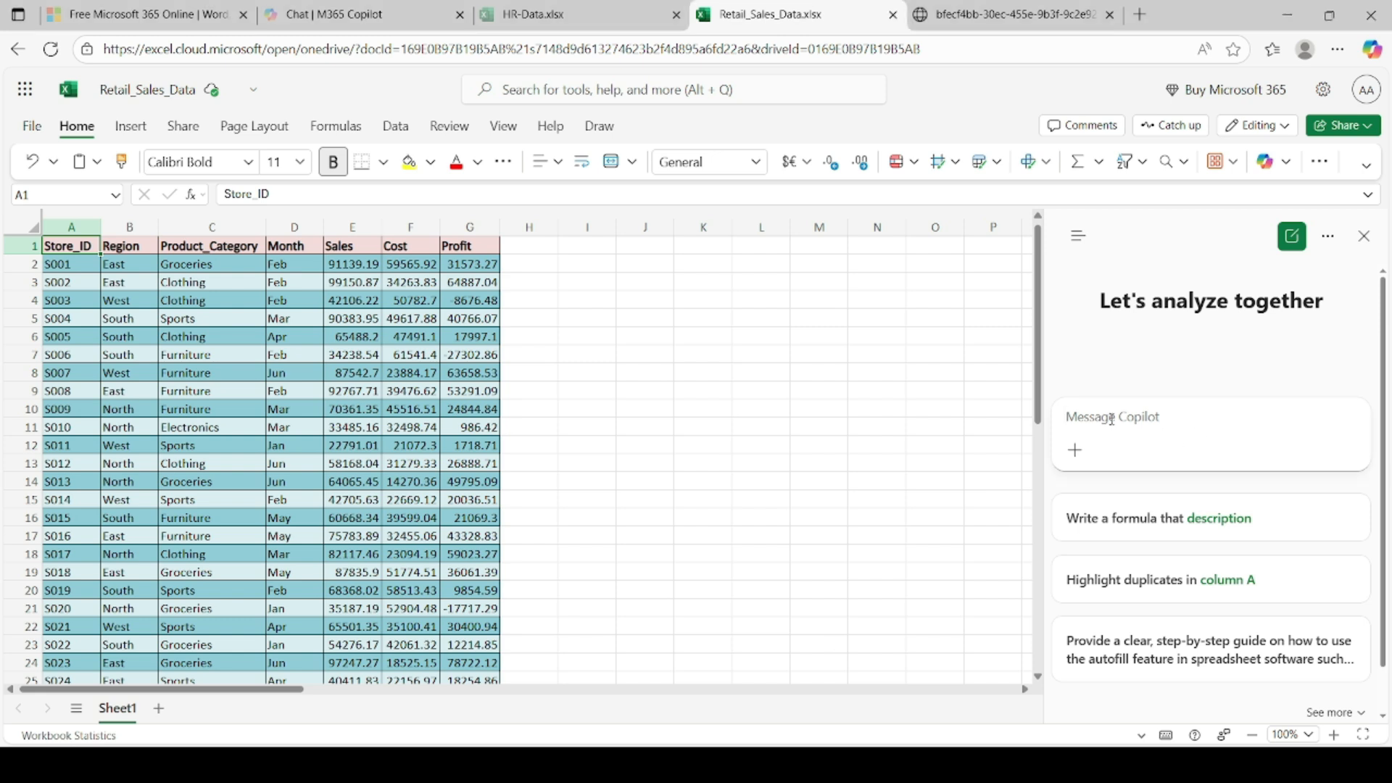
{"action": "type", "text": "Create a column chart comparing sales across all regions"}
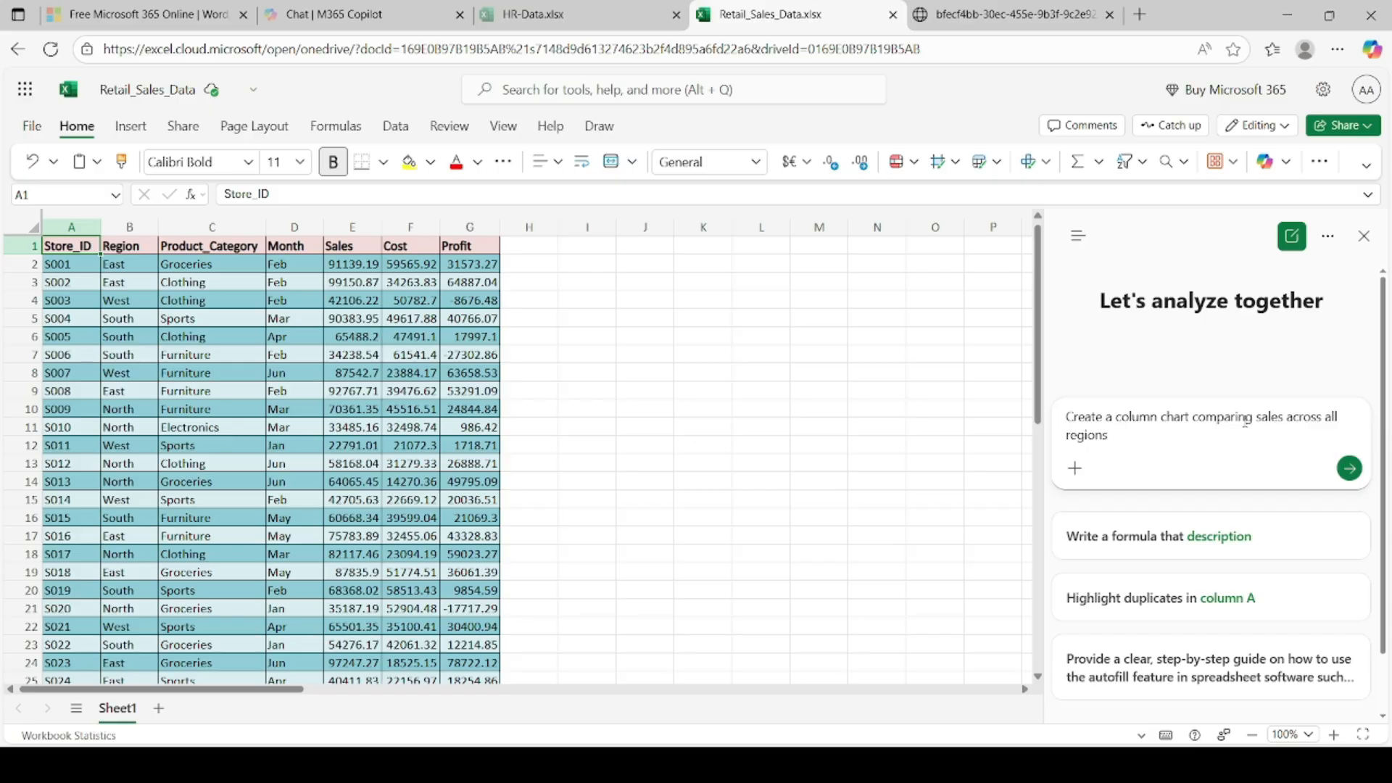
{"action": "left_click", "coordinate": [1349, 470]}
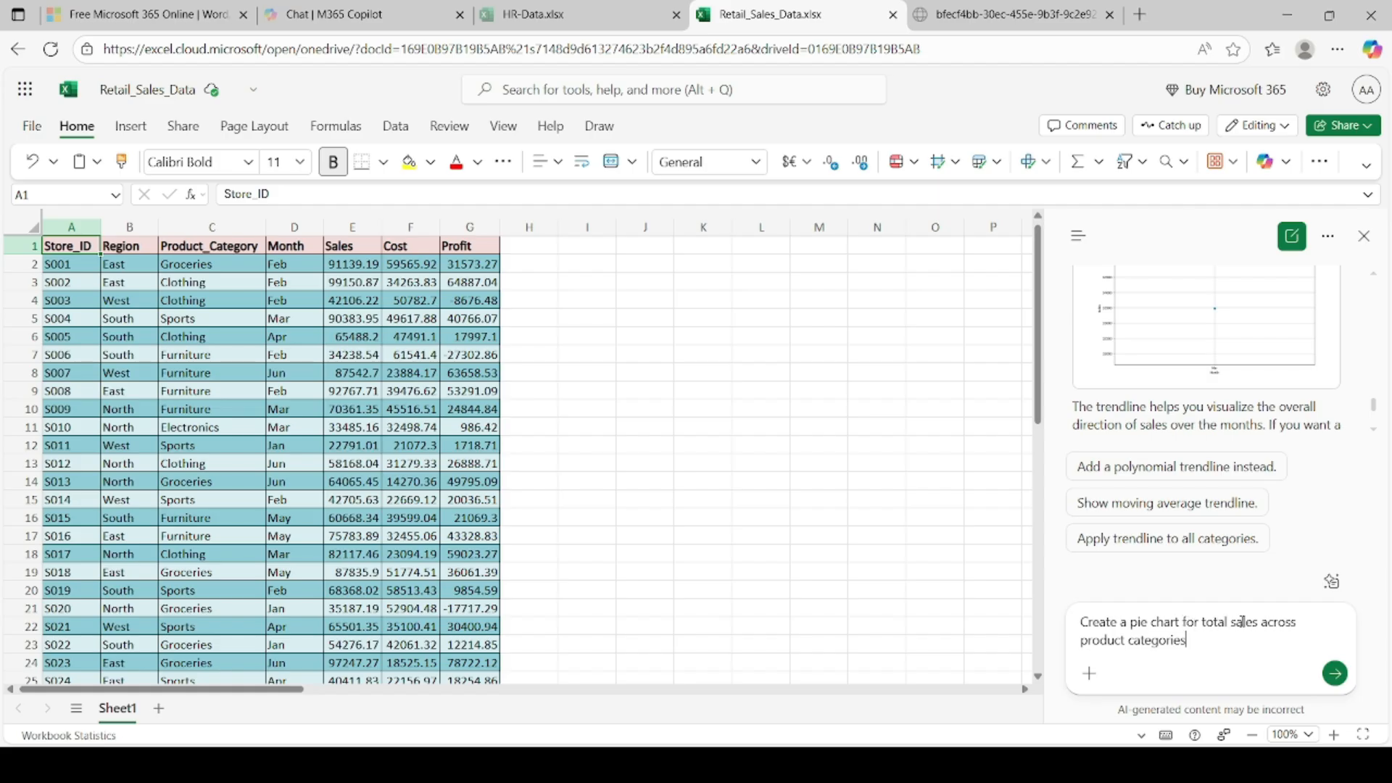
Ask Copilot "Create a pie chart for total sales across product categories", and follow up with "Show the pie chart image."
{"action": "left_click", "coordinate": [1321, 667]}
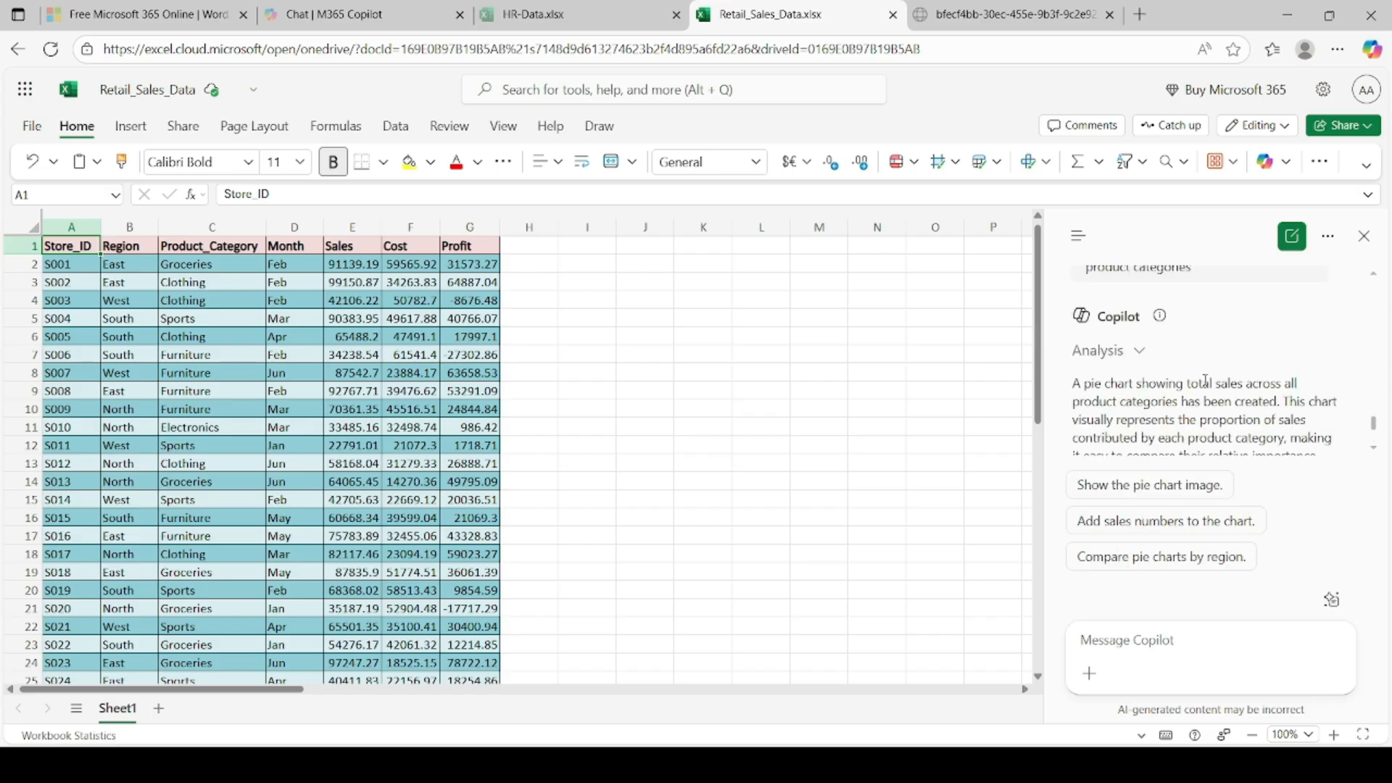
{"action": "scroll", "coordinate": [1206, 381], "scroll_direction": "down", "scroll_amount": 2}
{"action": "left_click", "coordinate": [1189, 485]}
{"action": "scroll", "coordinate": [1241, 395], "scroll_direction": "down", "scroll_amount": 2}
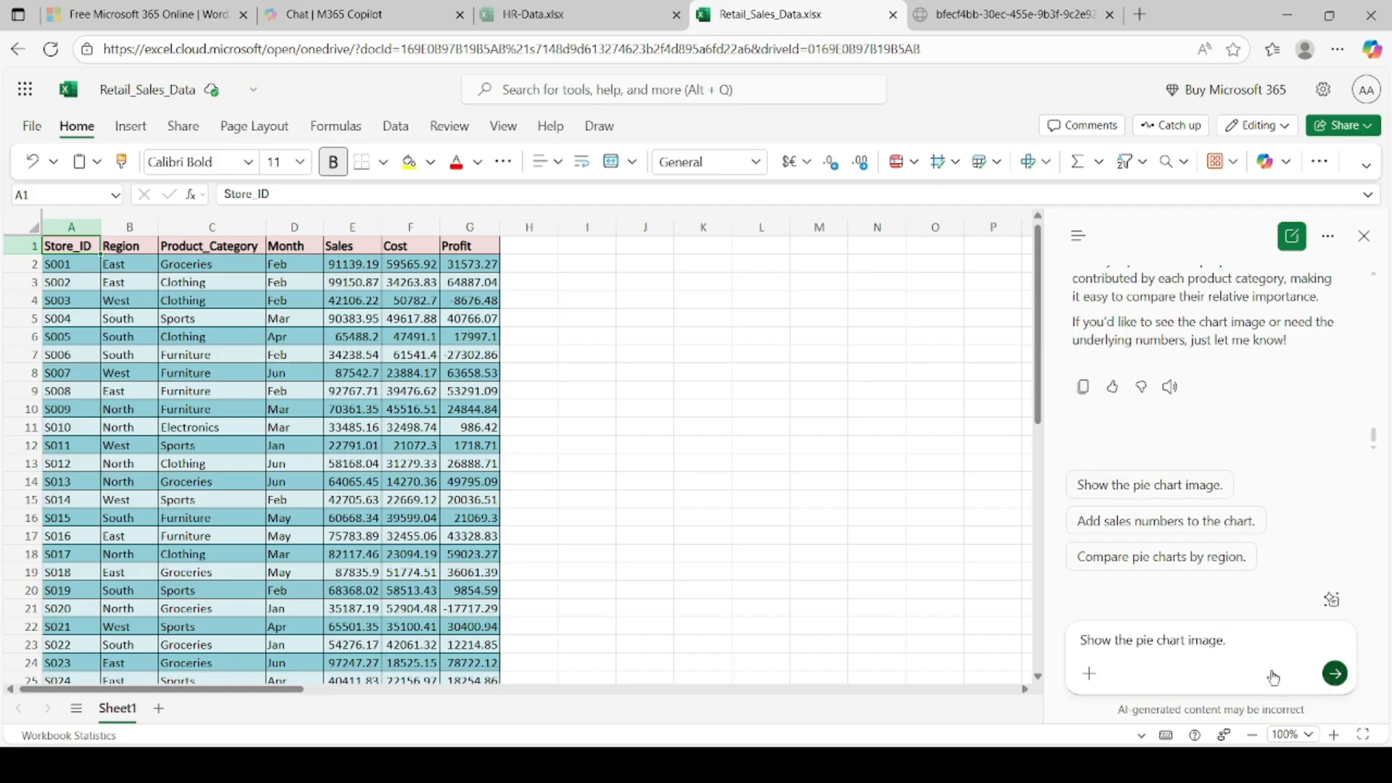
{"action": "key", "text": "Return"}
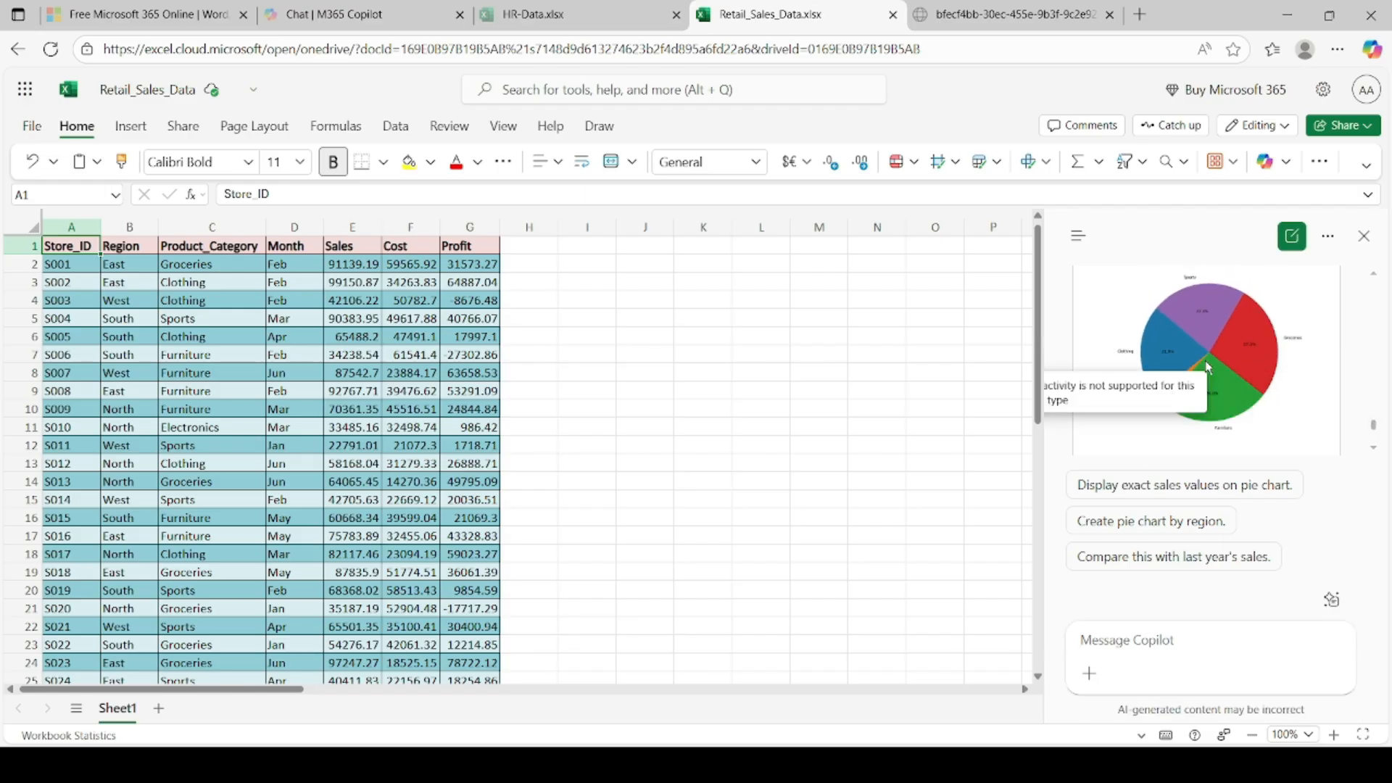
{"action": "scroll", "coordinate": [1208, 367], "scroll_direction": "down", "scroll_amount": 4}
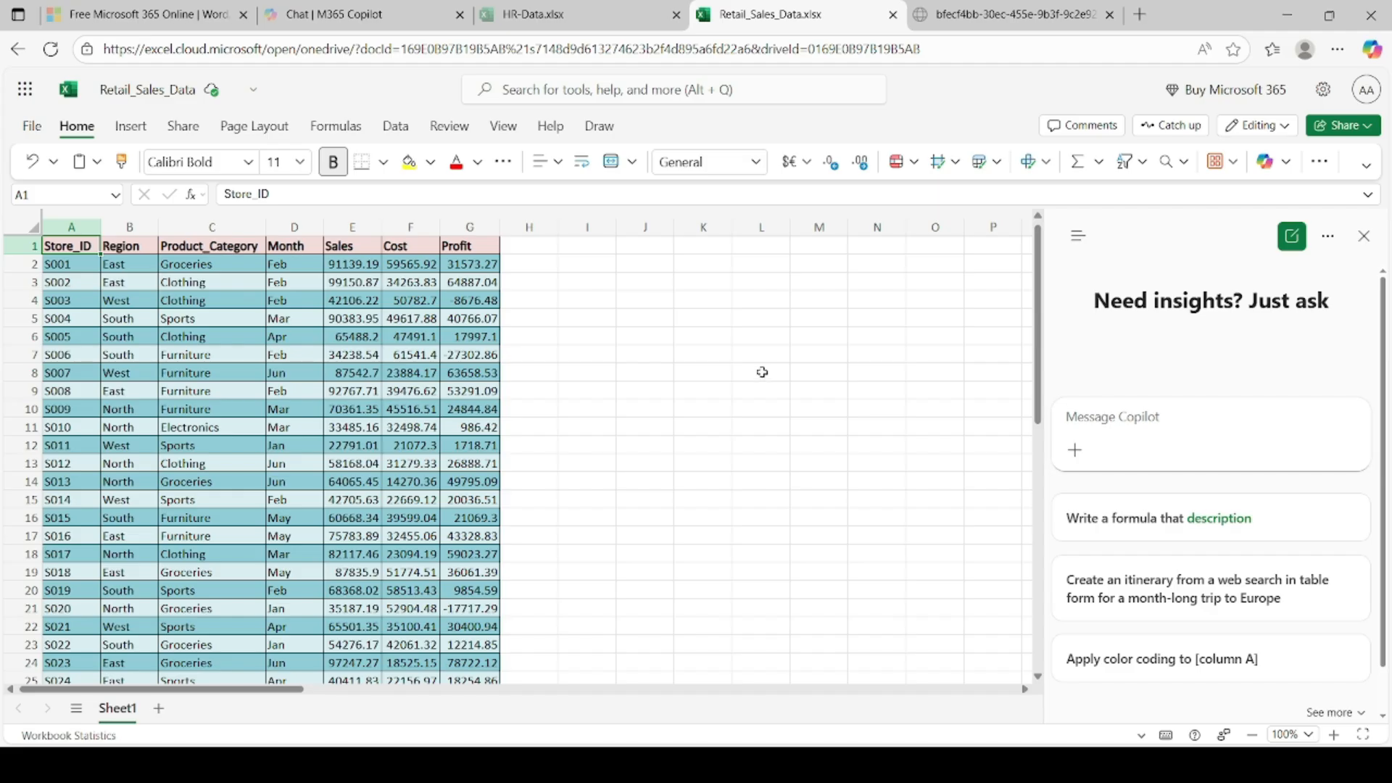
Ask Copilot in a new chat "Filter the data to show only stores with sales greater than $50,000"
{"action": "left_click", "coordinate": [1105, 411]}
{"action": "type", "text": "Filter the data to show only stores with sales greater than $50,000"}
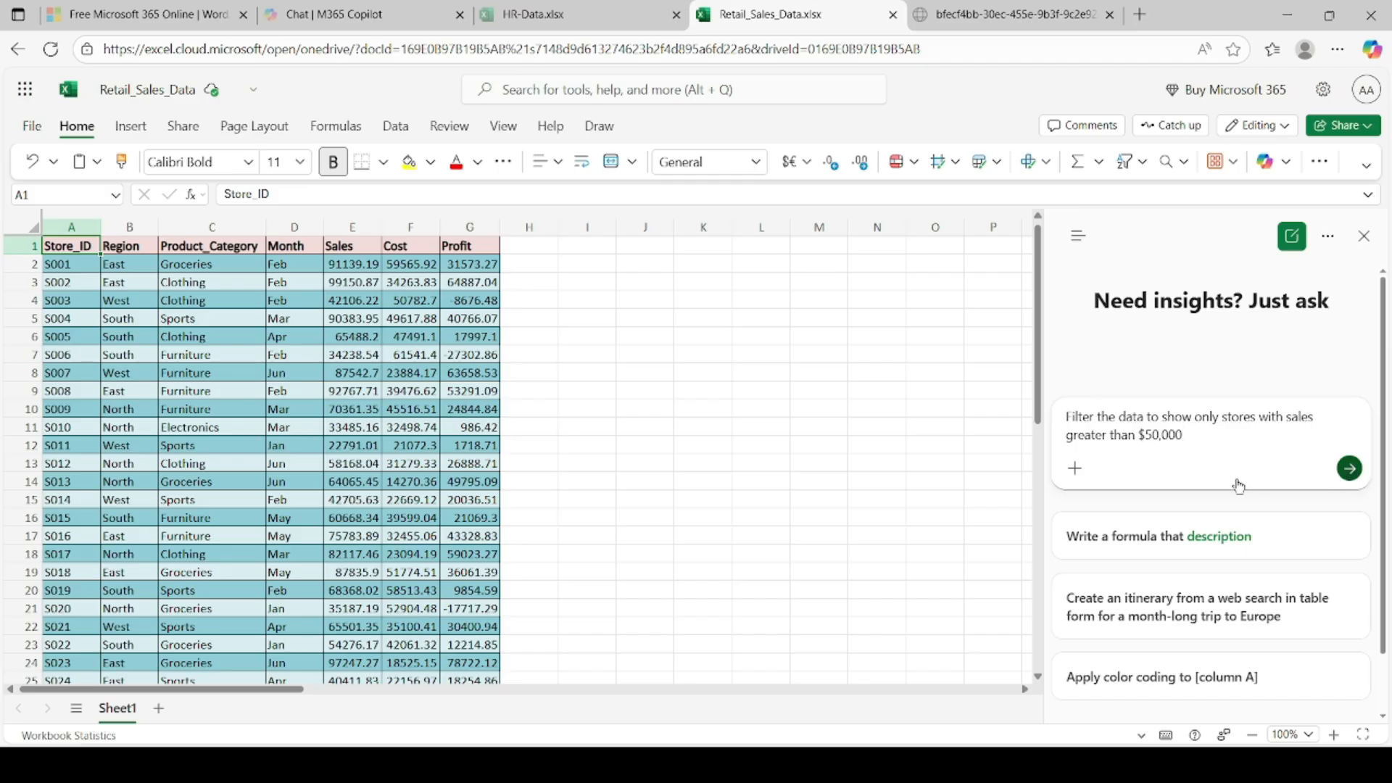
{"action": "key", "text": "Return"}
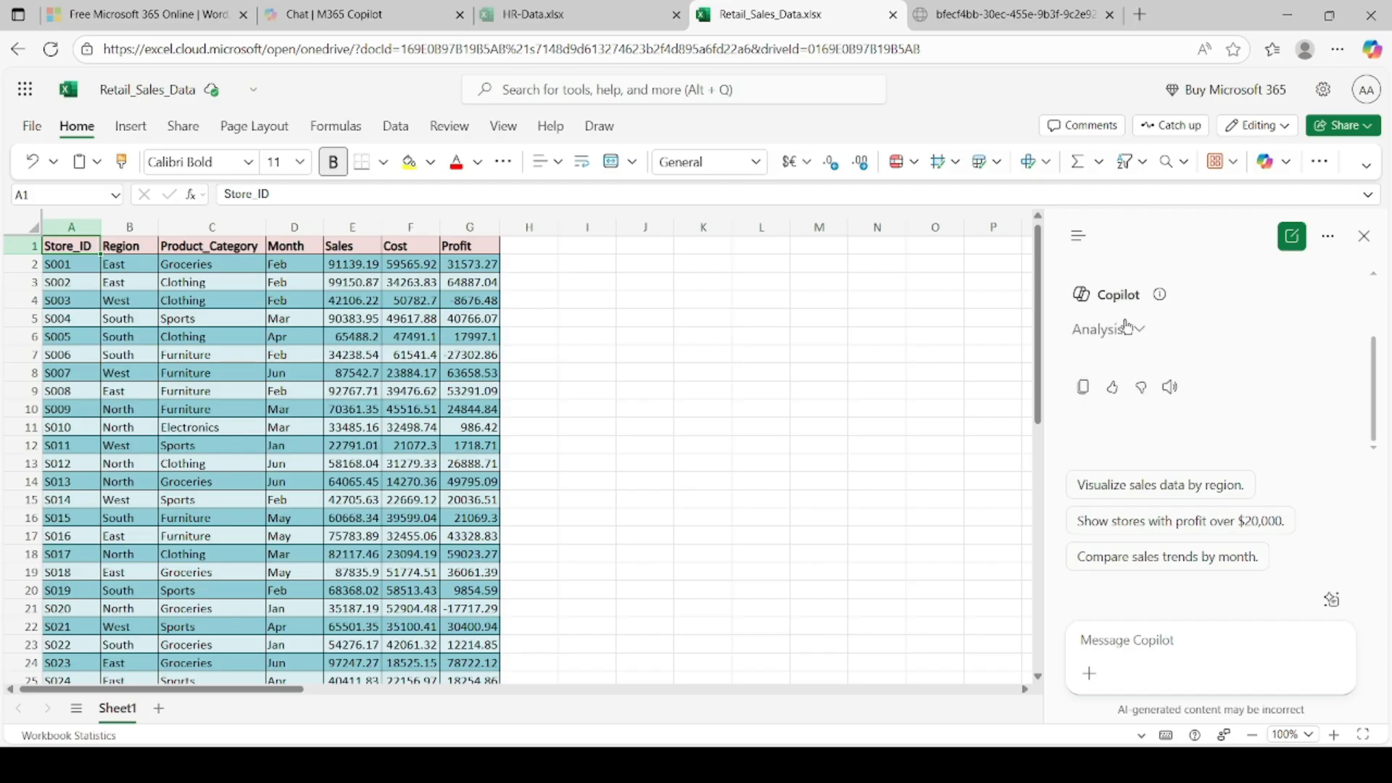
Examine Copilot's filtered store table down its rows and across all its columns, from Store_ID to Profit
{"action": "scroll", "coordinate": [1201, 348], "scroll_direction": "up", "scroll_amount": 10}
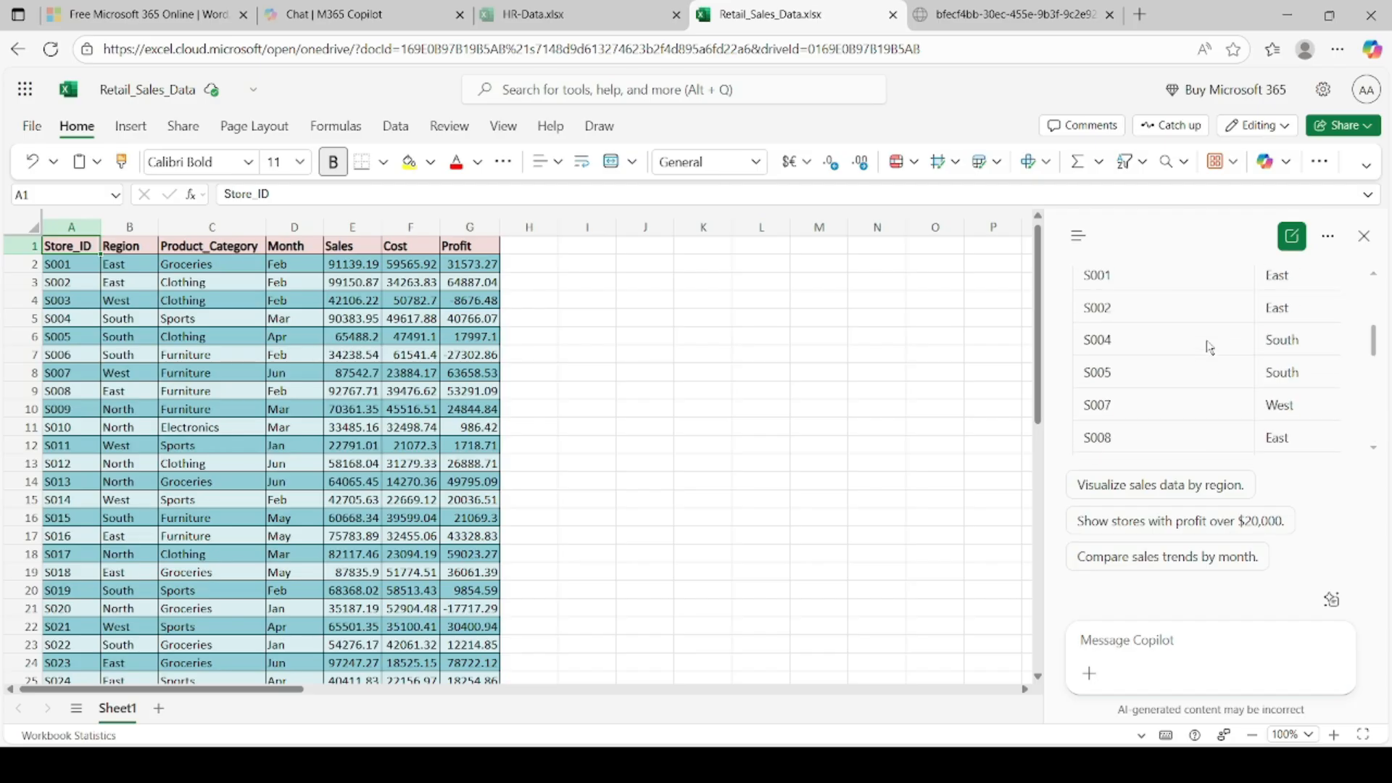
{"action": "scroll", "coordinate": [1204, 350], "scroll_direction": "up", "scroll_amount": 3}
{"action": "left_click_drag", "start_coordinate": [1103, 424], "coordinate": [1210, 411]}
{"action": "scroll", "coordinate": [1210, 411], "scroll_direction": "down", "scroll_amount": 10}
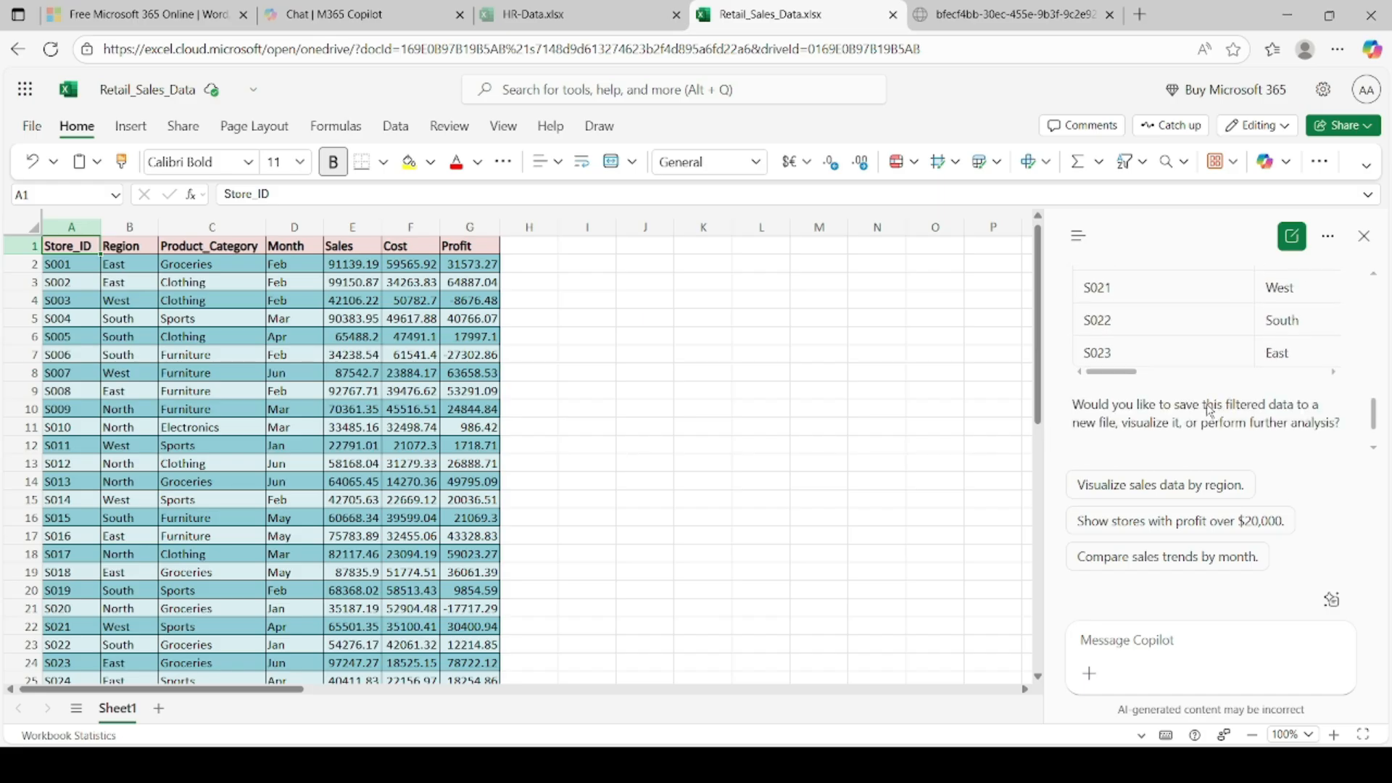
{"action": "left_click_drag", "start_coordinate": [1109, 361], "coordinate": [1198, 363]}
{"action": "scroll", "coordinate": [1204, 348], "scroll_direction": "up", "scroll_amount": 10}
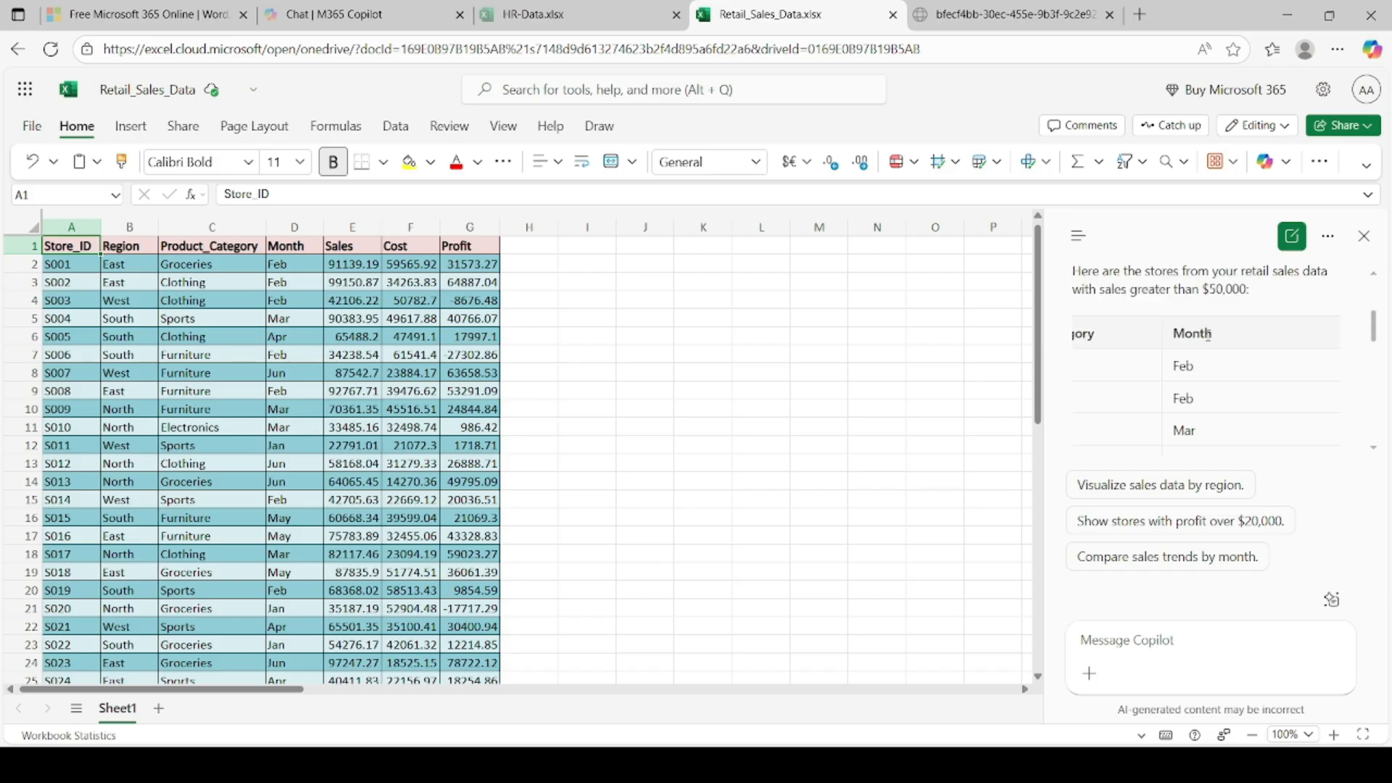
{"action": "left_click_drag", "start_coordinate": [1083, 331], "coordinate": [1067, 339]}
{"action": "left_click", "coordinate": [1287, 357]}
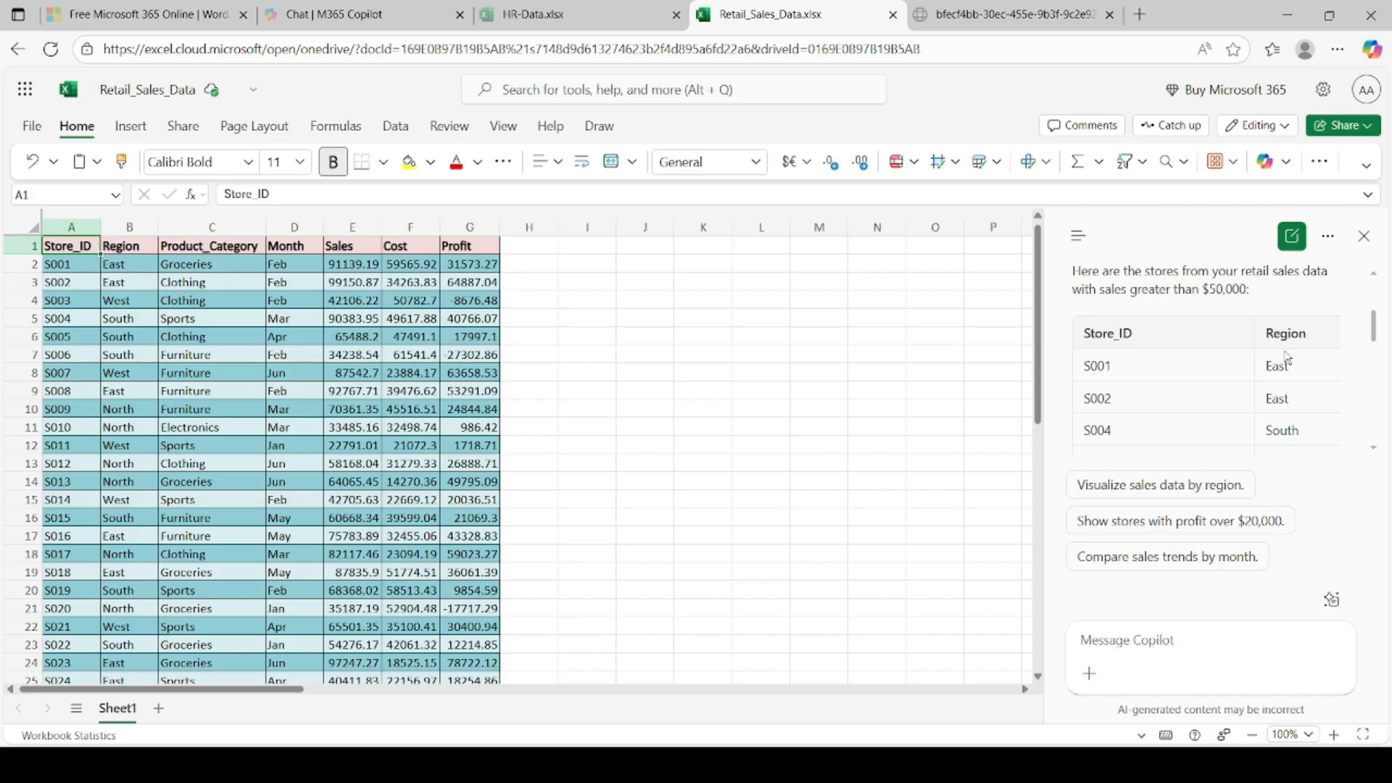
{"action": "scroll", "coordinate": [1287, 357], "scroll_direction": "right", "scroll_amount": 5}
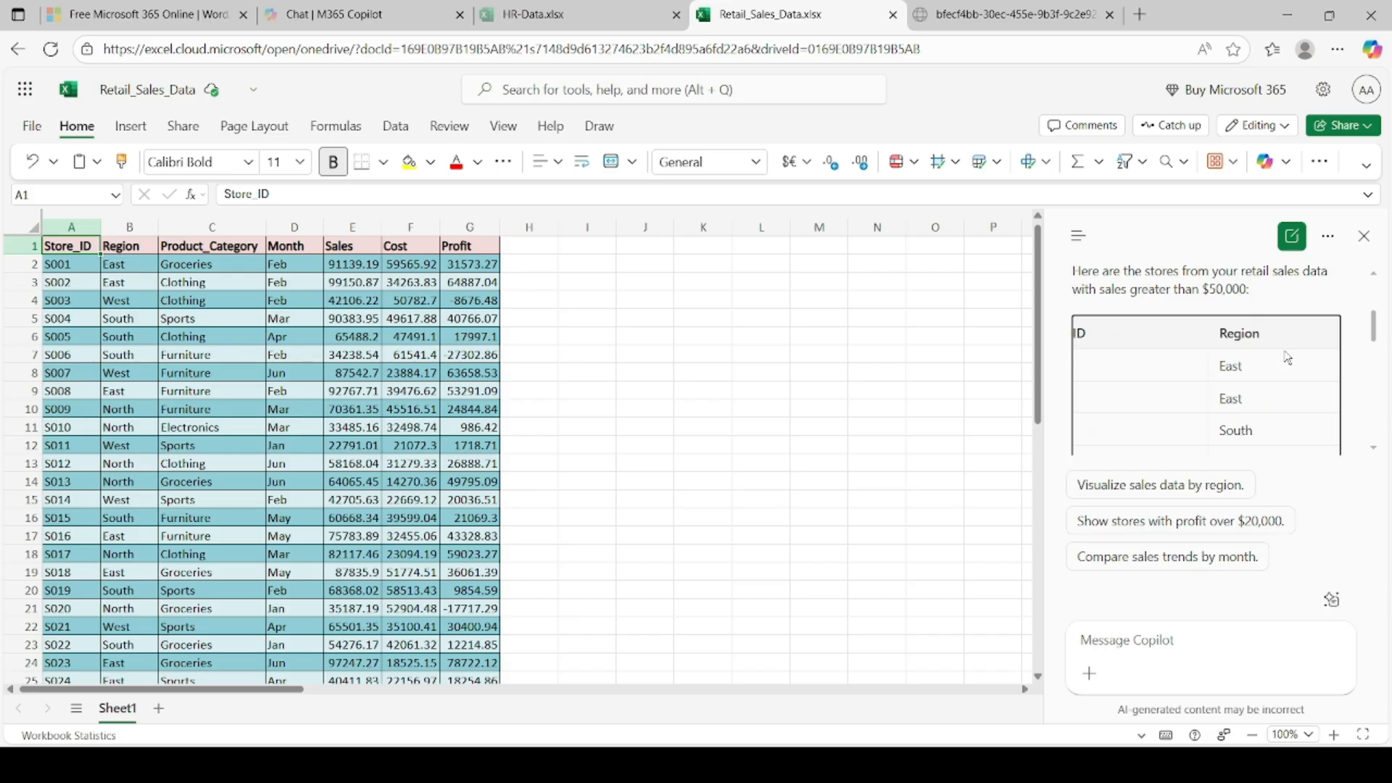
{"action": "scroll", "coordinate": [1287, 357], "scroll_direction": "right", "scroll_amount": 5}
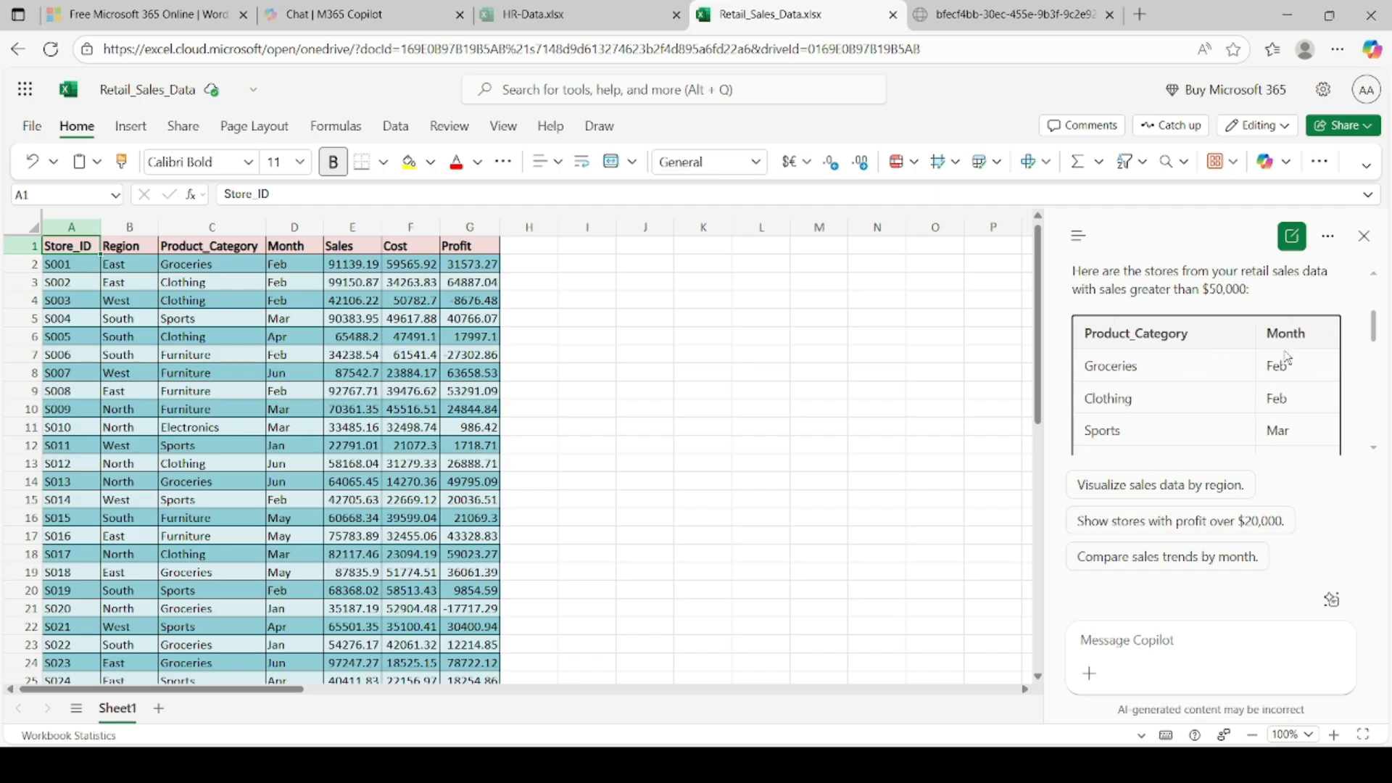
{"action": "scroll", "coordinate": [1287, 356], "scroll_direction": "right", "scroll_amount": 5}
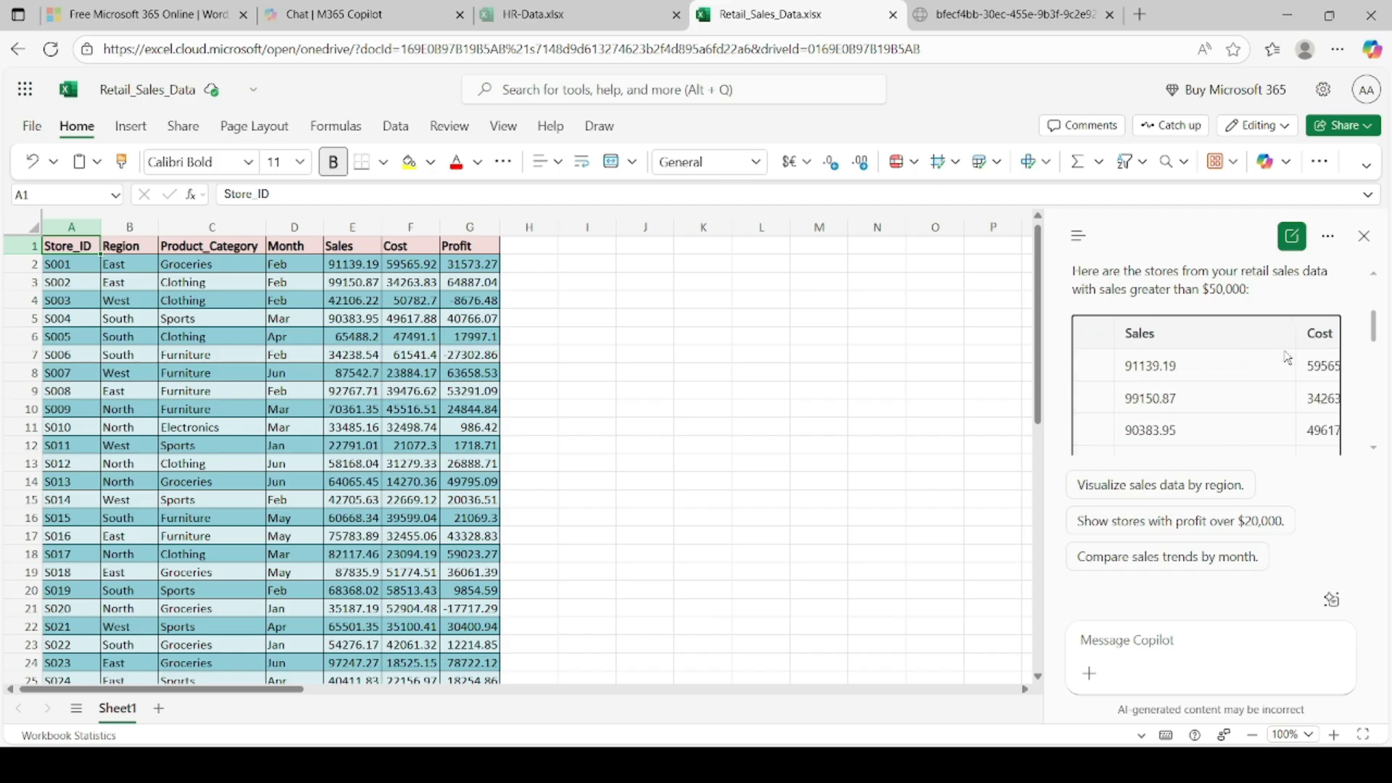
{"action": "scroll", "coordinate": [1287, 356], "scroll_direction": "right", "scroll_amount": 3}
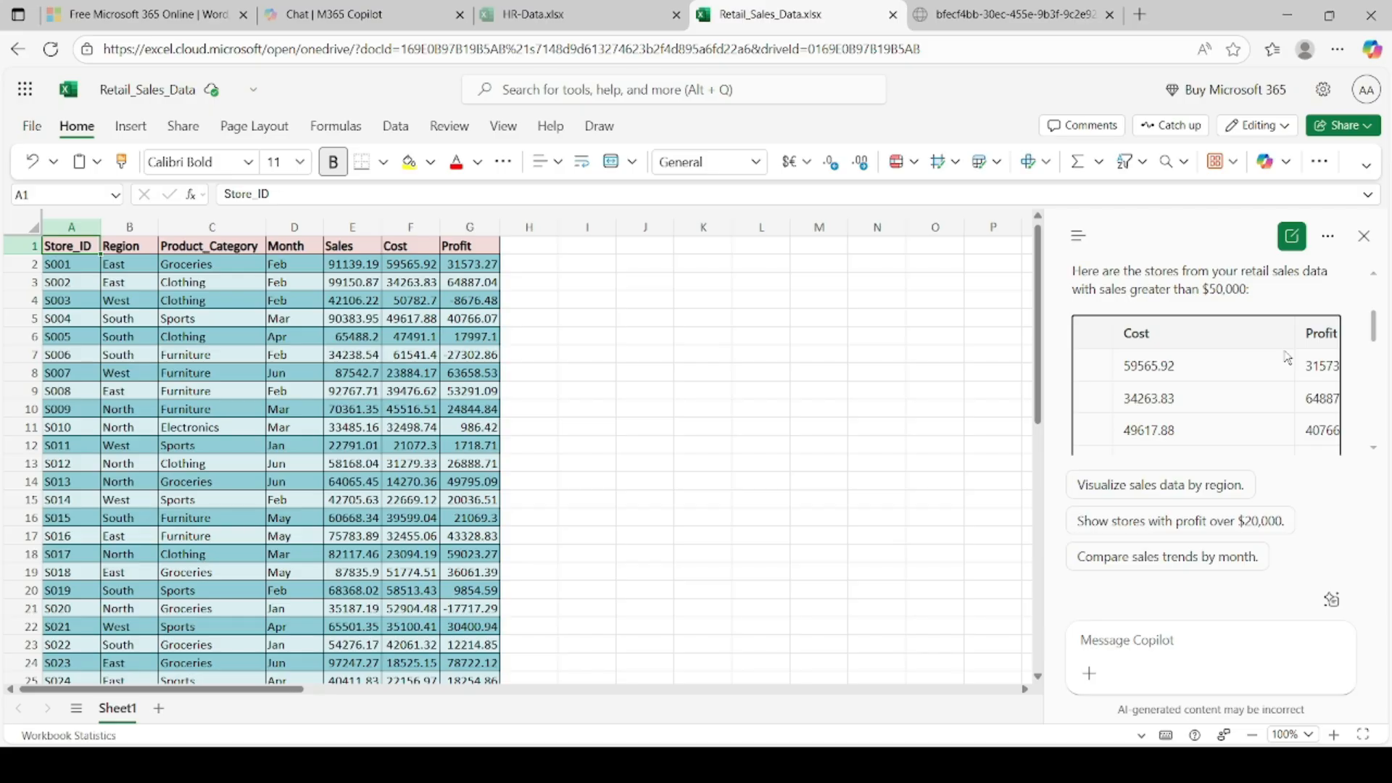
{"action": "scroll", "coordinate": [1287, 356], "scroll_direction": "right", "scroll_amount": 3}
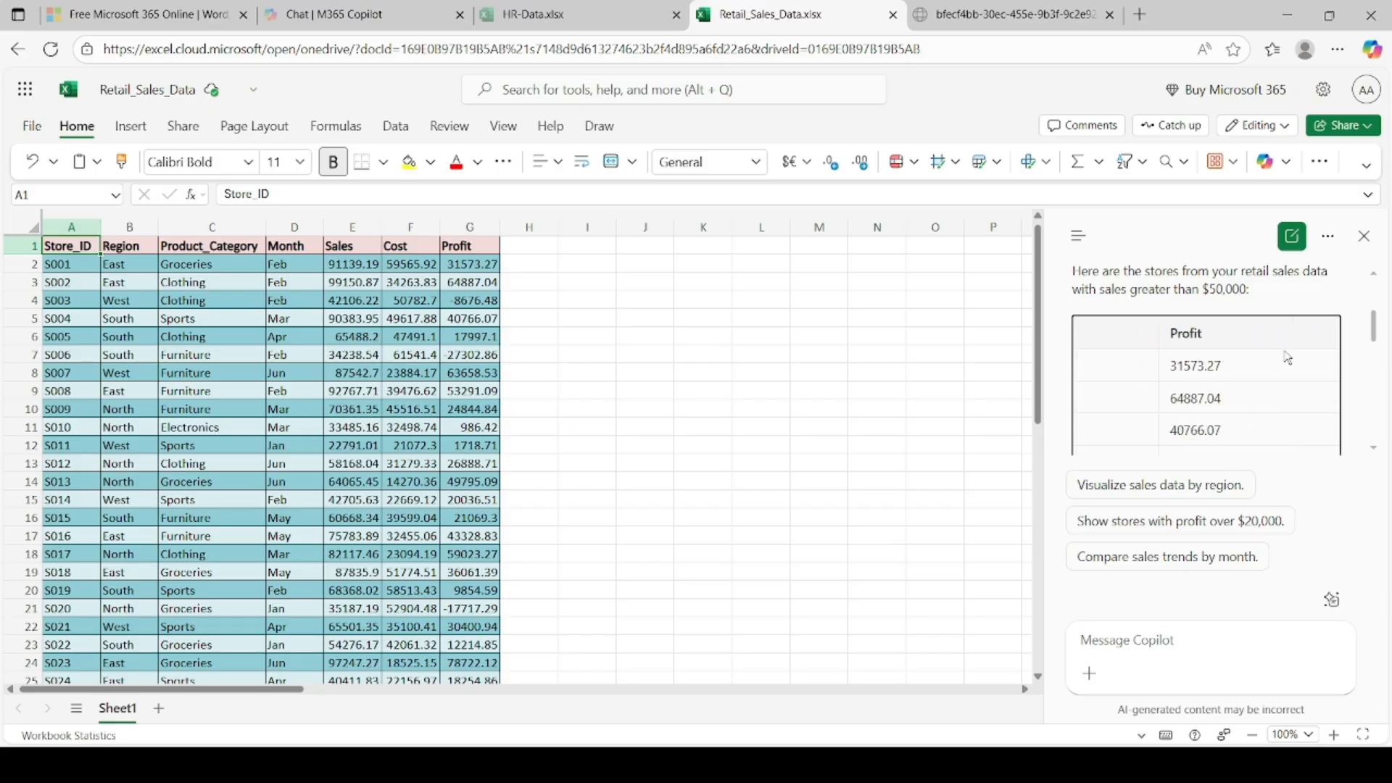
{"action": "scroll", "coordinate": [1287, 357], "scroll_direction": "left", "scroll_amount": 3}
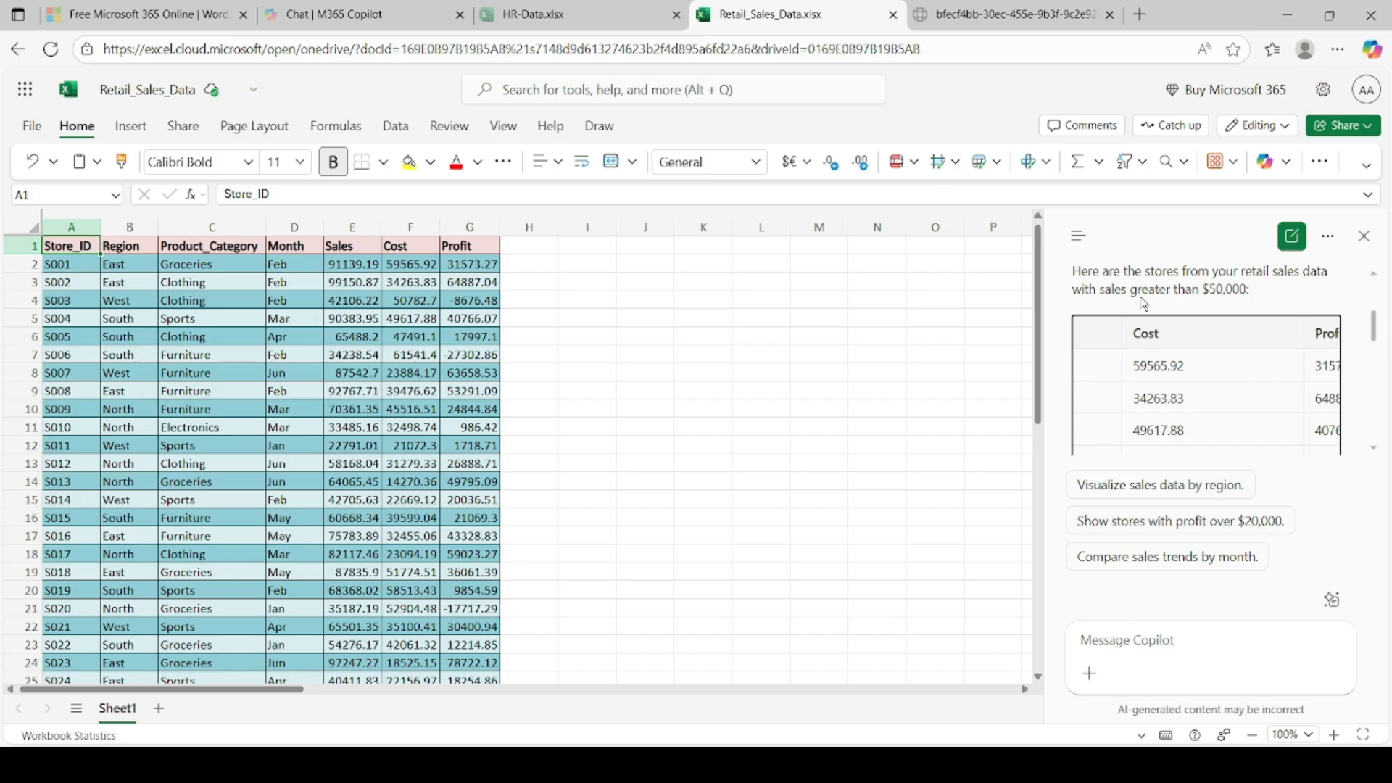
Copy the earlier $50,000 sales filter prompt into a new Copilot message in the same chat
{"action": "scroll", "coordinate": [1143, 303], "scroll_direction": "up", "scroll_amount": 1}
{"action": "scroll", "coordinate": [1143, 303], "scroll_direction": "up", "scroll_amount": 1}
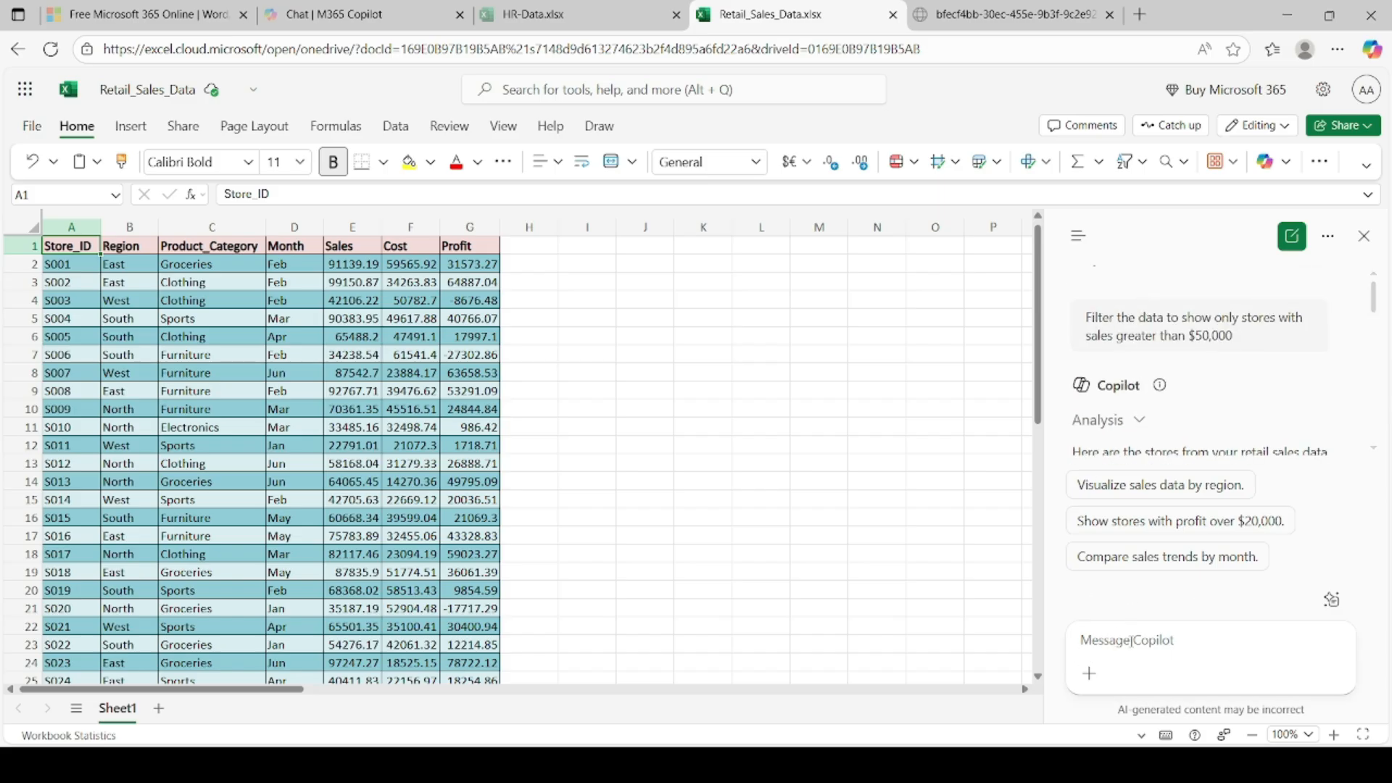
{"action": "left_click_drag", "start_coordinate": [1085, 317], "coordinate": [1241, 347]}
{"action": "key", "text": "ctrl+c"}
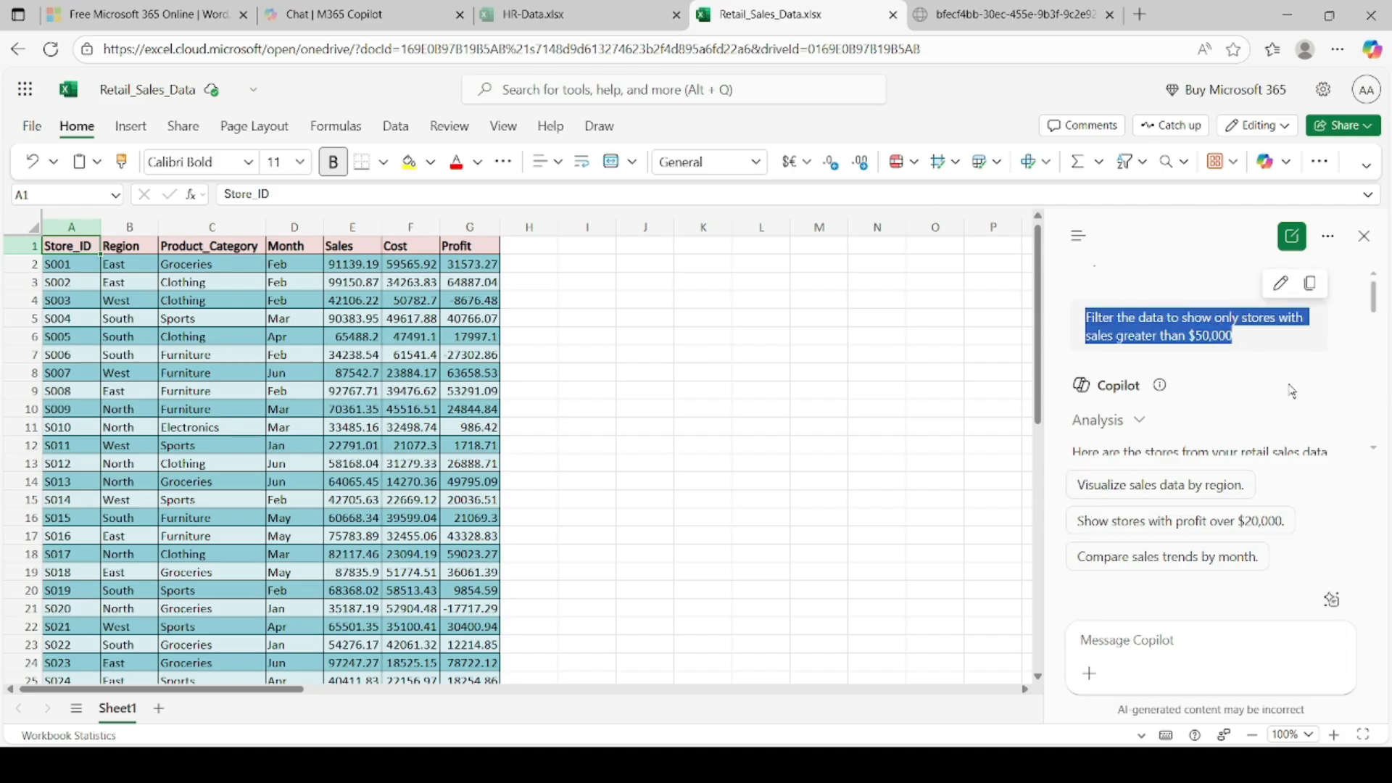
{"action": "left_click", "coordinate": [1138, 641]}
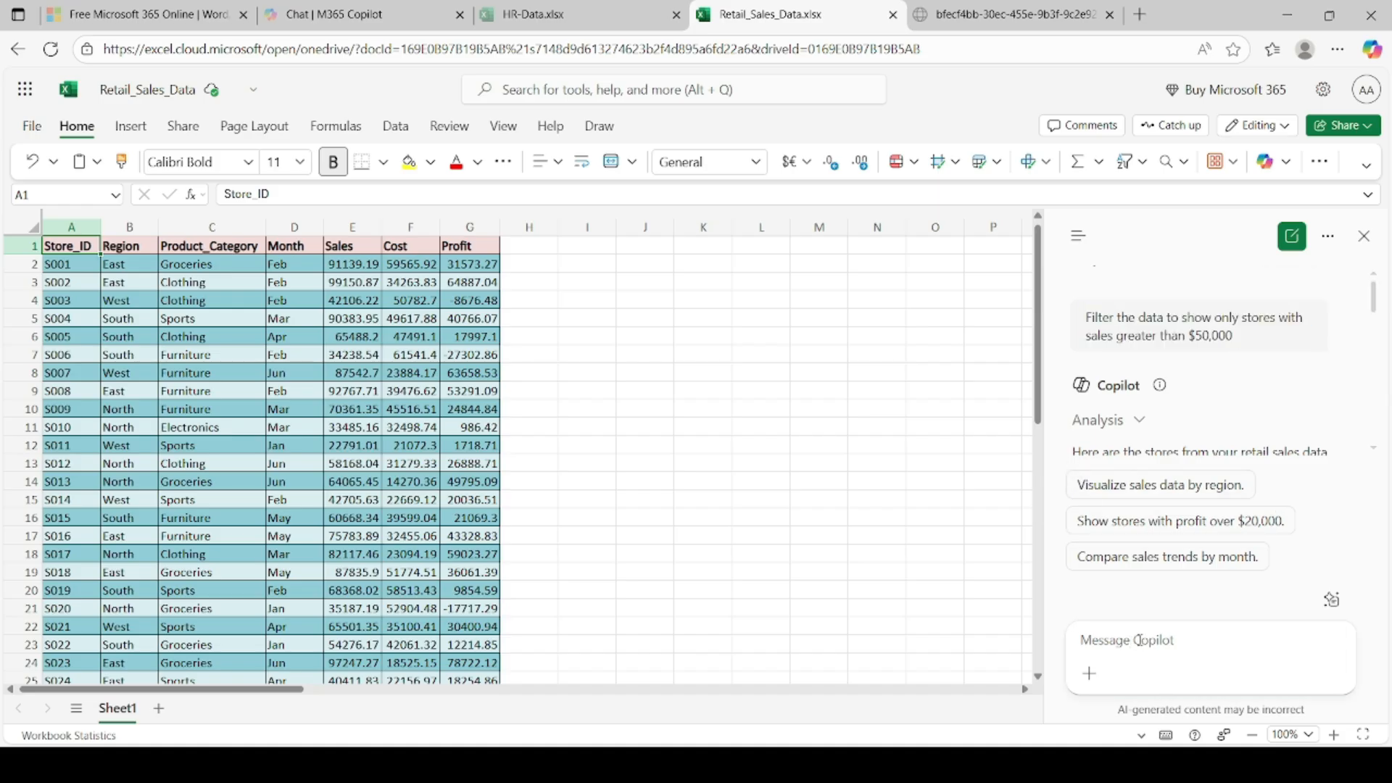
{"action": "key", "text": "ctrl+v"}
Extend the filter prompt with "Column should only include store_id, Product_category and sales. Do not show sales data below $50000.00" and send it
{"action": "type", "text": ". Column should "}
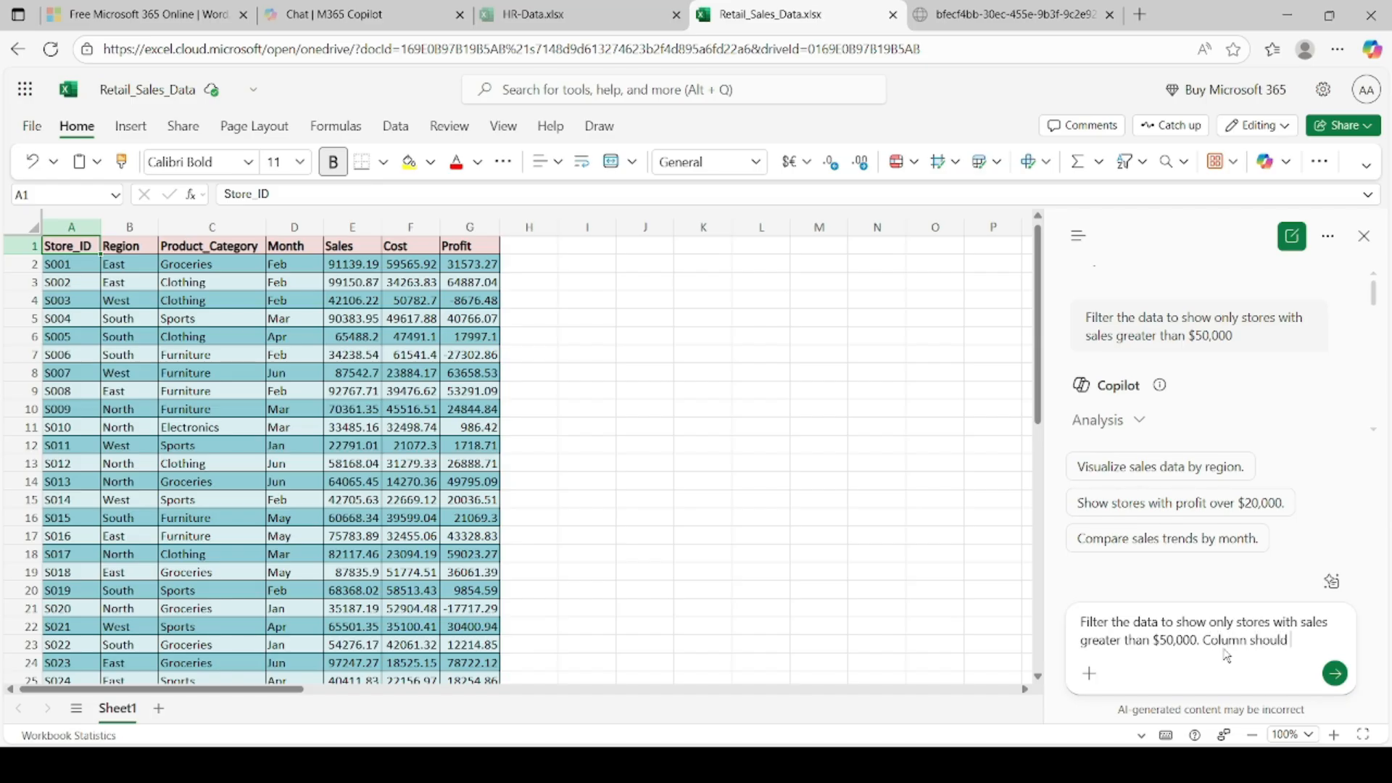
{"action": "type", "text": "ionly include"}
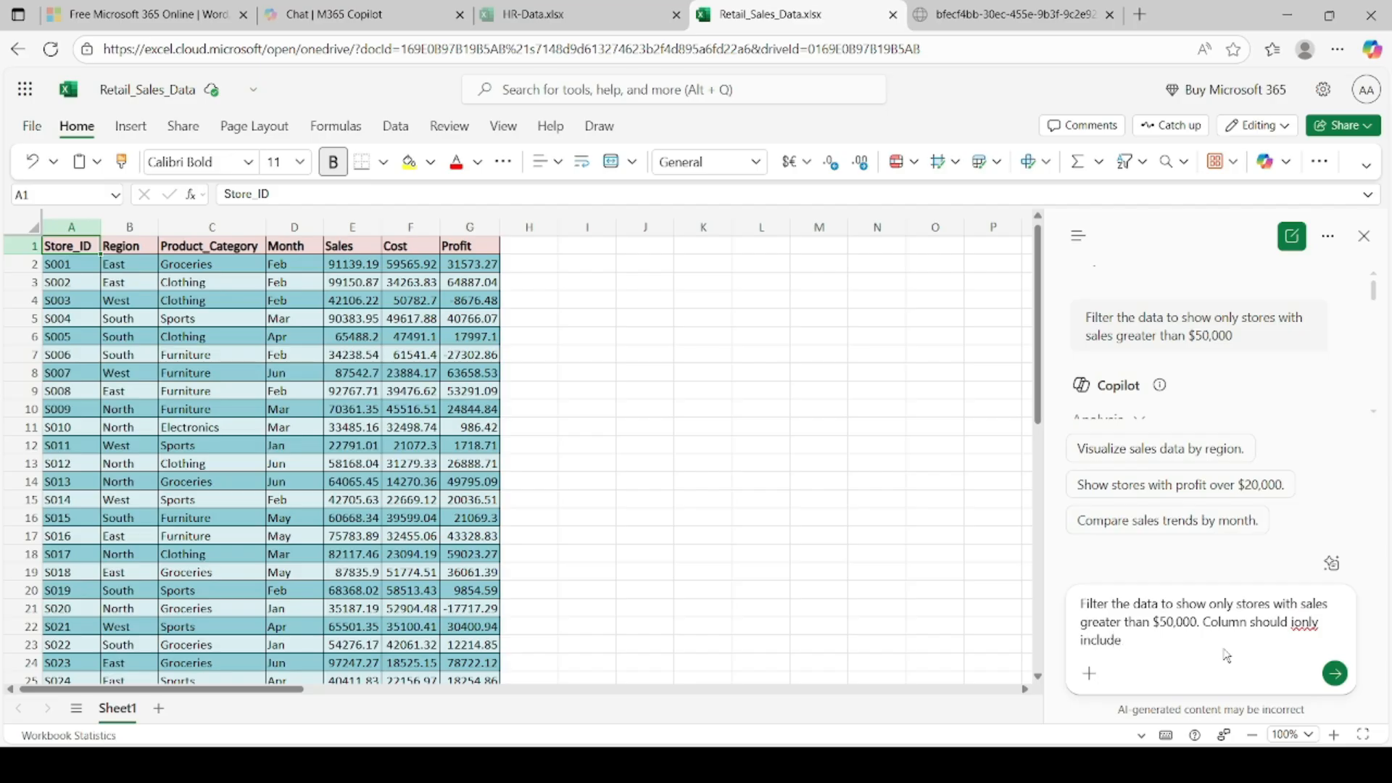
{"action": "type", "text": " store_id, Product_category and"}
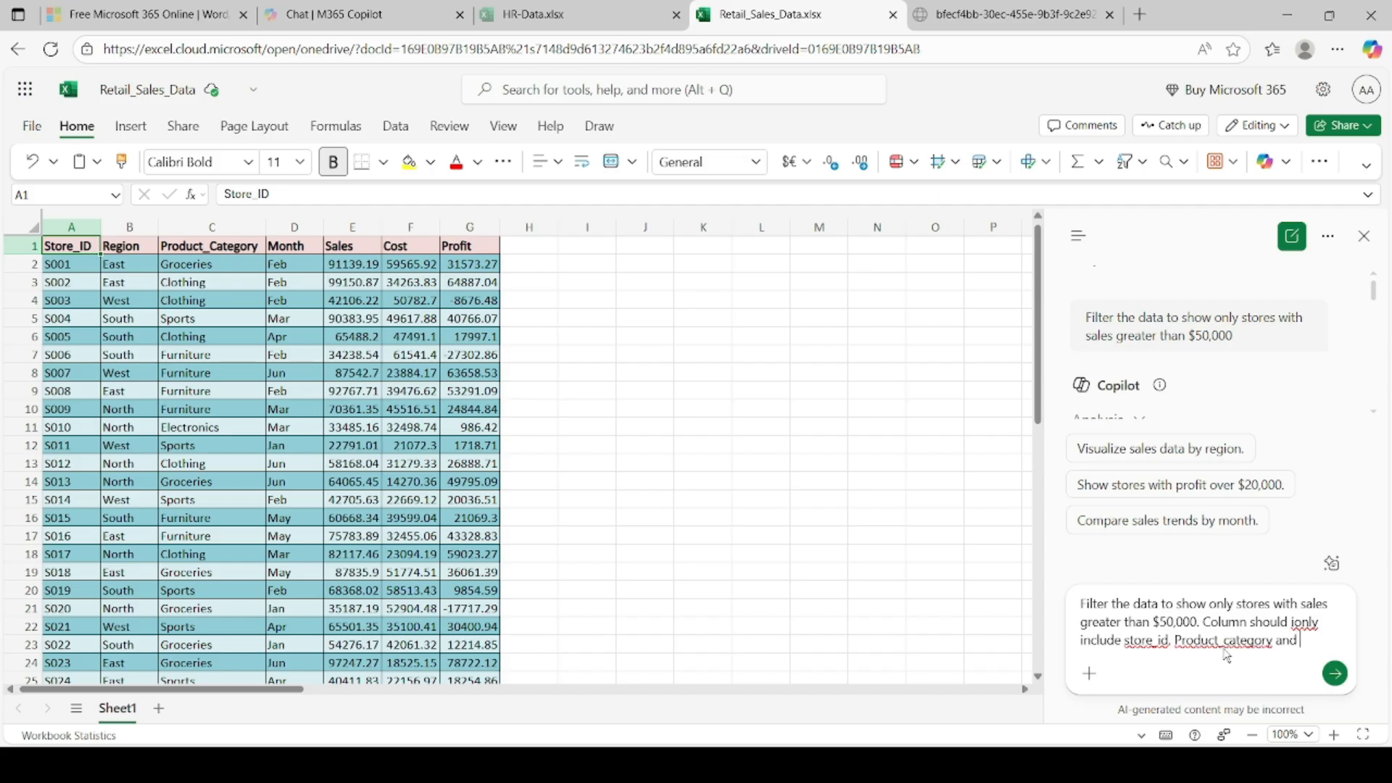
{"action": "type", "text": " sales. Do n"}
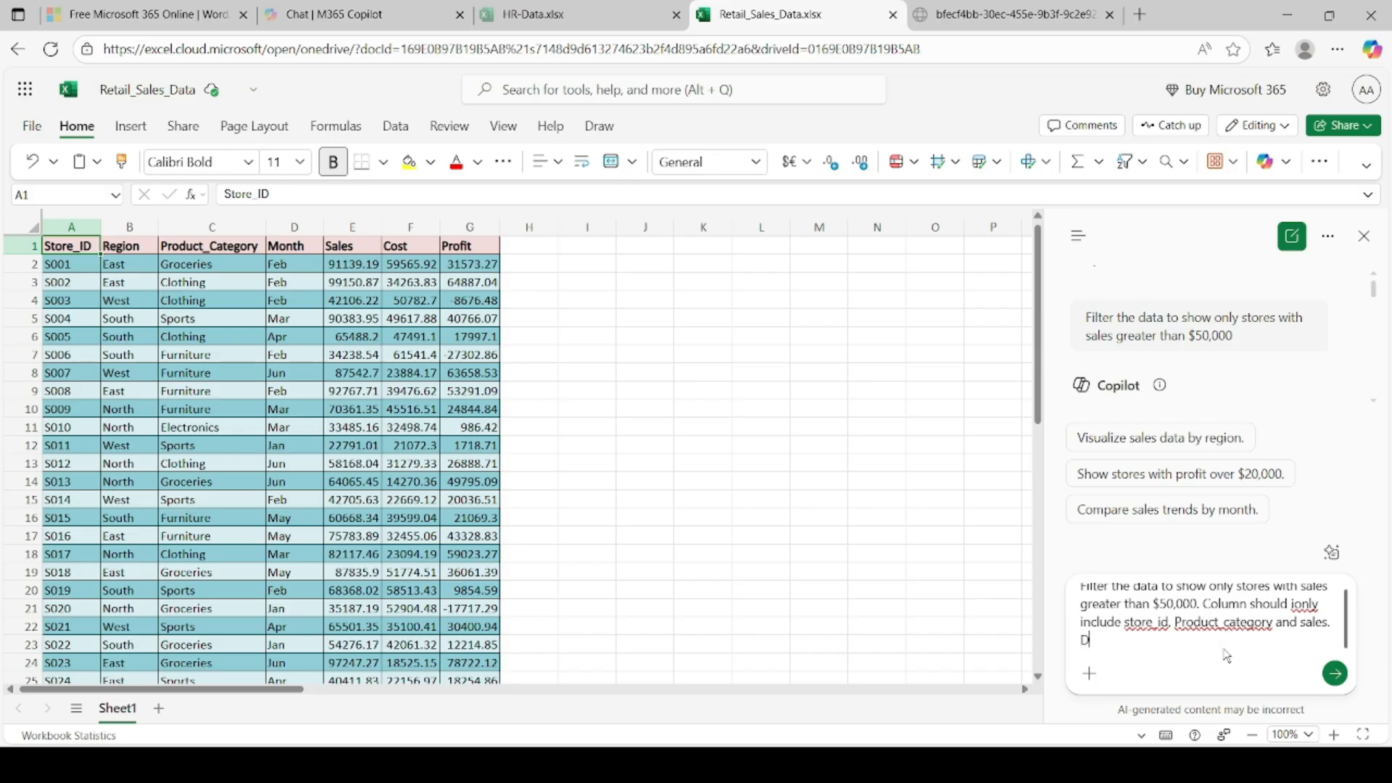
{"action": "type", "text": "ot show data below $50000.00"}
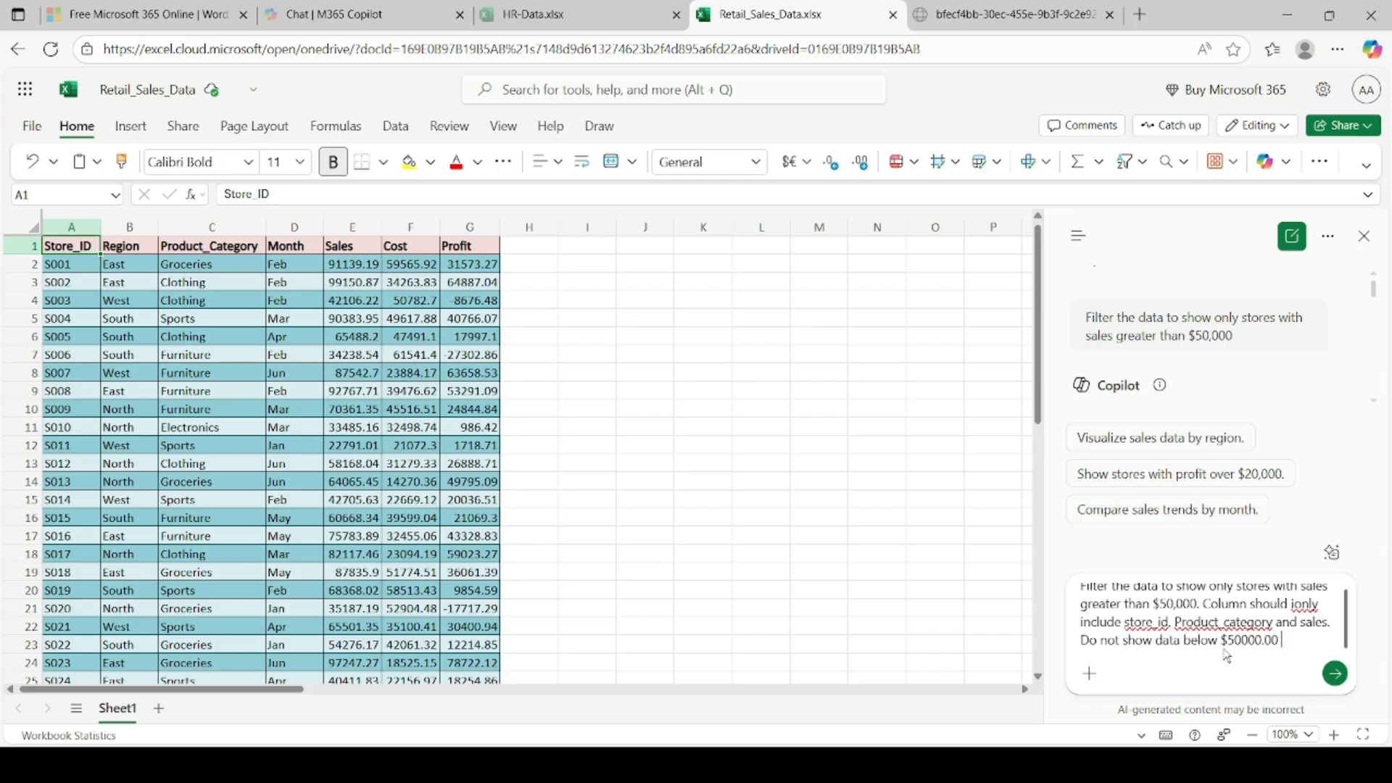
{"action": "left_click", "coordinate": [1156, 641]}
{"action": "type", "text": "sales"}
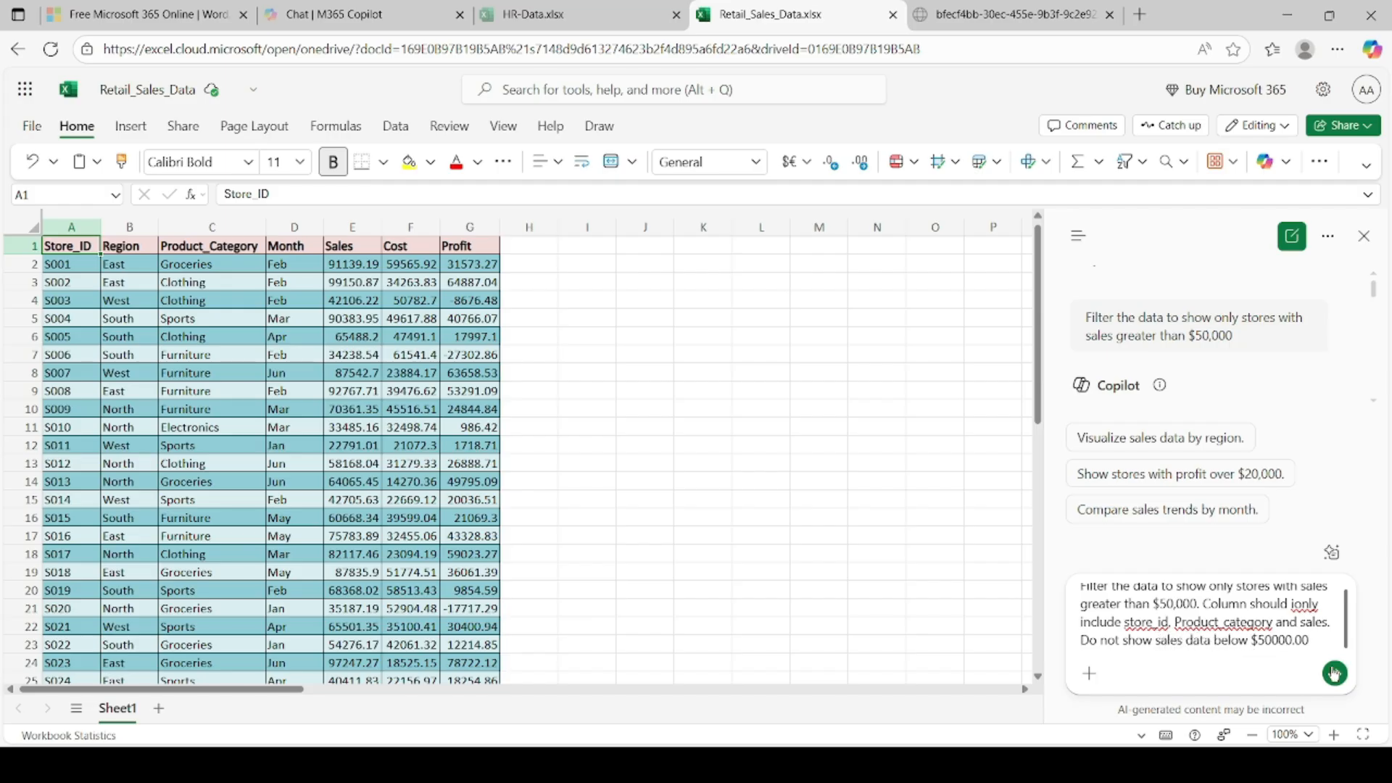
{"action": "key", "text": "Return"}
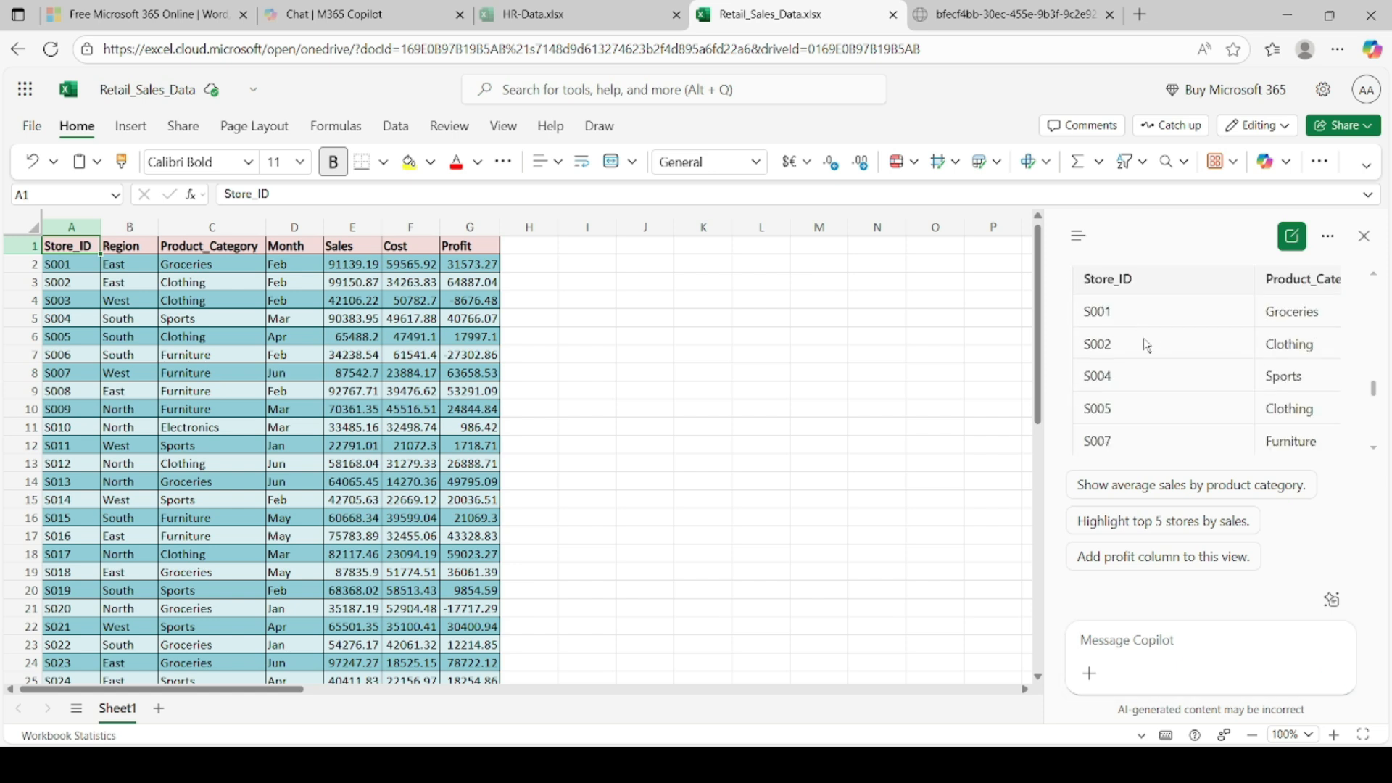
Examine Copilot's filtered table across the Store_ID, Product_Category and Sales columns, down to its last row and closing note
{"action": "scroll", "coordinate": [1146, 344], "scroll_direction": "right", "scroll_amount": 4}
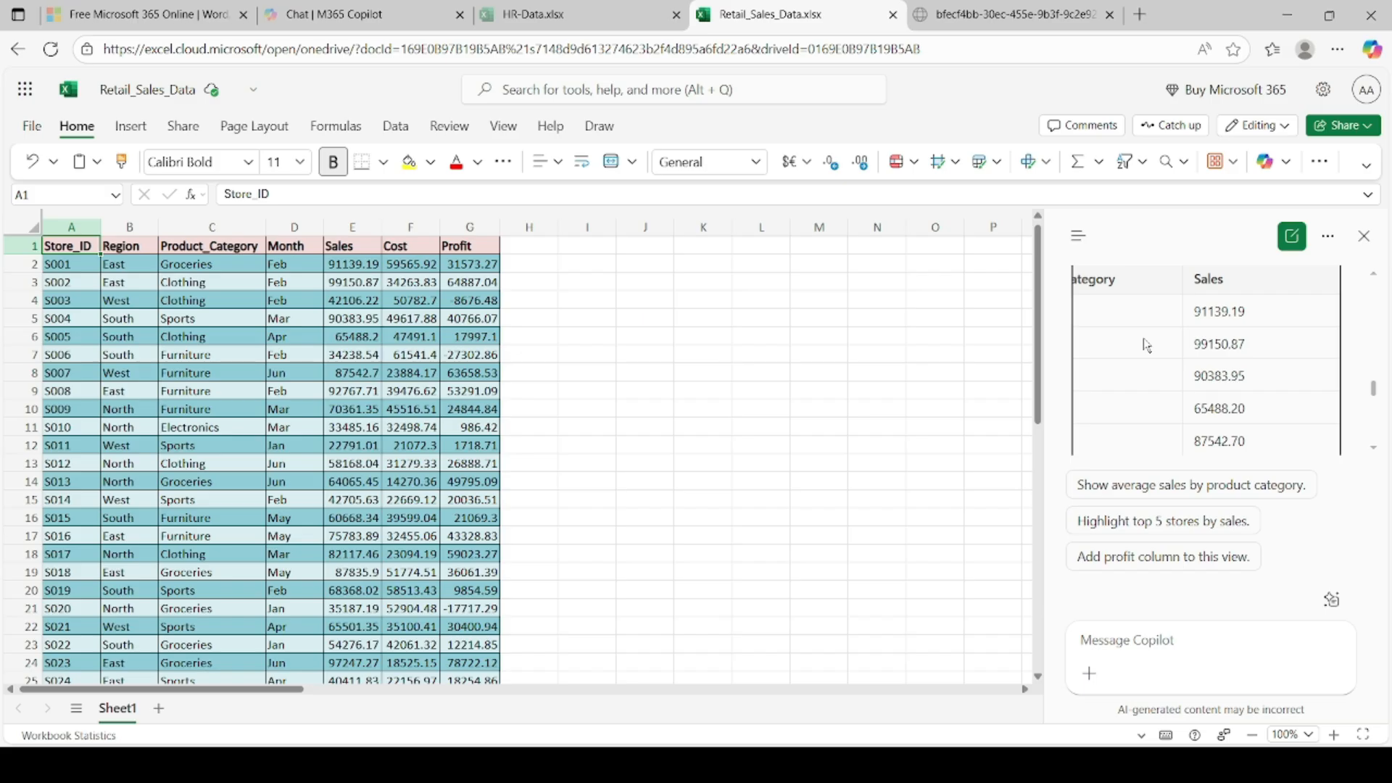
{"action": "scroll", "coordinate": [1147, 344], "scroll_direction": "left", "scroll_amount": 4}
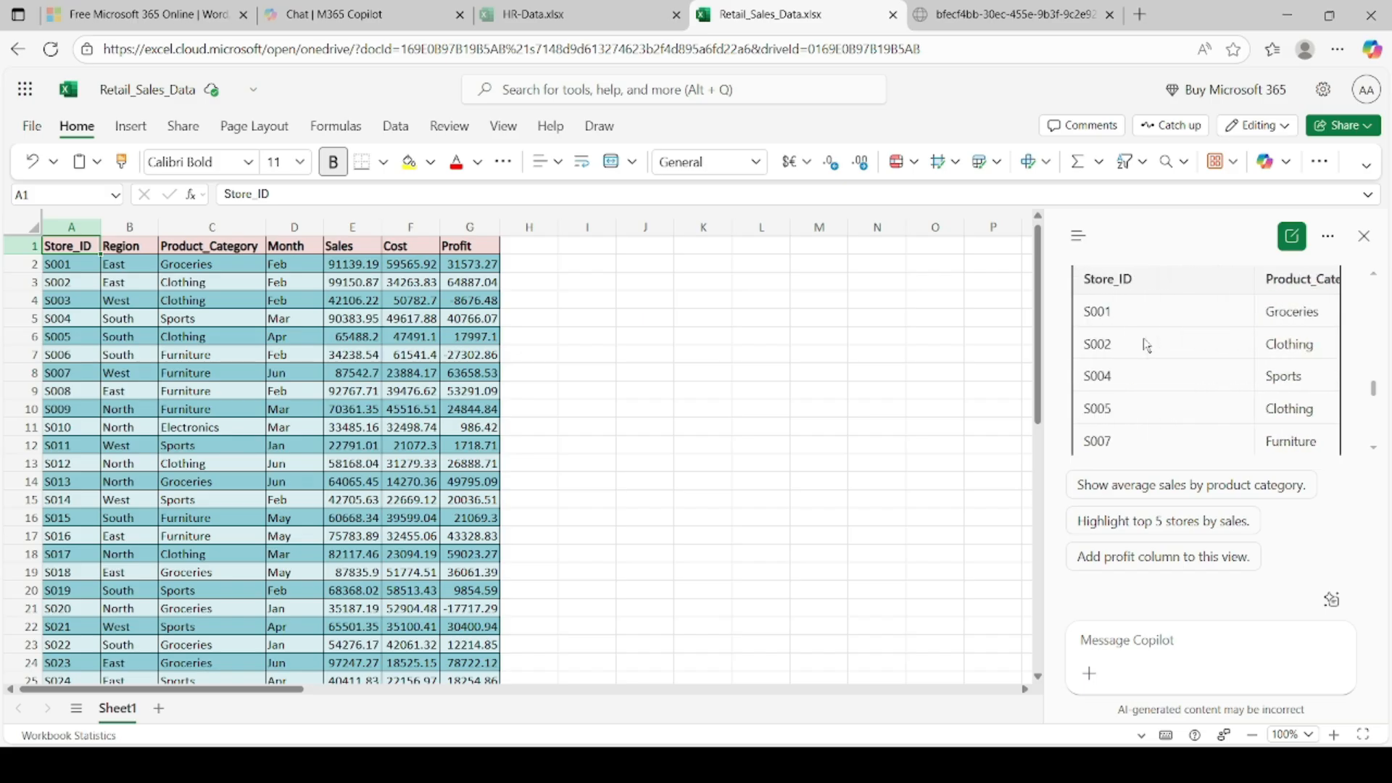
{"action": "scroll", "coordinate": [1147, 345], "scroll_direction": "right", "scroll_amount": 4}
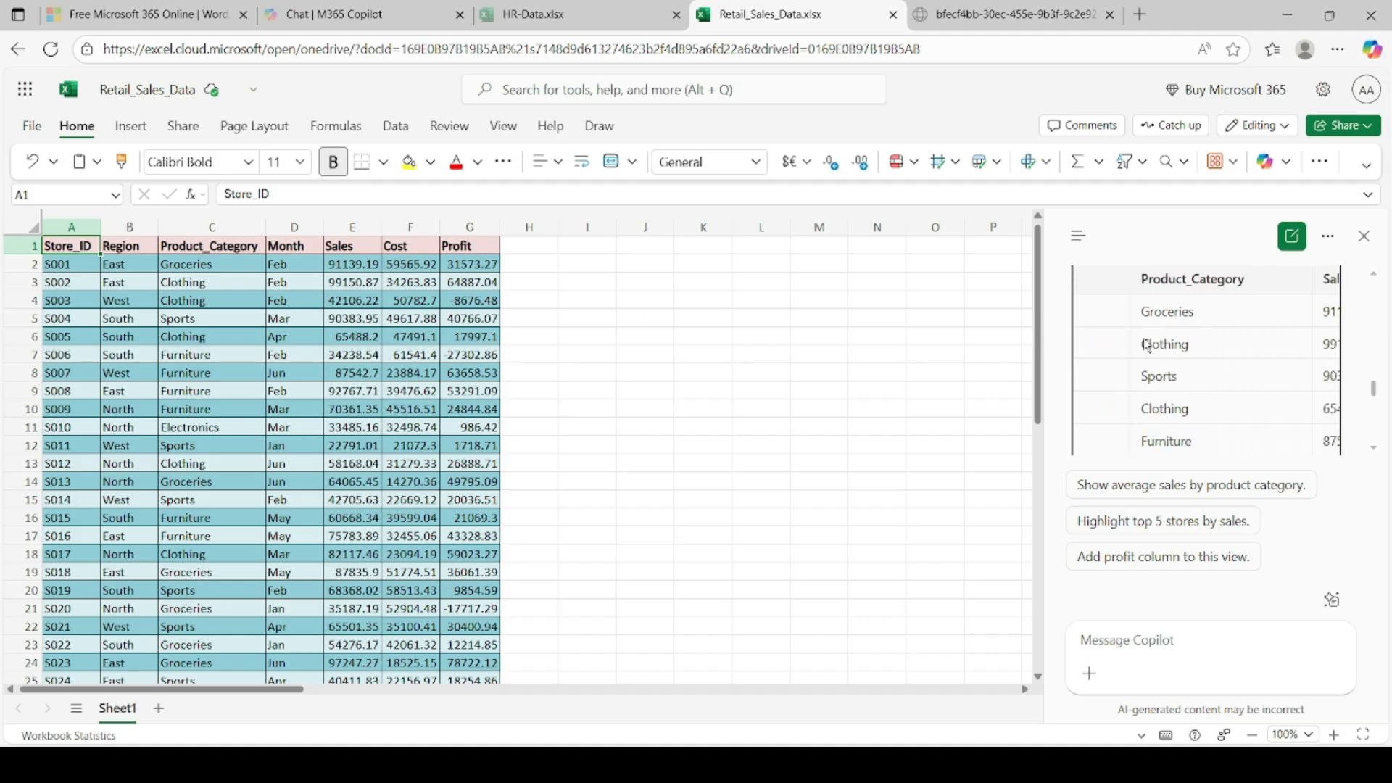
{"action": "scroll", "coordinate": [1146, 344], "scroll_direction": "right", "scroll_amount": 1}
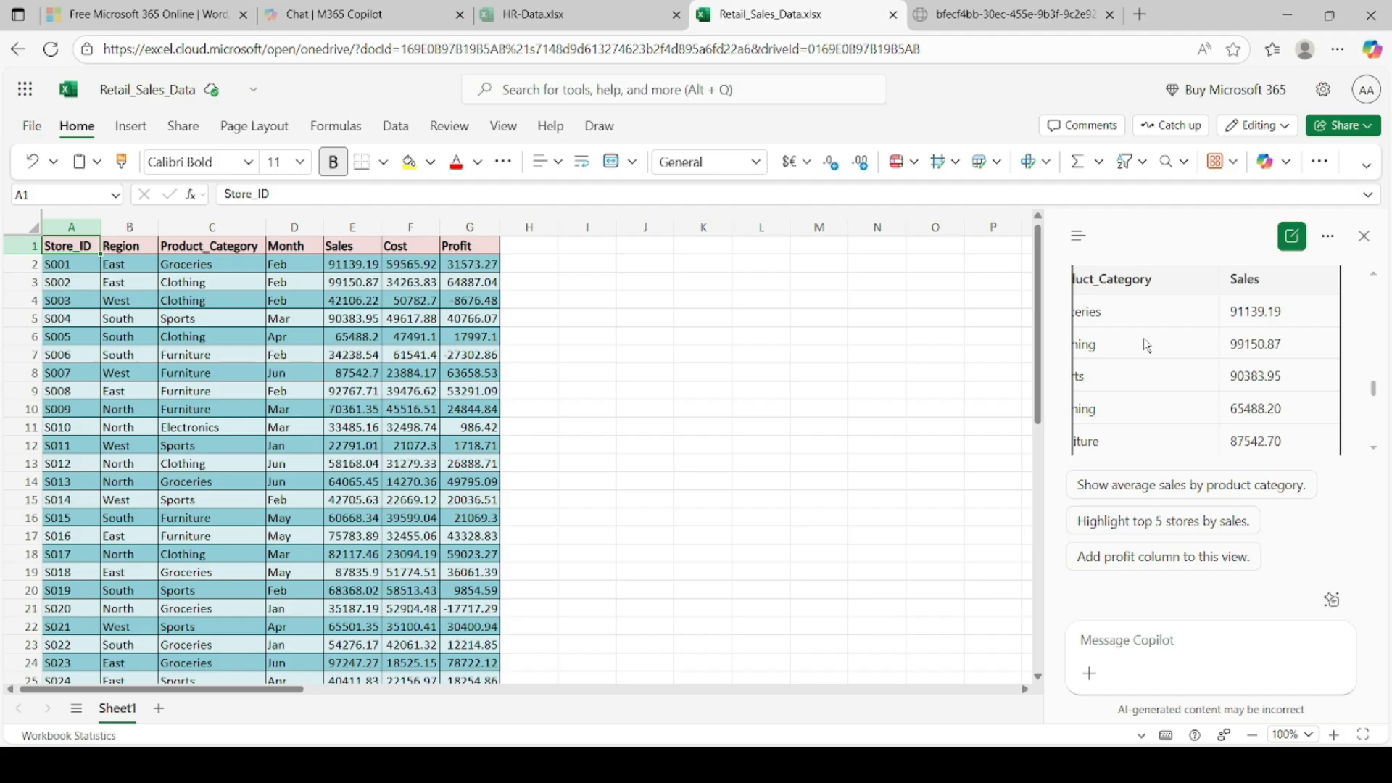
{"action": "scroll", "coordinate": [1147, 345], "scroll_direction": "down", "scroll_amount": 2}
{"action": "scroll", "coordinate": [1147, 344], "scroll_direction": "down", "scroll_amount": 4}
{"action": "scroll", "coordinate": [1147, 345], "scroll_direction": "down", "scroll_amount": 7}
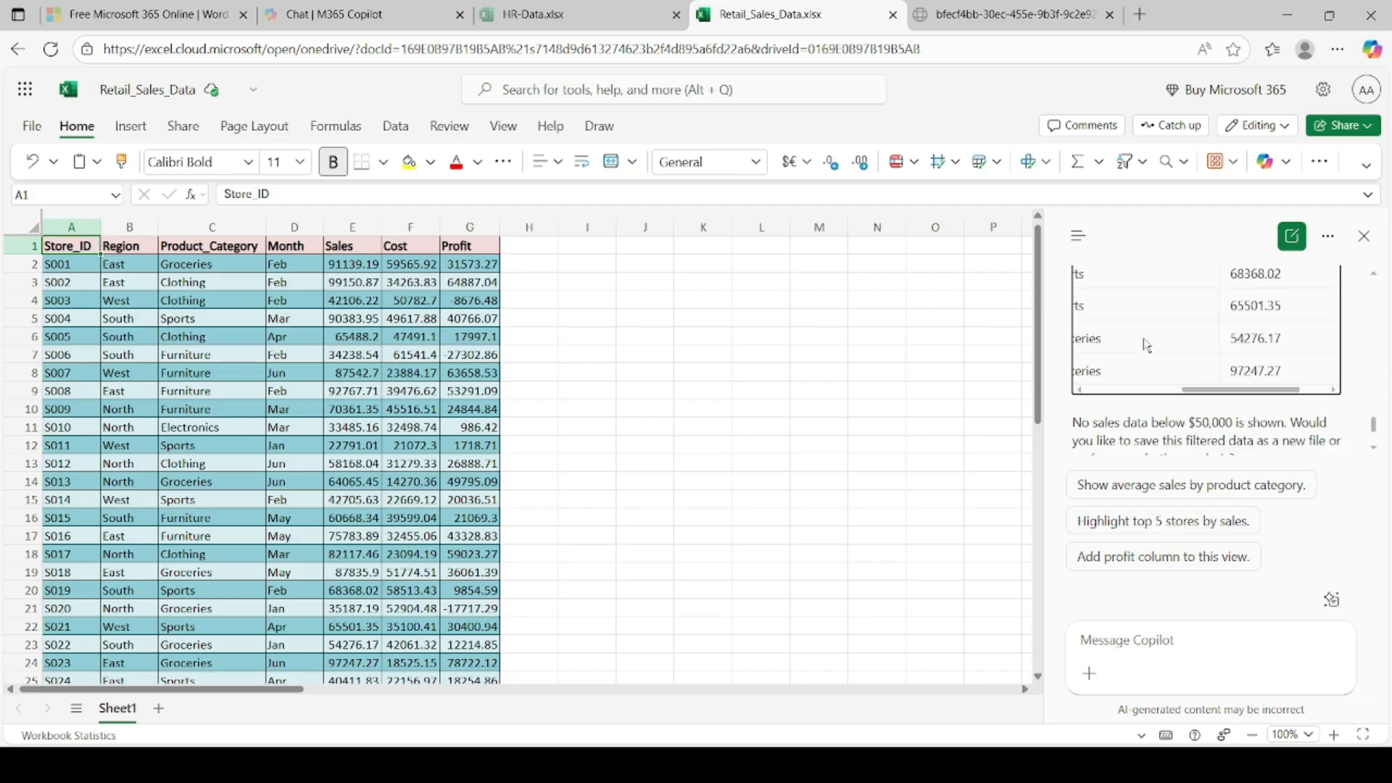
{"action": "scroll", "coordinate": [1147, 344], "scroll_direction": "down", "scroll_amount": 1}
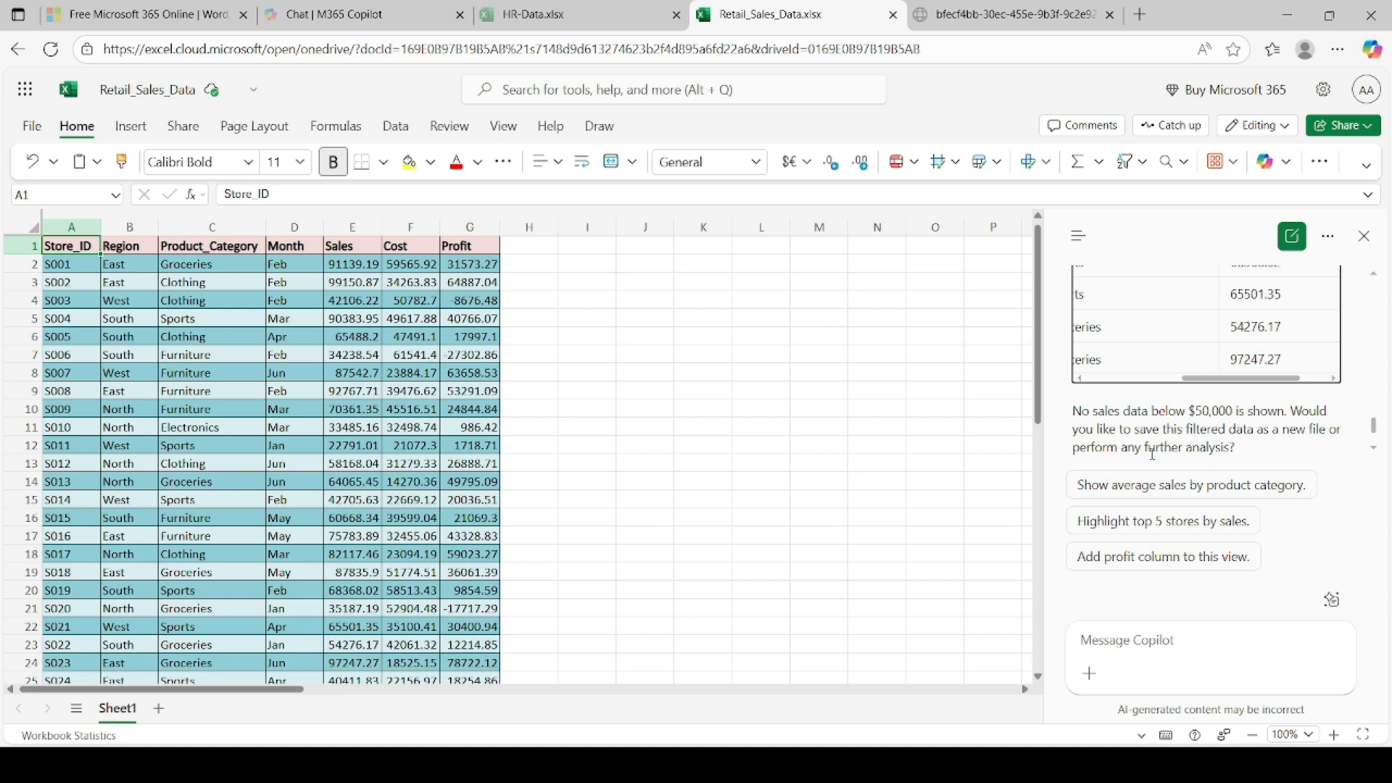
Write a new Copilot message reading "Filter the data to show only Electronics sales below $50,000."
{"action": "left_click", "coordinate": [542, 764]}
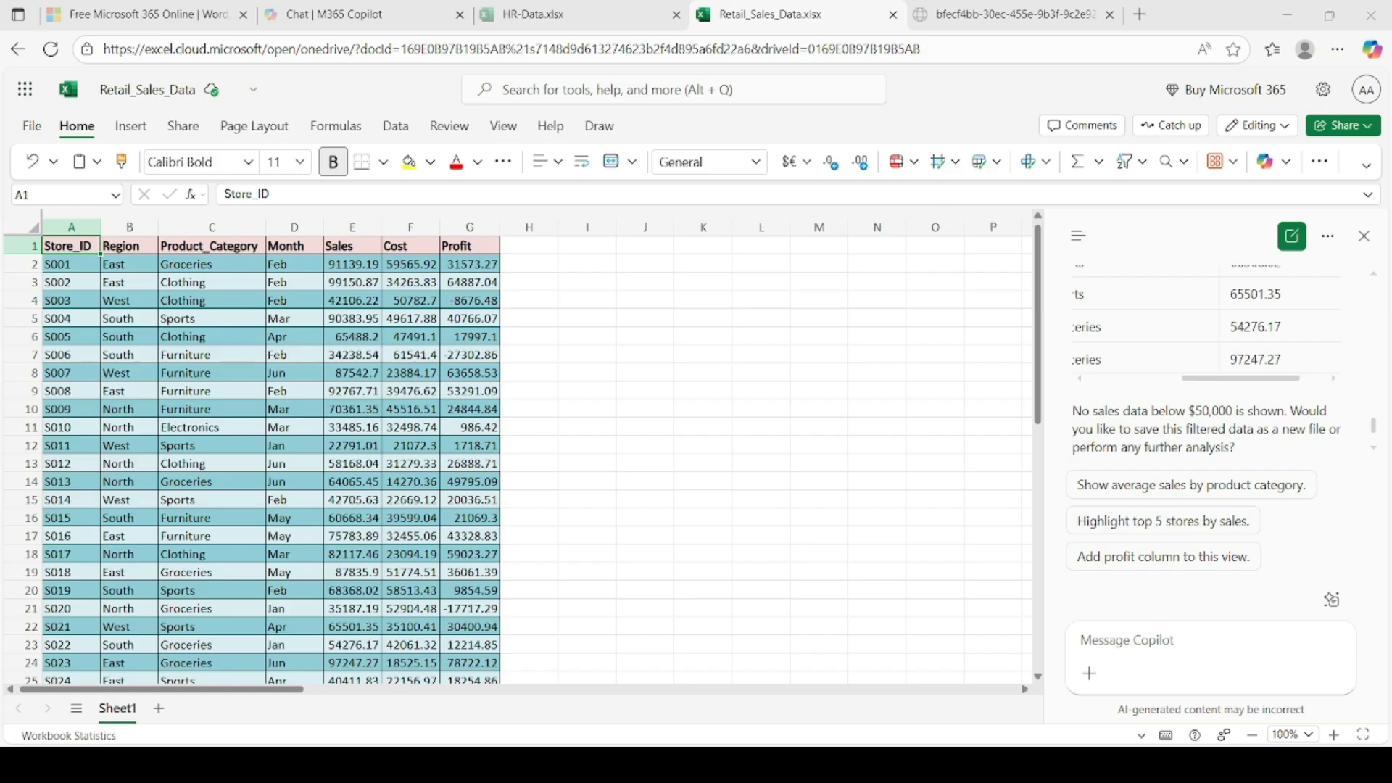
{"action": "left_click", "coordinate": [1122, 656]}
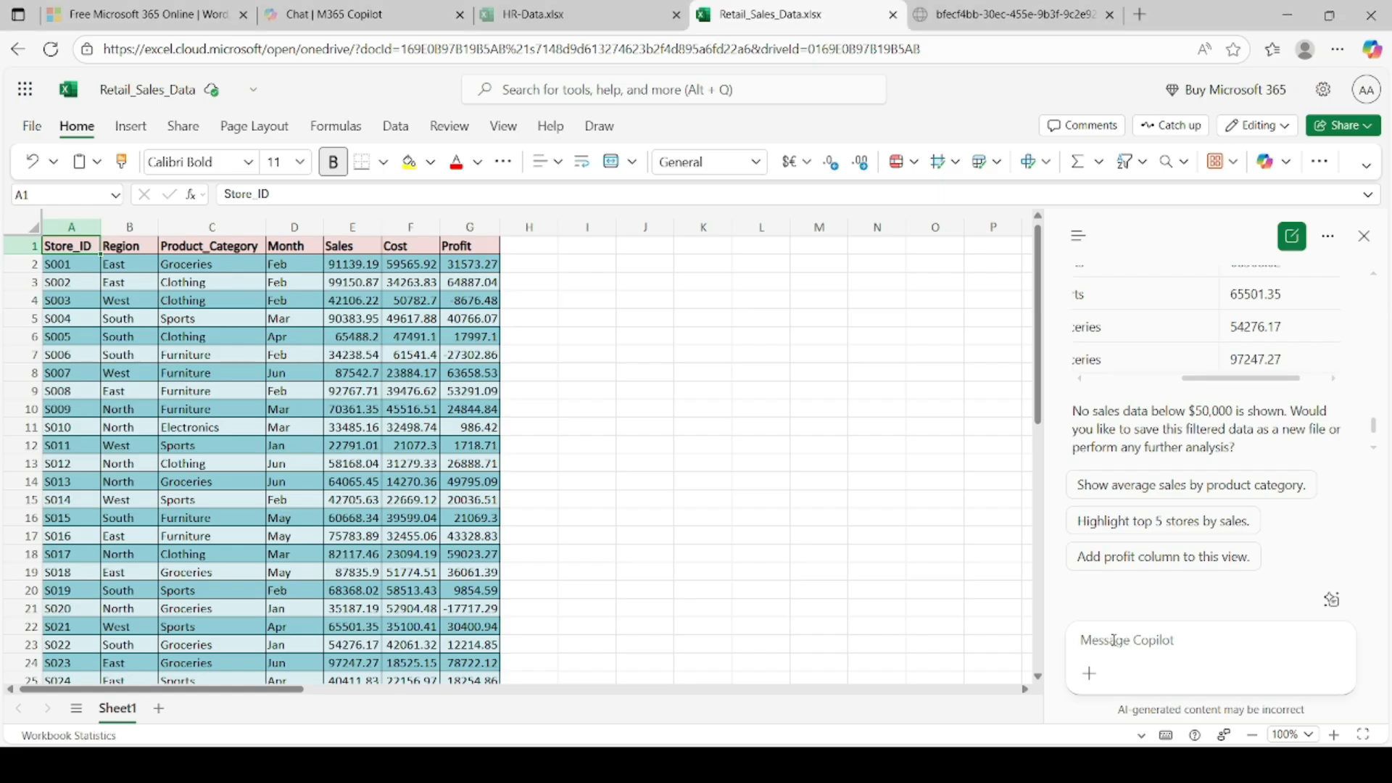
{"action": "type", "text": "Filter the data to show only Electronics sales above $50,000"}
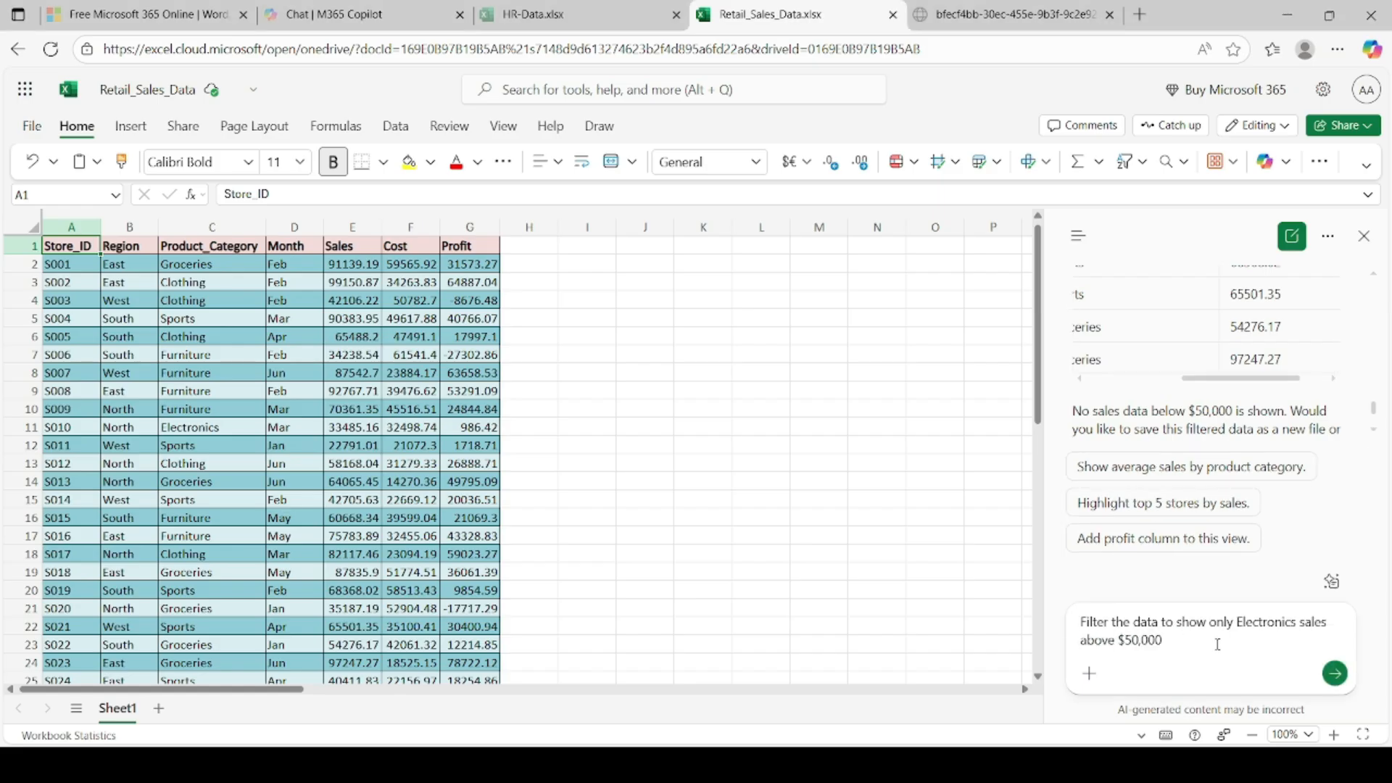
{"action": "key", "text": "BackSpace"}
{"action": "key", "text": "BackSpace"}
{"action": "key", "text": "BackSpace"}
{"action": "key", "text": "BackSpace"}
{"action": "type", "text": "below"}
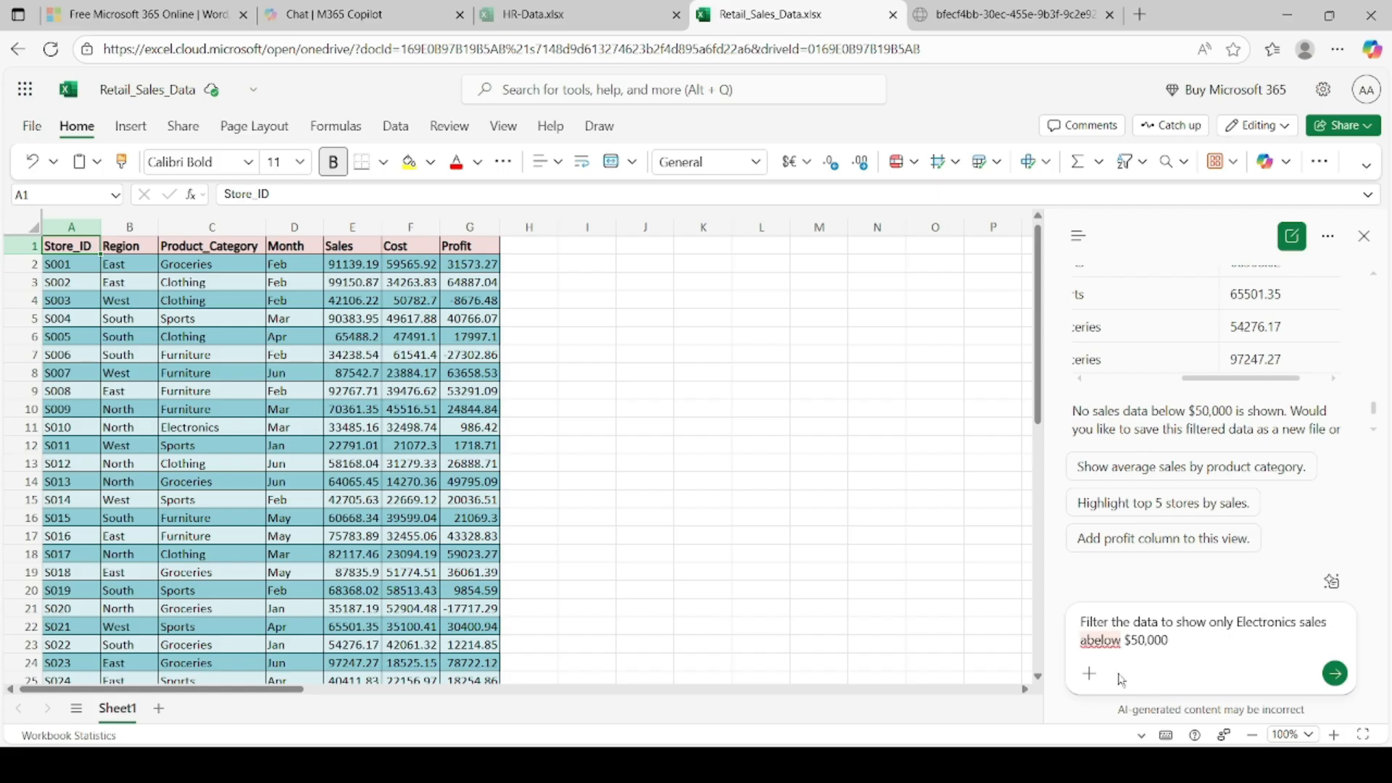
{"action": "key", "text": "Left"}
{"action": "key", "text": "Left"}
{"action": "key", "text": "BackSpace"}
{"action": "type", "text": "."}
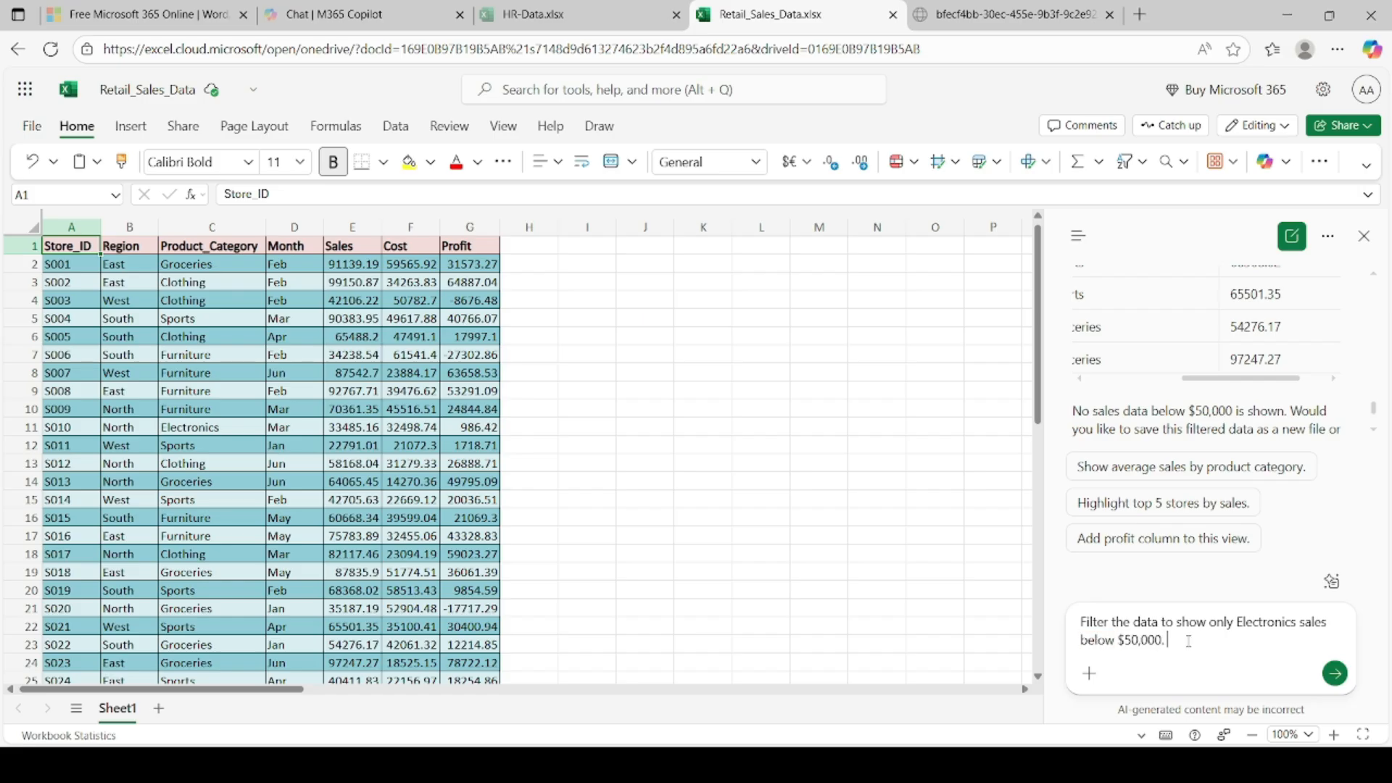
Add "Include store_id, Product_category and sales." to the Electronics prompt, send it, and check the returned row through its Sales column
{"action": "type", "text": " Include store_id, Pro"}
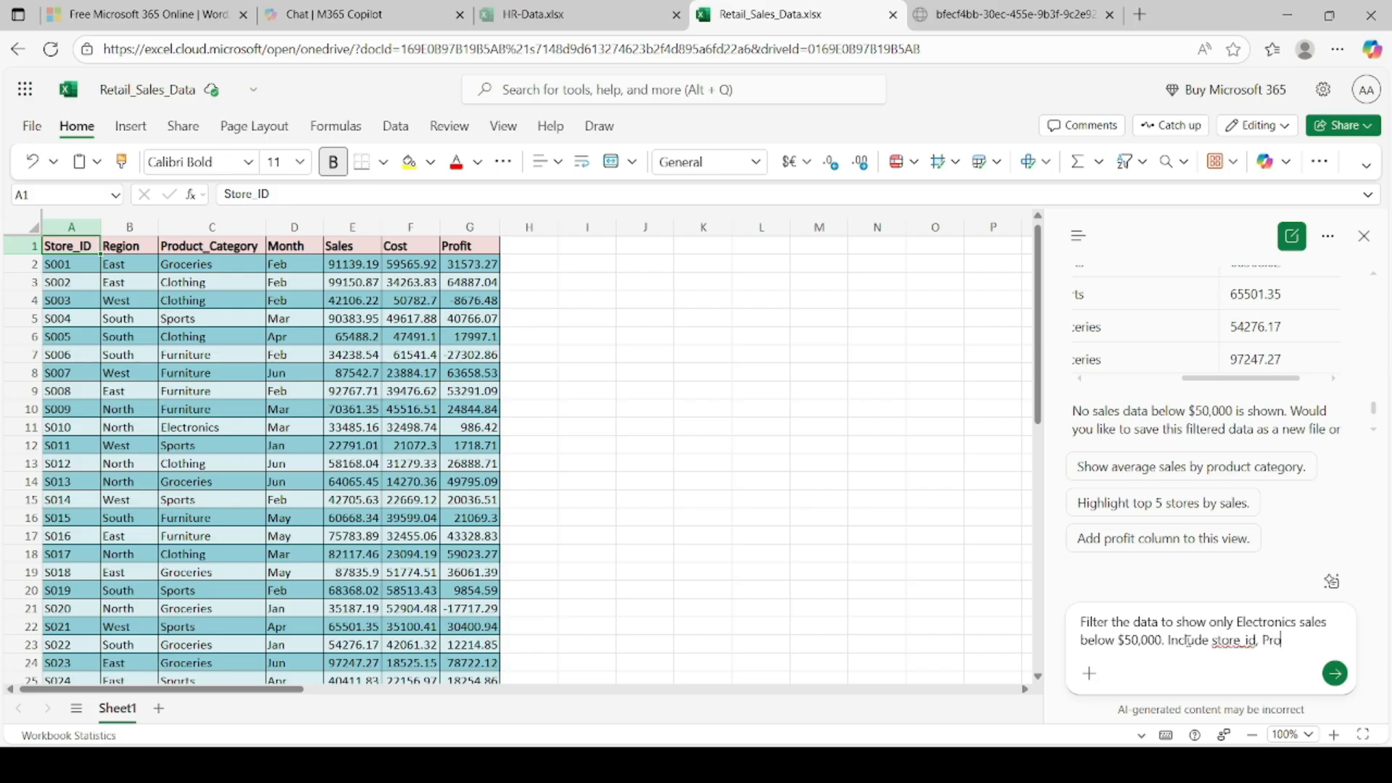
{"action": "type", "text": "duct_category"}
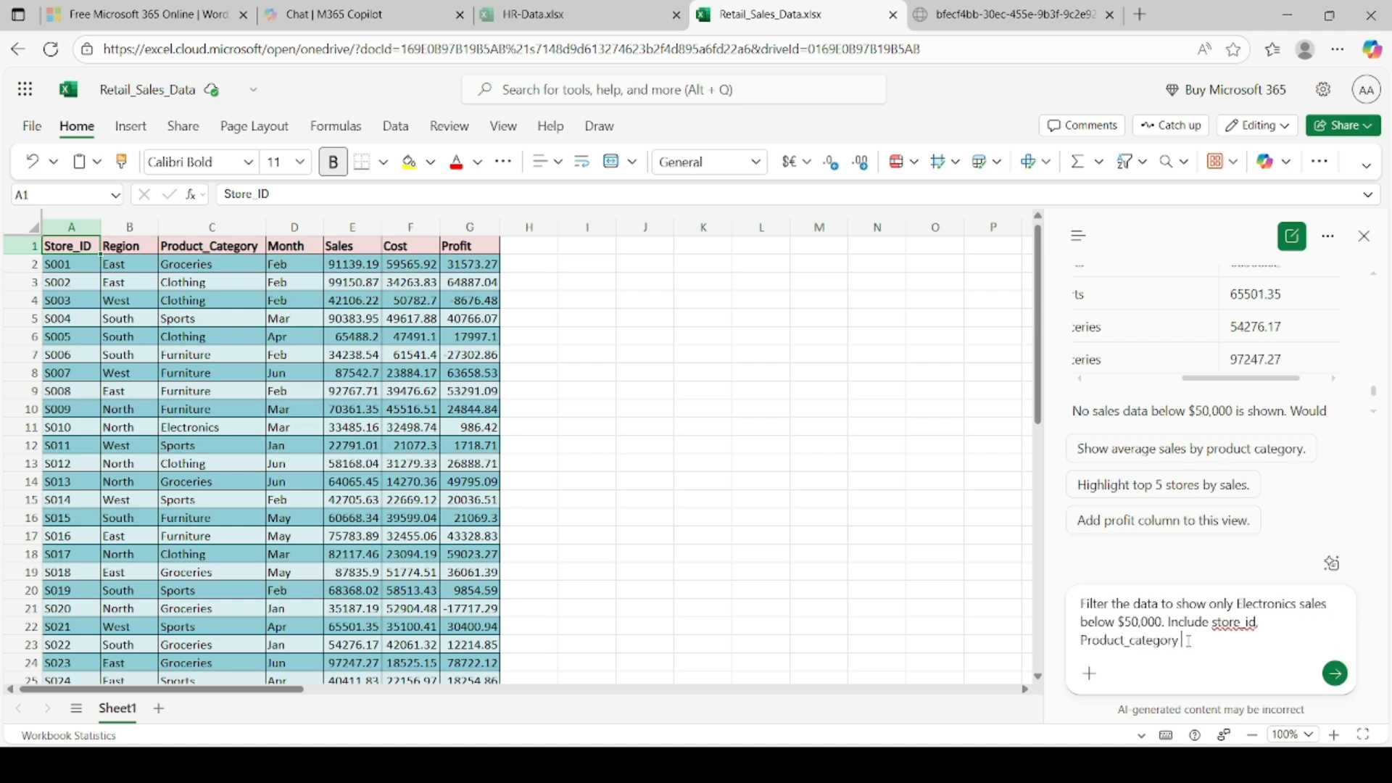
{"action": "type", "text": " and sales."}
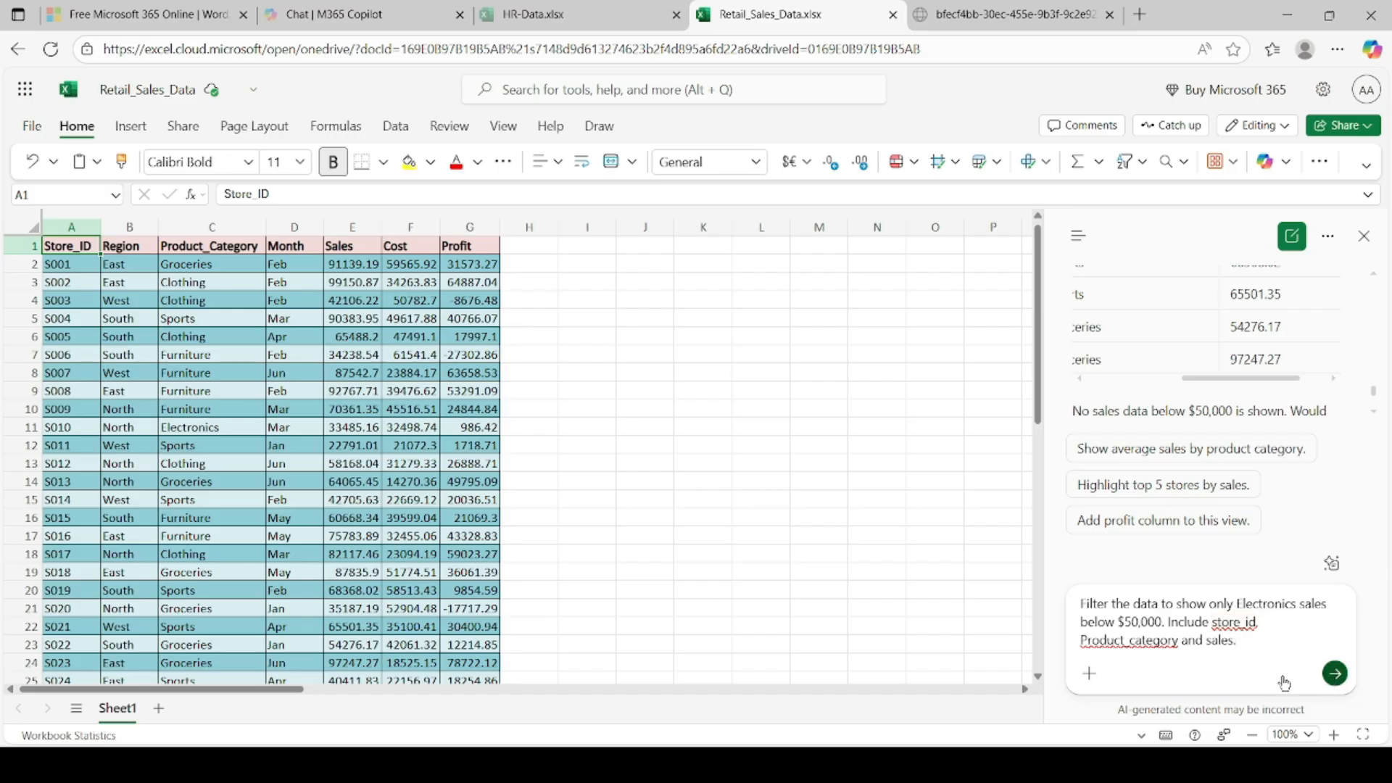
{"action": "key", "text": "Return"}
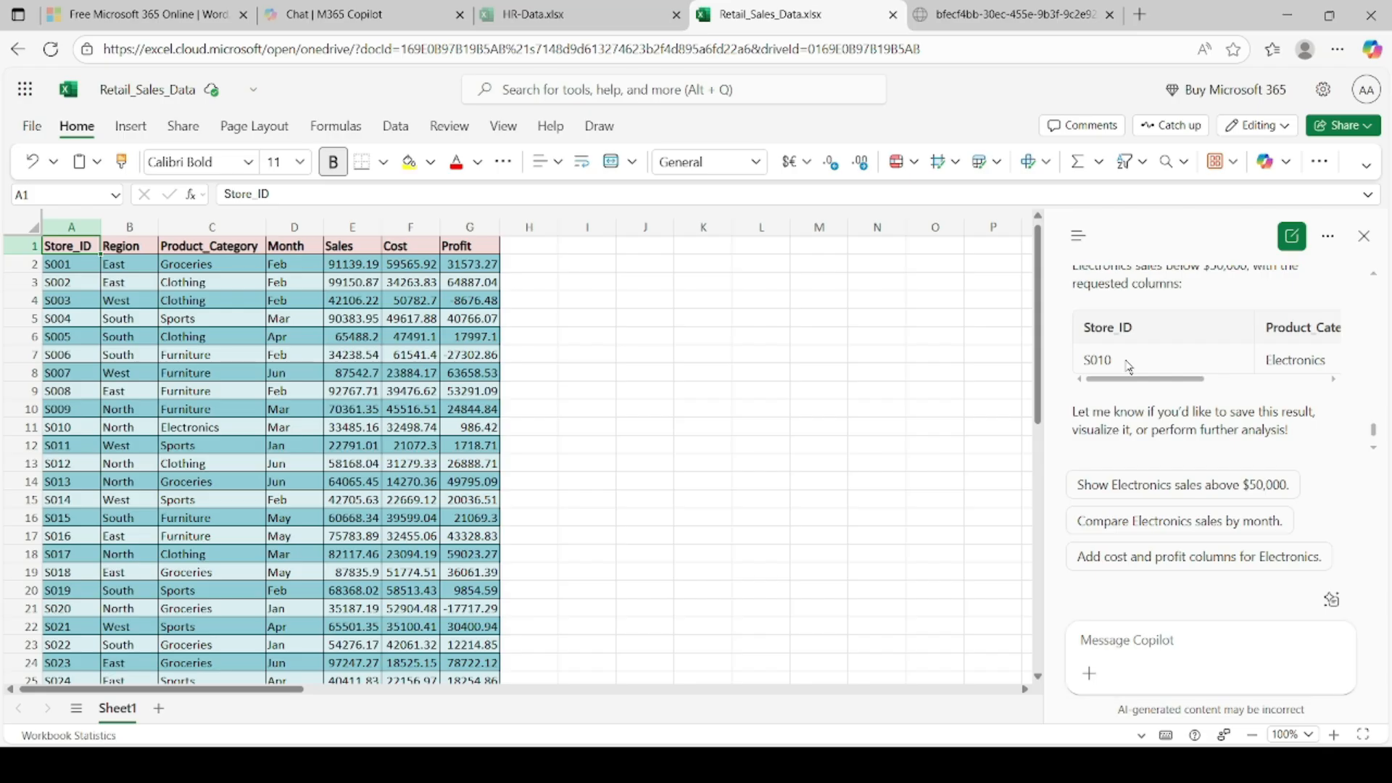
{"action": "scroll", "coordinate": [1128, 367], "scroll_direction": "right", "scroll_amount": 2}
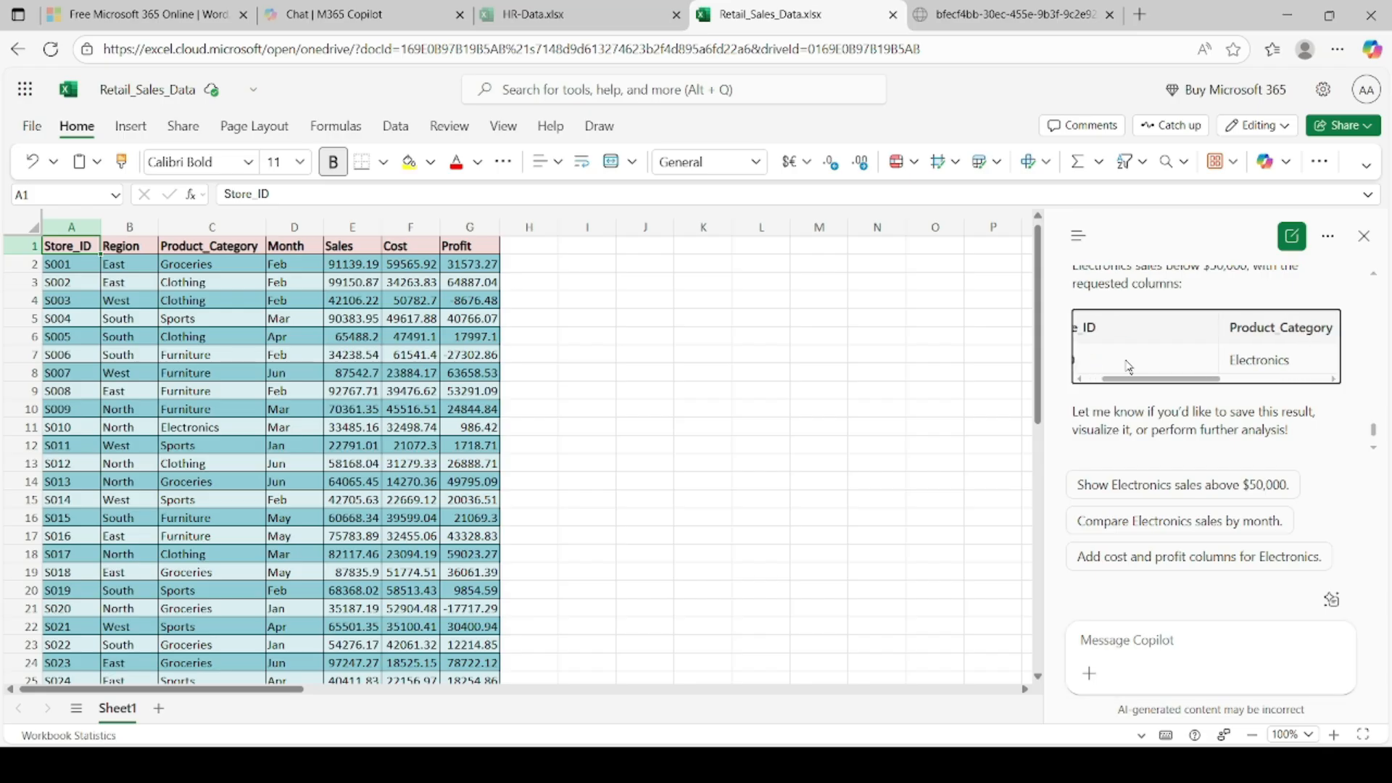
{"action": "scroll", "coordinate": [1128, 366], "scroll_direction": "right", "scroll_amount": 5}
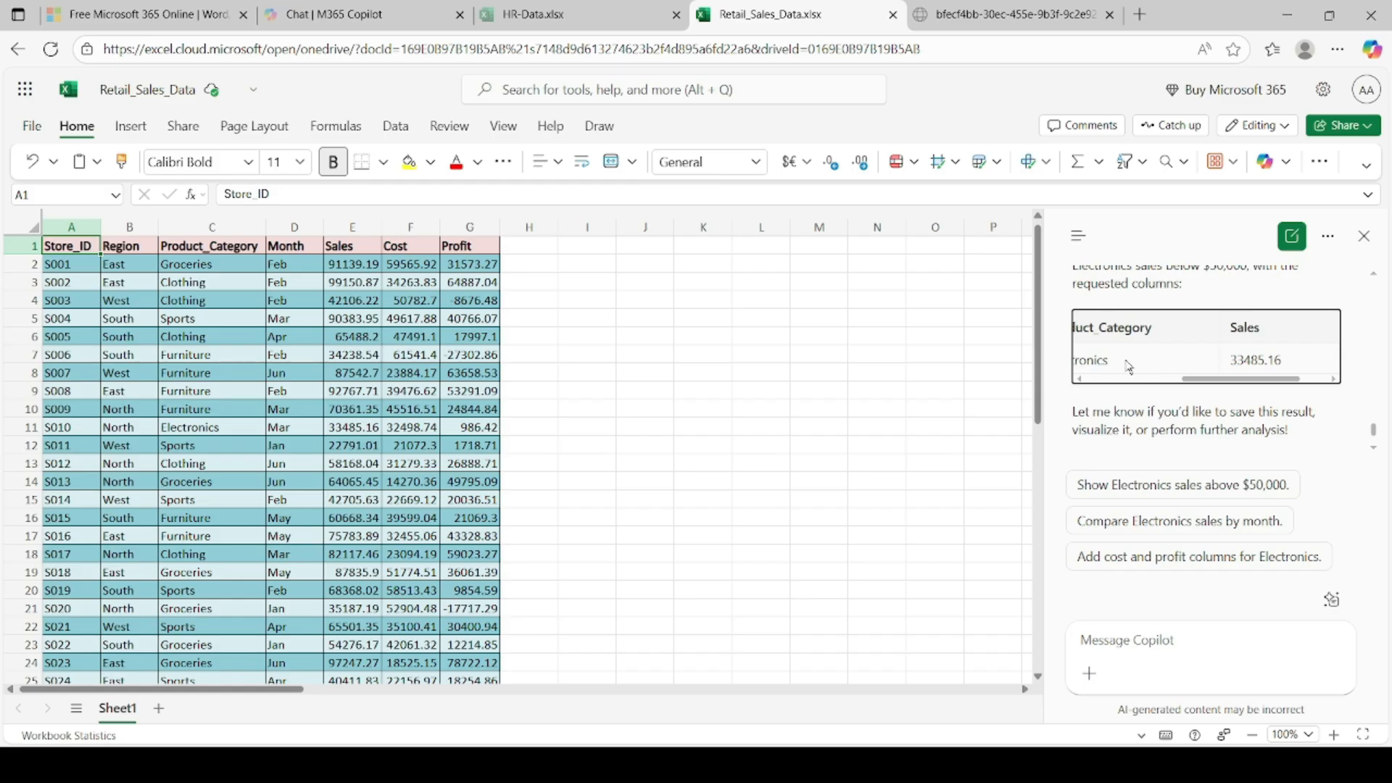
{"action": "scroll", "coordinate": [1128, 366], "scroll_direction": "right", "scroll_amount": 2}
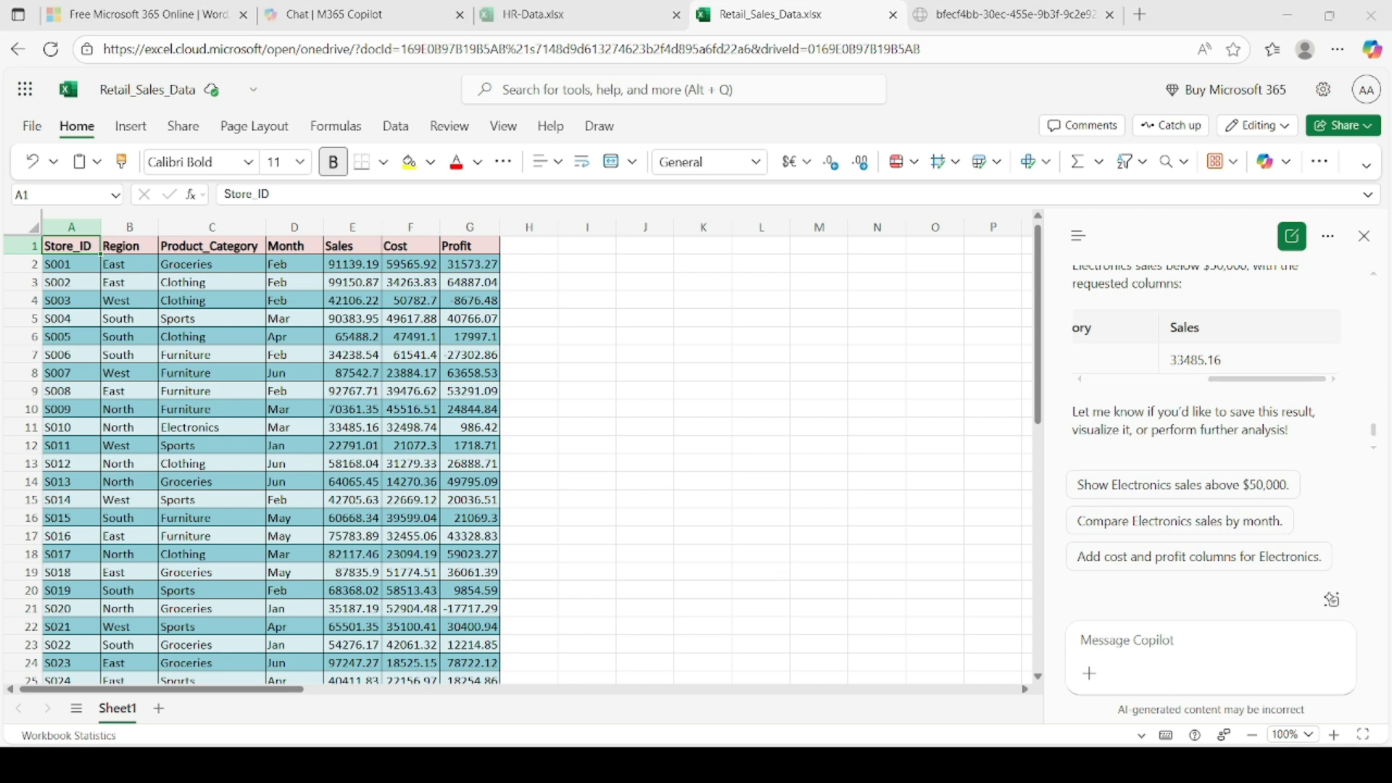
Ask Copilot "Sort sales data by product_category in ascending order"
{"action": "left_click", "coordinate": [1099, 639]}
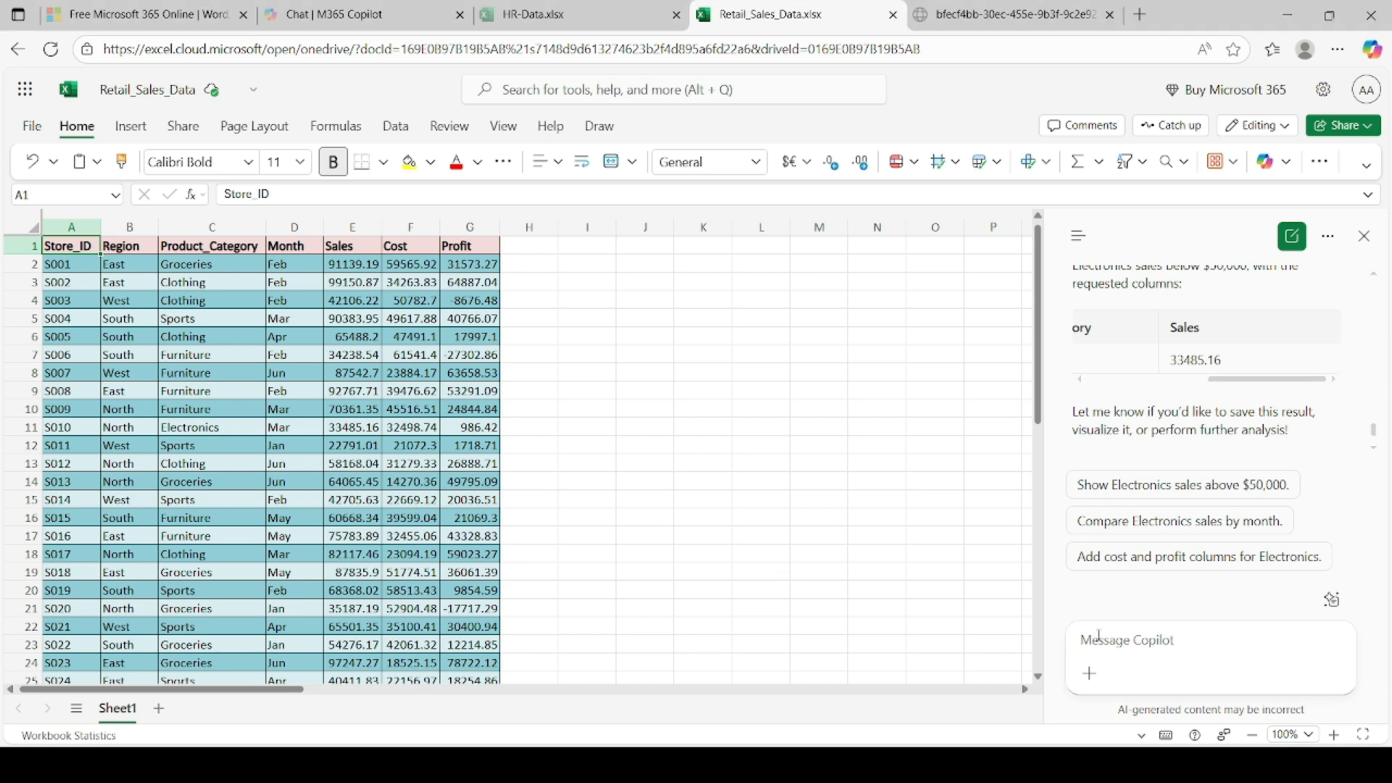
{"action": "type", "text": "Sort sa"}
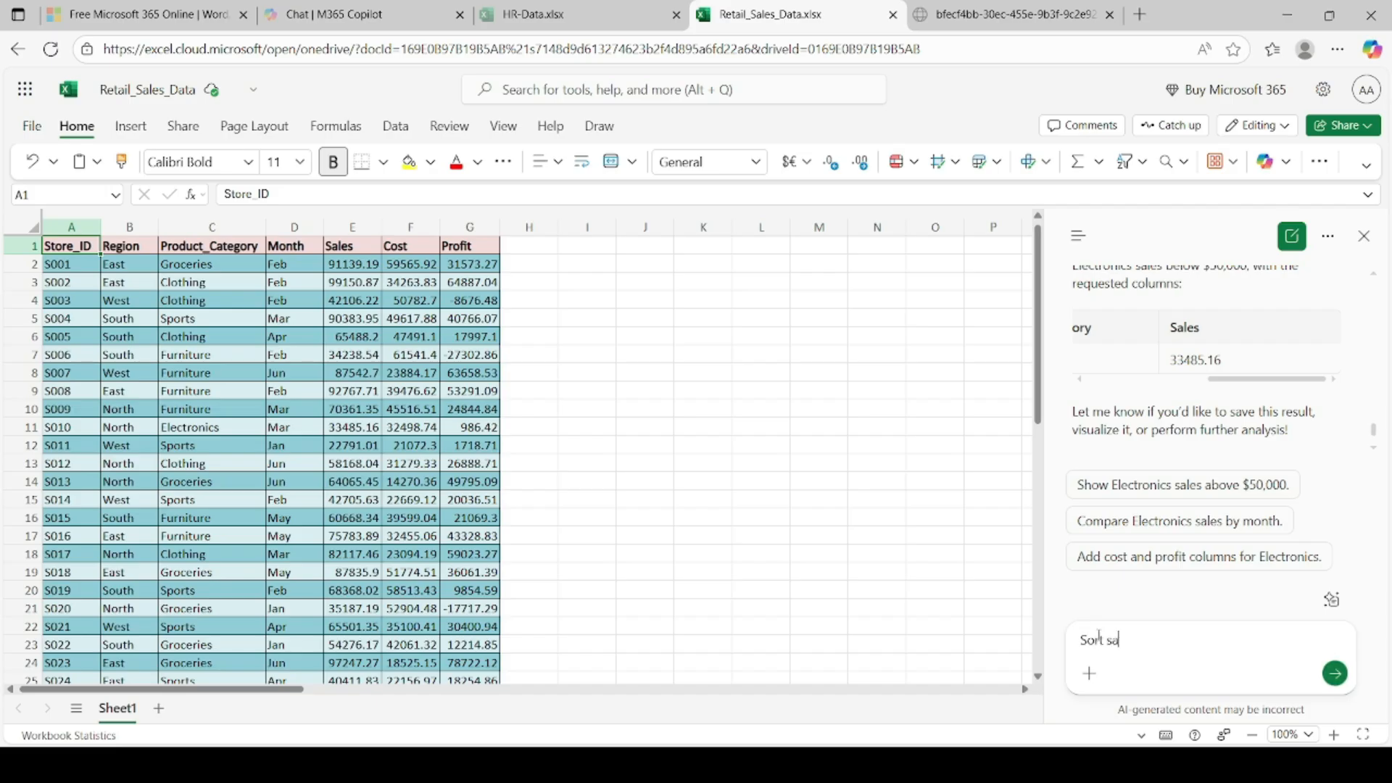
{"action": "type", "text": "les data"}
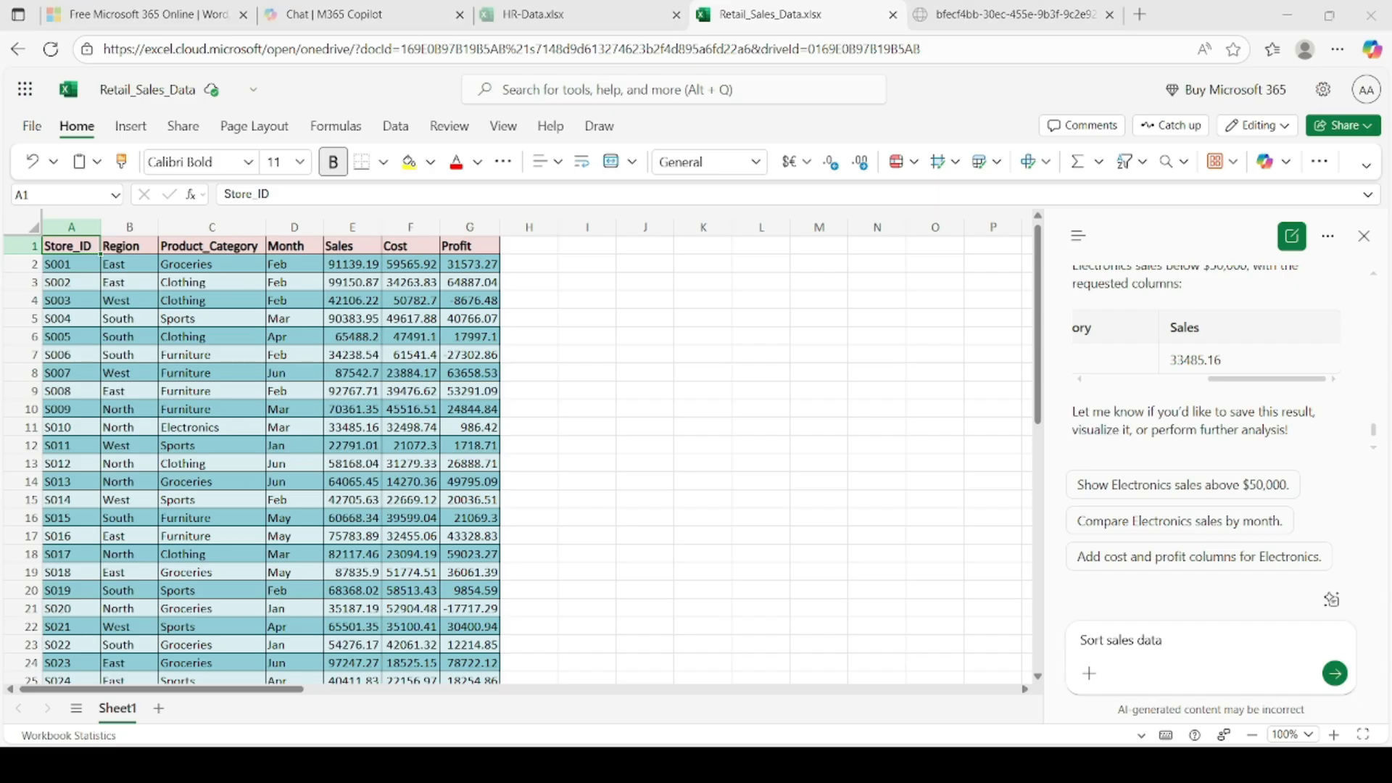
{"action": "left_click", "coordinate": [1206, 640]}
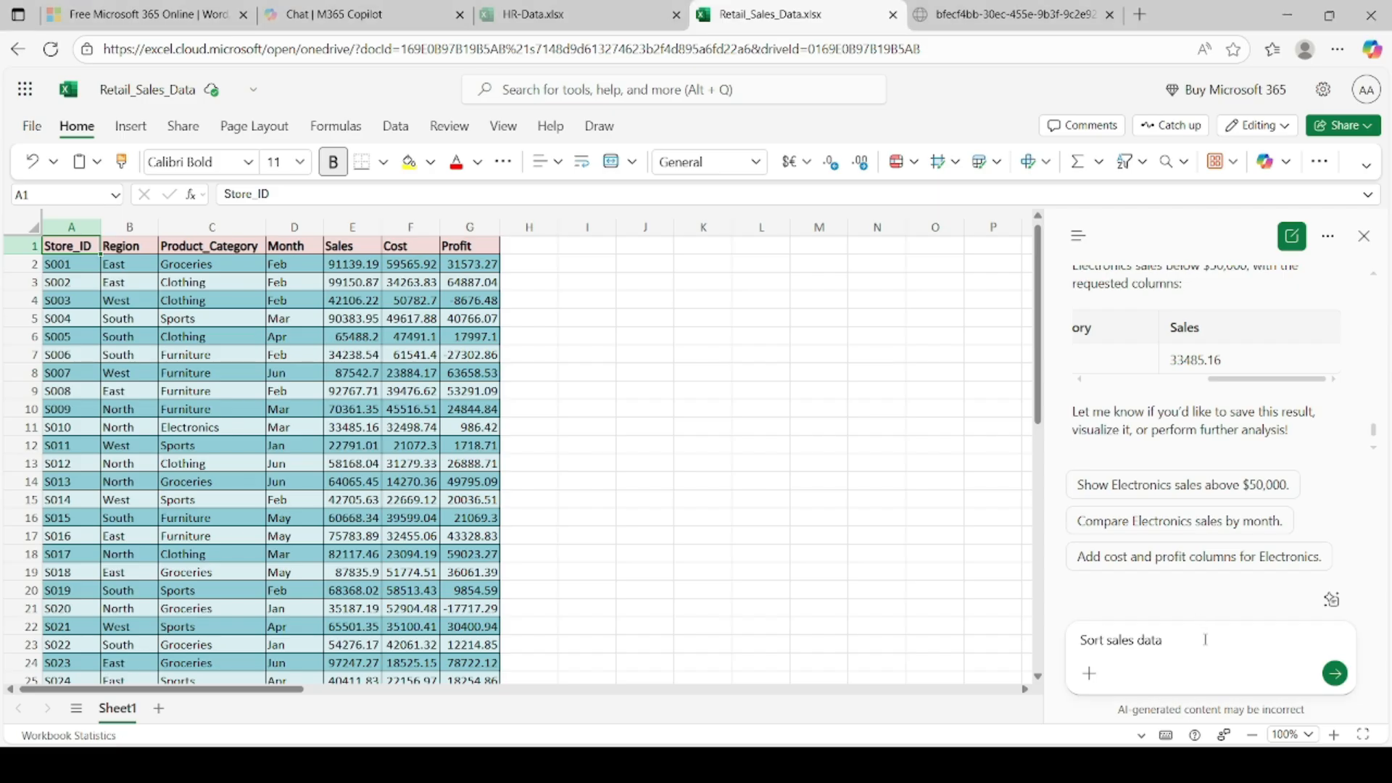
{"action": "type", "text": "by product_category in as"}
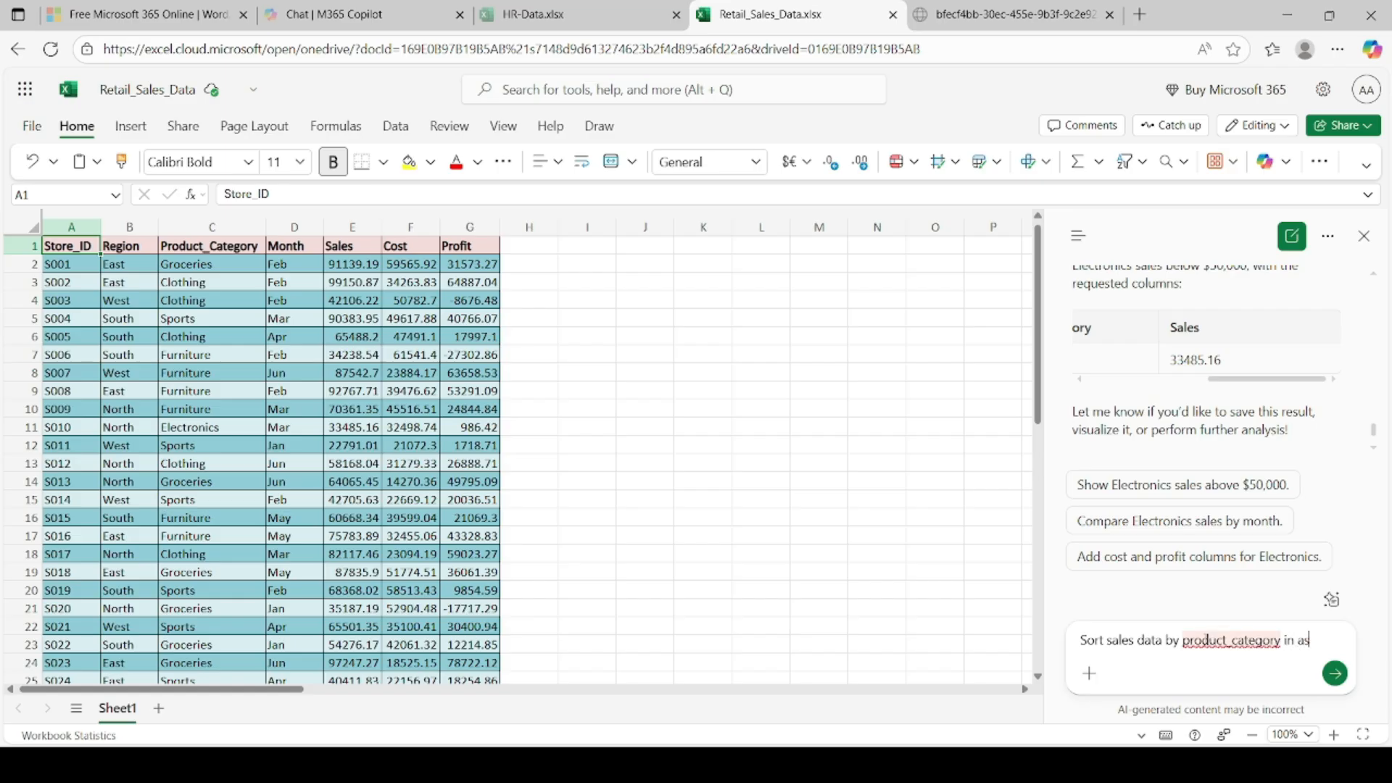
{"action": "type", "text": "cending p"}
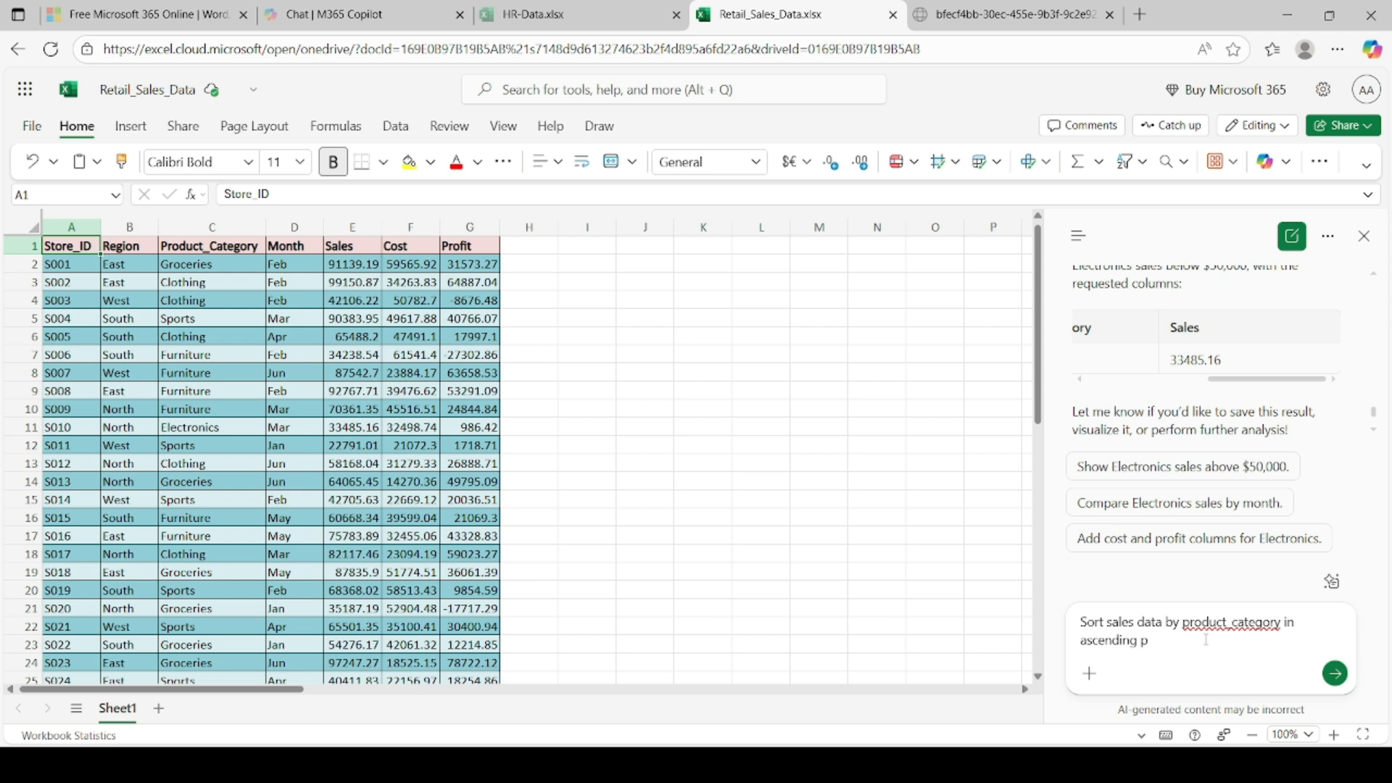
{"action": "key", "text": "BackSpace"}
{"action": "type", "text": "order"}
{"action": "key", "text": "Return"}
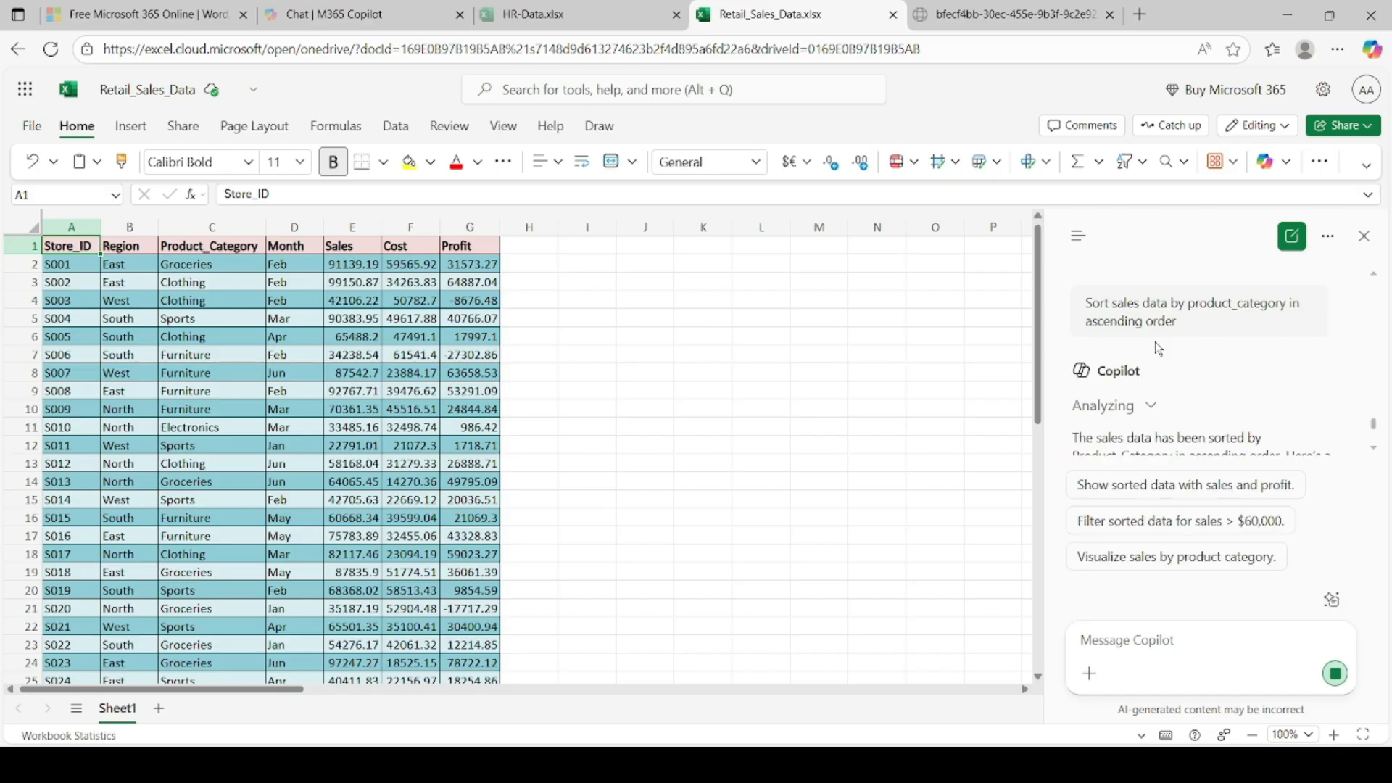
Read Copilot's reply on the sorted product categories through to its closing note
{"action": "scroll", "coordinate": [1158, 349], "scroll_direction": "down", "scroll_amount": 3}
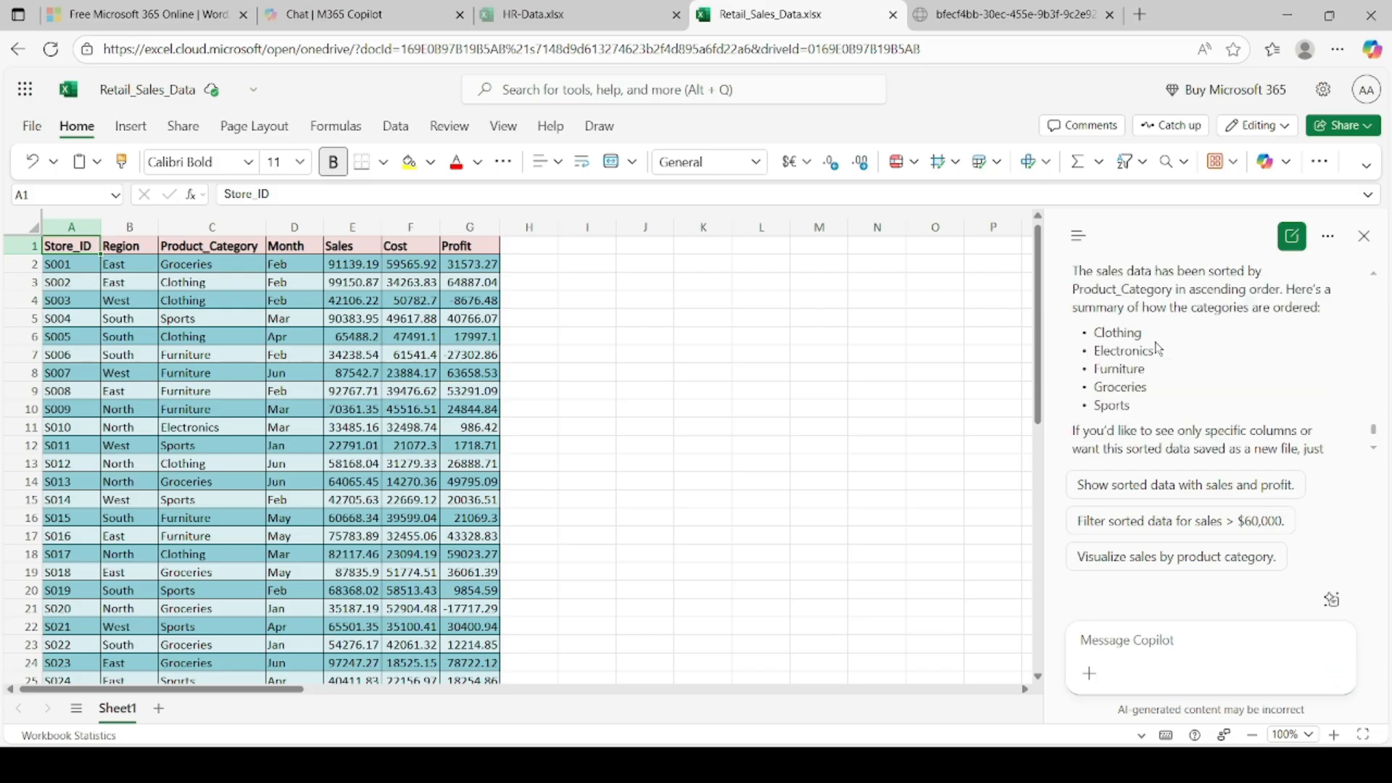
{"action": "scroll", "coordinate": [1158, 349], "scroll_direction": "down", "scroll_amount": 2}
{"action": "scroll", "coordinate": [1158, 349], "scroll_direction": "down", "scroll_amount": 2}
{"action": "scroll", "coordinate": [1158, 349], "scroll_direction": "up", "scroll_amount": 1}
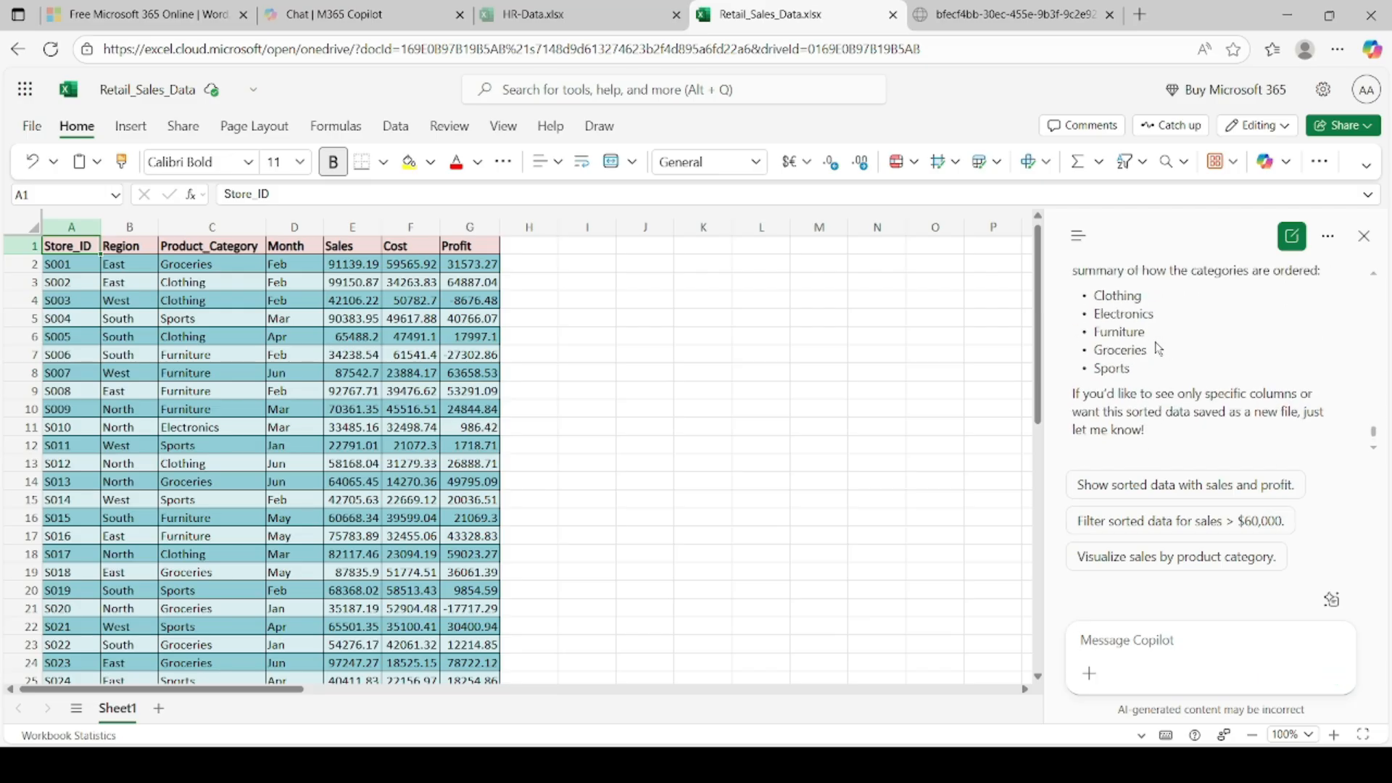
{"action": "scroll", "coordinate": [1158, 349], "scroll_direction": "up", "scroll_amount": 2}
{"action": "scroll", "coordinate": [1158, 348], "scroll_direction": "down", "scroll_amount": 2}
Ask Copilot "show sorted data with sales"
{"action": "type", "text": "s"}
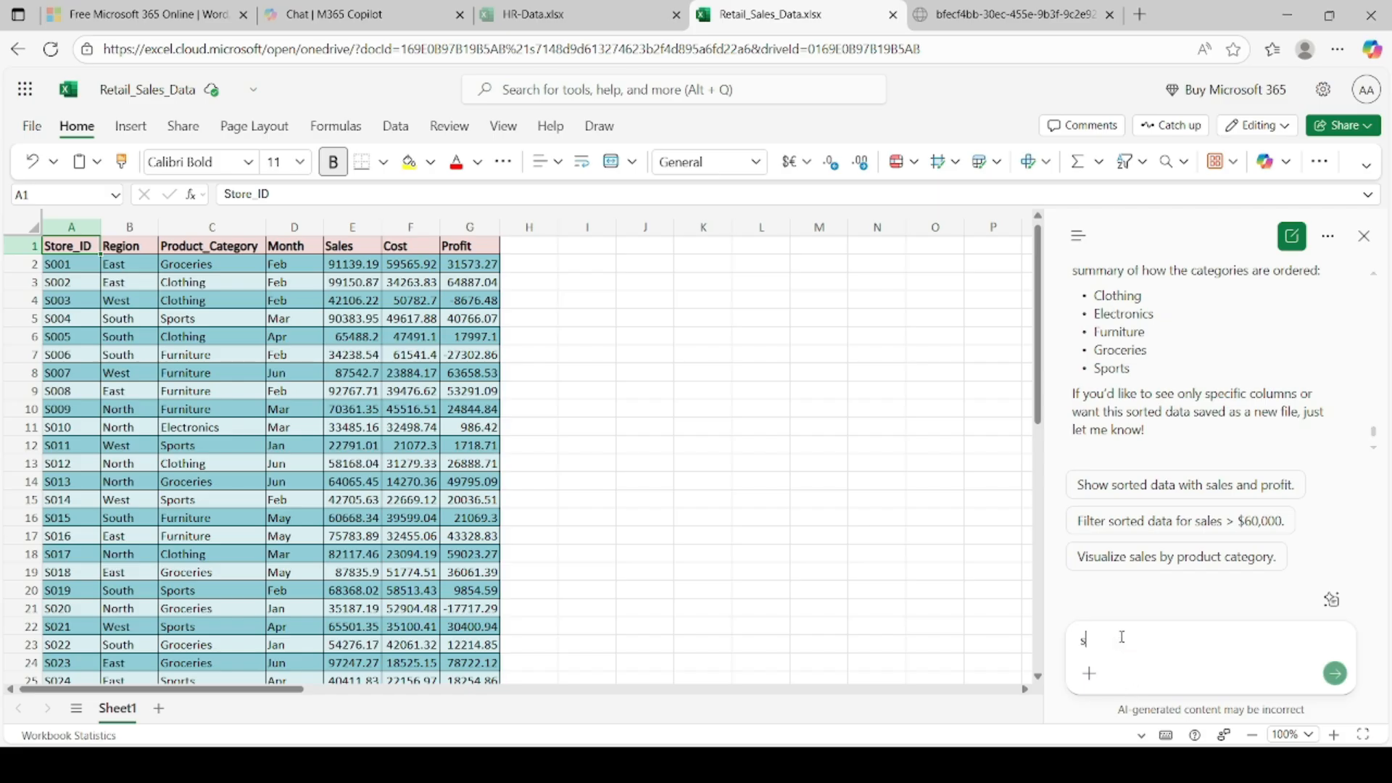
{"action": "type", "text": "how sorted data"}
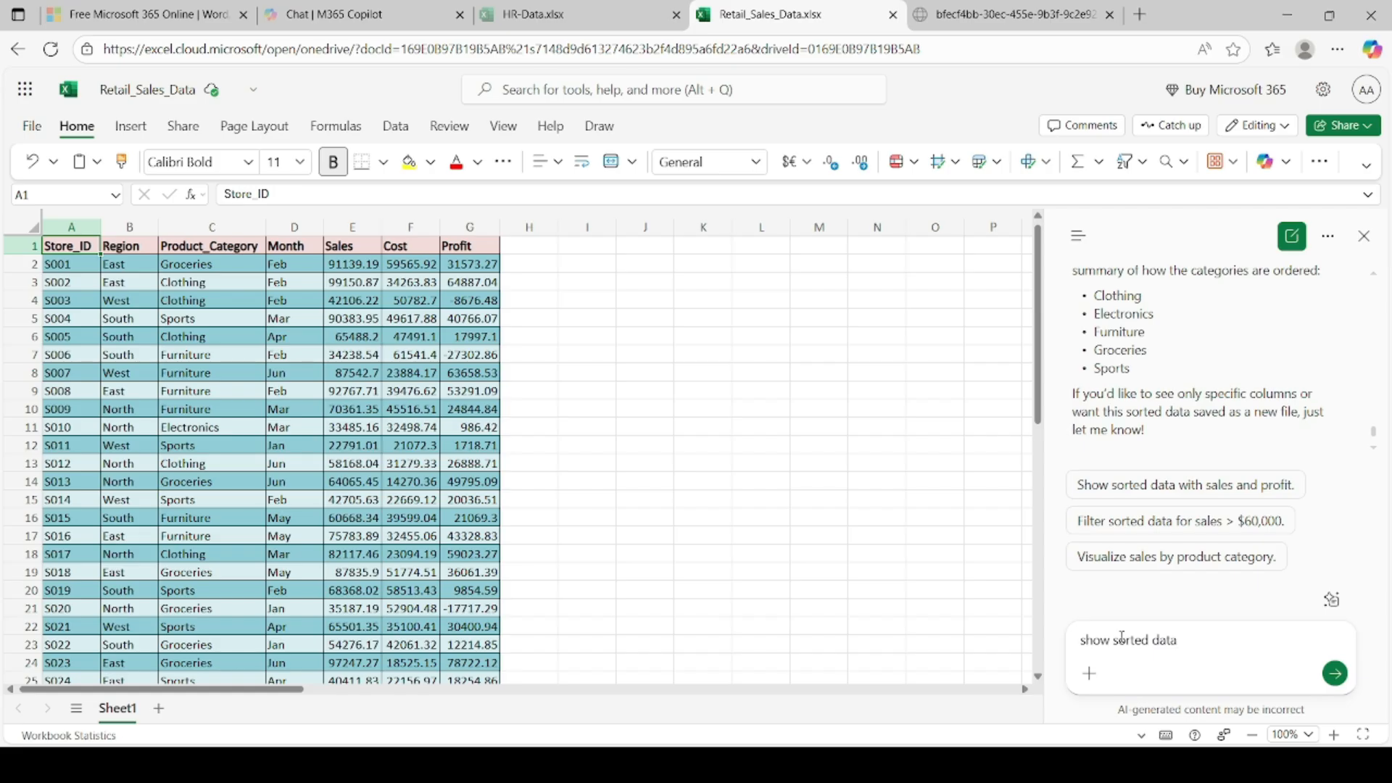
{"action": "type", "text": "with sales"}
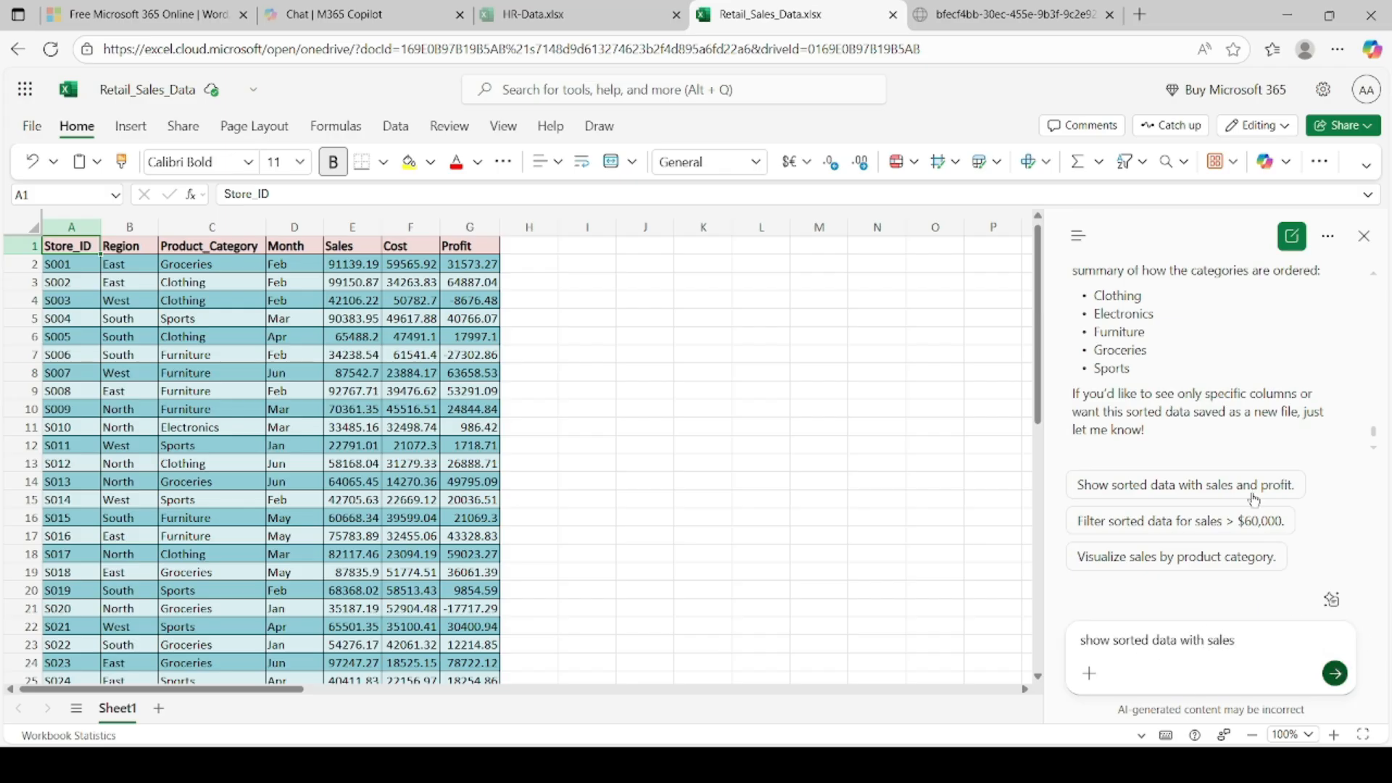
{"action": "key", "text": "Return"}
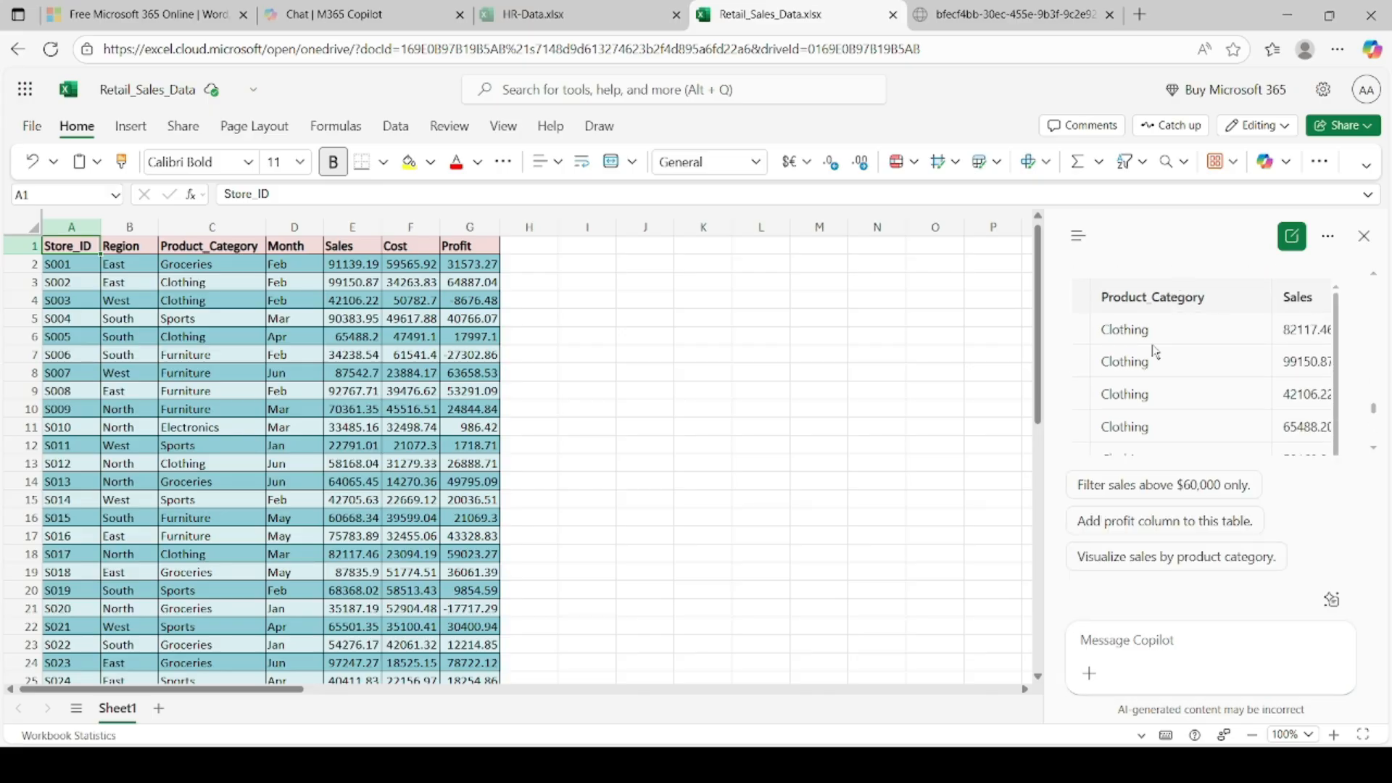
Review the Product_Category and Sales columns of Copilot's sorted table through to its closing note, then return to the end of the previous reply
{"action": "scroll", "coordinate": [1155, 351], "scroll_direction": "down", "scroll_amount": 3}
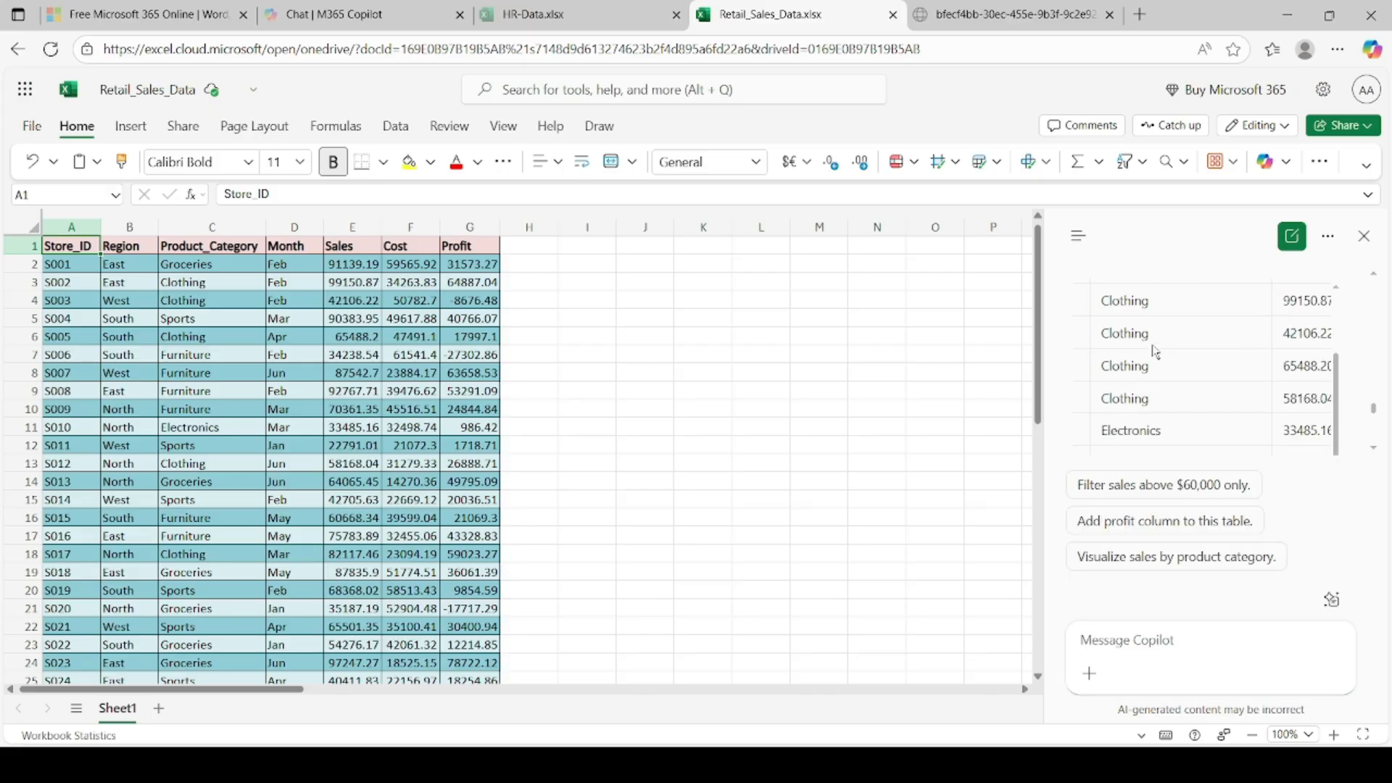
{"action": "scroll", "coordinate": [1153, 351], "scroll_direction": "down", "scroll_amount": 2}
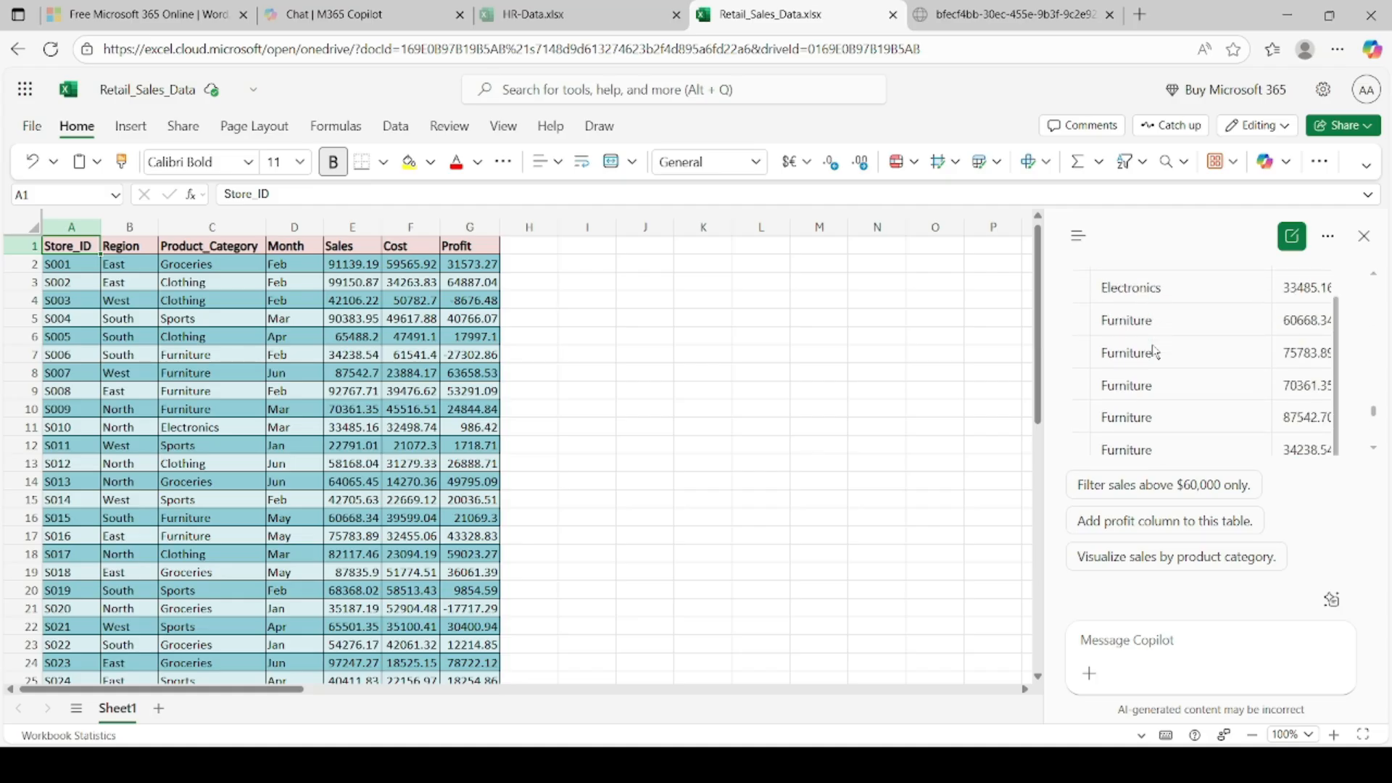
{"action": "scroll", "coordinate": [1111, 337], "scroll_direction": "up", "scroll_amount": 3}
{"action": "scroll", "coordinate": [1111, 330], "scroll_direction": "up", "scroll_amount": 3}
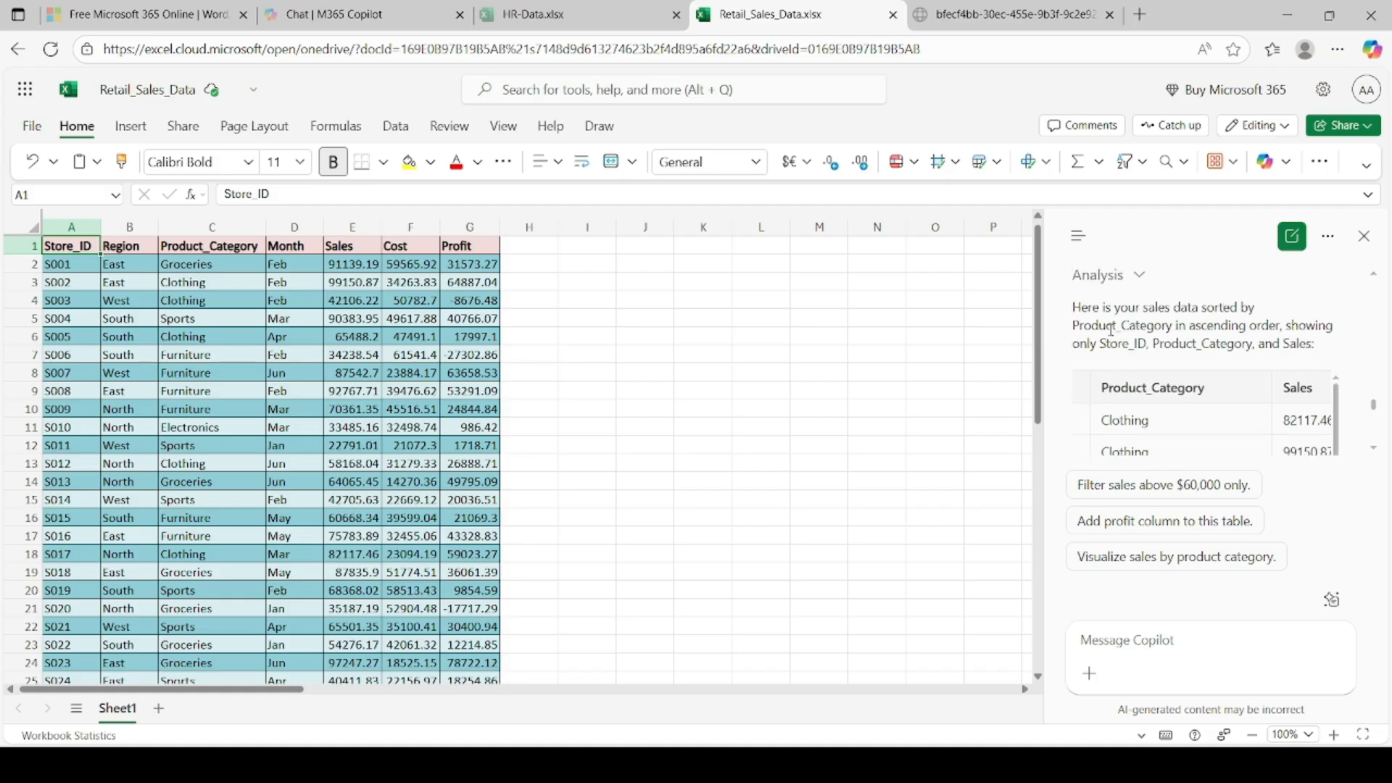
{"action": "scroll", "coordinate": [1126, 415], "scroll_direction": "down", "scroll_amount": 2}
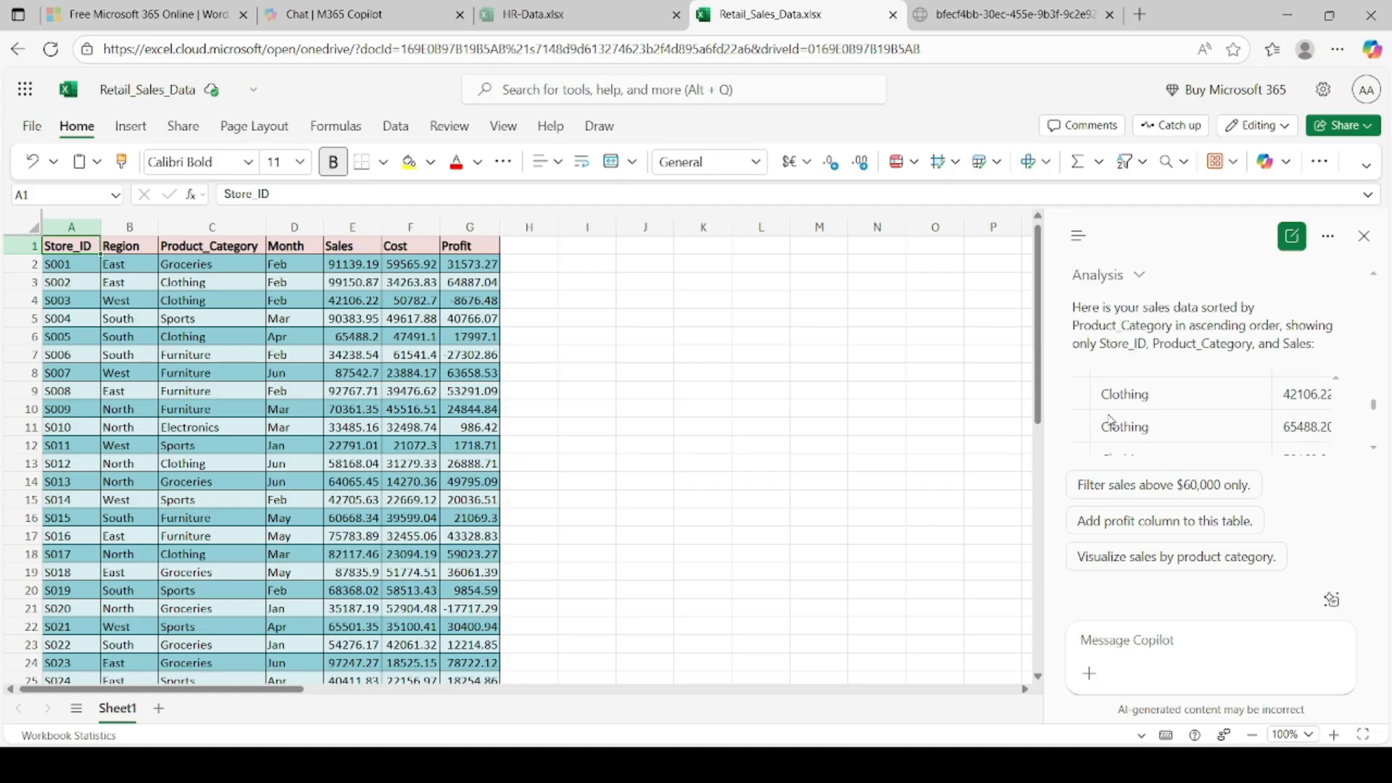
{"action": "scroll", "coordinate": [1131, 392], "scroll_direction": "down", "scroll_amount": 1}
{"action": "scroll", "coordinate": [1131, 392], "scroll_direction": "down", "scroll_amount": 3}
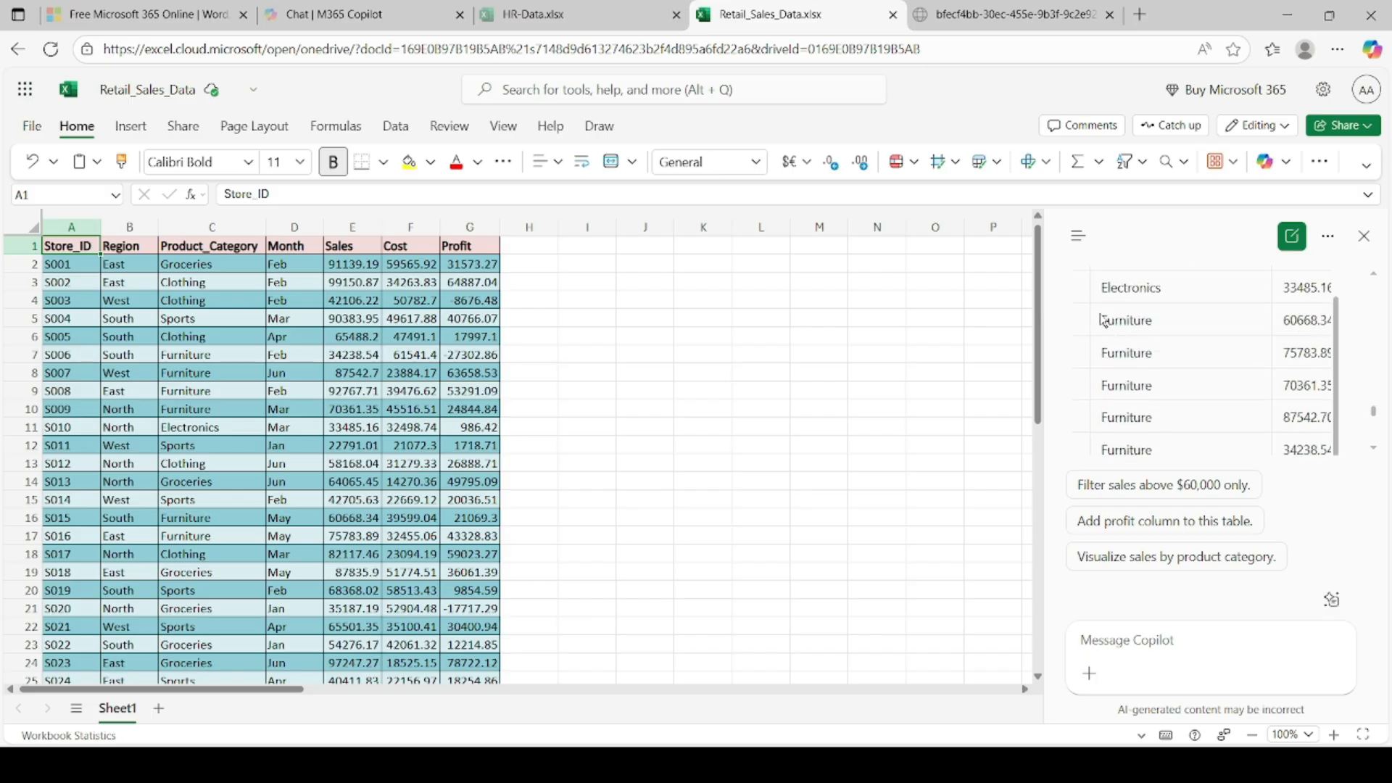
{"action": "scroll", "coordinate": [1121, 380], "scroll_direction": "down", "scroll_amount": 3}
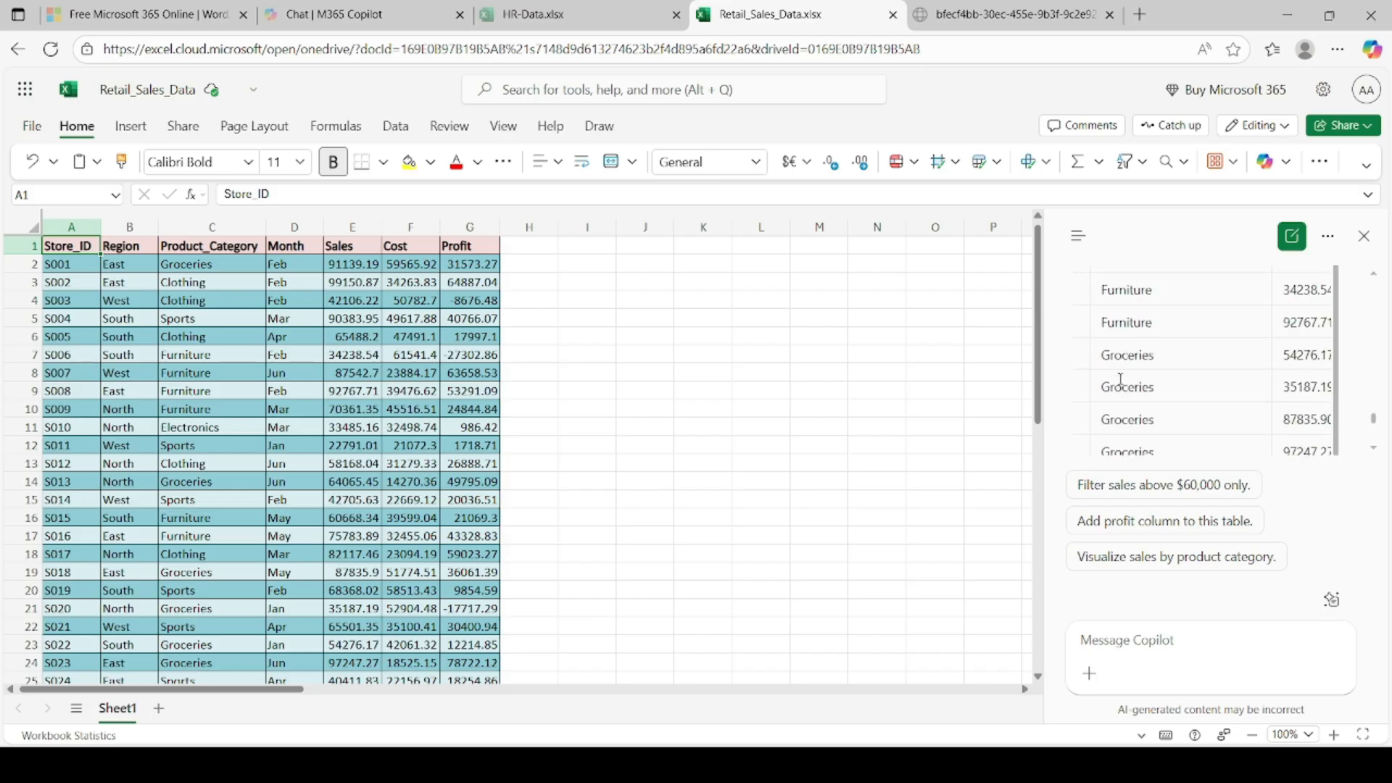
{"action": "scroll", "coordinate": [1120, 355], "scroll_direction": "up", "scroll_amount": 3}
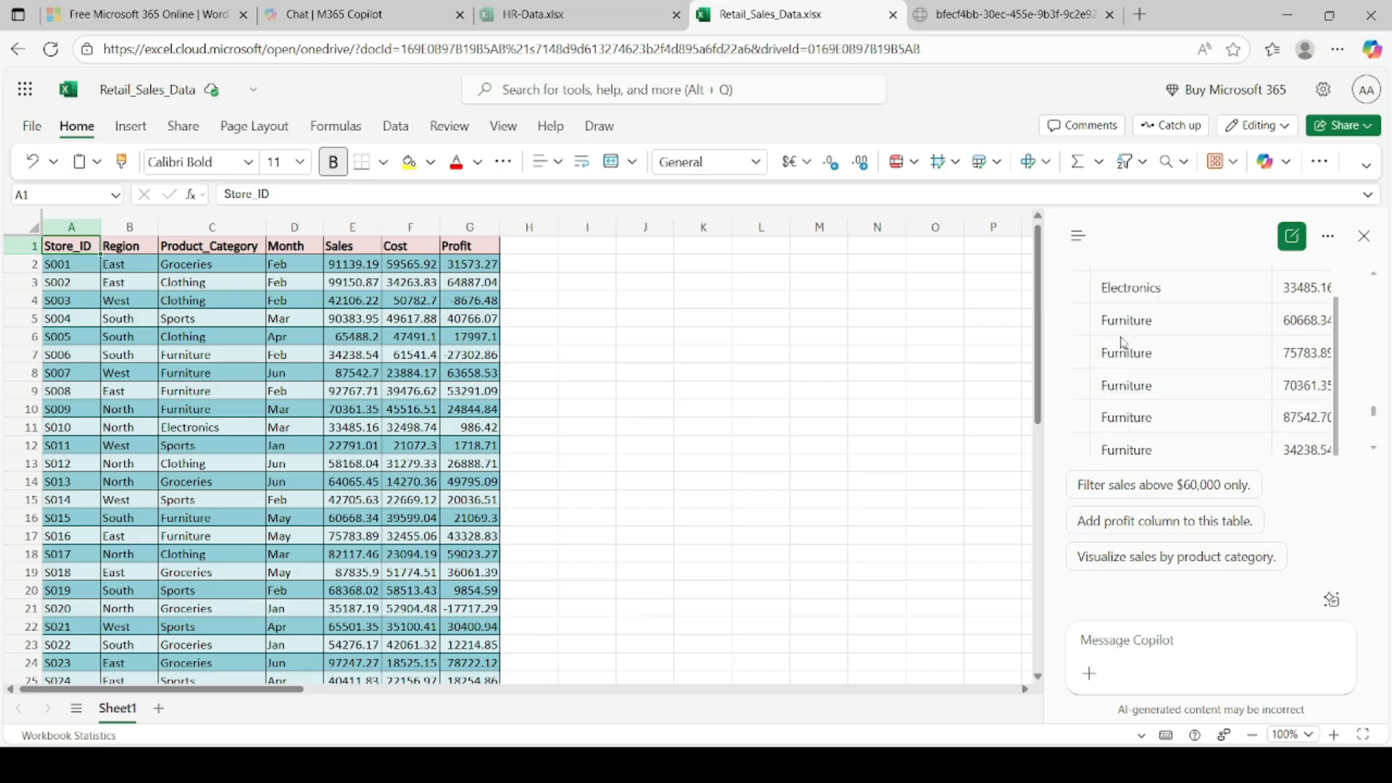
{"action": "scroll", "coordinate": [1120, 379], "scroll_direction": "down", "scroll_amount": 3}
{"action": "scroll", "coordinate": [1120, 379], "scroll_direction": "down", "scroll_amount": 5}
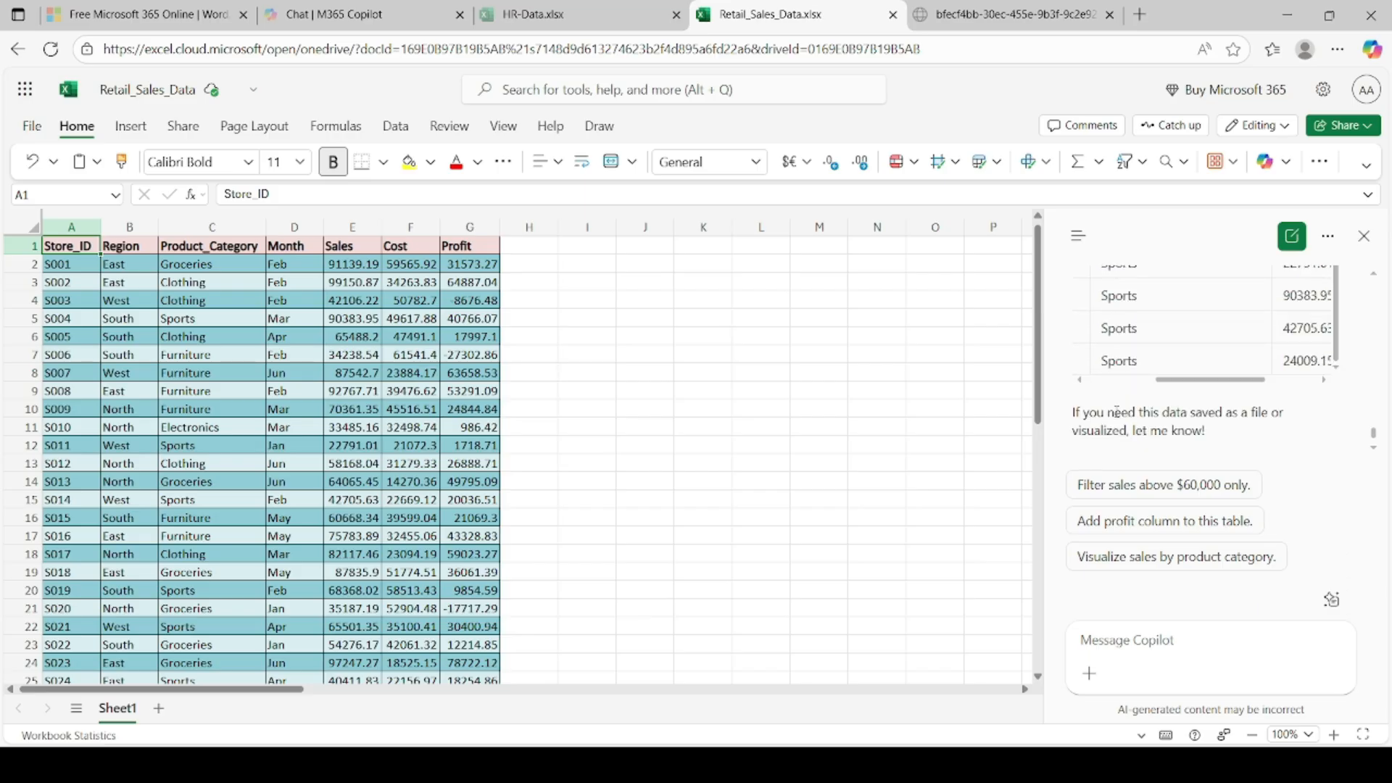
{"action": "scroll", "coordinate": [1121, 392], "scroll_direction": "up", "scroll_amount": 3}
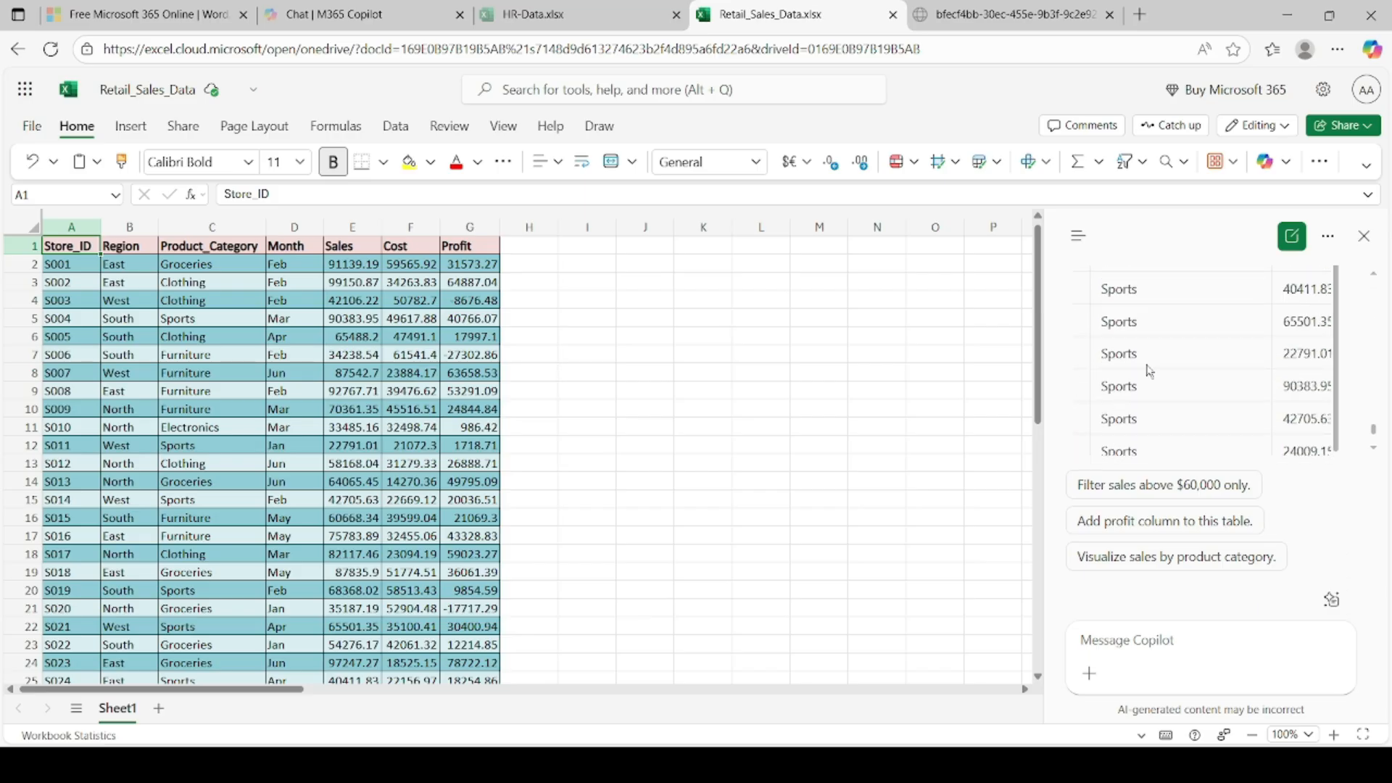
{"action": "scroll", "coordinate": [1148, 370], "scroll_direction": "up", "scroll_amount": 6}
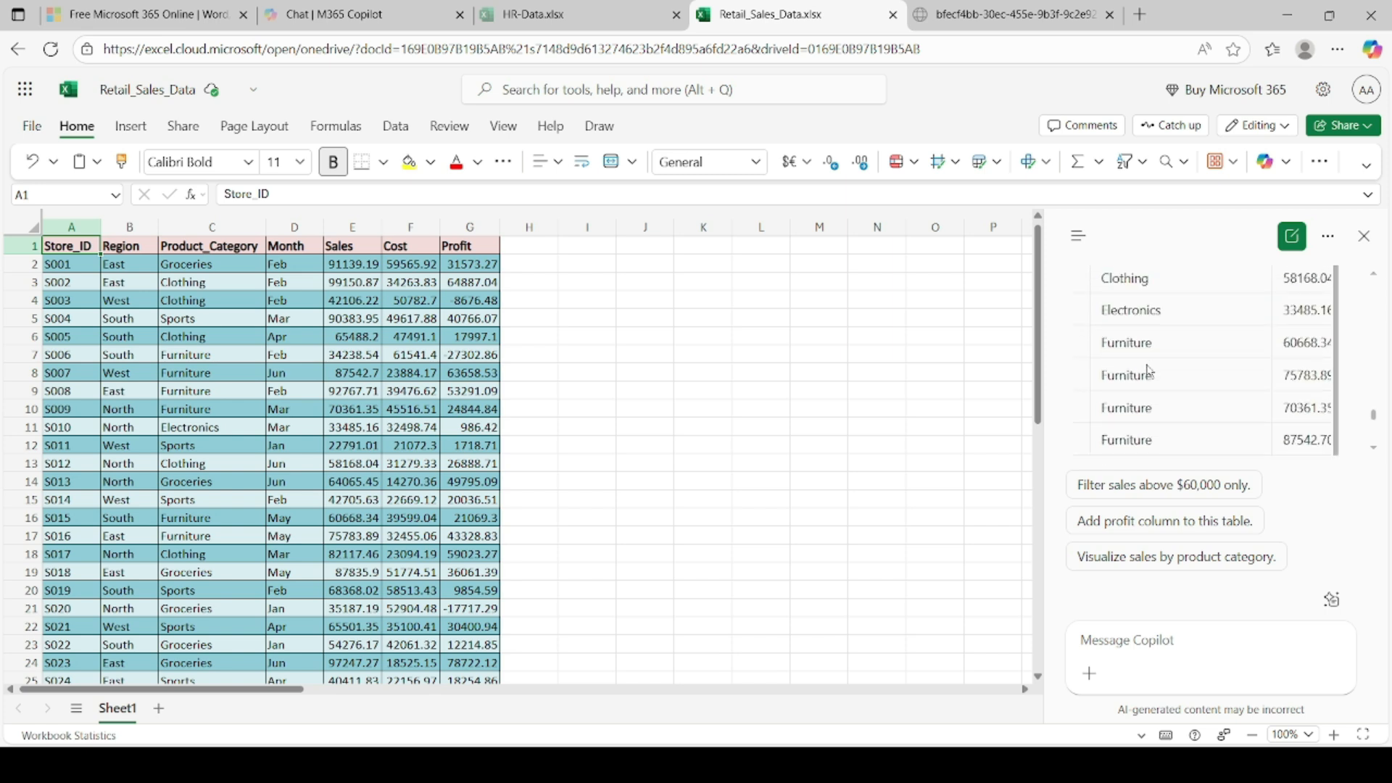
{"action": "scroll", "coordinate": [1148, 372], "scroll_direction": "up", "scroll_amount": 3}
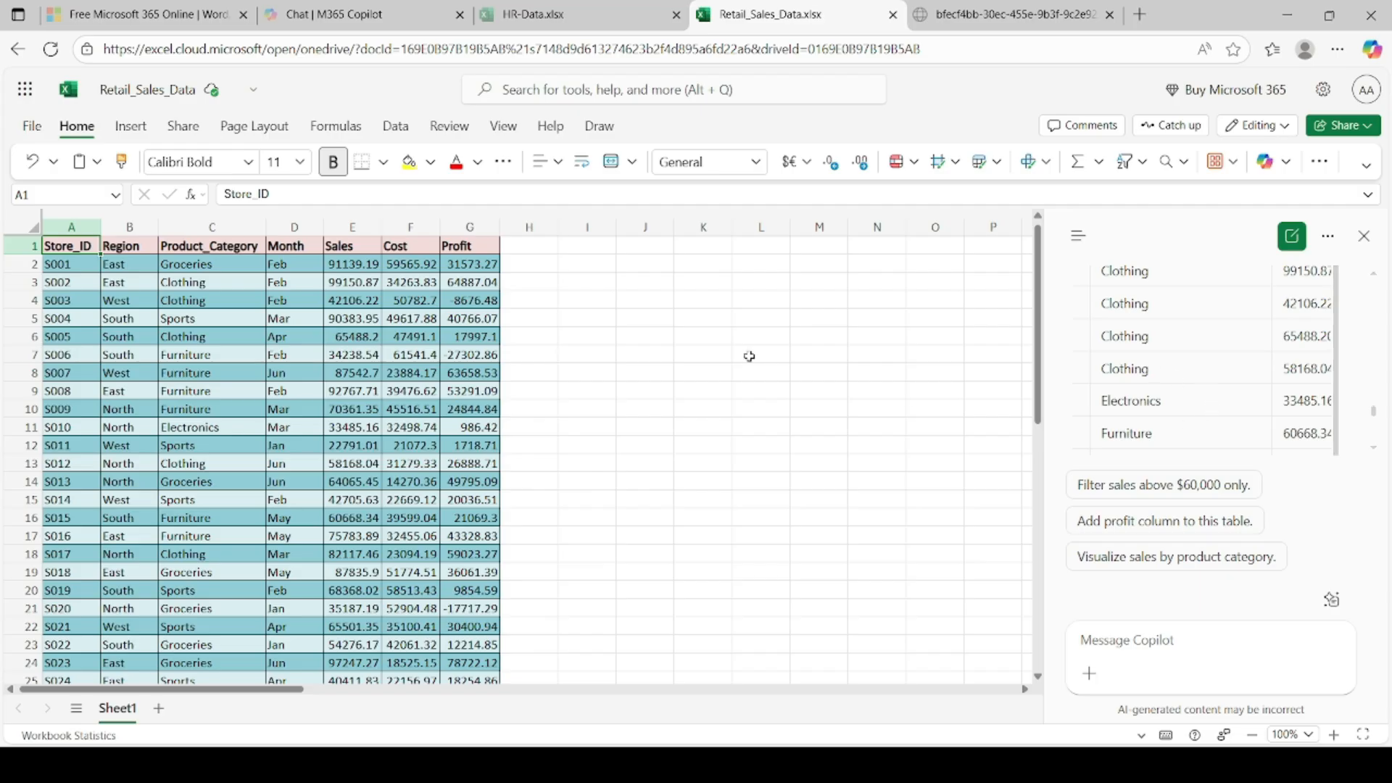
{"action": "scroll", "coordinate": [1105, 340], "scroll_direction": "up", "scroll_amount": 3}
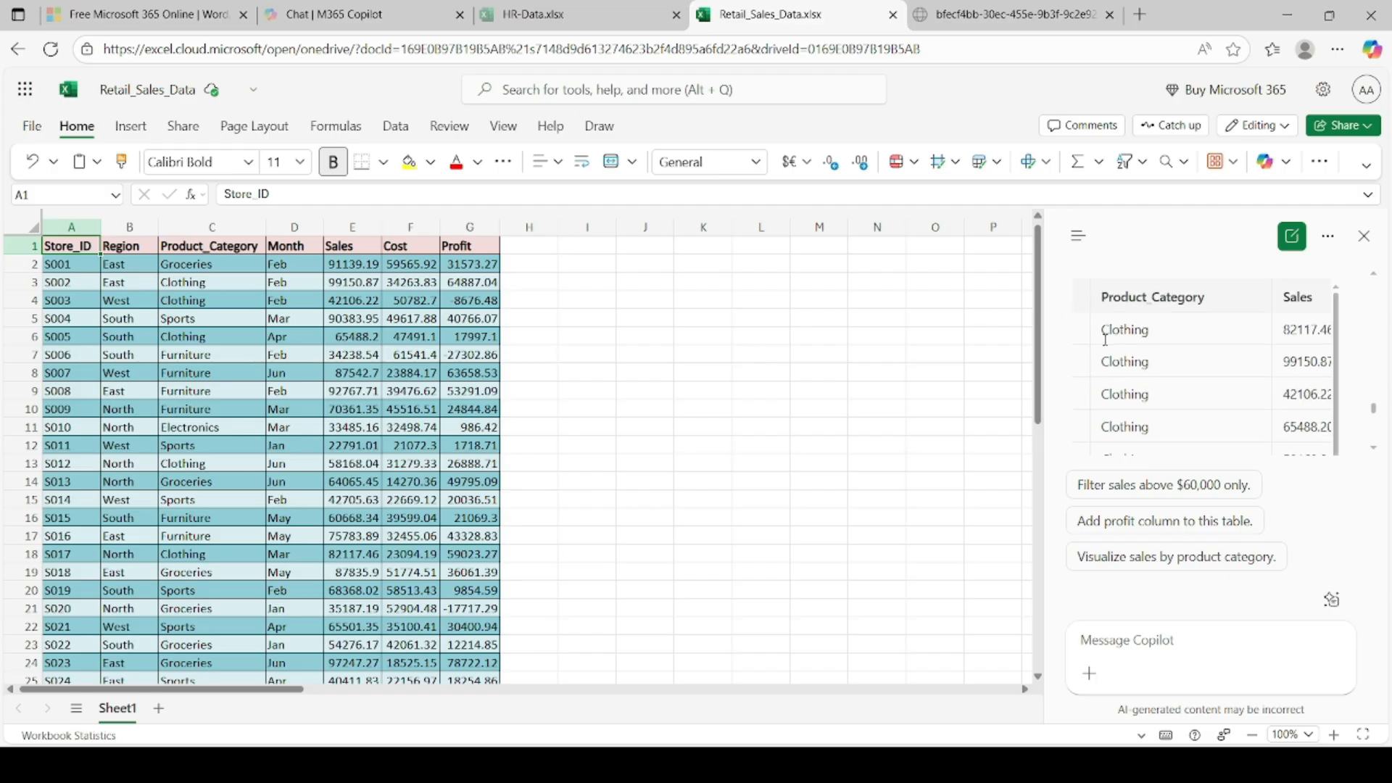
{"action": "scroll", "coordinate": [1106, 339], "scroll_direction": "up", "scroll_amount": 5}
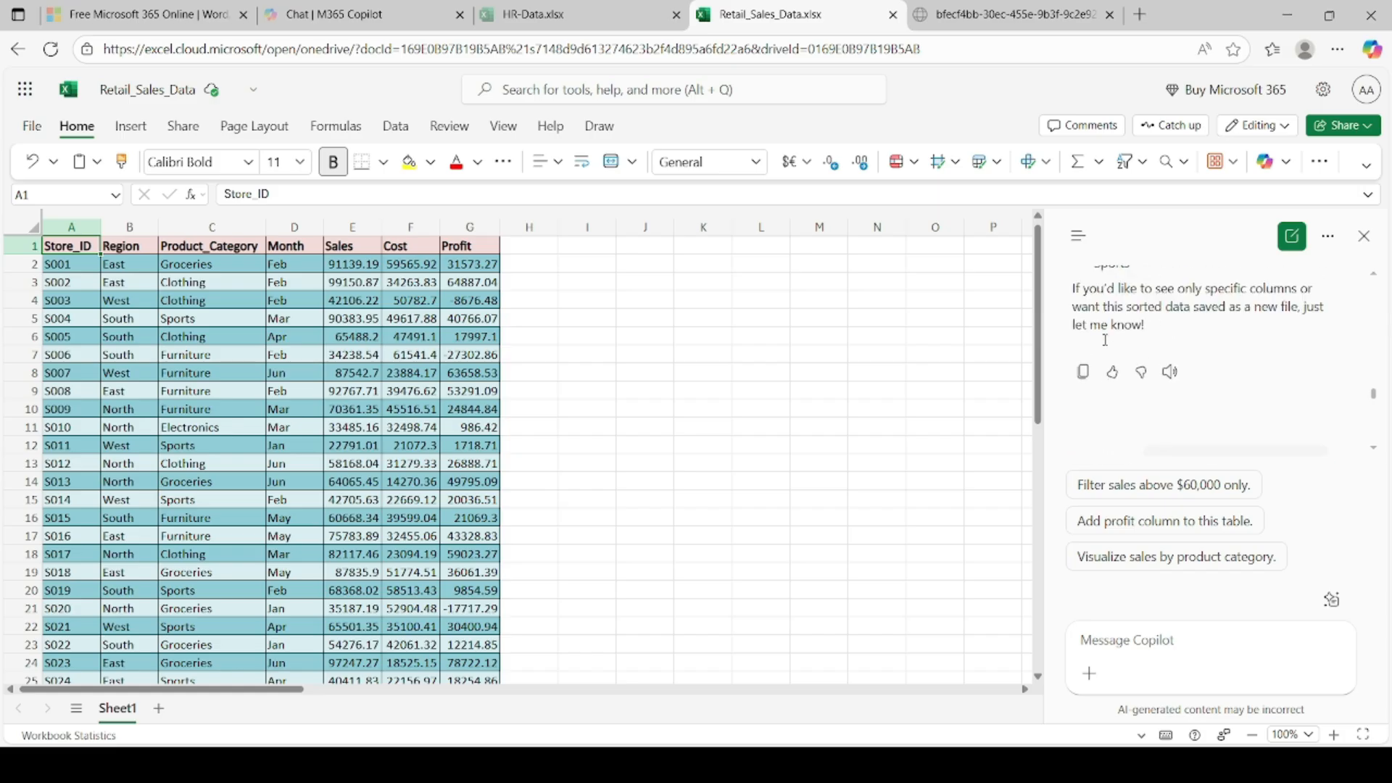
Sort the worksheet by the Sales column in ascending order, expanding the selection to include the adjacent data
{"action": "left_click", "coordinate": [9, 246]}
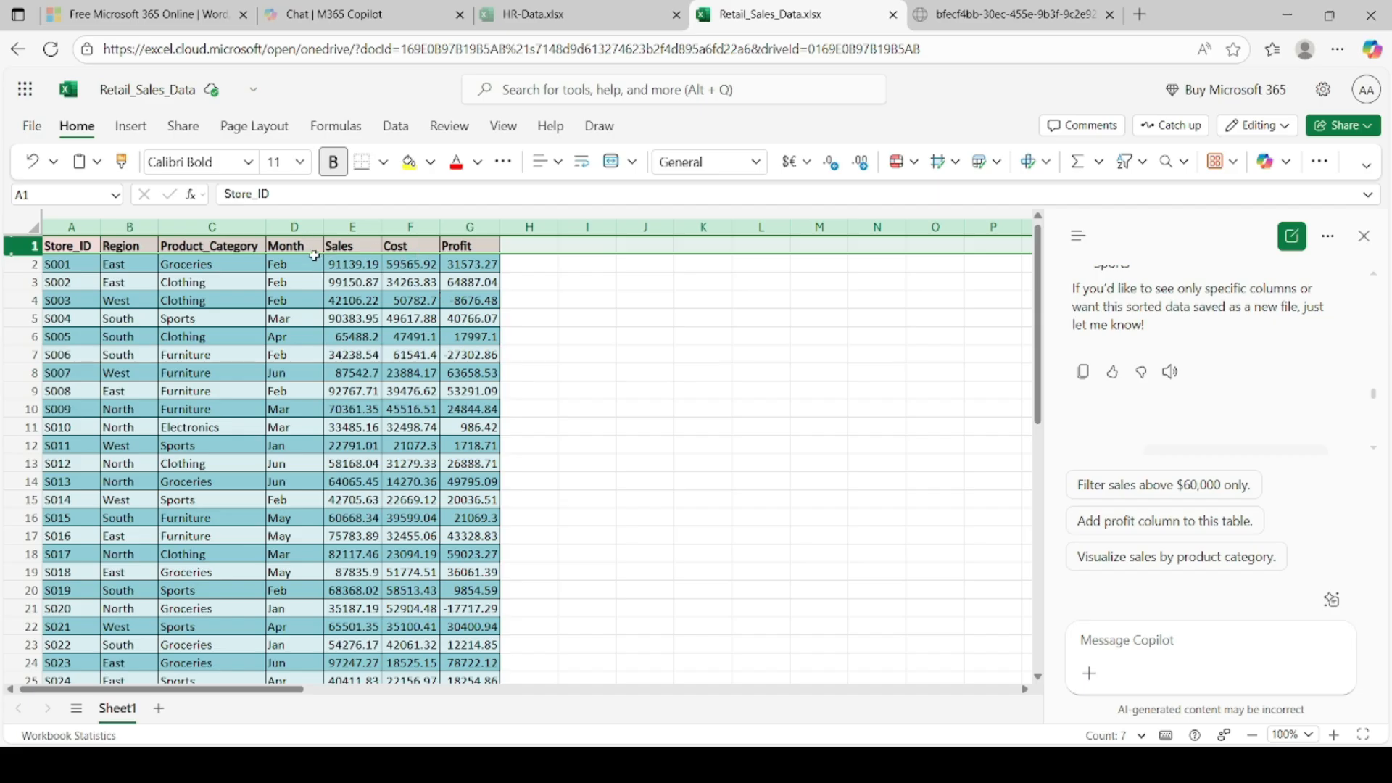
{"action": "left_click", "coordinate": [303, 227]}
{"action": "left_click", "coordinate": [355, 227]}
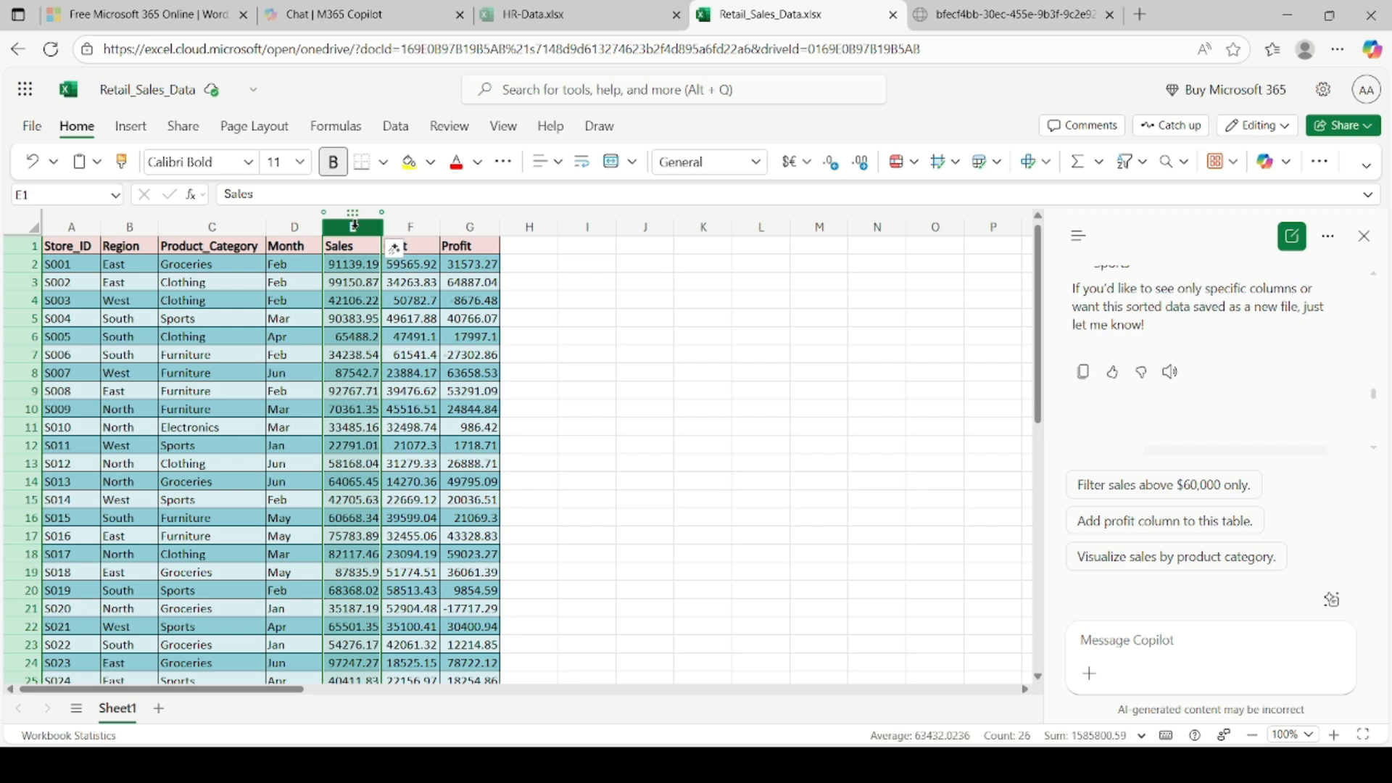
{"action": "left_click", "coordinate": [1135, 163]}
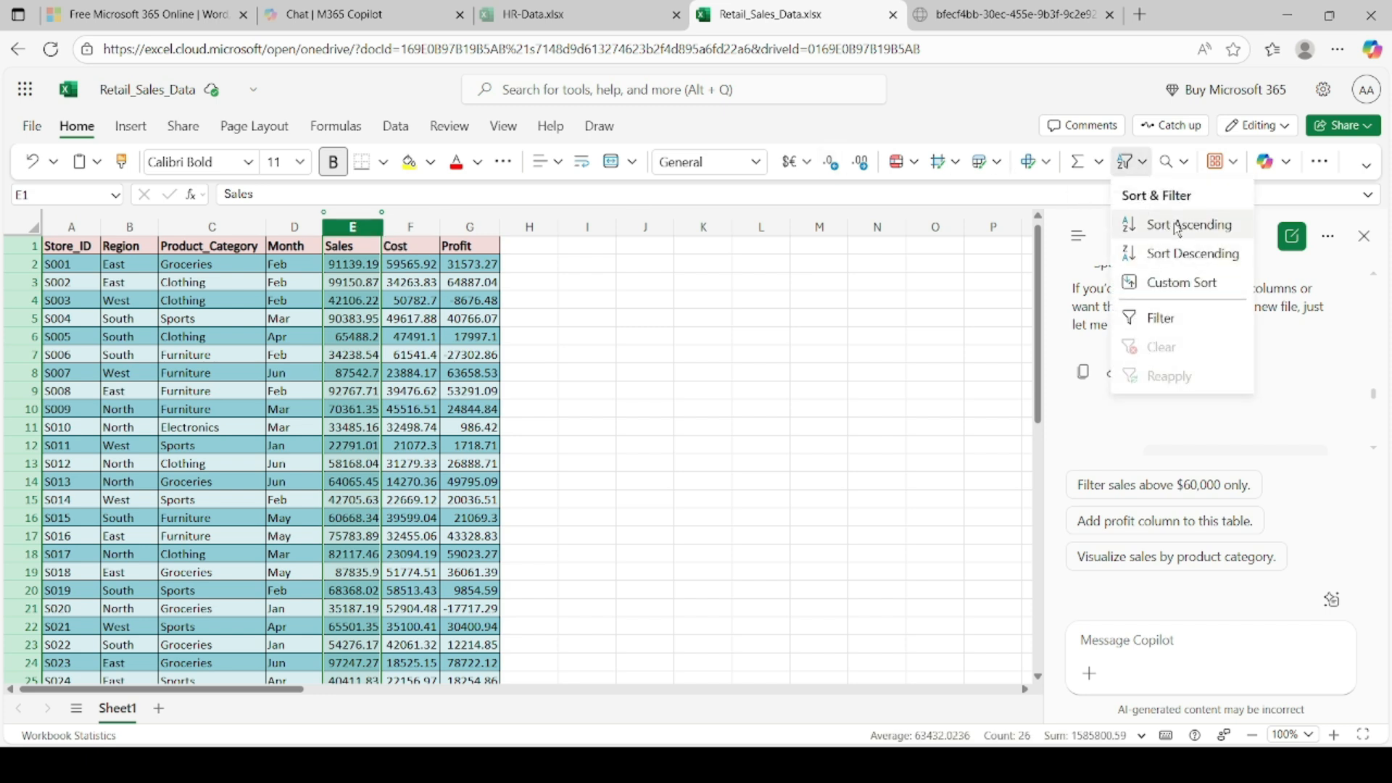
{"action": "left_click", "coordinate": [1179, 227]}
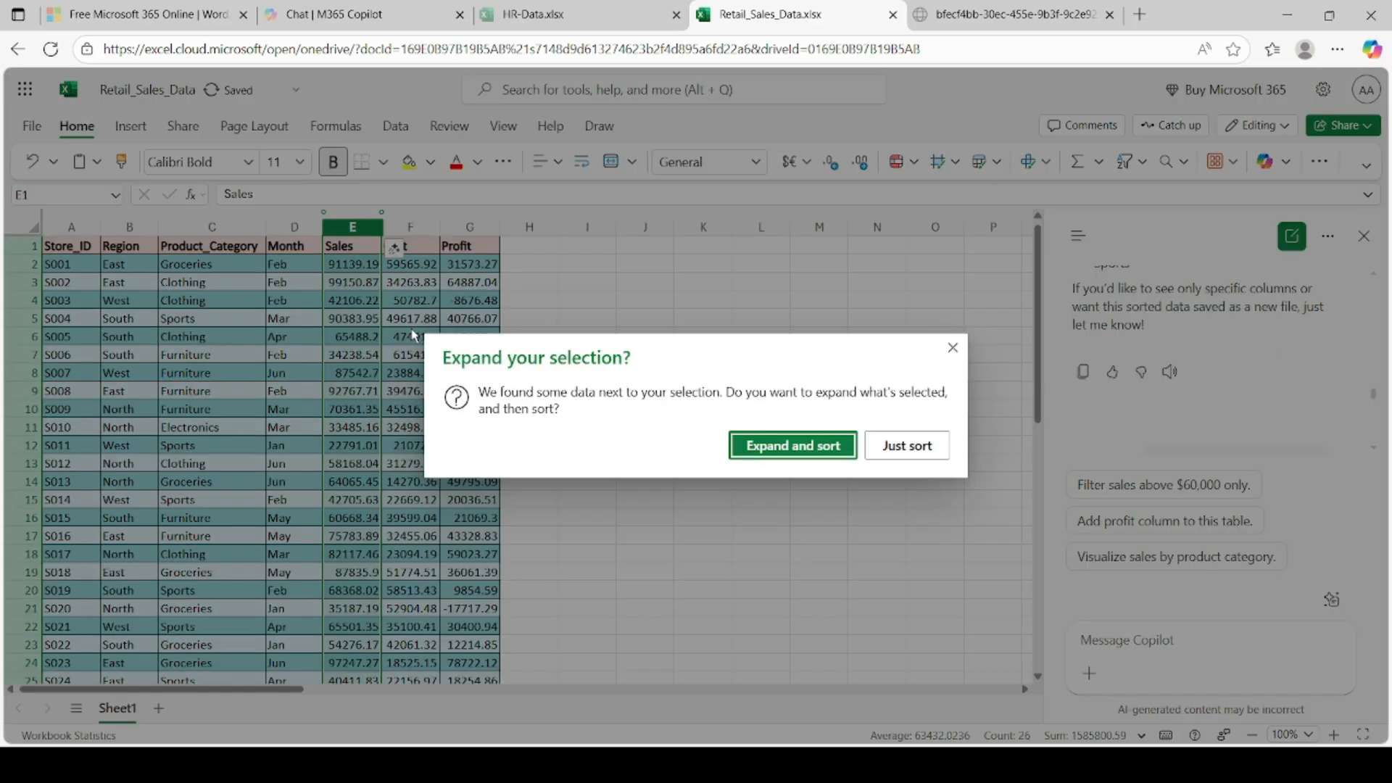
{"action": "left_click", "coordinate": [797, 446]}
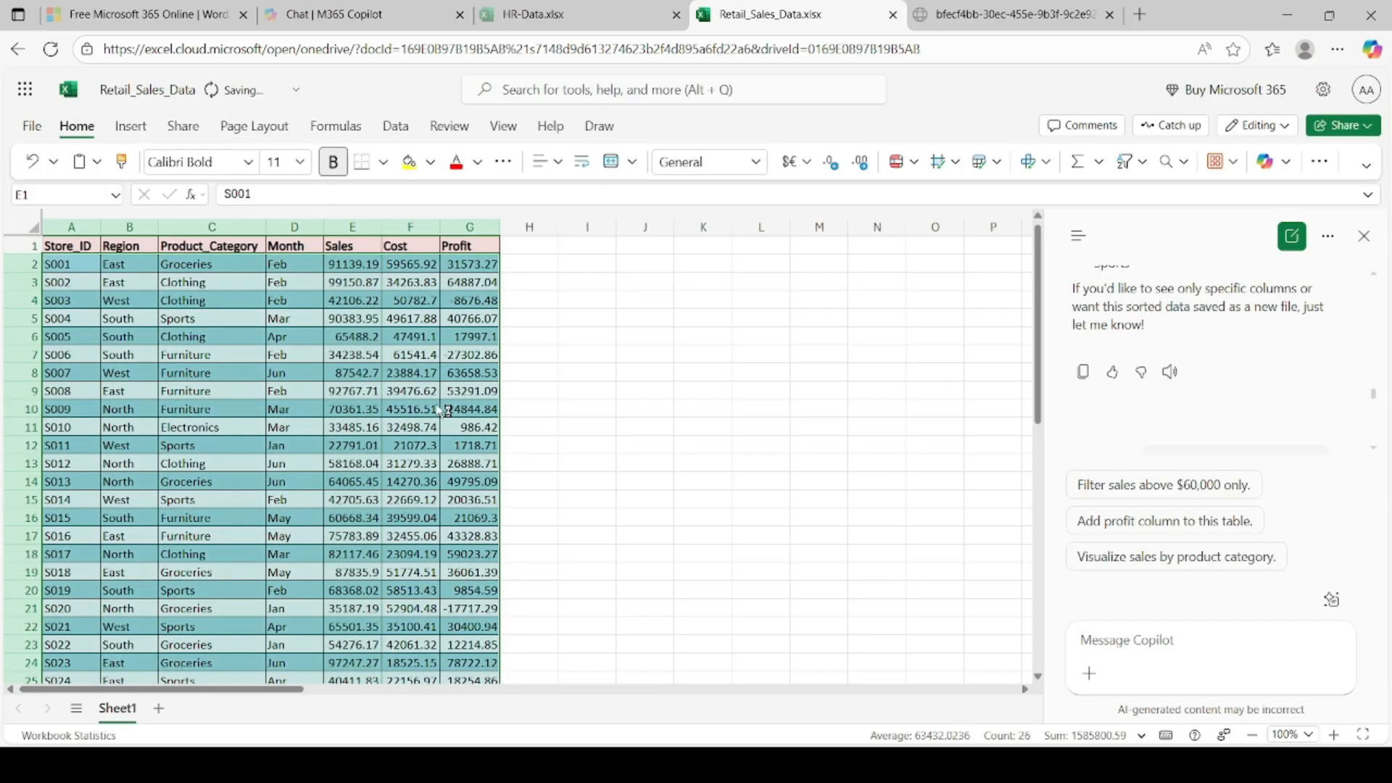